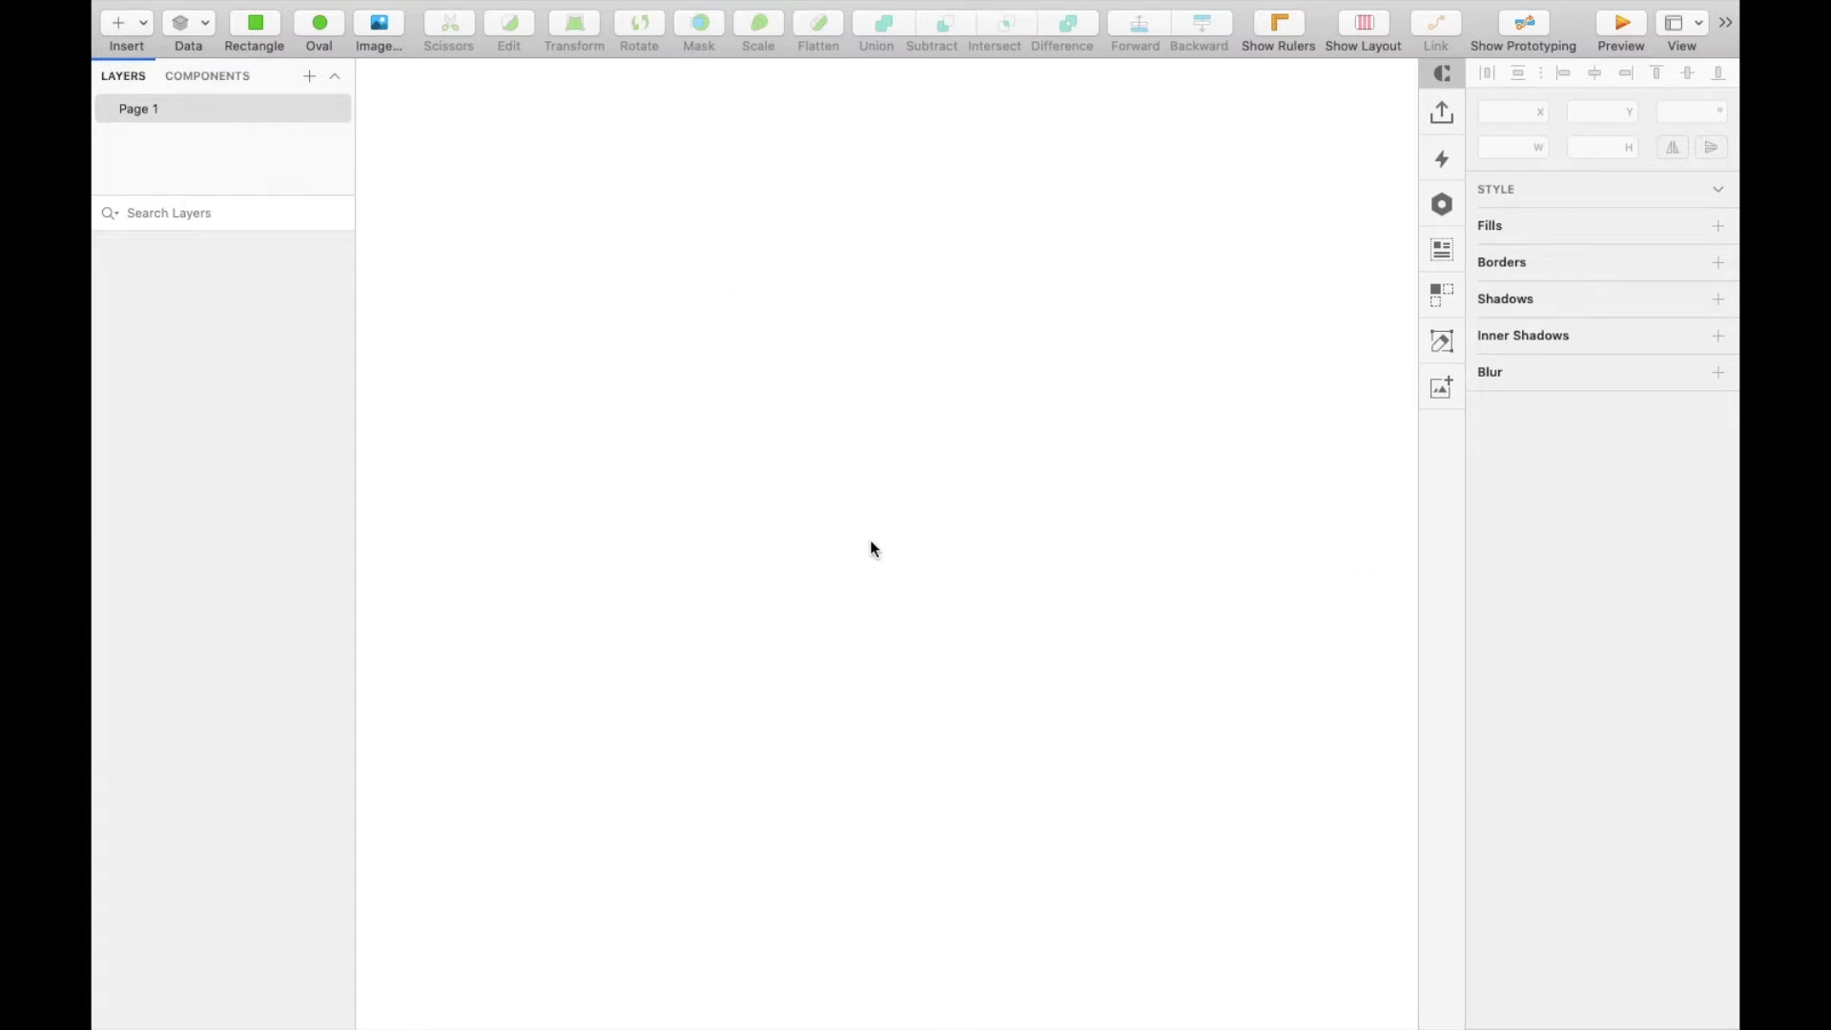
Draw a rectangle about 262 × 183 in the upper part of the empty canvas
{"action": "left_click", "coordinate": [139, 24]}
{"action": "mouse_move", "coordinate": [208, 56]}
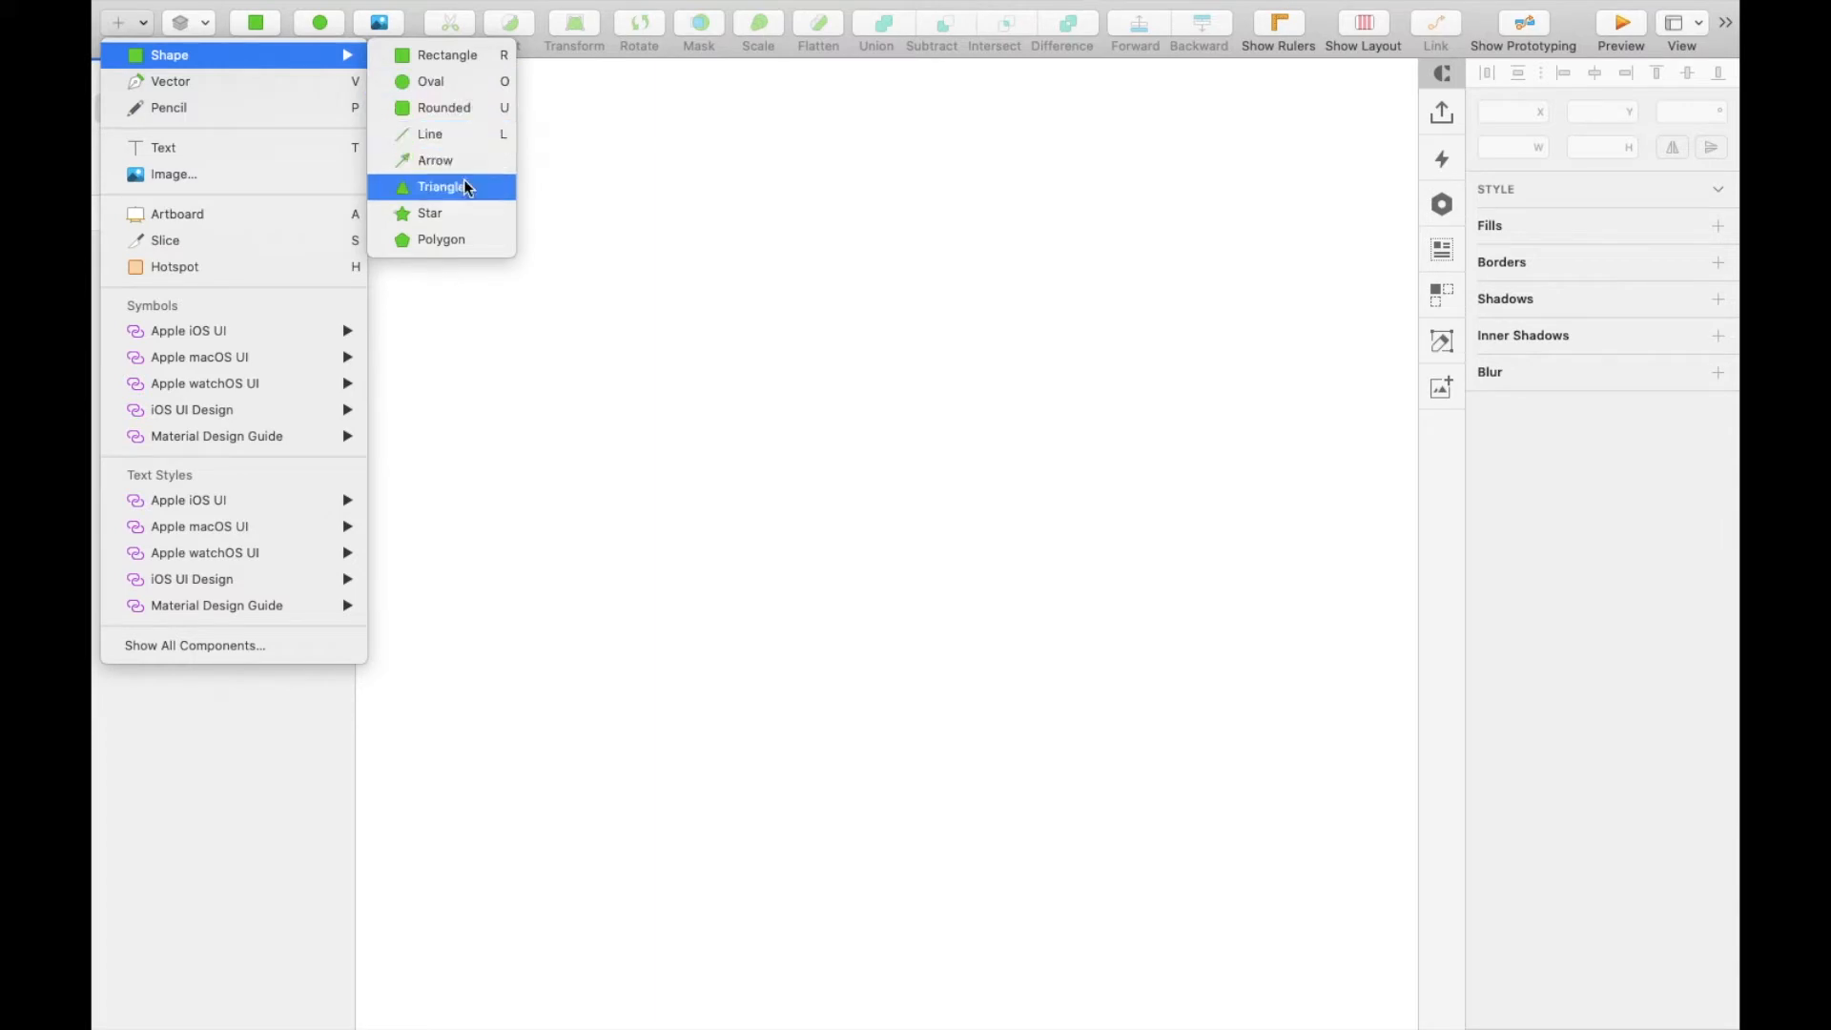
{"action": "left_click", "coordinate": [478, 63]}
{"action": "left_click_drag", "start_coordinate": [604, 206], "coordinate": [903, 416]}
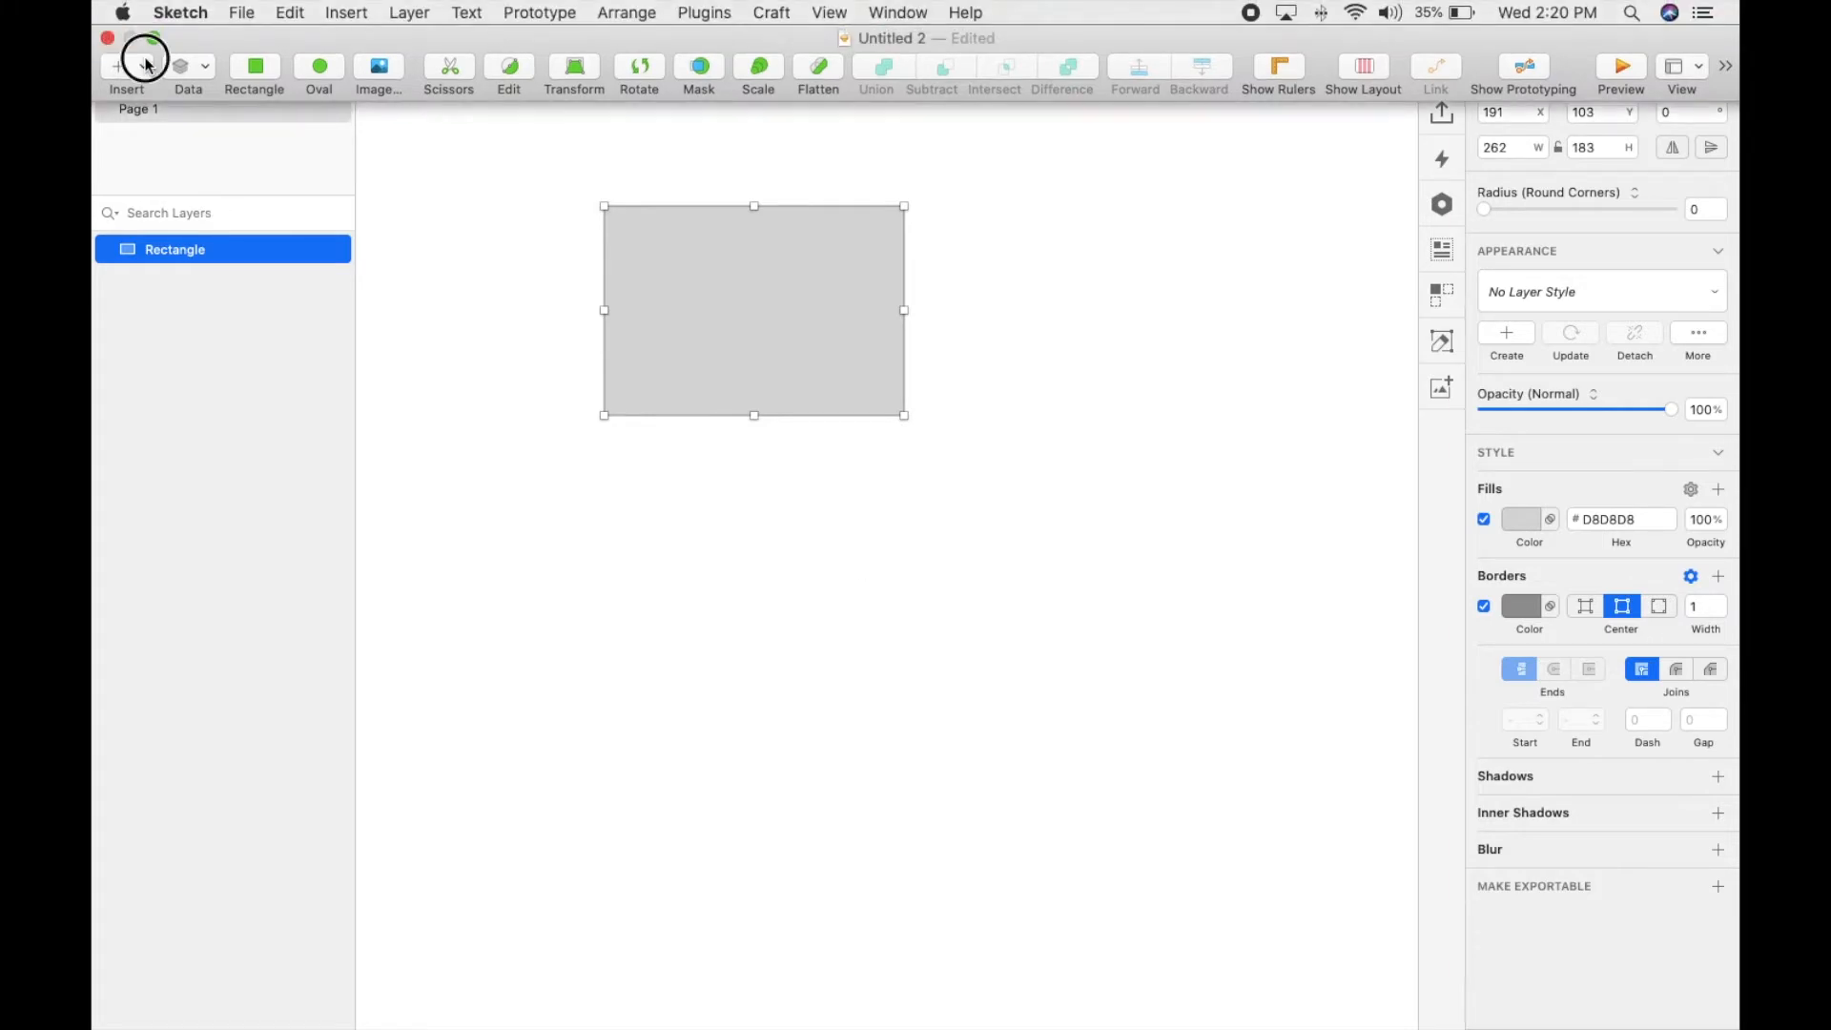
Draw a square about 240 × 240 below the first rectangle, aligned with its left edge
{"action": "left_click", "coordinate": [146, 65]}
{"action": "mouse_move", "coordinate": [172, 100]}
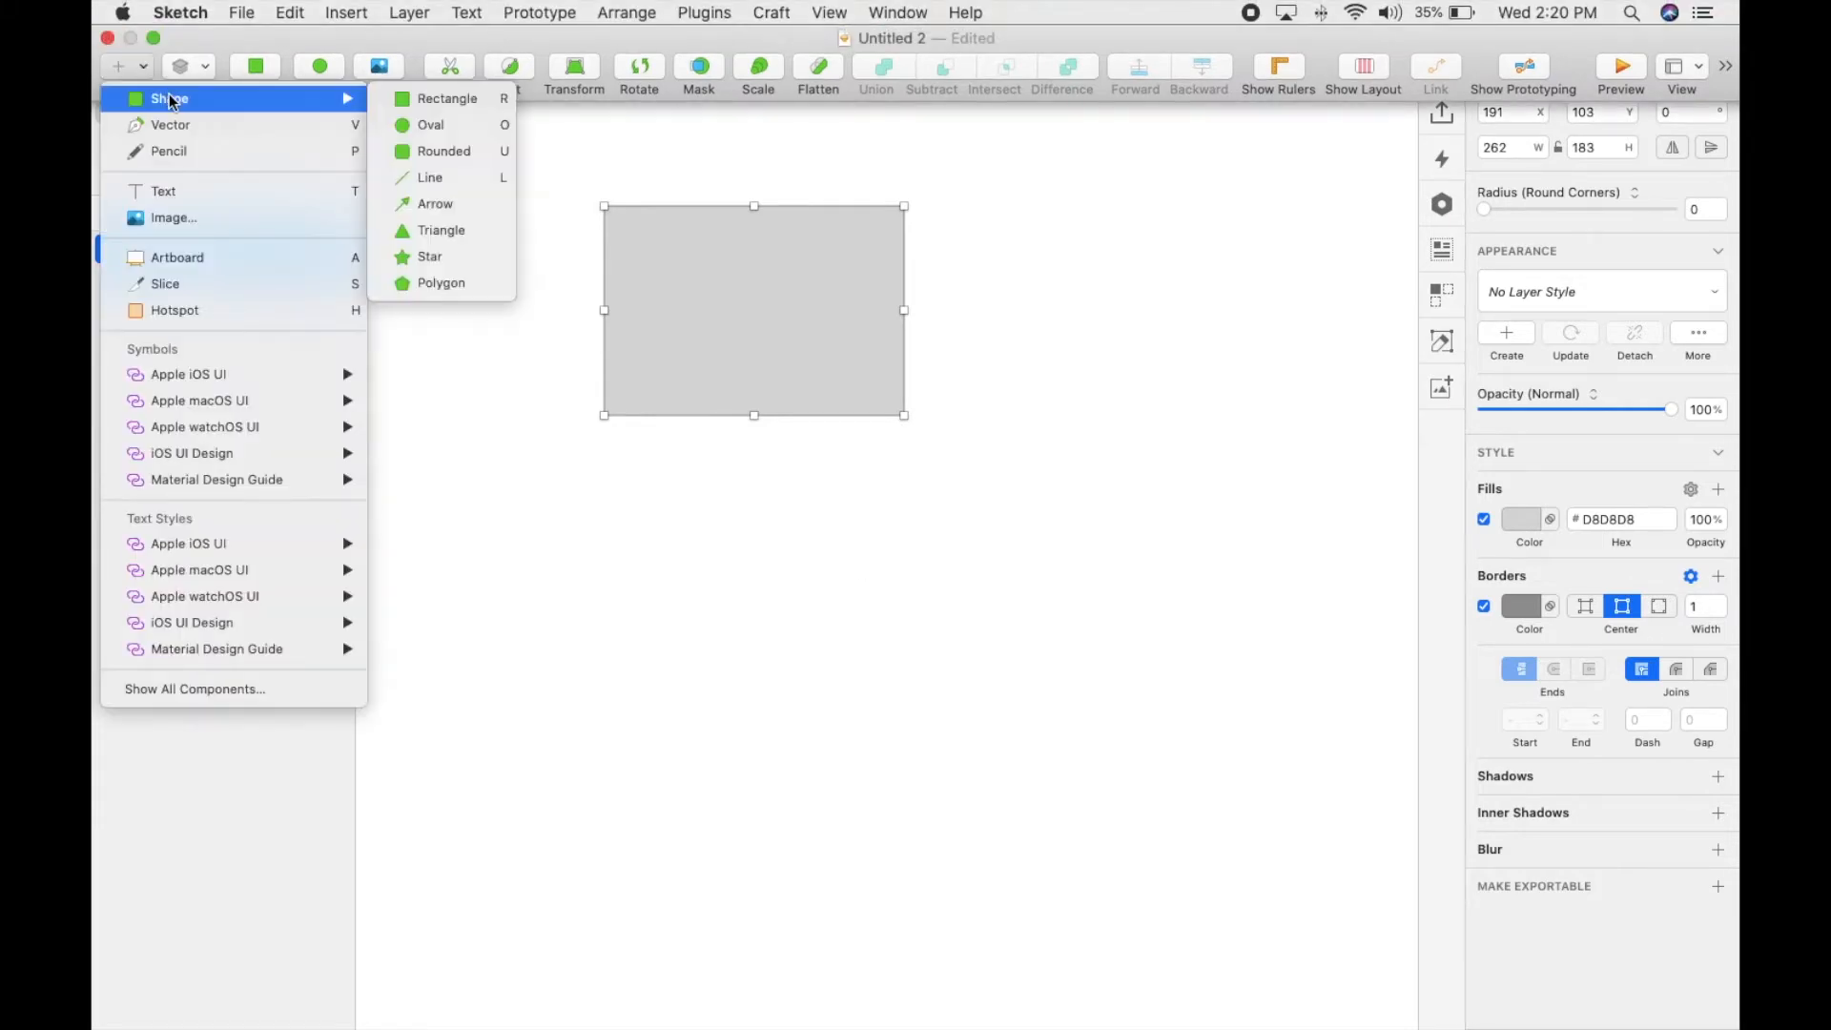
{"action": "left_click", "coordinate": [438, 102]}
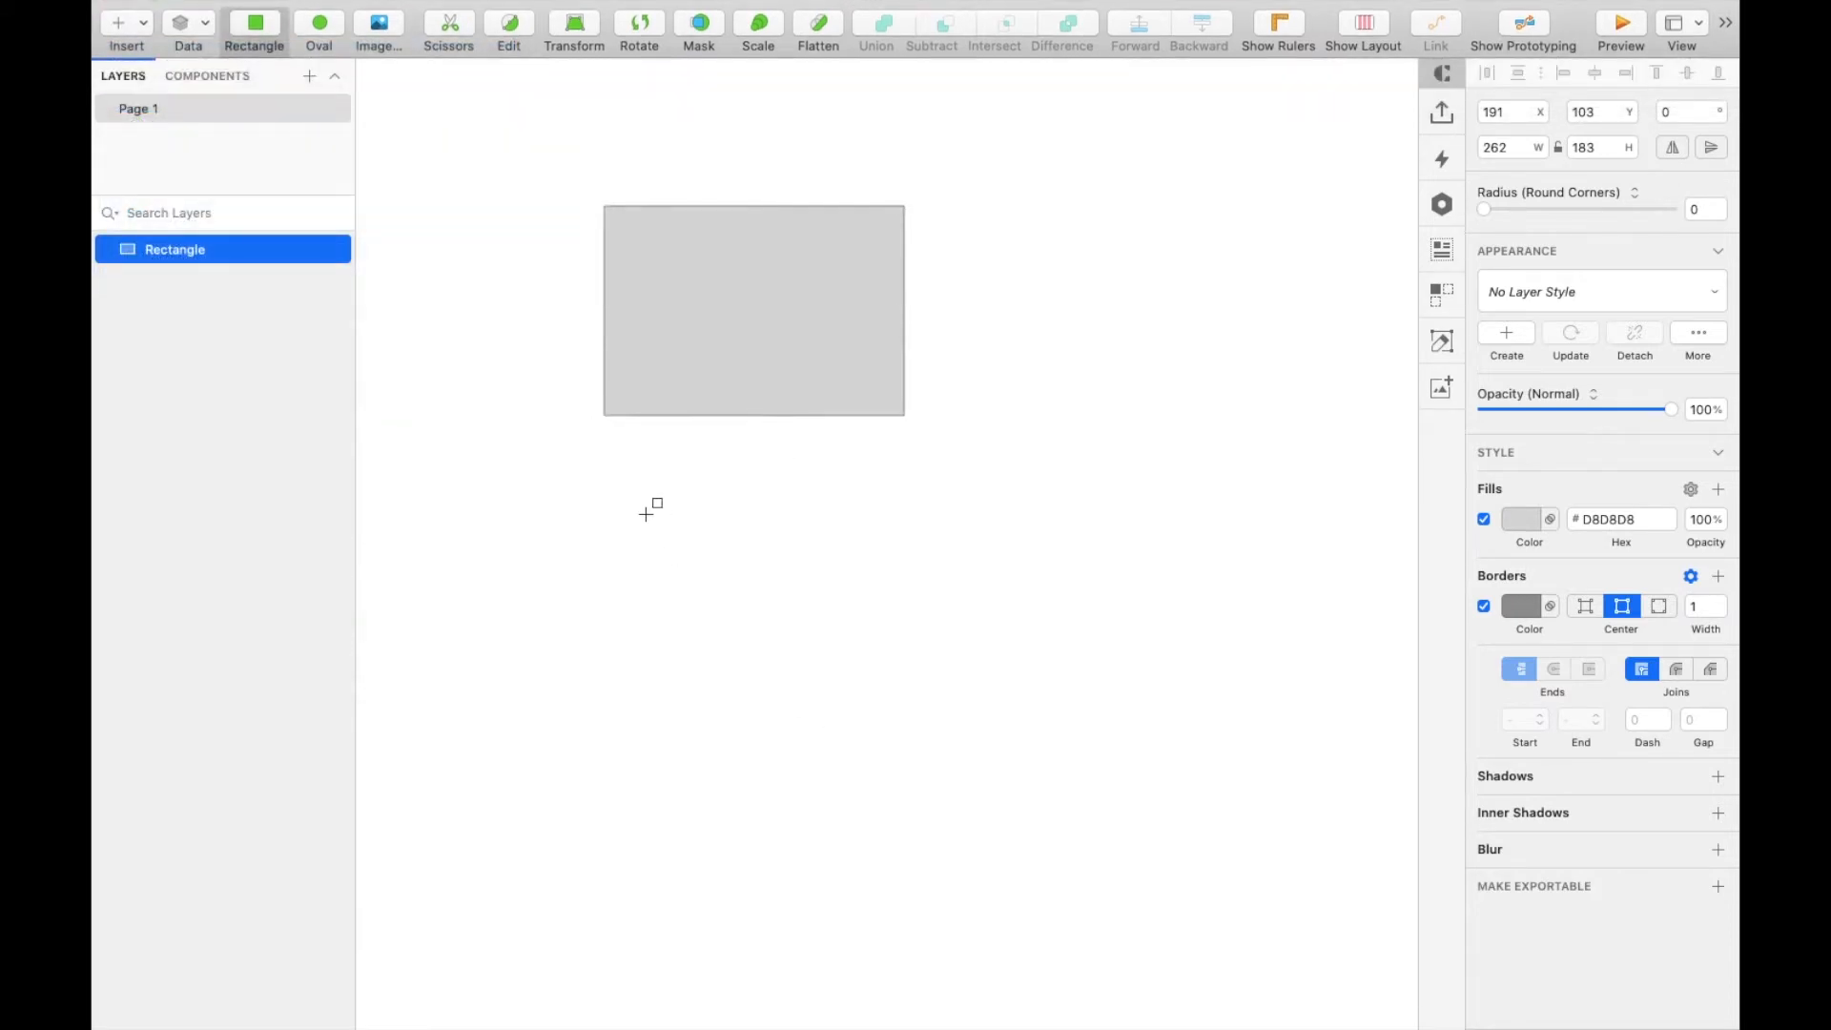
{"action": "left_click_drag", "start_coordinate": [605, 480], "coordinate": [879, 627]}
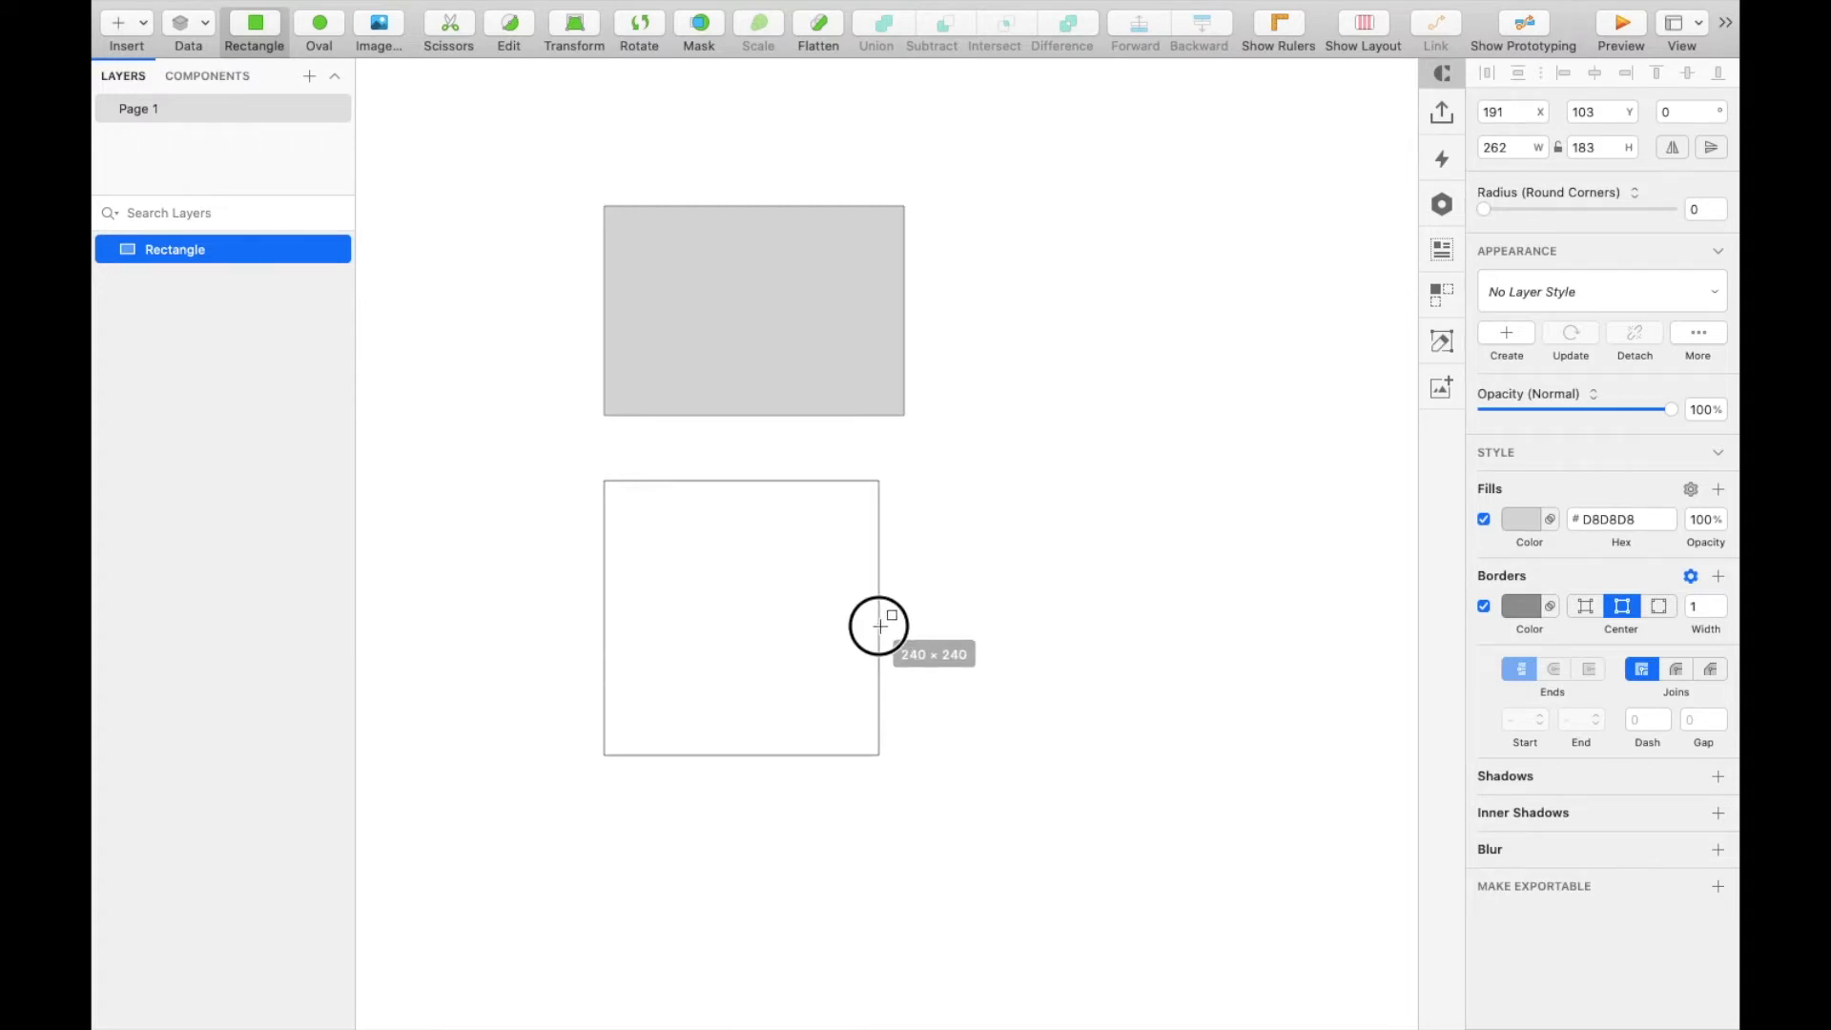
{"action": "left_click_drag", "start_coordinate": [879, 626], "coordinate": [878, 625]}
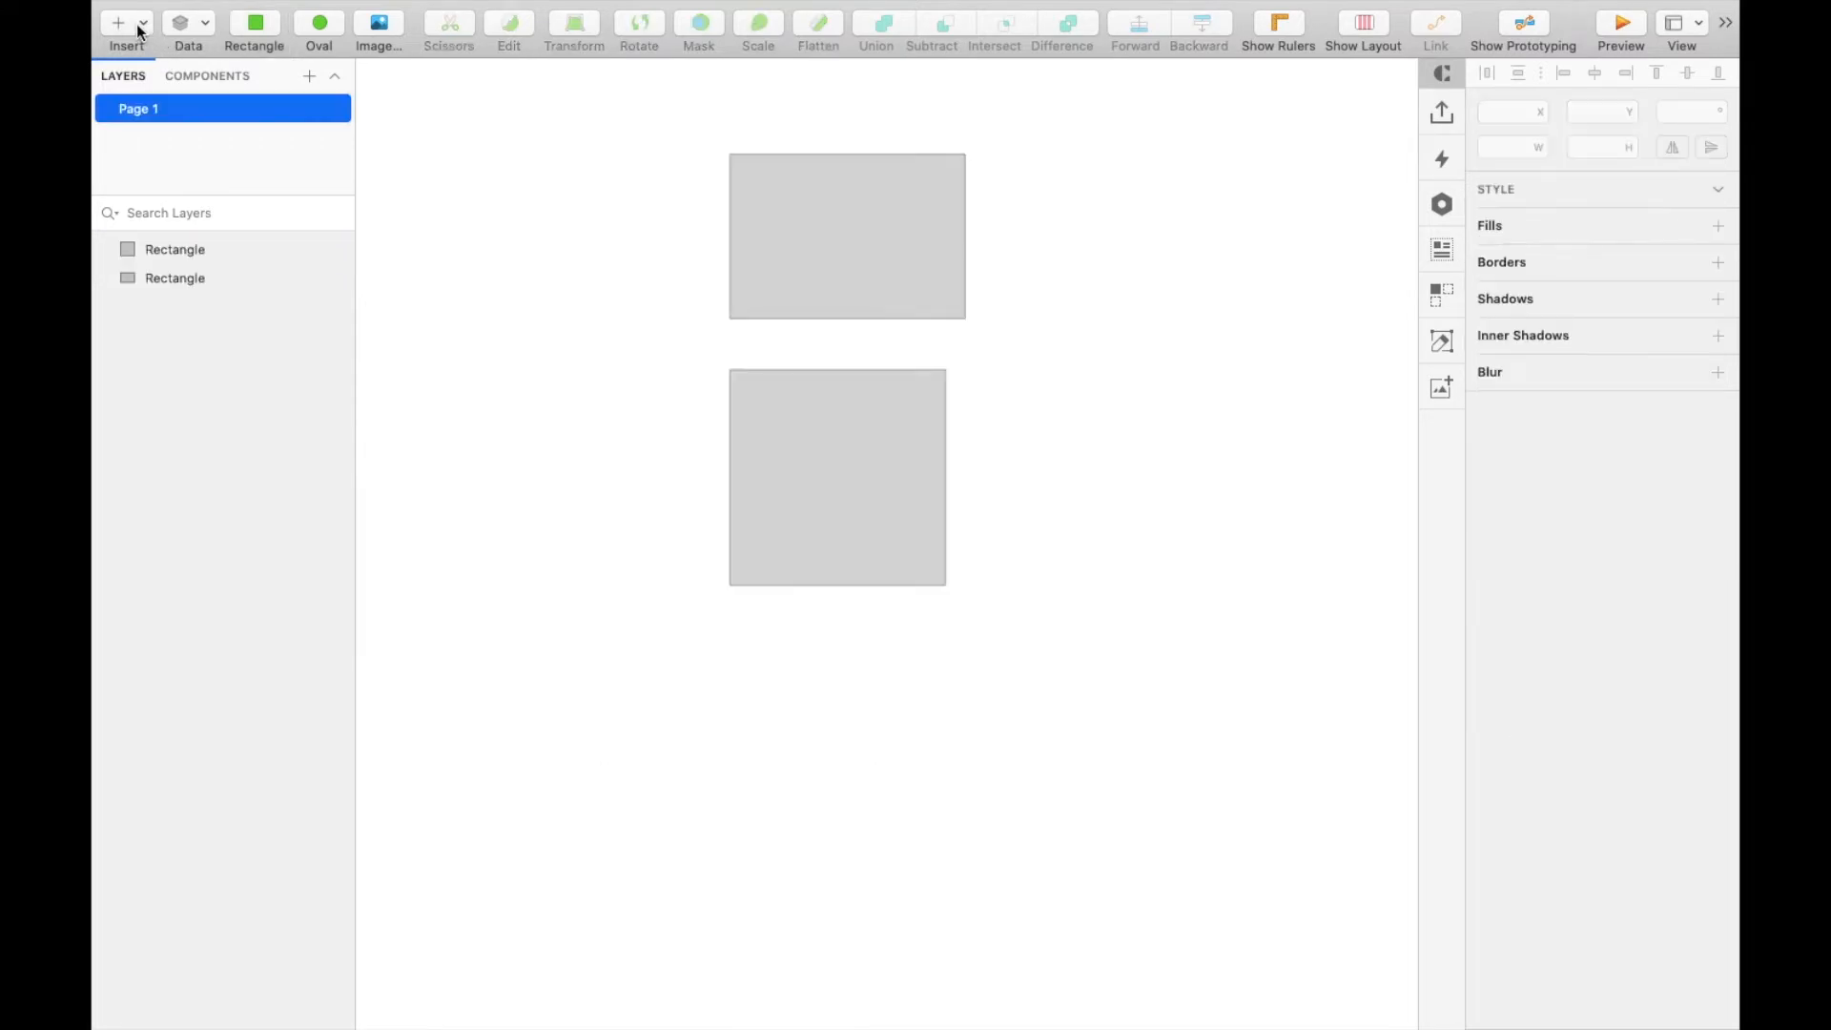
Draw a circle about 222 × 222 below the square and a wider ellipse beneath it
{"action": "left_click", "coordinate": [140, 28]}
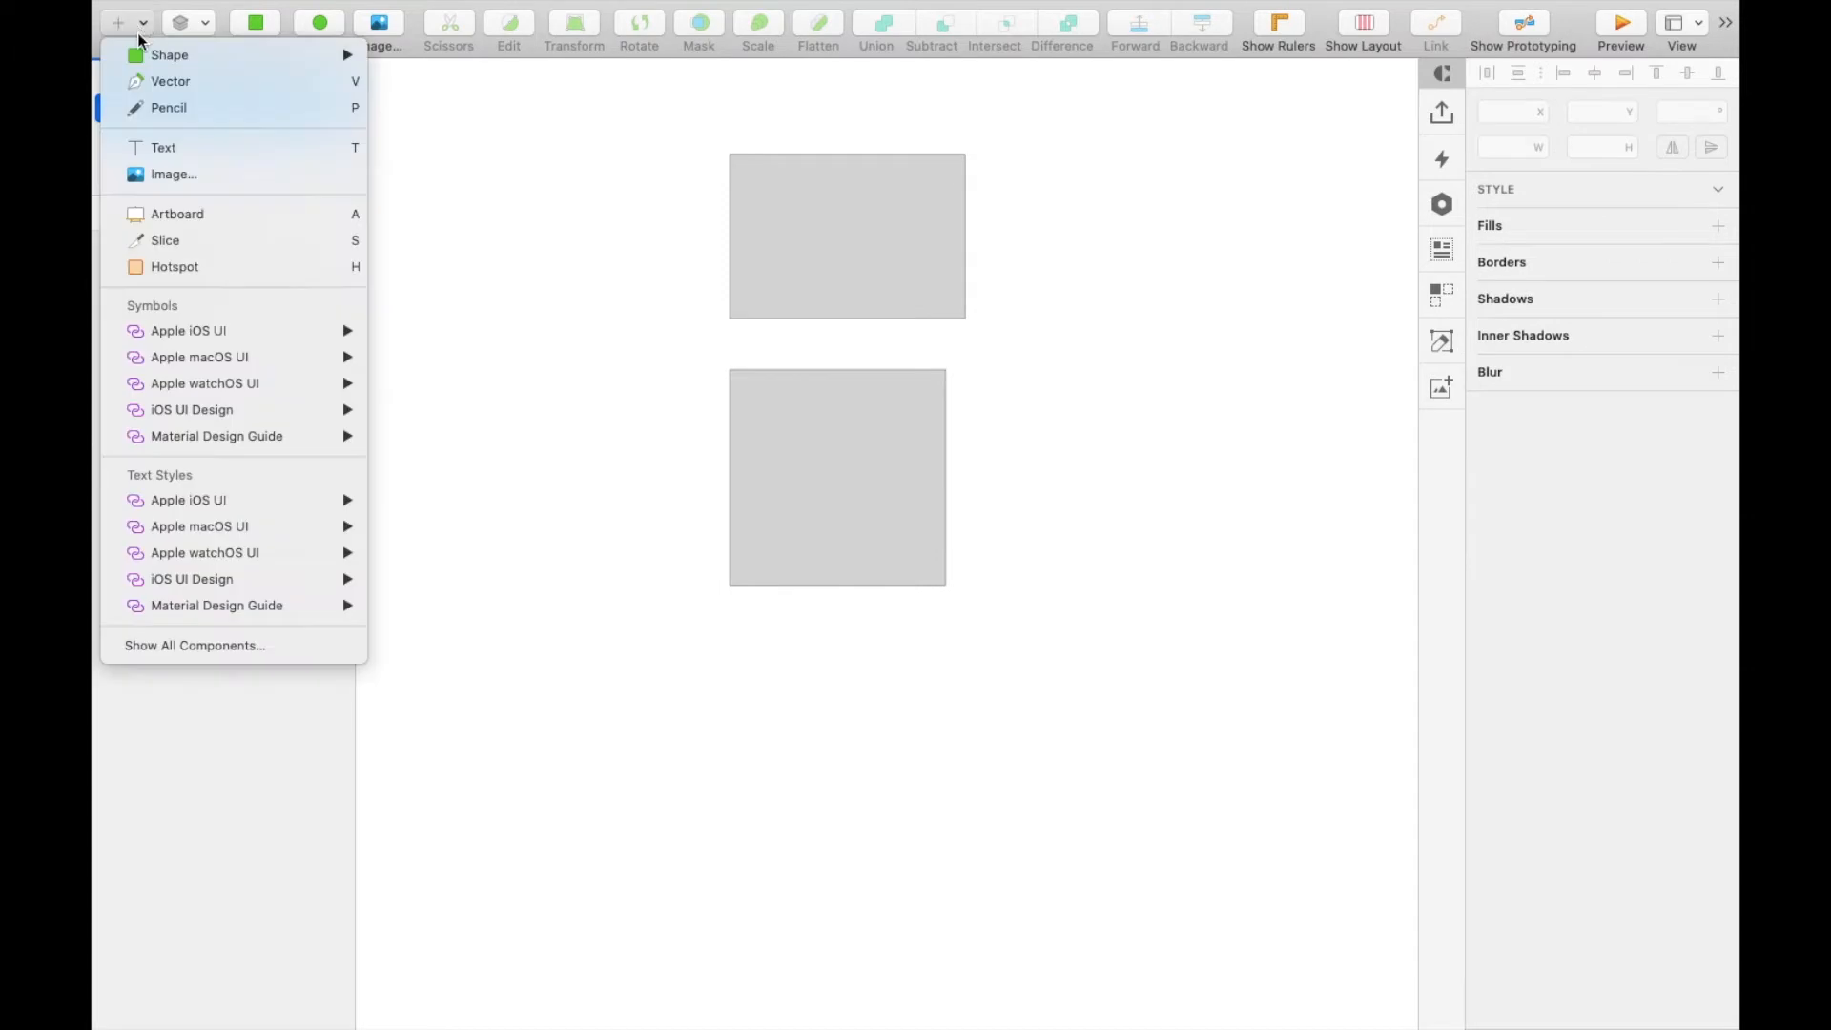
{"action": "mouse_move", "coordinate": [164, 56]}
{"action": "left_click", "coordinate": [429, 88]}
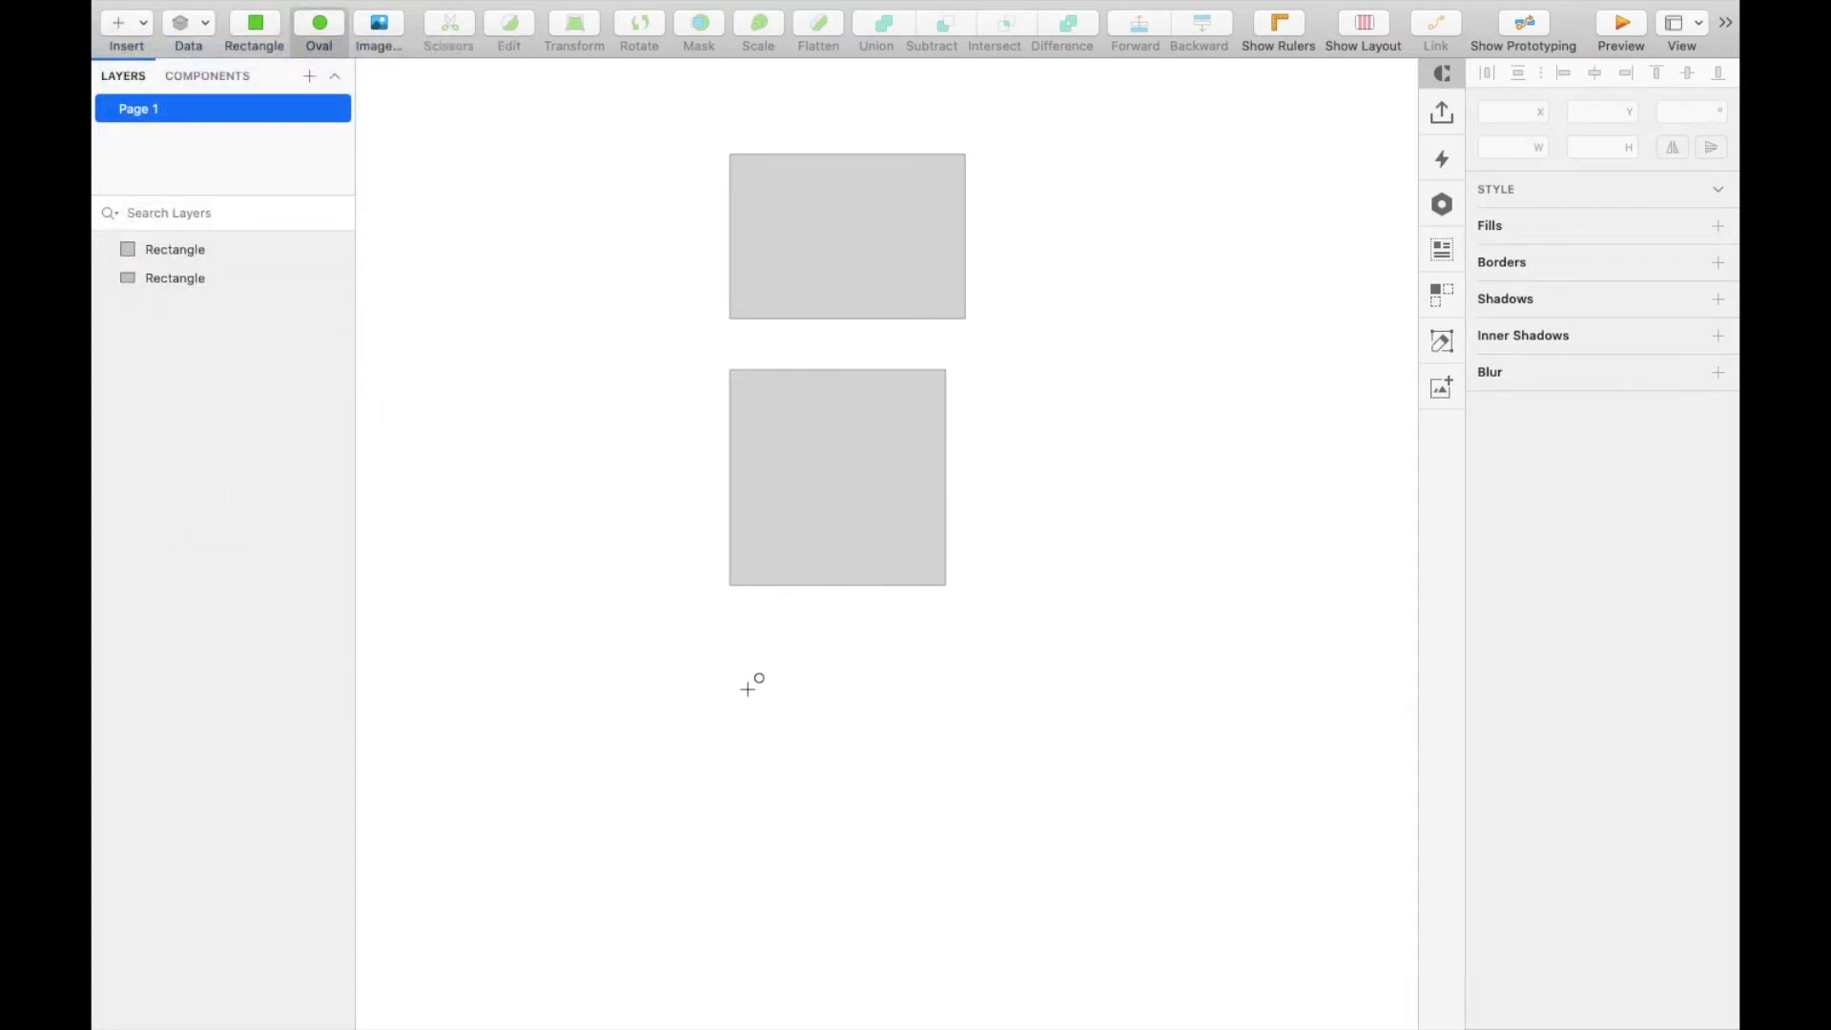
{"action": "left_click_drag", "start_coordinate": [747, 689], "coordinate": [941, 846]}
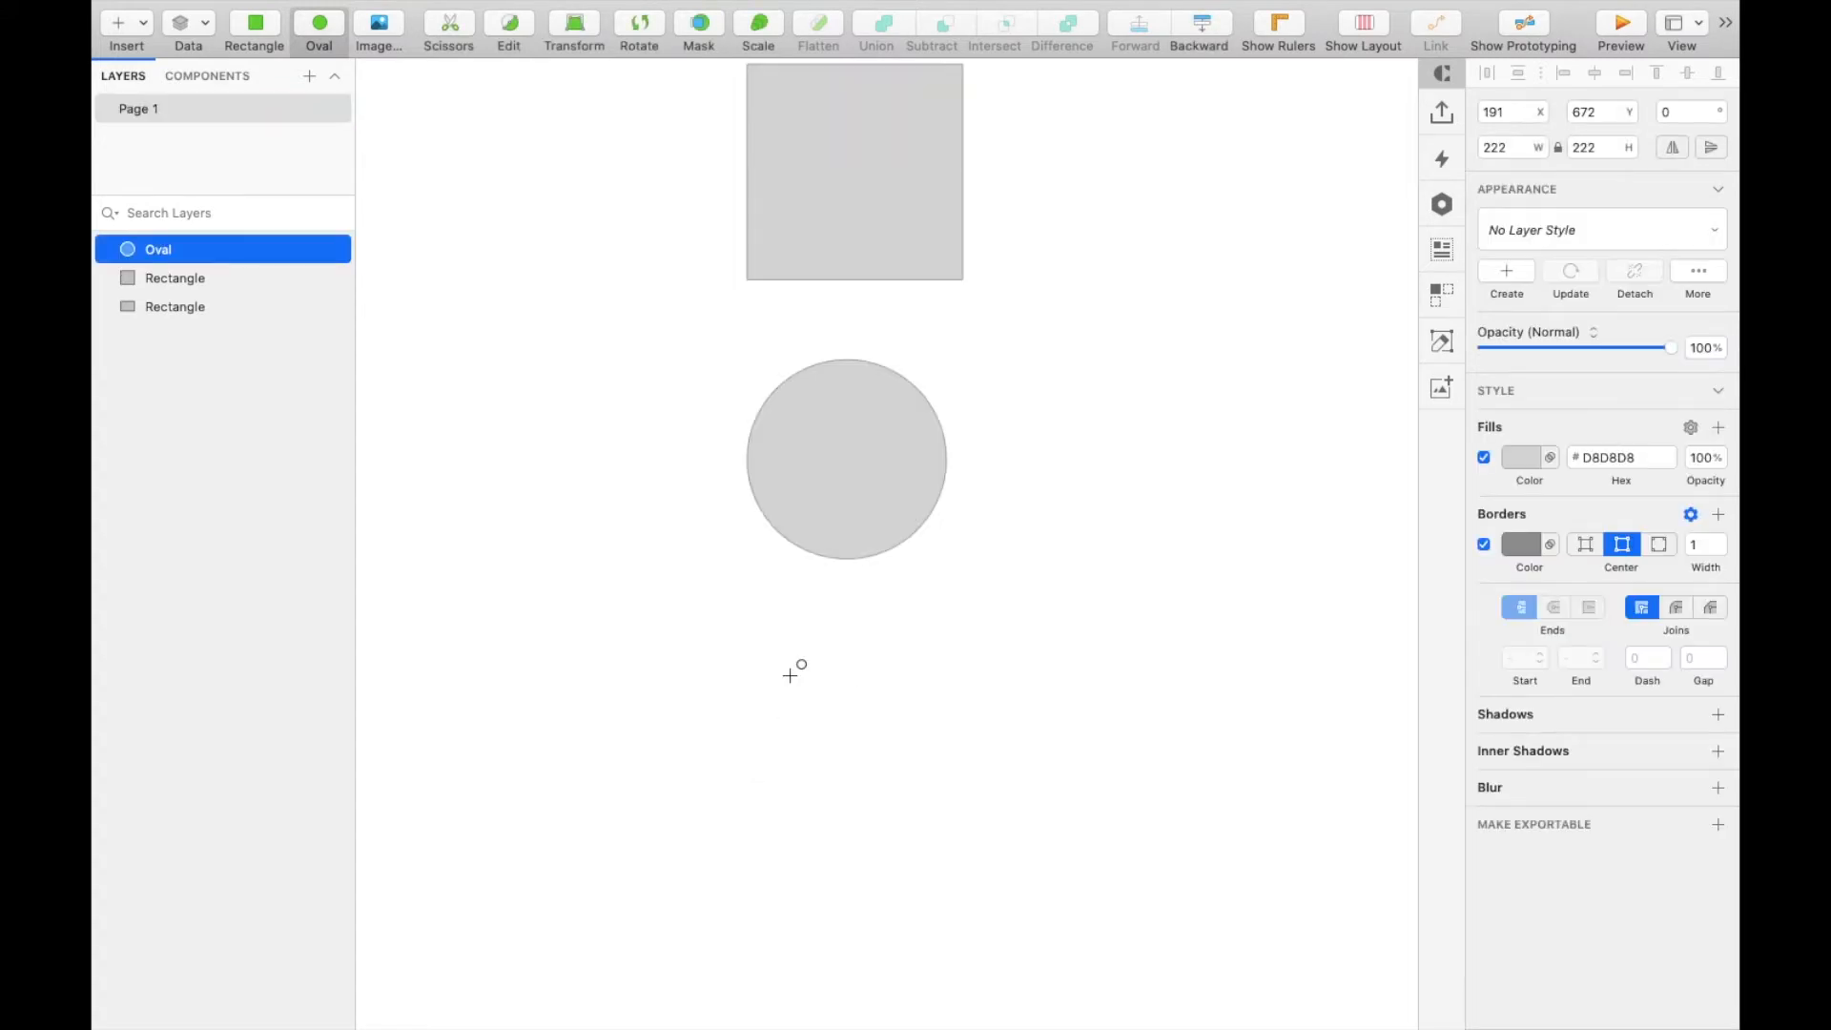
{"action": "left_click_drag", "start_coordinate": [752, 631], "coordinate": [993, 821]}
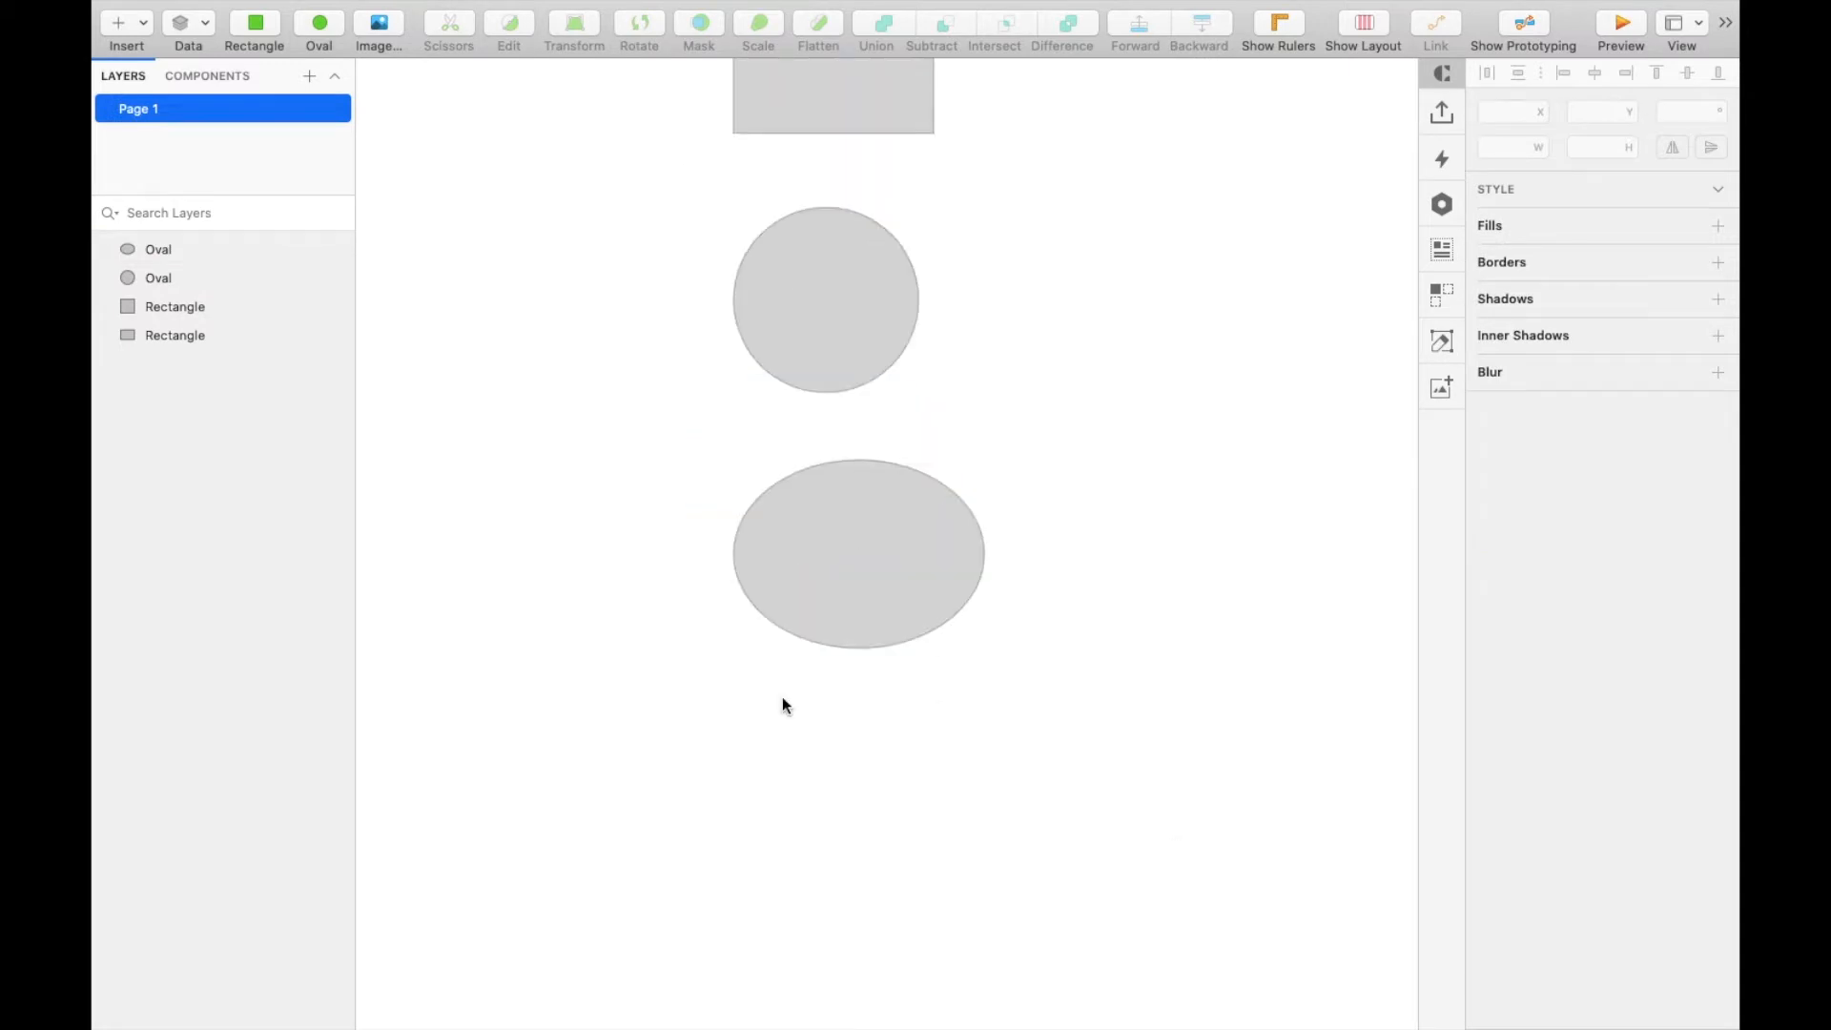
Draw a large rectangle with rounded corners below the ellipse using the Rounded shape
{"action": "left_click", "coordinate": [143, 37]}
{"action": "mouse_move", "coordinate": [168, 57]}
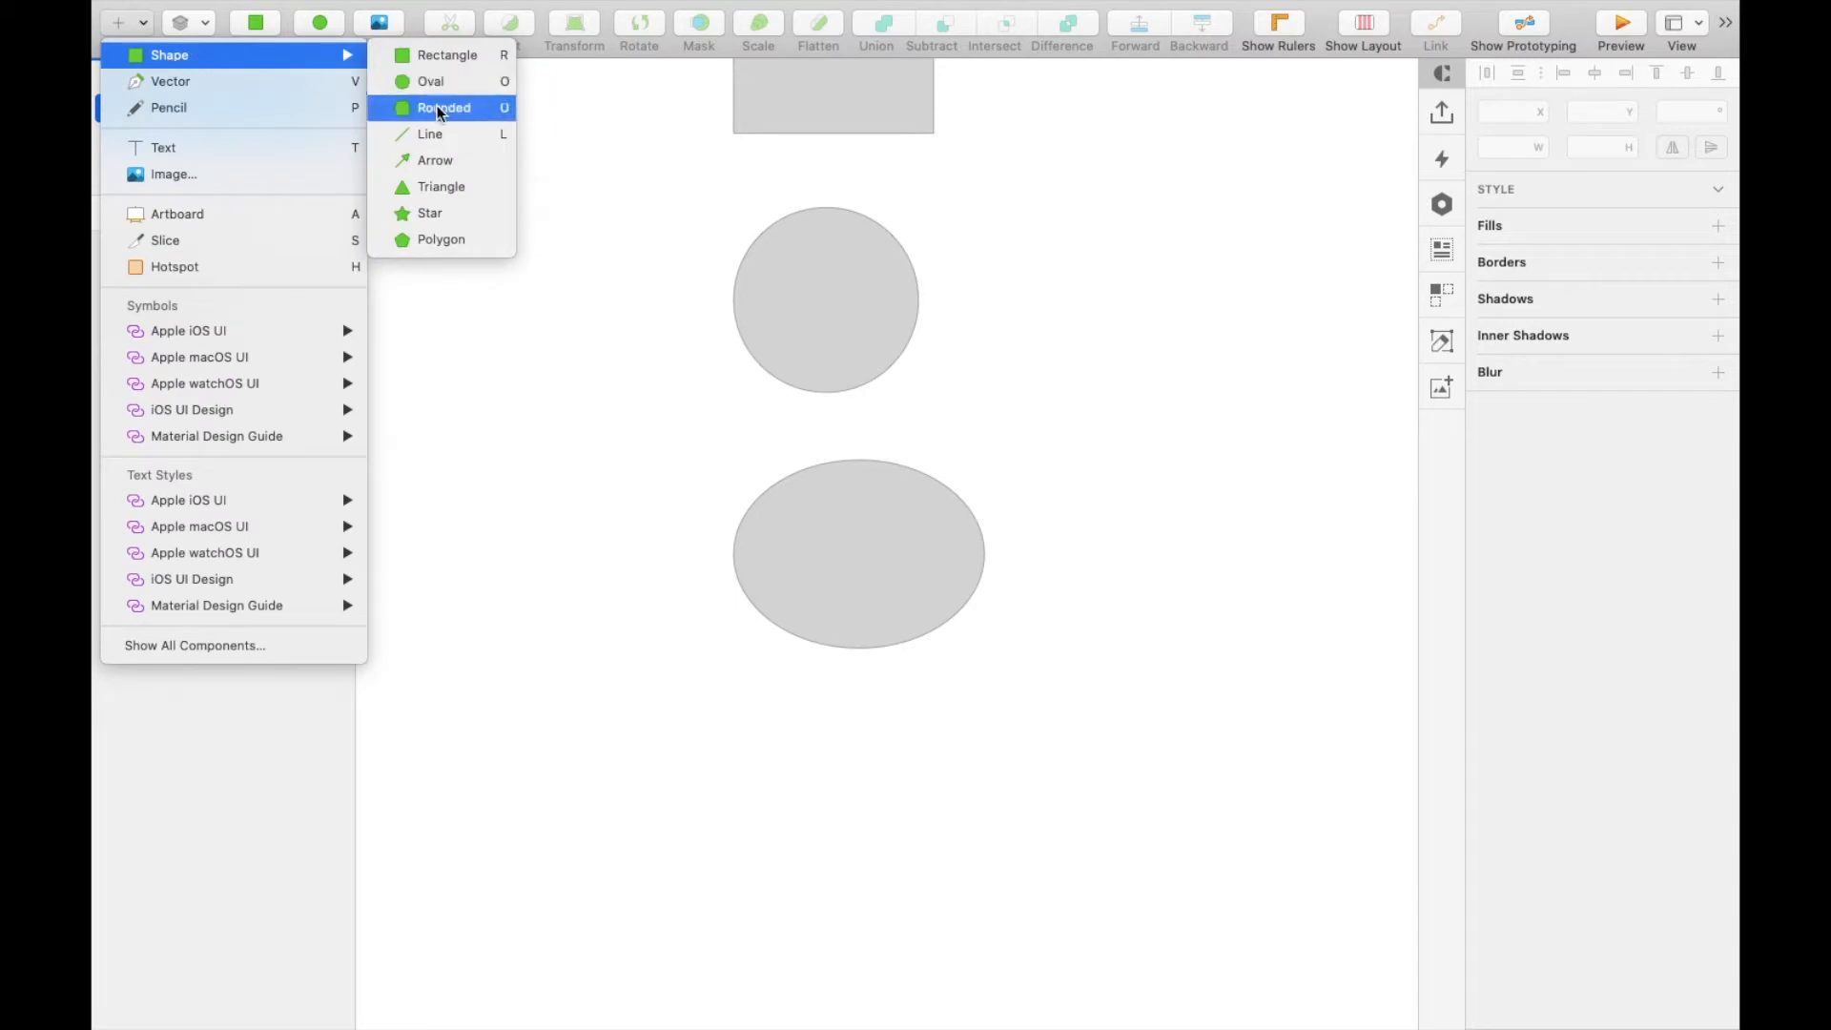
{"action": "left_click", "coordinate": [484, 110]}
{"action": "left_click_drag", "start_coordinate": [427, 264], "coordinate": [655, 436]}
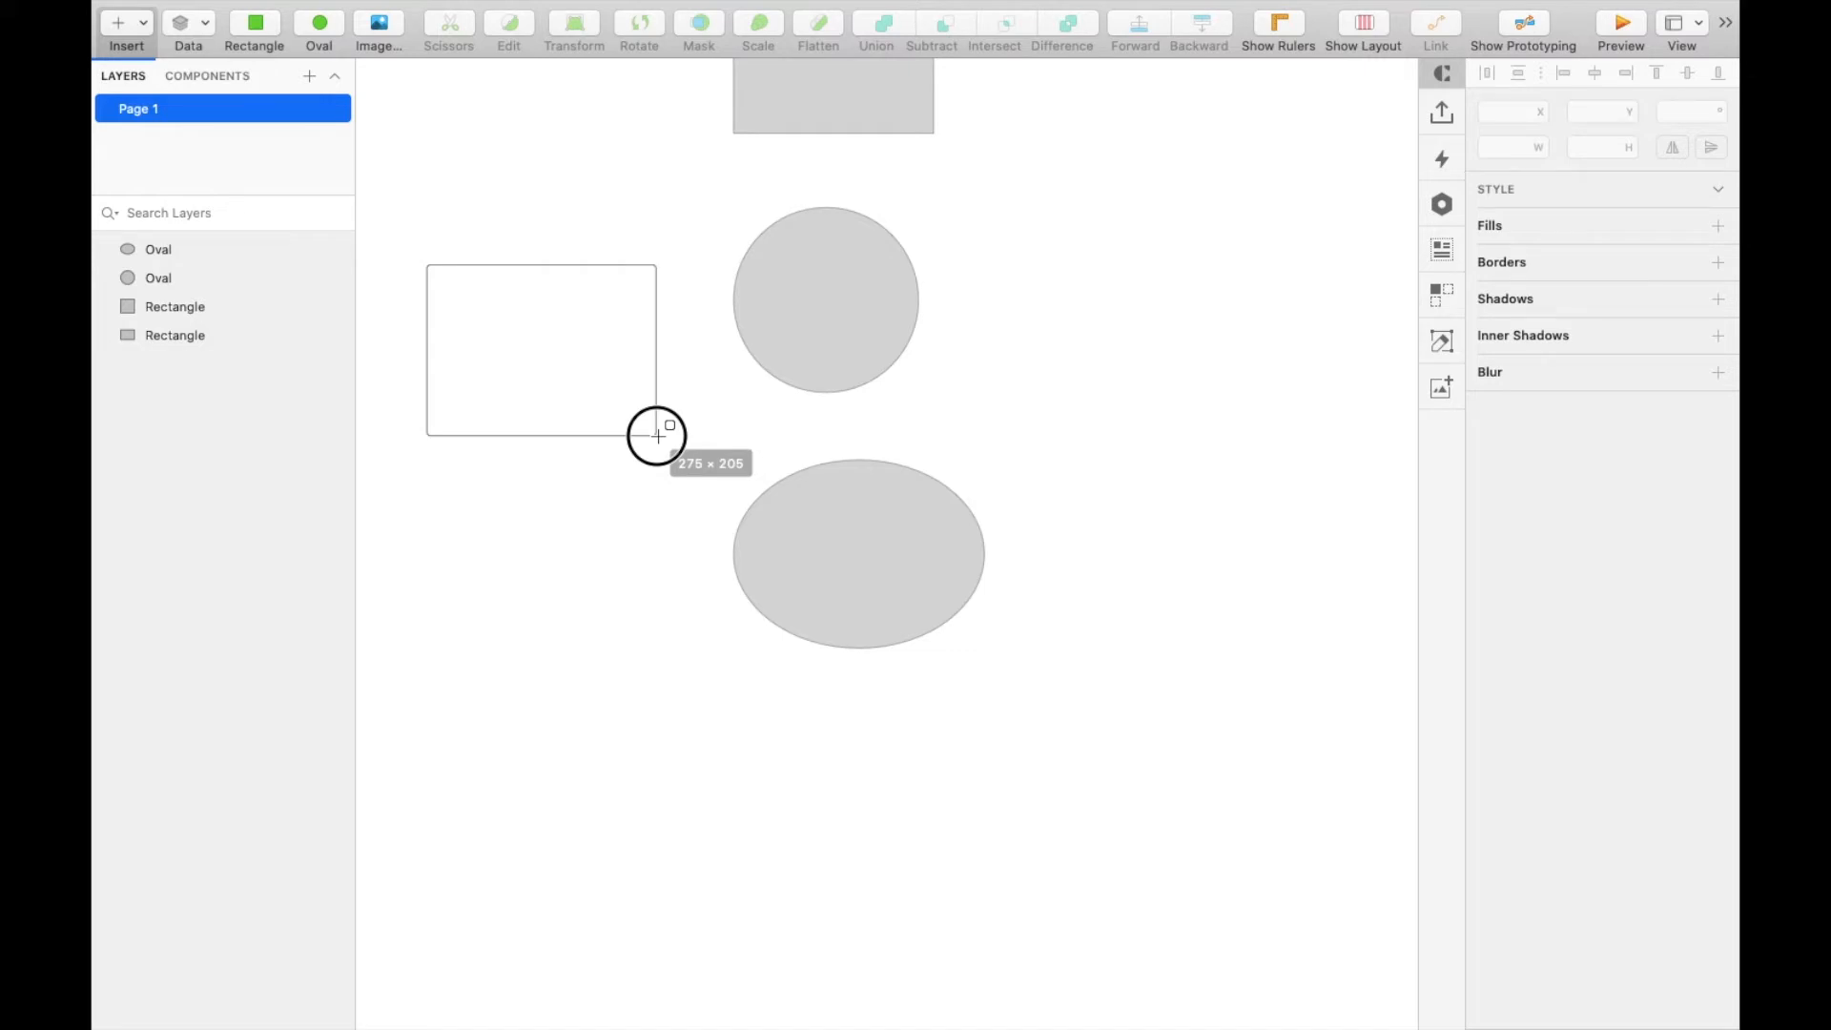
{"action": "left_click_drag", "start_coordinate": [657, 436], "coordinate": [661, 442]}
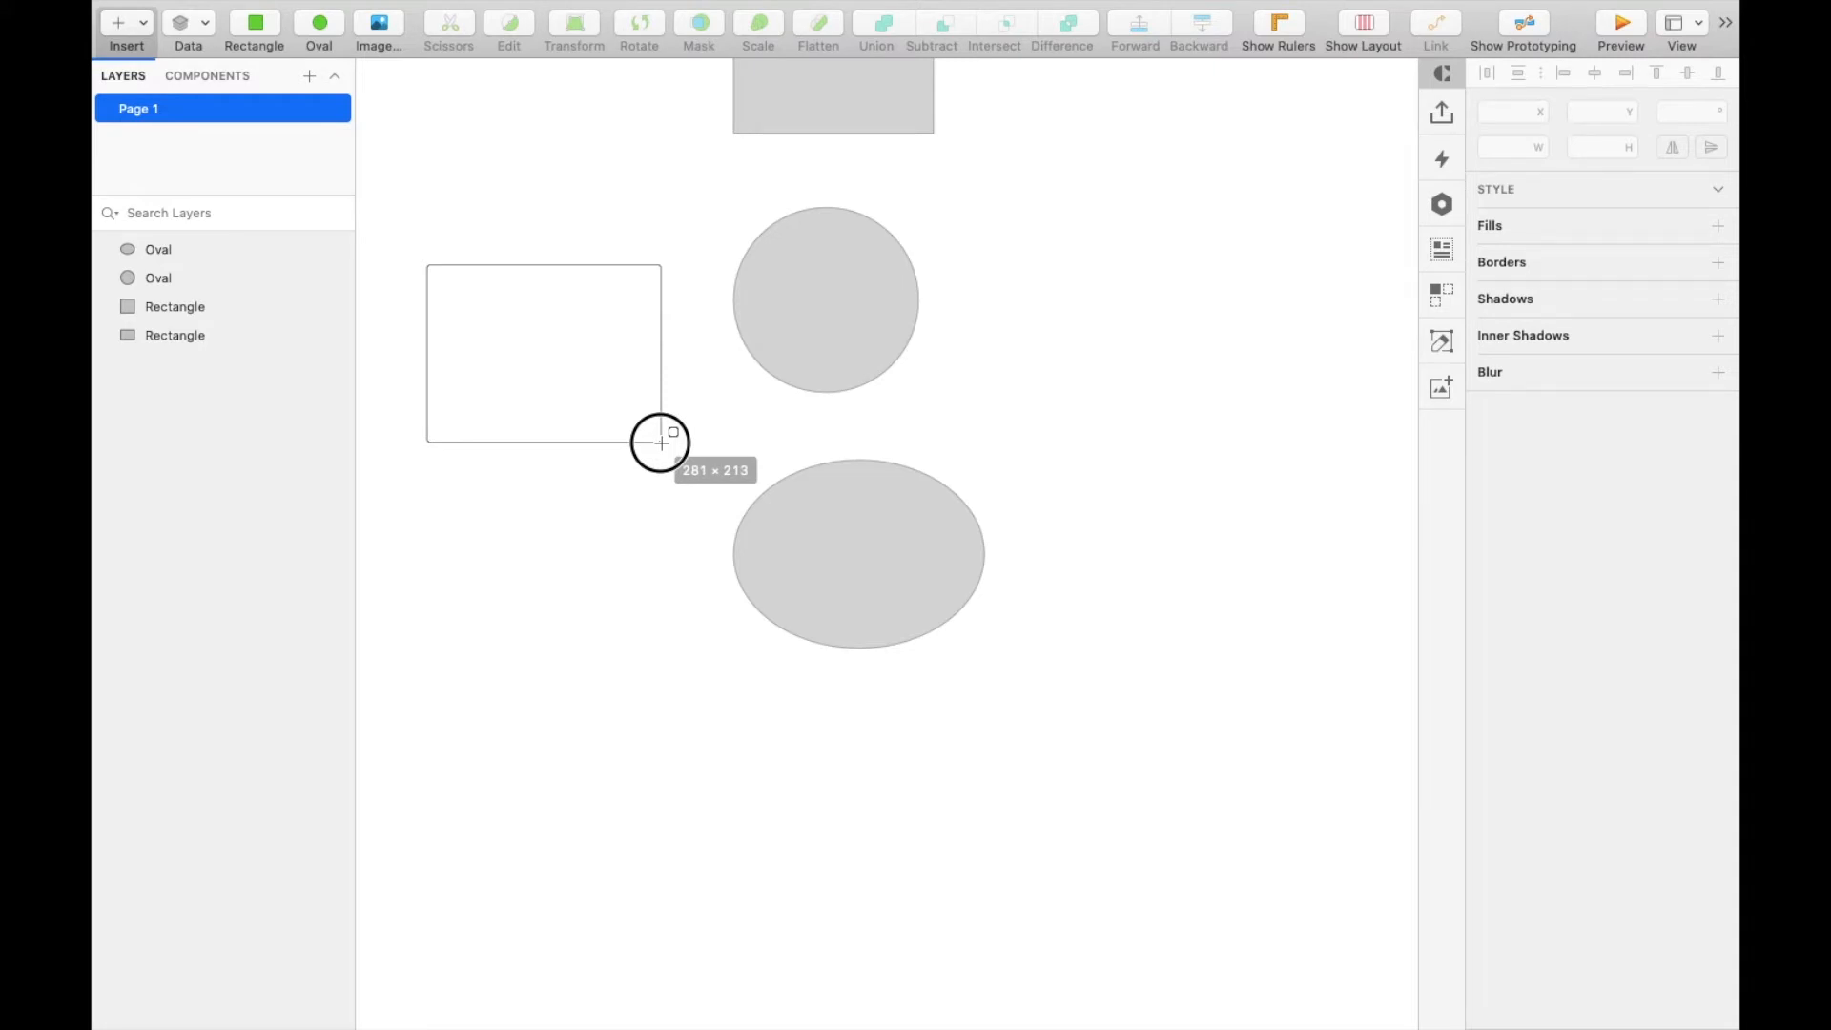
{"action": "mouse_move", "coordinate": [662, 442]}
{"action": "left_mouse_down"}
{"action": "mouse_move", "coordinate": [875, 658]}
{"action": "mouse_move", "coordinate": [1189, 887]}
{"action": "mouse_move", "coordinate": [960, 907]}
{"action": "left_mouse_up"}
Sketch a freehand figure-eight path about 230 × 75 below the rounded rectangle with the Pencil tool
{"action": "scroll", "coordinate": [1262, 785], "scroll_direction": "down", "scroll_amount": 5}
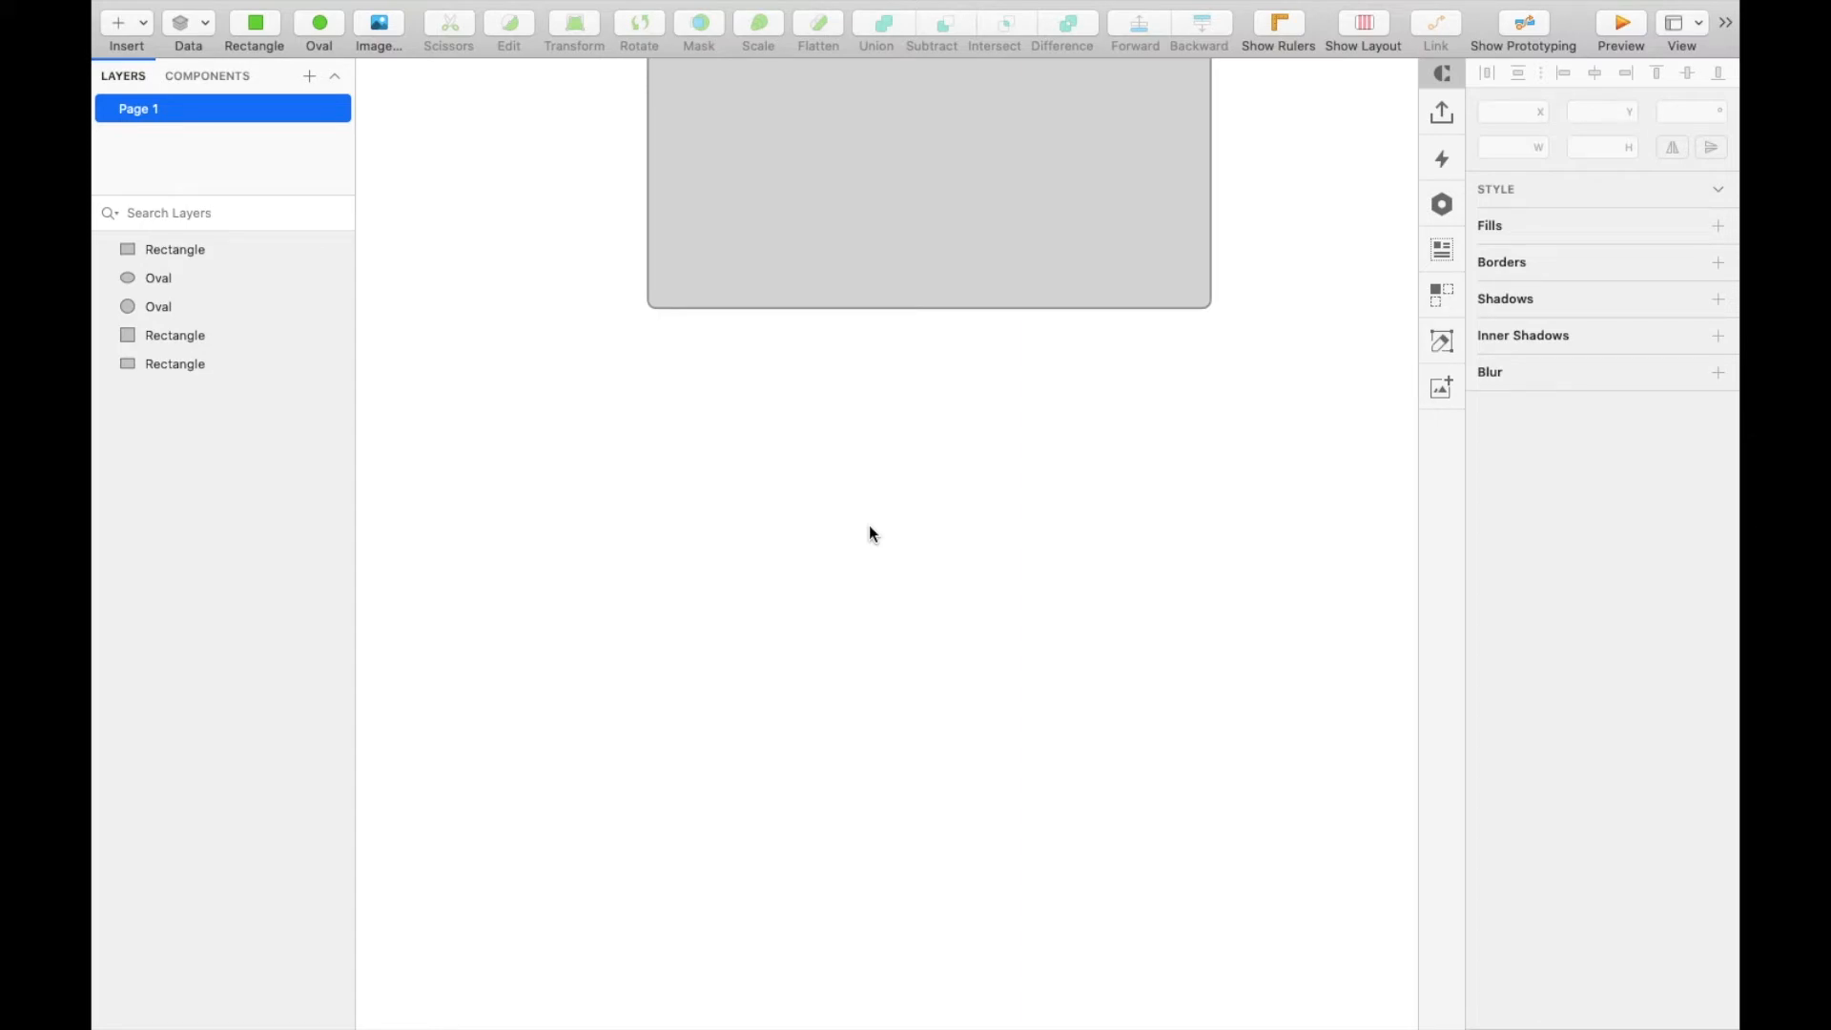
{"action": "left_click", "coordinate": [147, 31]}
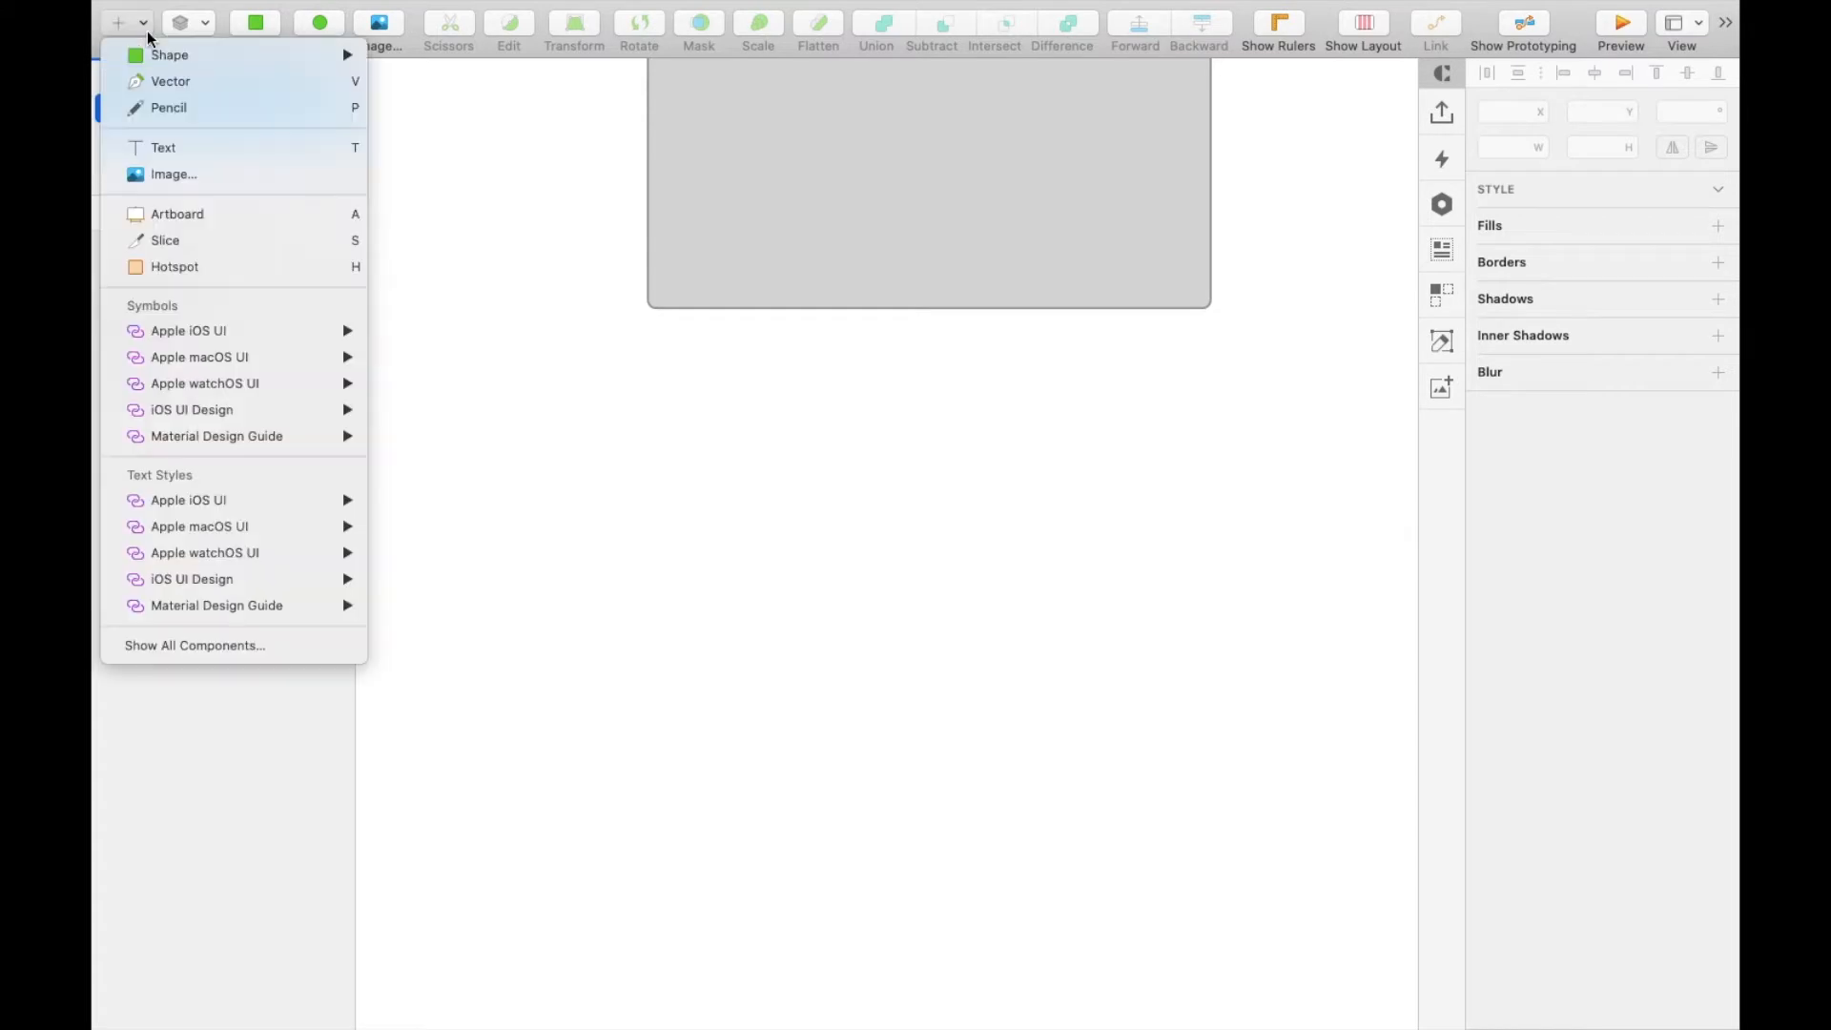
{"action": "left_click", "coordinate": [221, 108]}
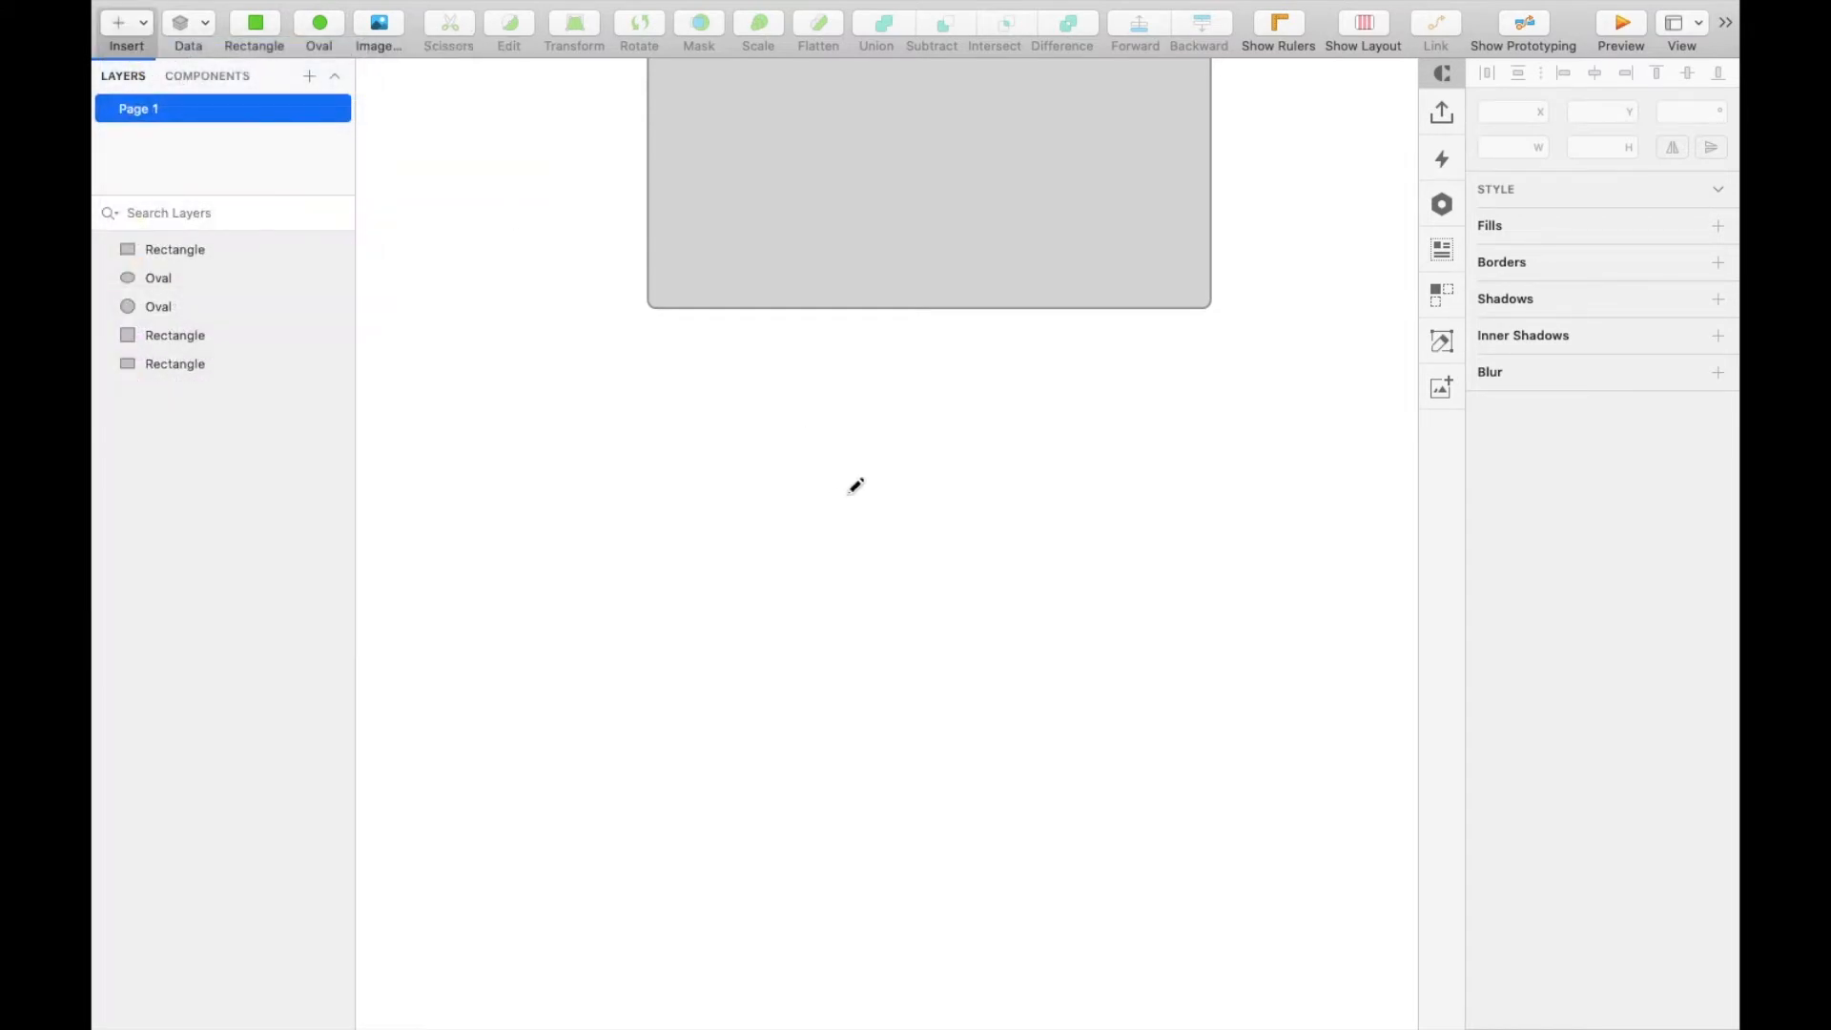
{"action": "mouse_move", "coordinate": [730, 489]}
{"action": "left_mouse_down"}
{"action": "mouse_move", "coordinate": [913, 546]}
{"action": "mouse_move", "coordinate": [1022, 530]}
{"action": "mouse_move", "coordinate": [1063, 493]}
{"action": "mouse_move", "coordinate": [1049, 434]}
{"action": "mouse_move", "coordinate": [962, 451]}
{"action": "mouse_move", "coordinate": [869, 530]}
{"action": "mouse_move", "coordinate": [794, 557]}
{"action": "mouse_move", "coordinate": [691, 575]}
{"action": "mouse_move", "coordinate": [635, 553]}
{"action": "mouse_move", "coordinate": [622, 511]}
{"action": "mouse_move", "coordinate": [731, 490]}
{"action": "left_mouse_up"}
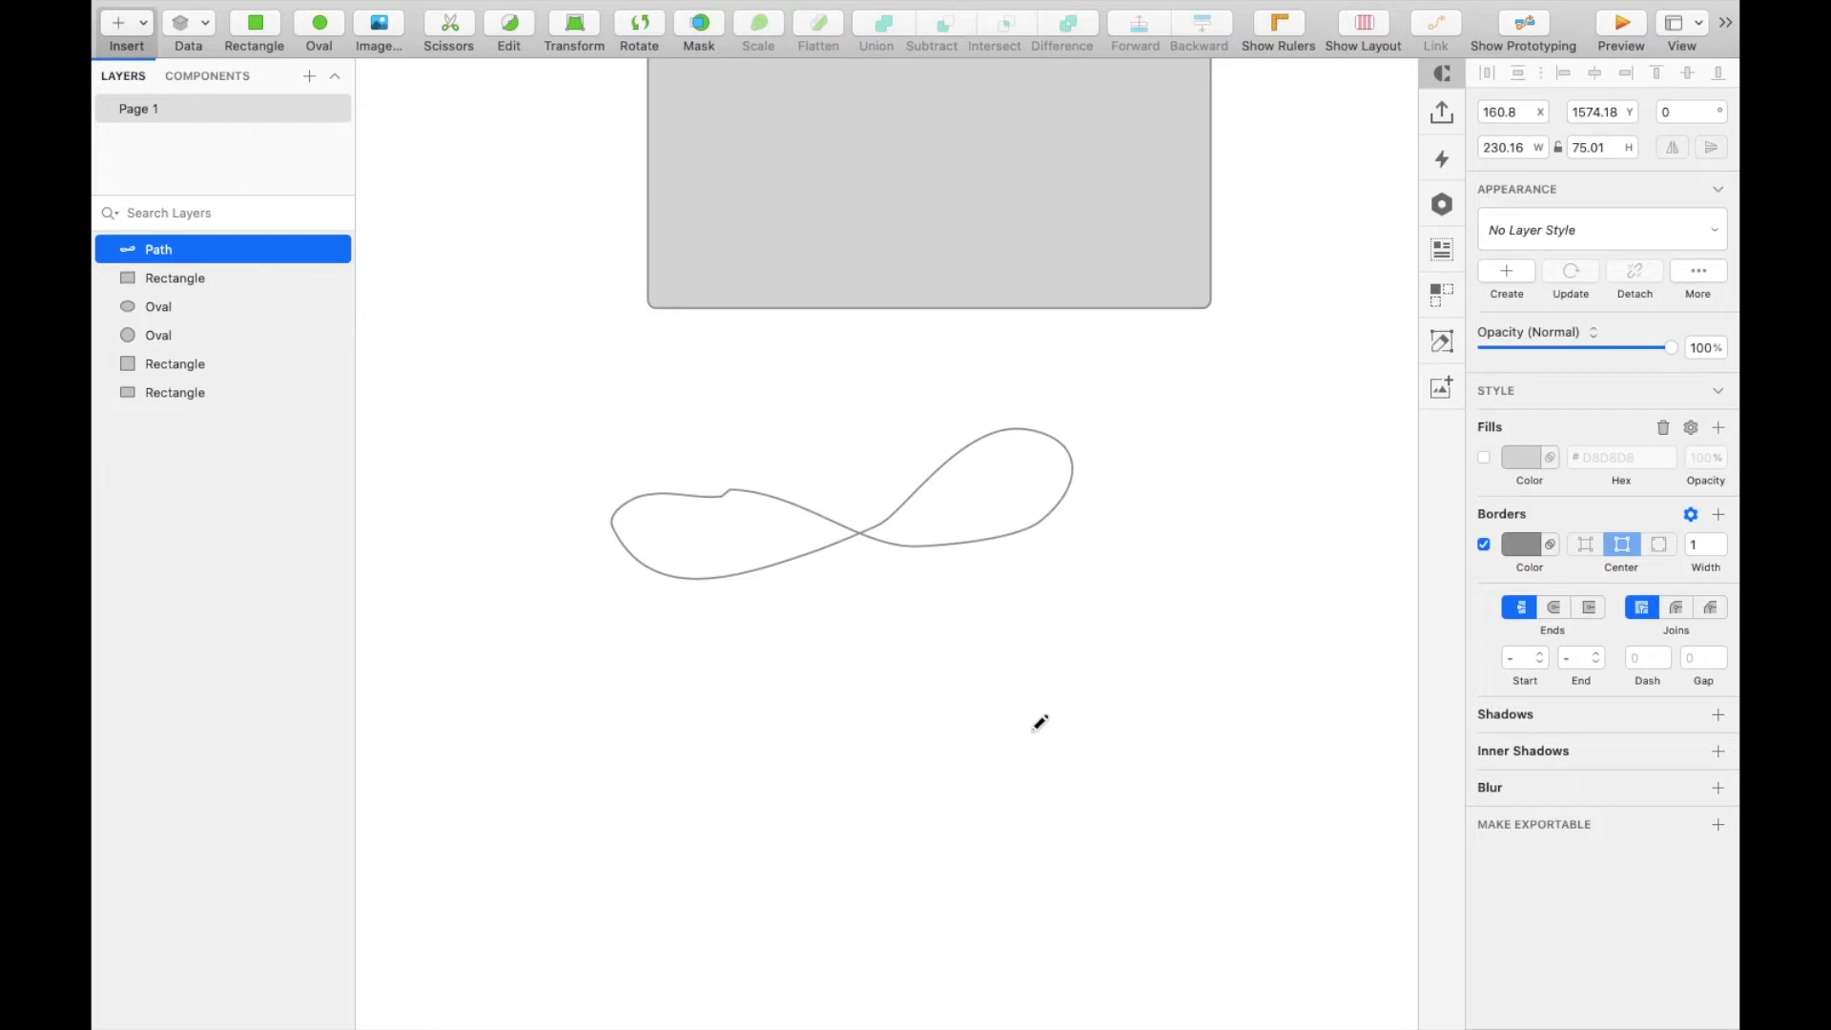
{"action": "key", "text": "Escape"}
Draw a star about 157 × 157 below the freehand path
{"action": "scroll", "coordinate": [1035, 726], "scroll_direction": "down", "scroll_amount": 2}
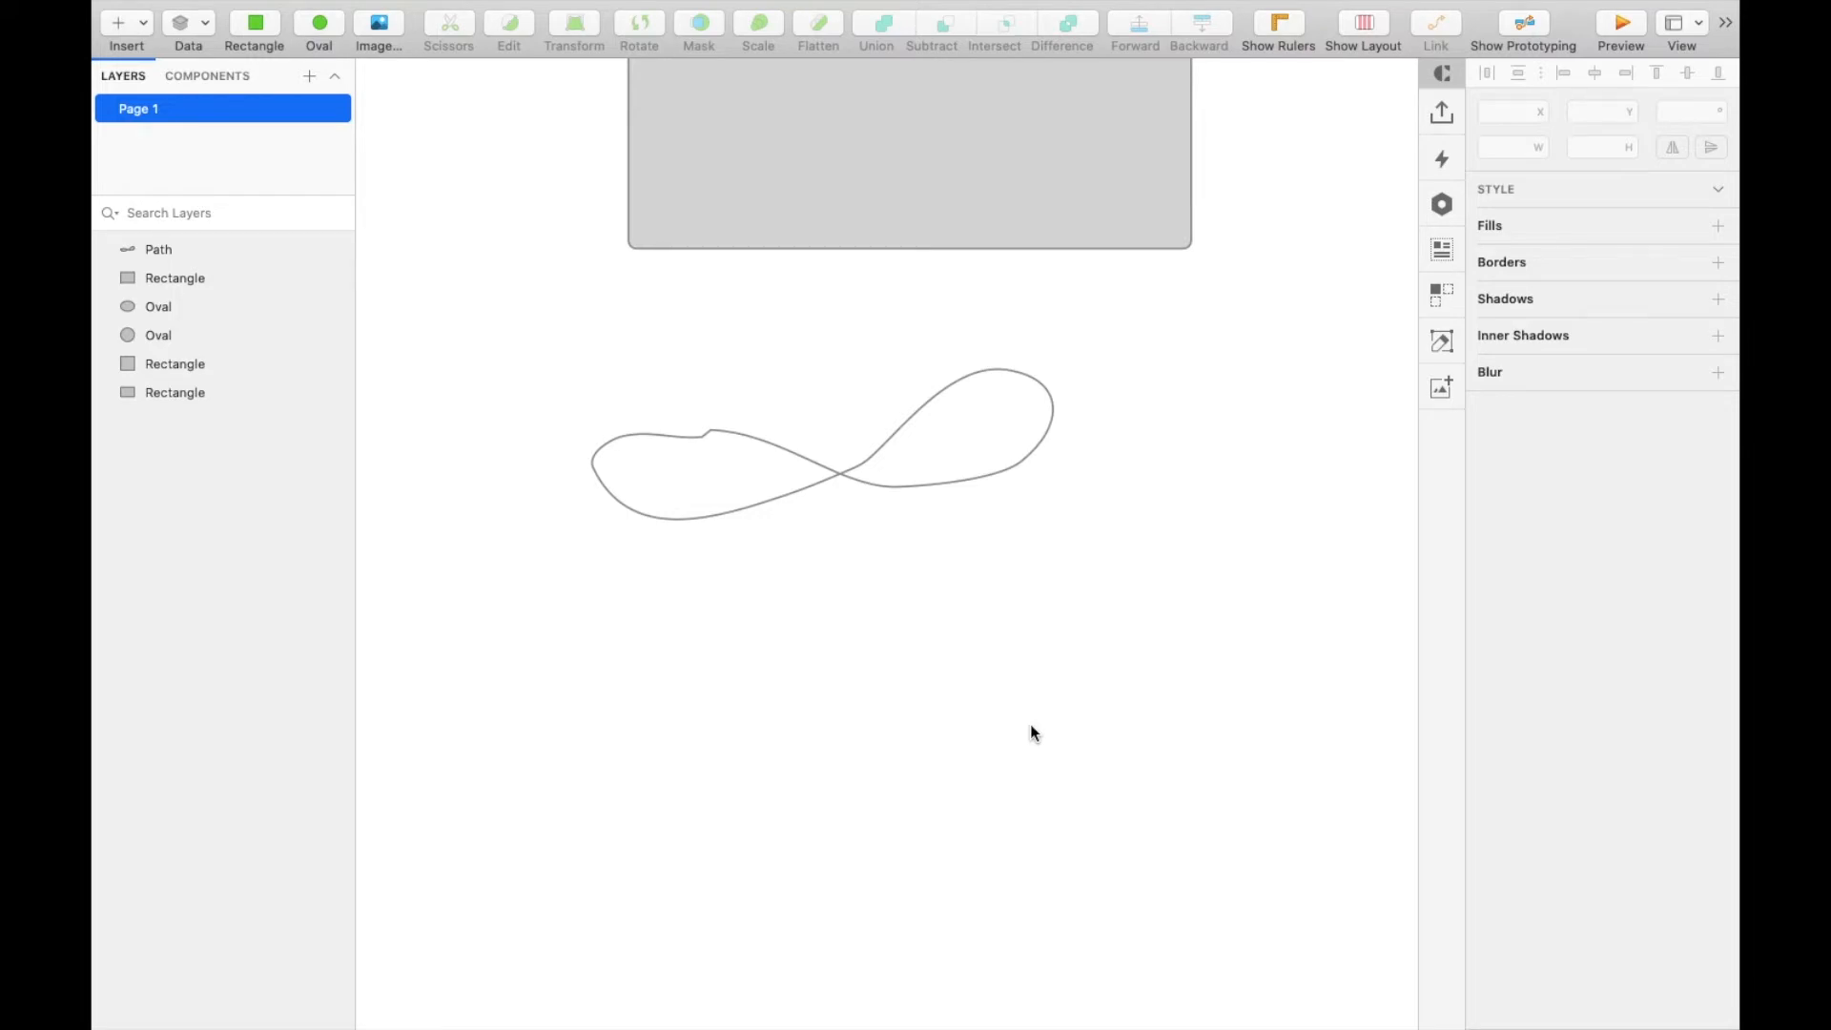
{"action": "left_click", "coordinate": [127, 29]}
{"action": "mouse_move", "coordinate": [168, 55]}
{"action": "left_click", "coordinate": [429, 204]}
{"action": "left_click_drag", "start_coordinate": [779, 621], "coordinate": [1080, 935]}
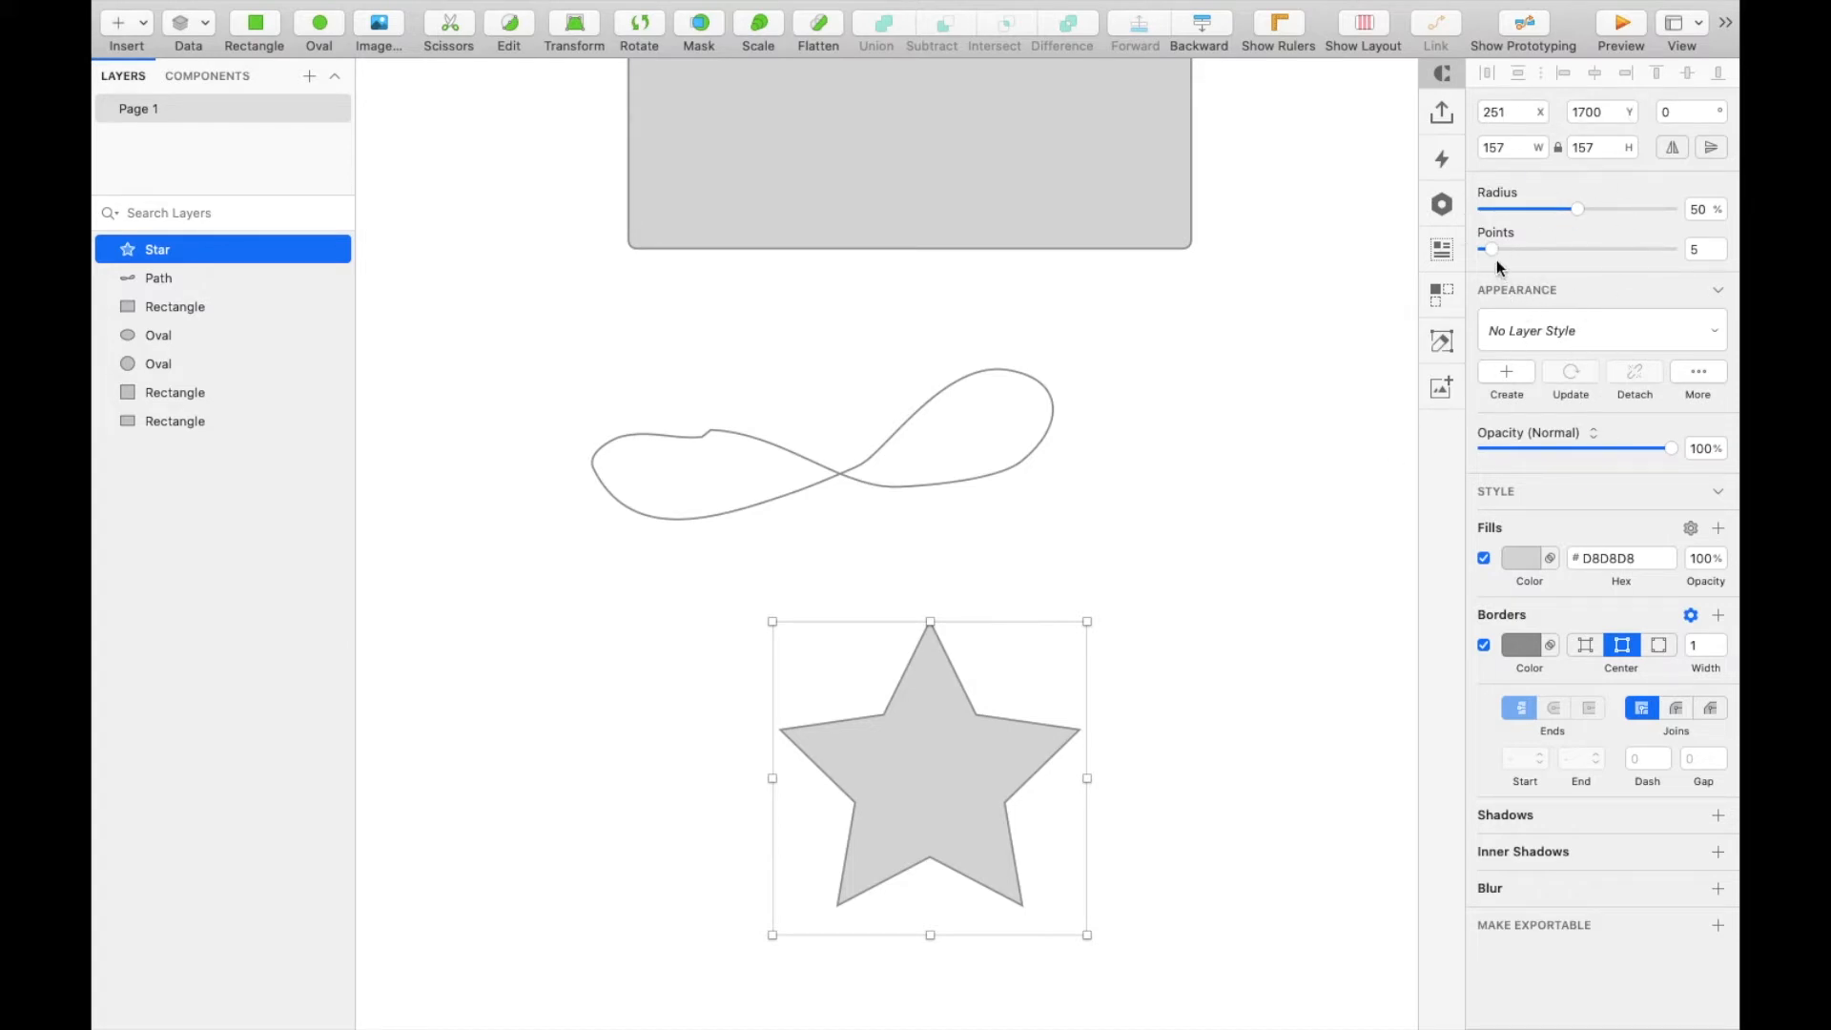
Try the star with 16 and with 10 points, and set it back to 5 points
{"action": "left_click_drag", "start_coordinate": [1492, 248], "coordinate": [1537, 248]}
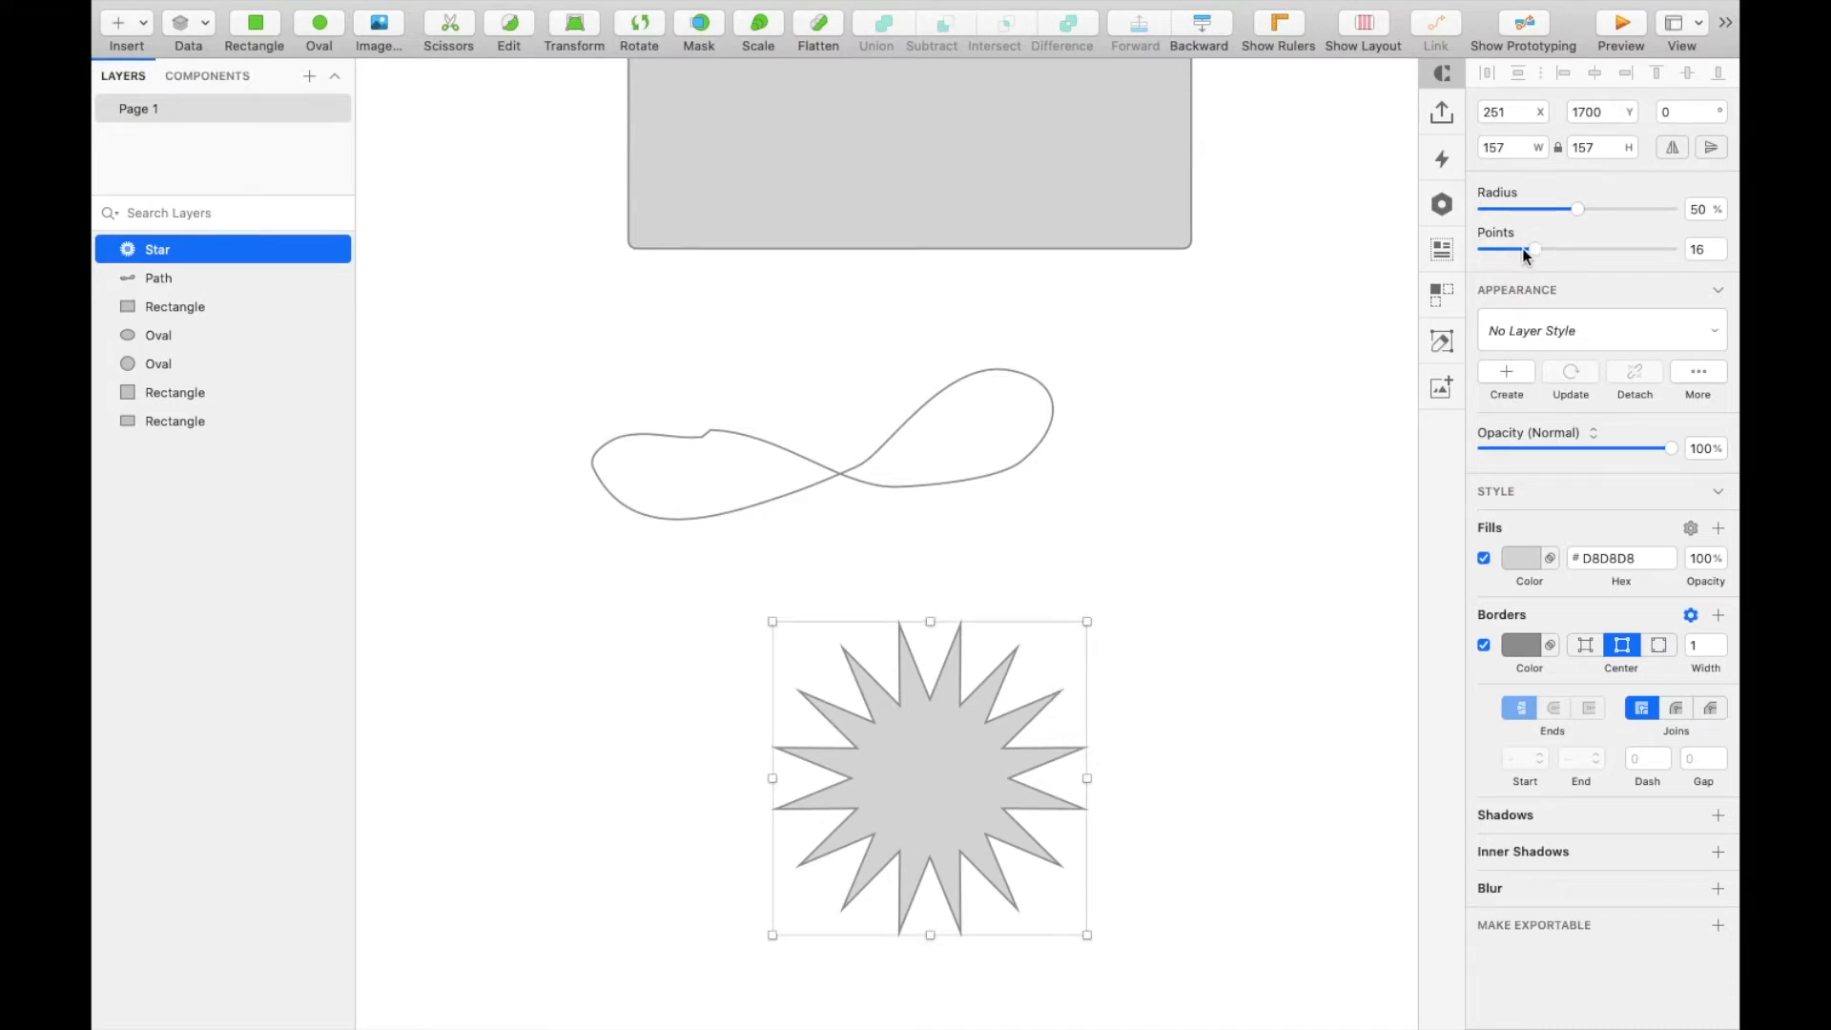
{"action": "left_click_drag", "start_coordinate": [1525, 254], "coordinate": [1469, 249]}
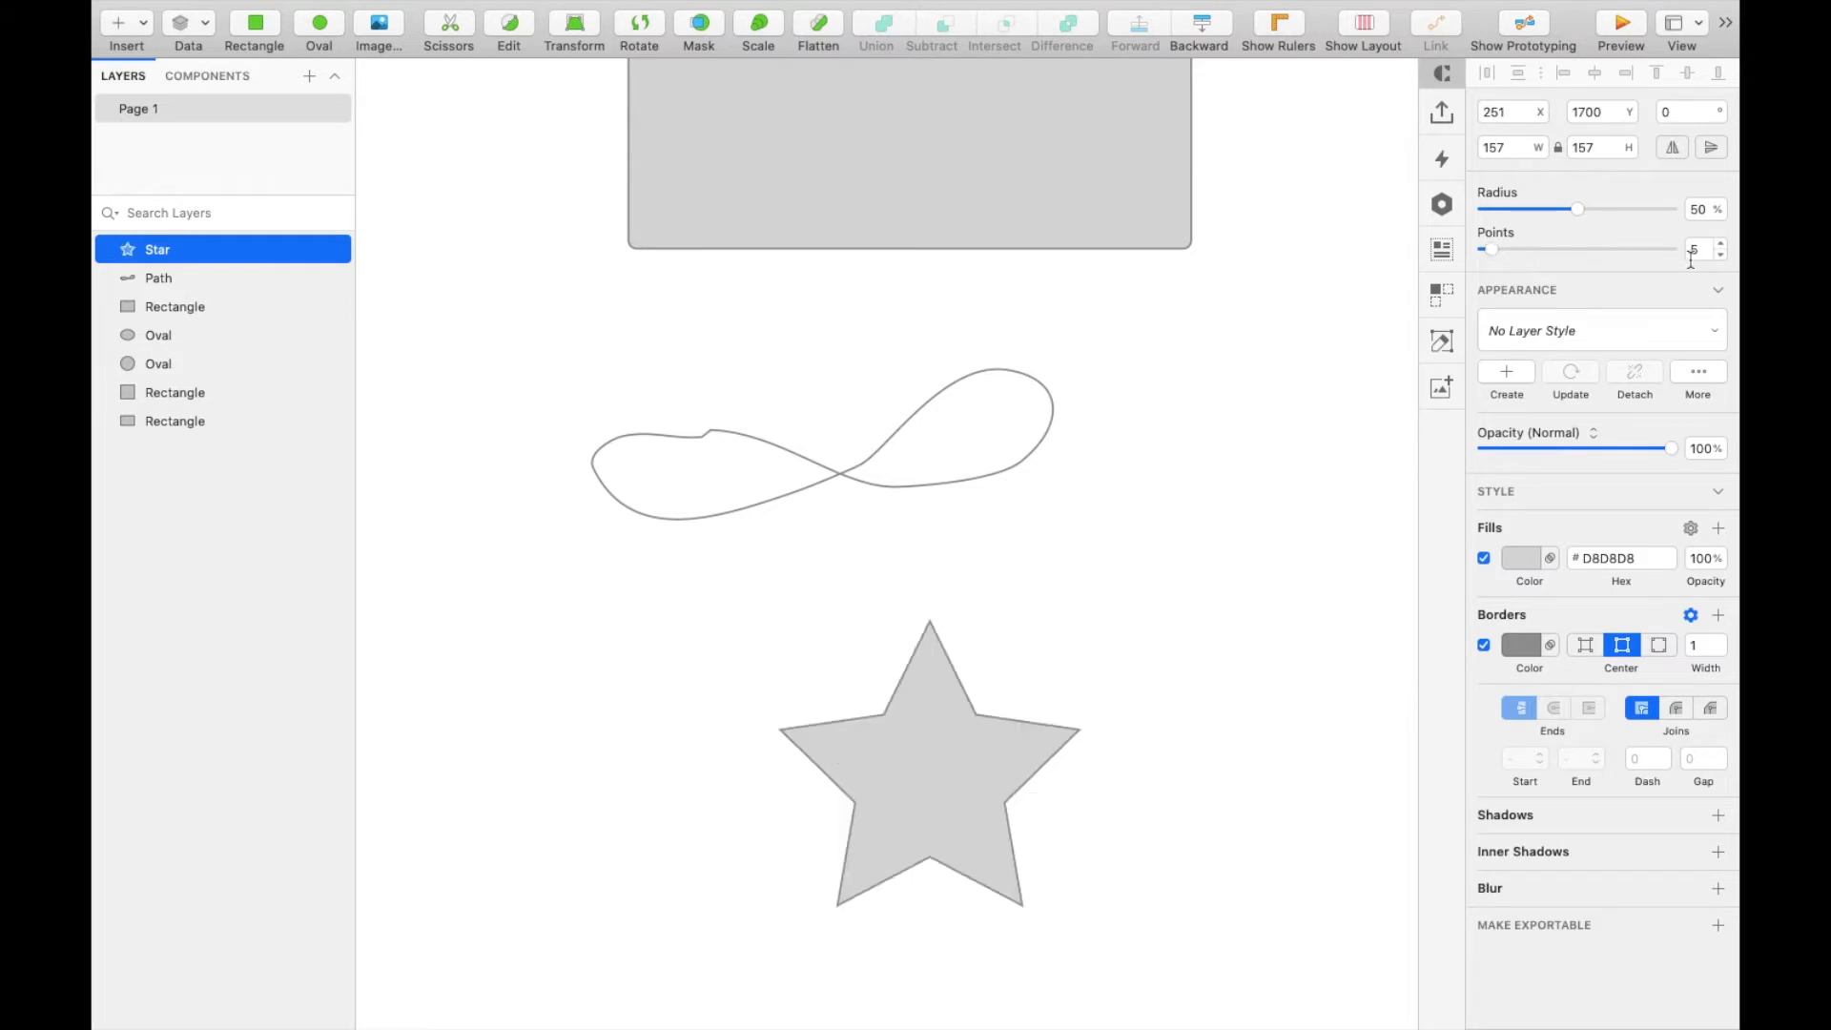
{"action": "type", "text": "10"}
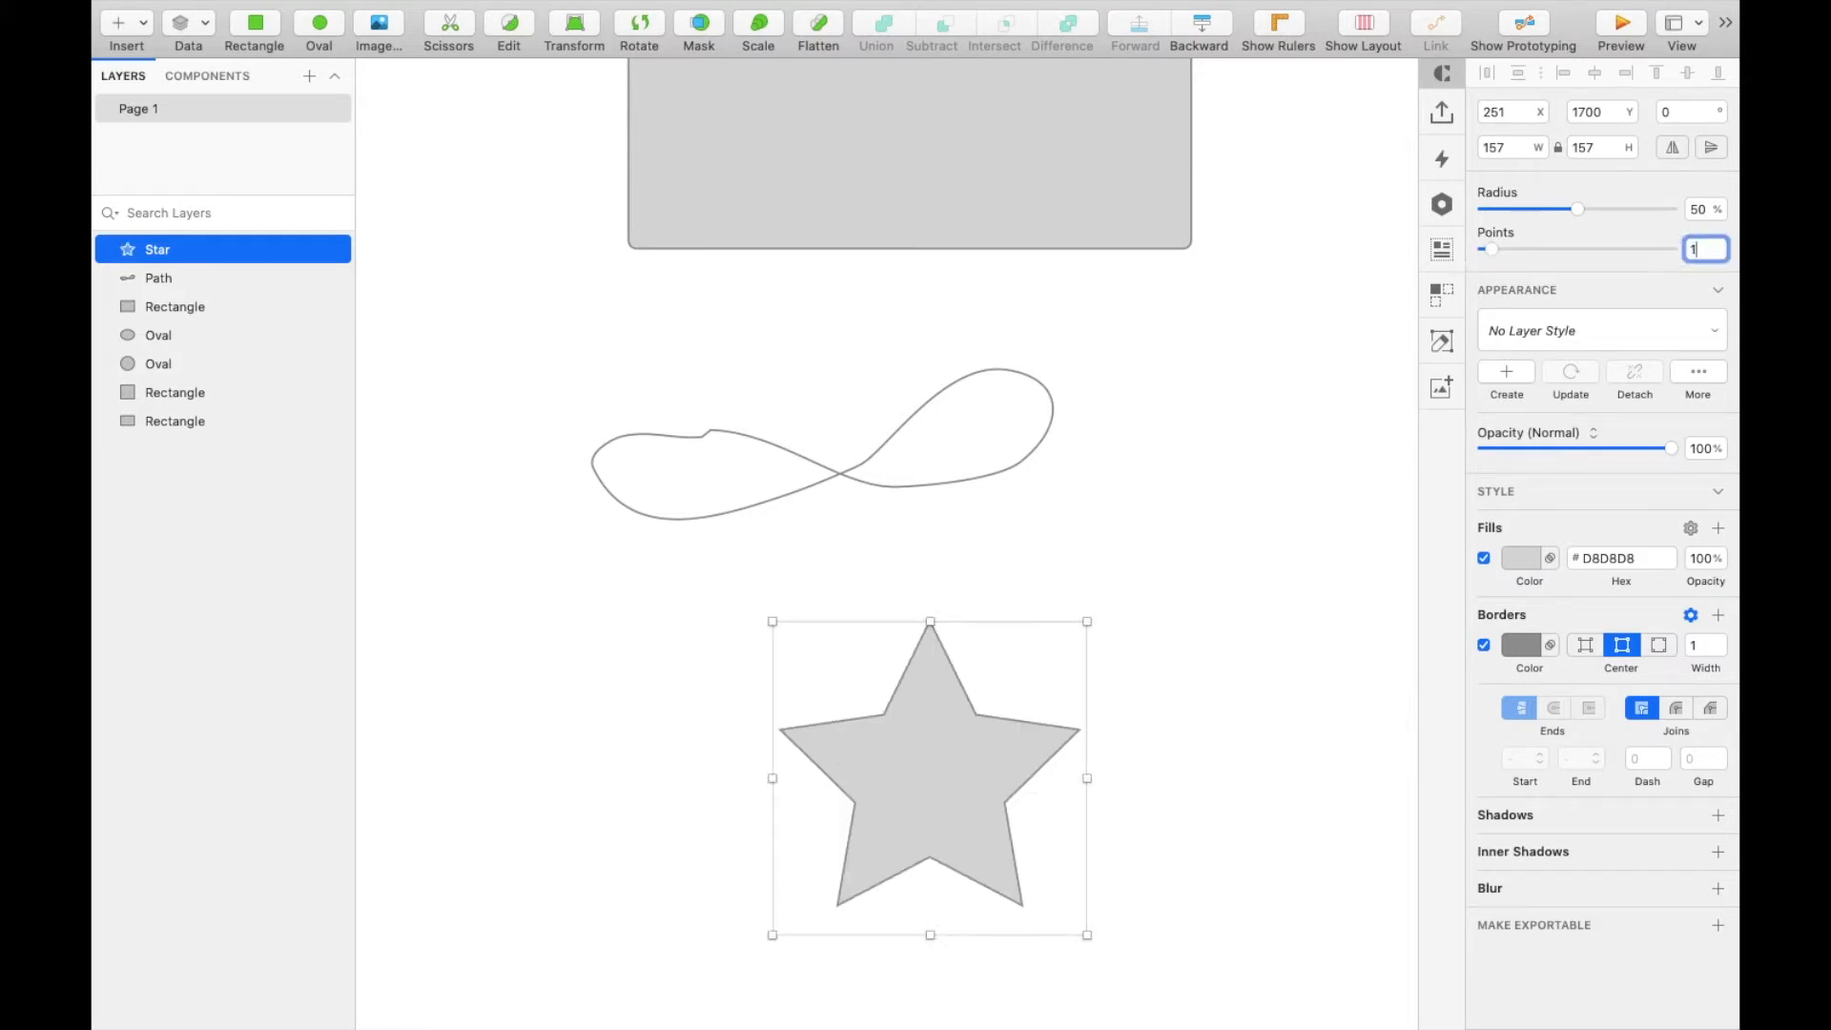
{"action": "key", "text": "Return"}
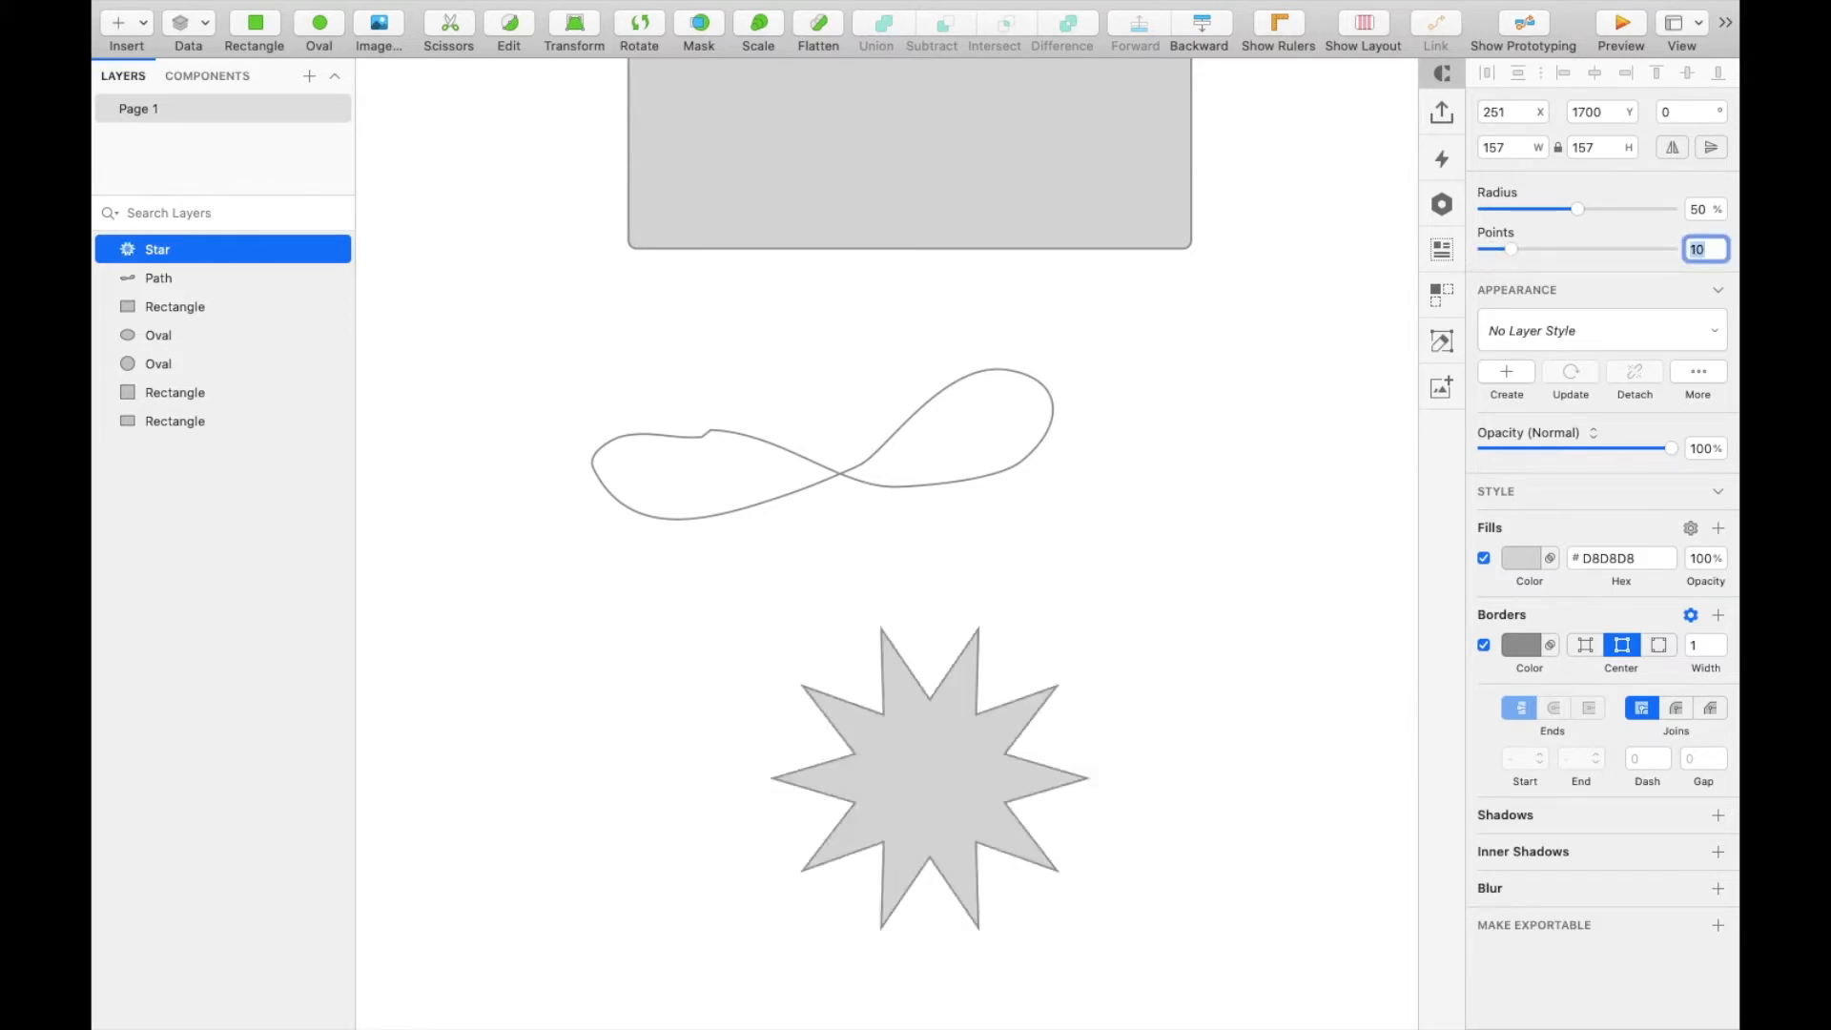
{"action": "type", "text": "5"}
{"action": "key", "text": "Return"}
Fill the star with the yellow-orange colour FCBA04 and remove its border
{"action": "left_click", "coordinate": [1528, 560]}
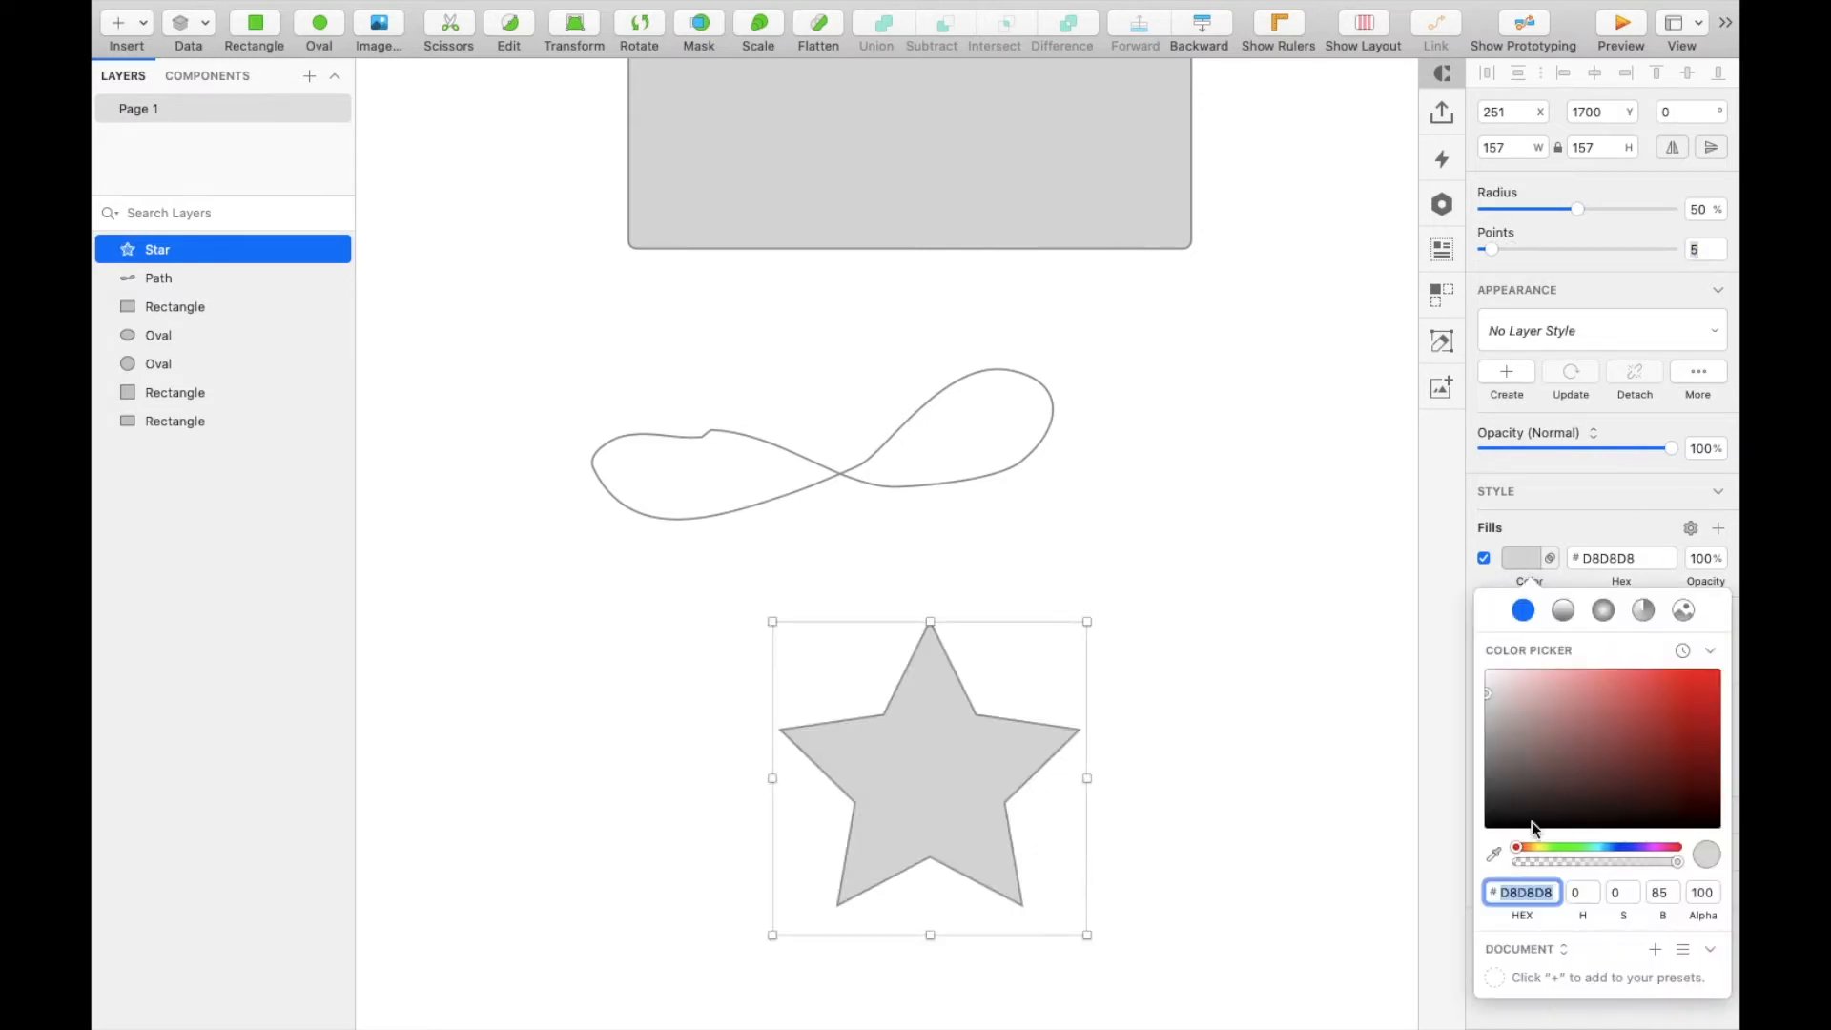
{"action": "left_click", "coordinate": [1534, 847]}
{"action": "left_click", "coordinate": [1715, 674]}
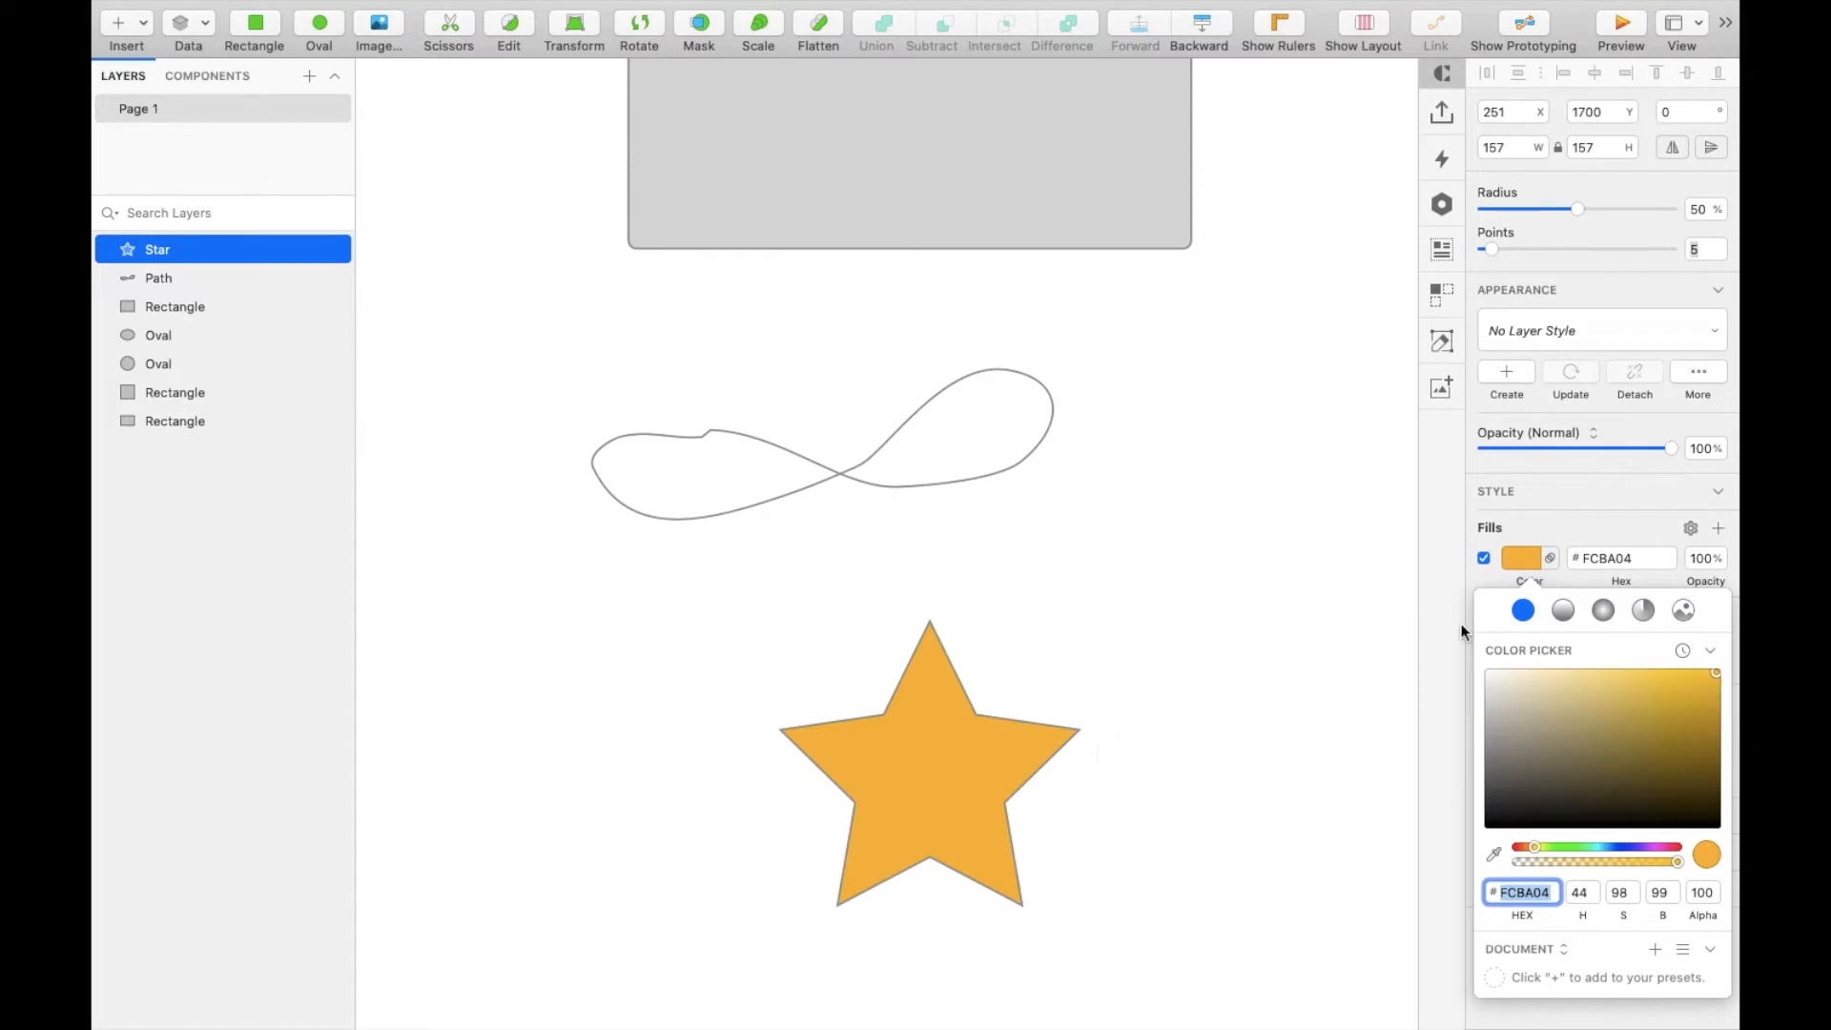
{"action": "left_click", "coordinate": [1516, 557]}
{"action": "left_click", "coordinate": [1484, 646]}
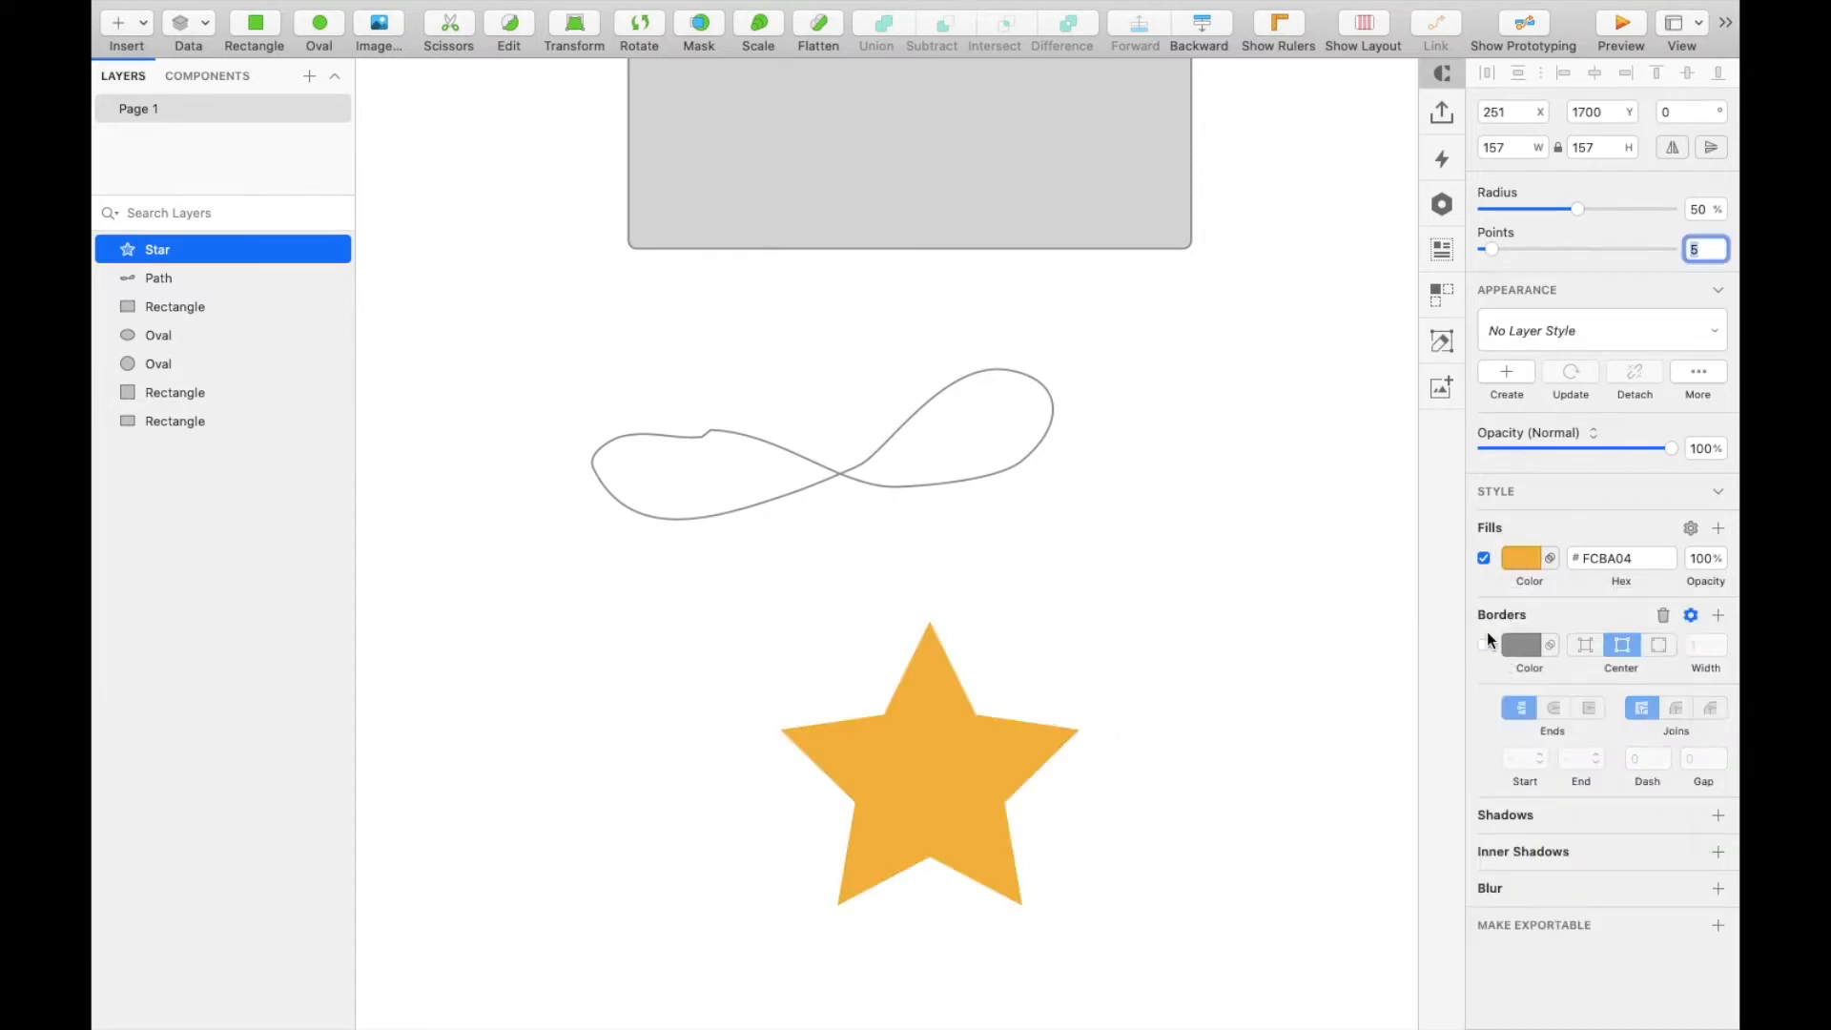
{"action": "left_click", "coordinate": [1661, 614]}
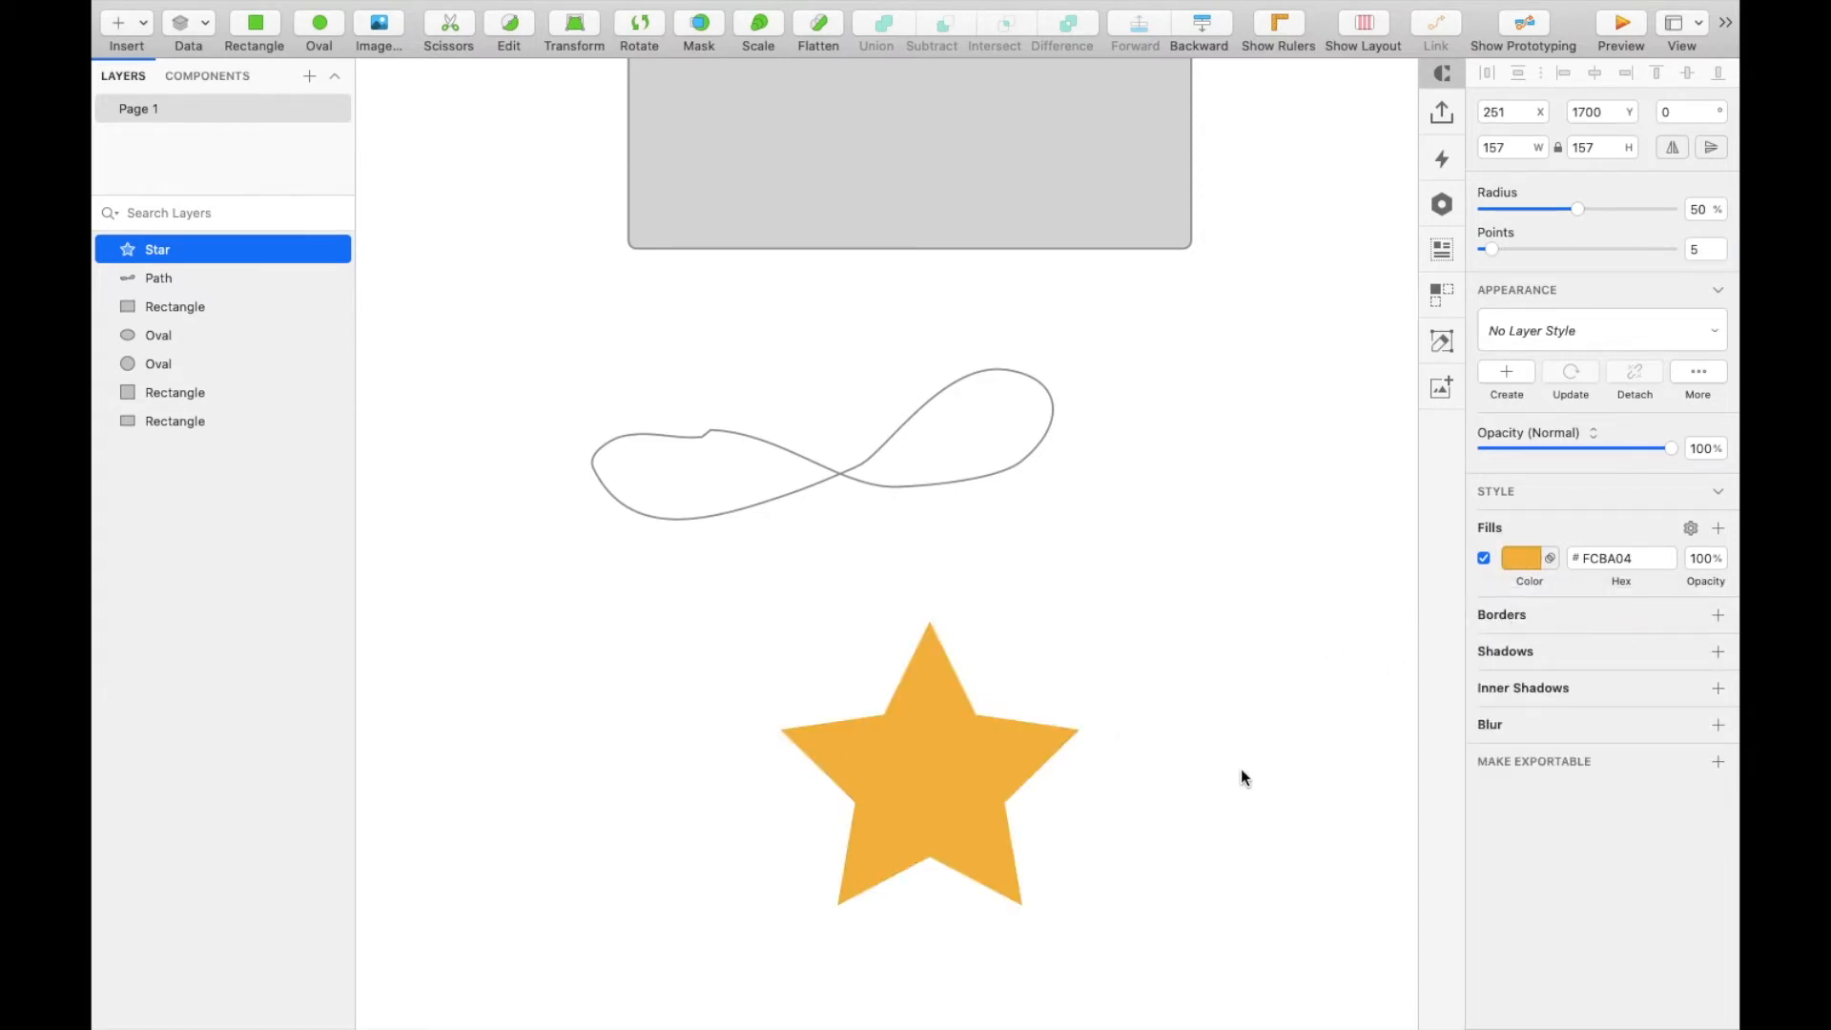
Draw a rectangle about 204 × 140 below the star
{"action": "scroll", "coordinate": [1239, 768], "scroll_direction": "down", "scroll_amount": 5}
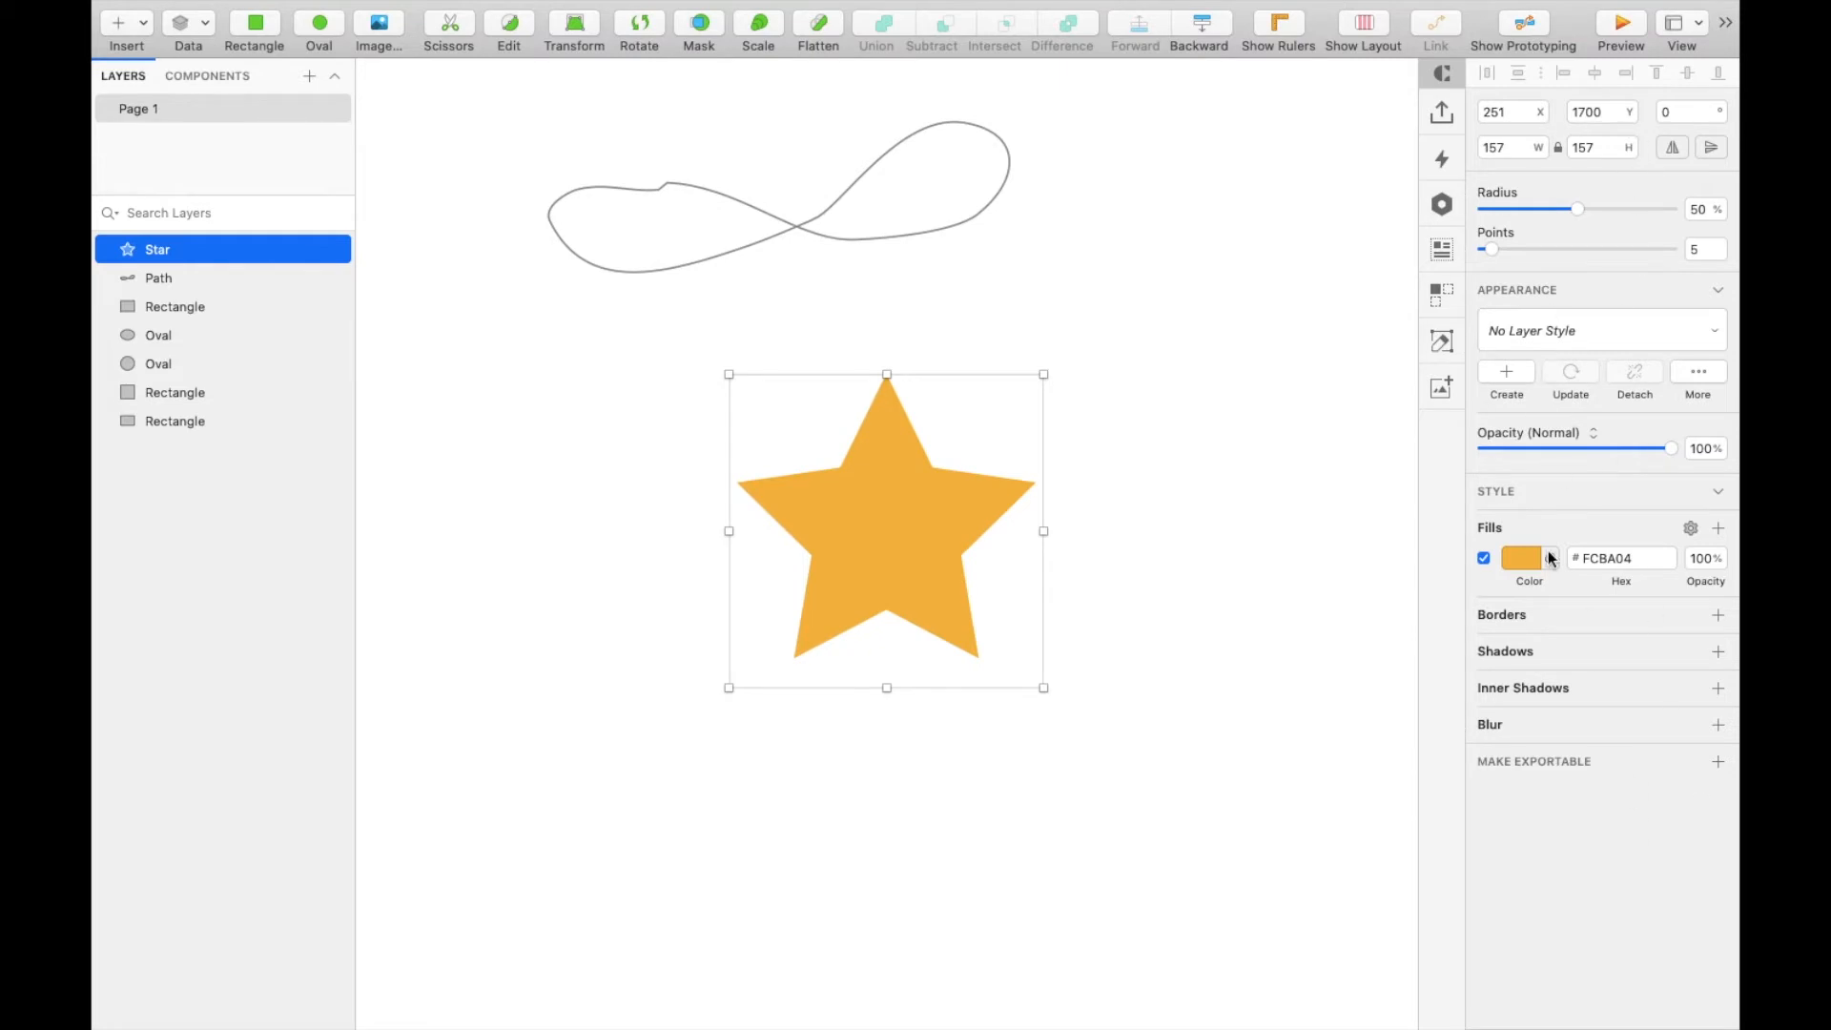
{"action": "key", "text": "r"}
{"action": "scroll", "coordinate": [731, 529], "scroll_direction": "down", "scroll_amount": 5}
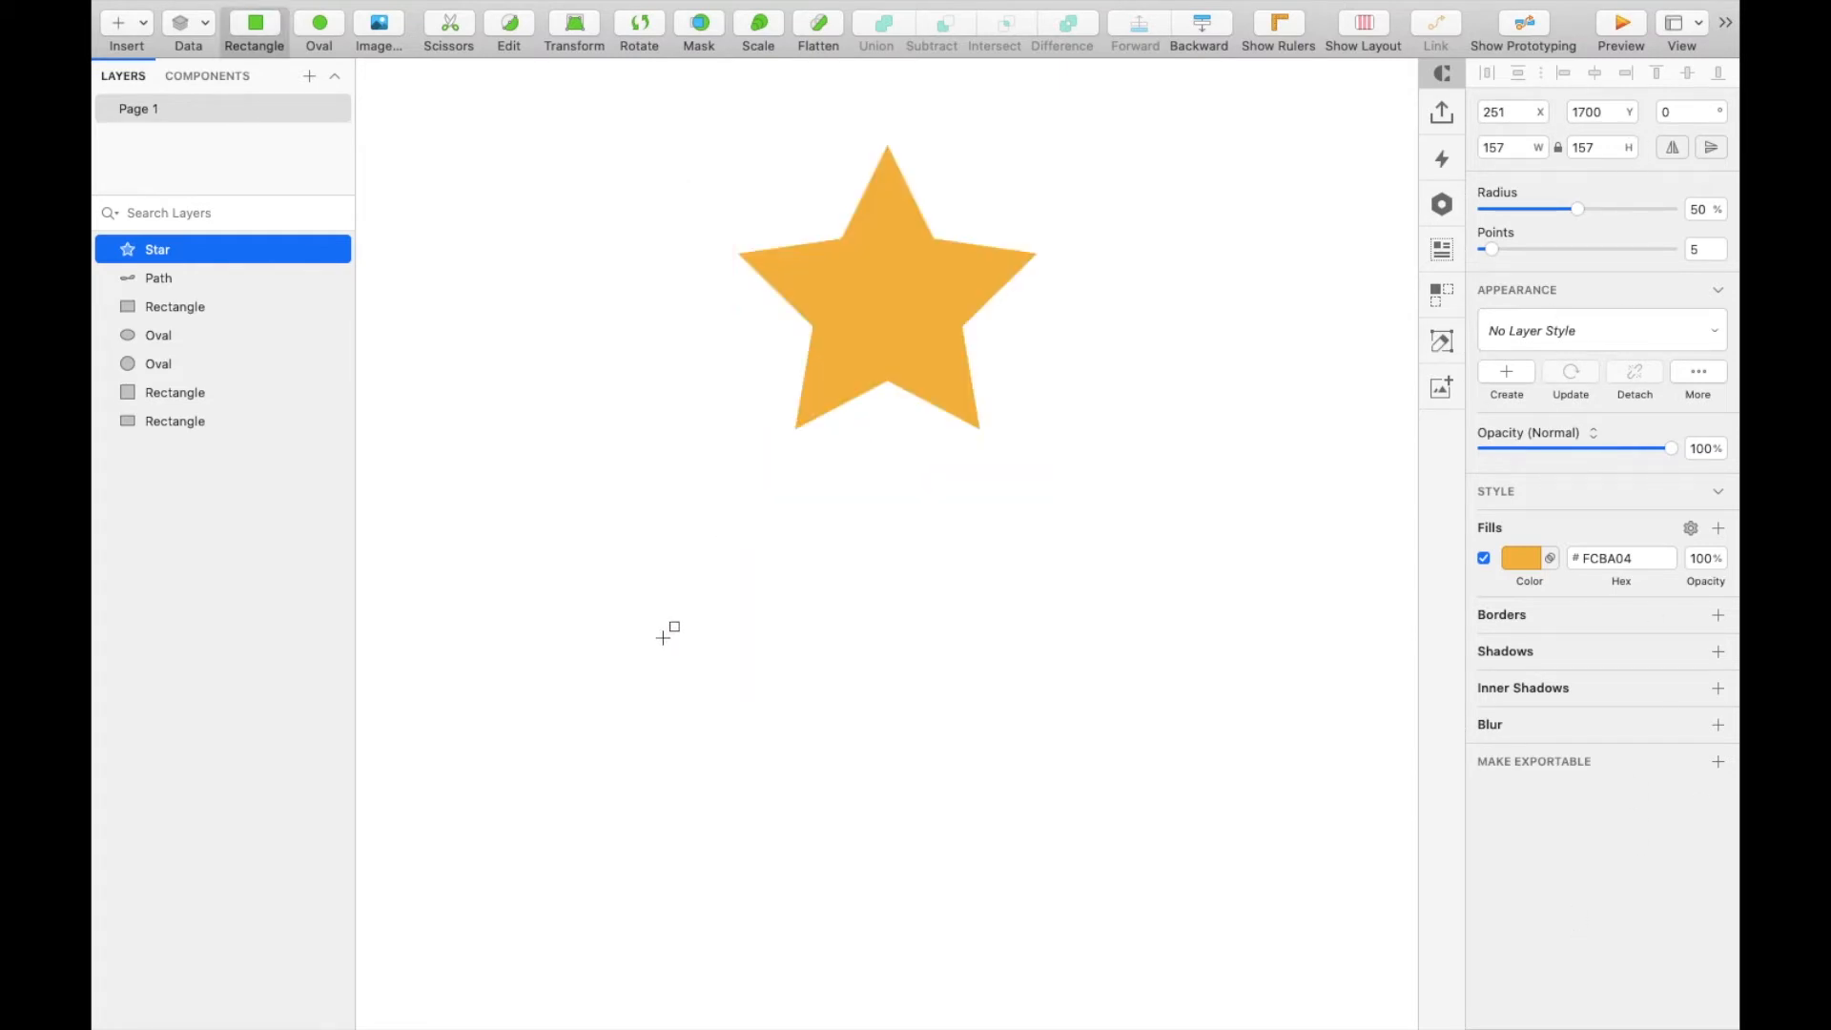
{"action": "key", "text": "Escape"}
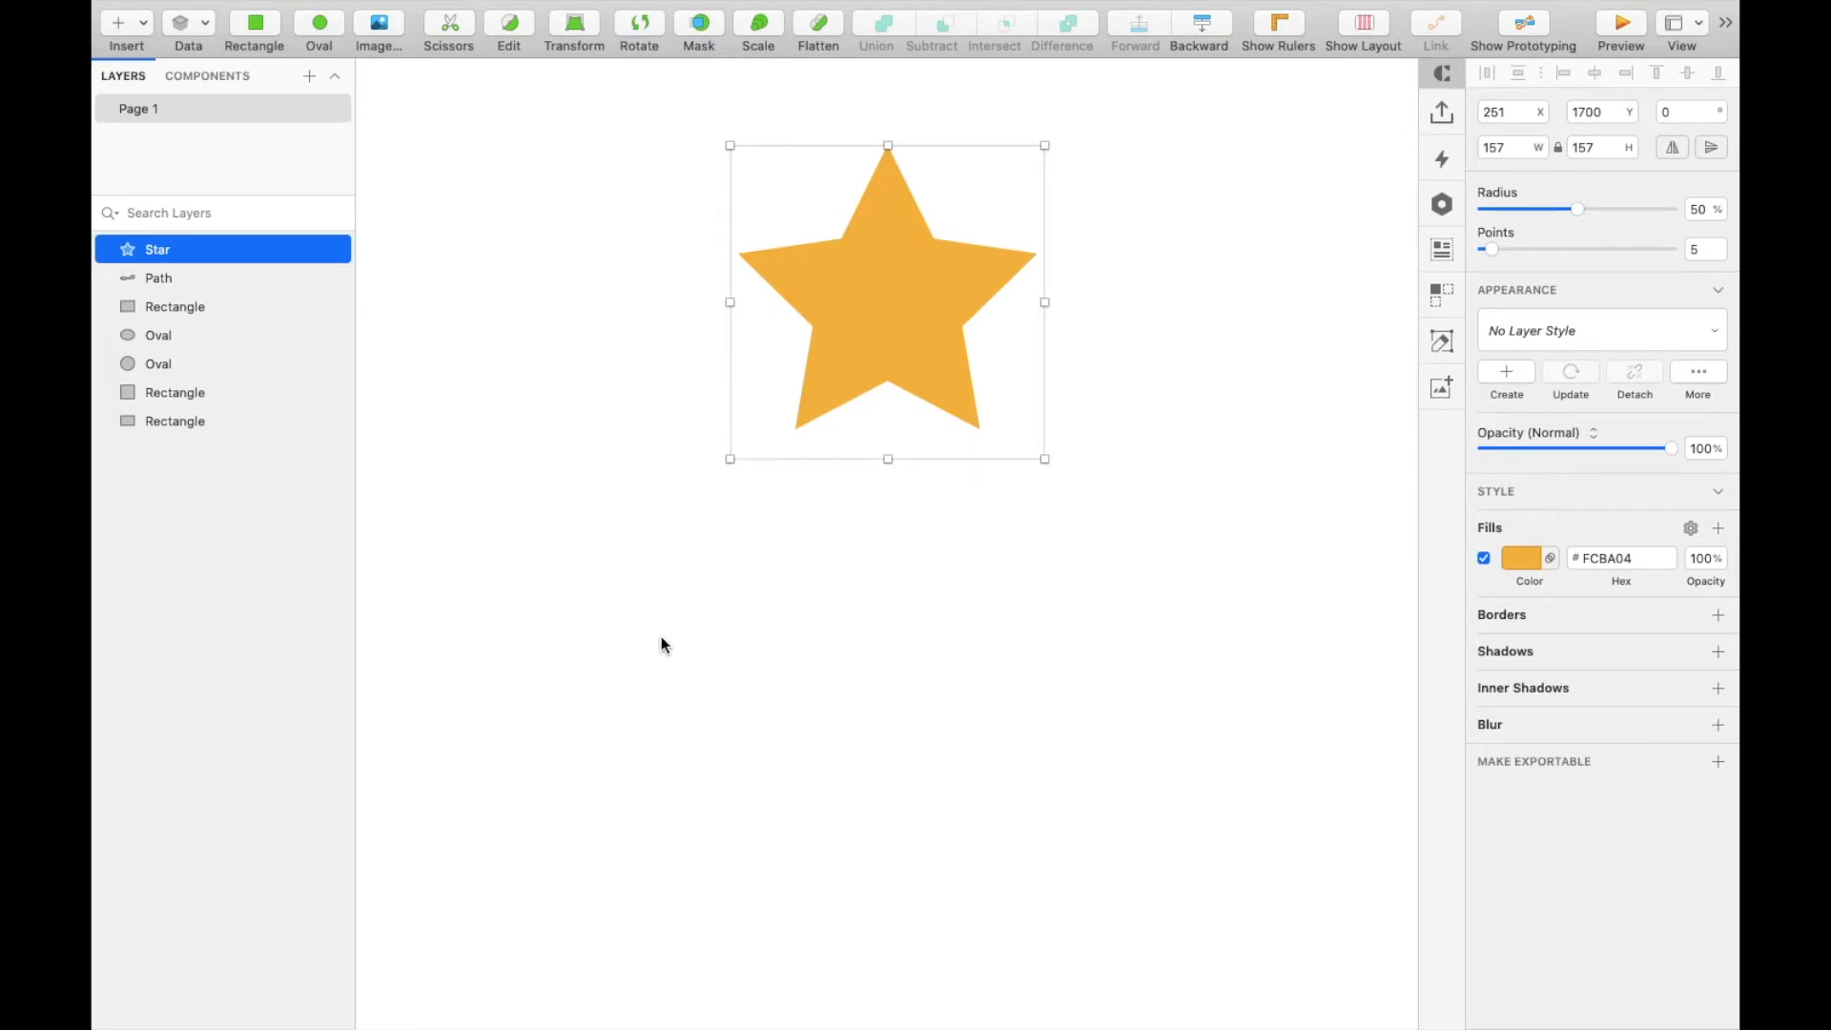
{"action": "key", "text": "r"}
{"action": "left_click_drag", "start_coordinate": [683, 531], "coordinate": [1092, 812]}
Examine the new rectangle's border up close at its upper-right corner, and reselect the rectangle at actual size
{"action": "key", "text": "super+2"}
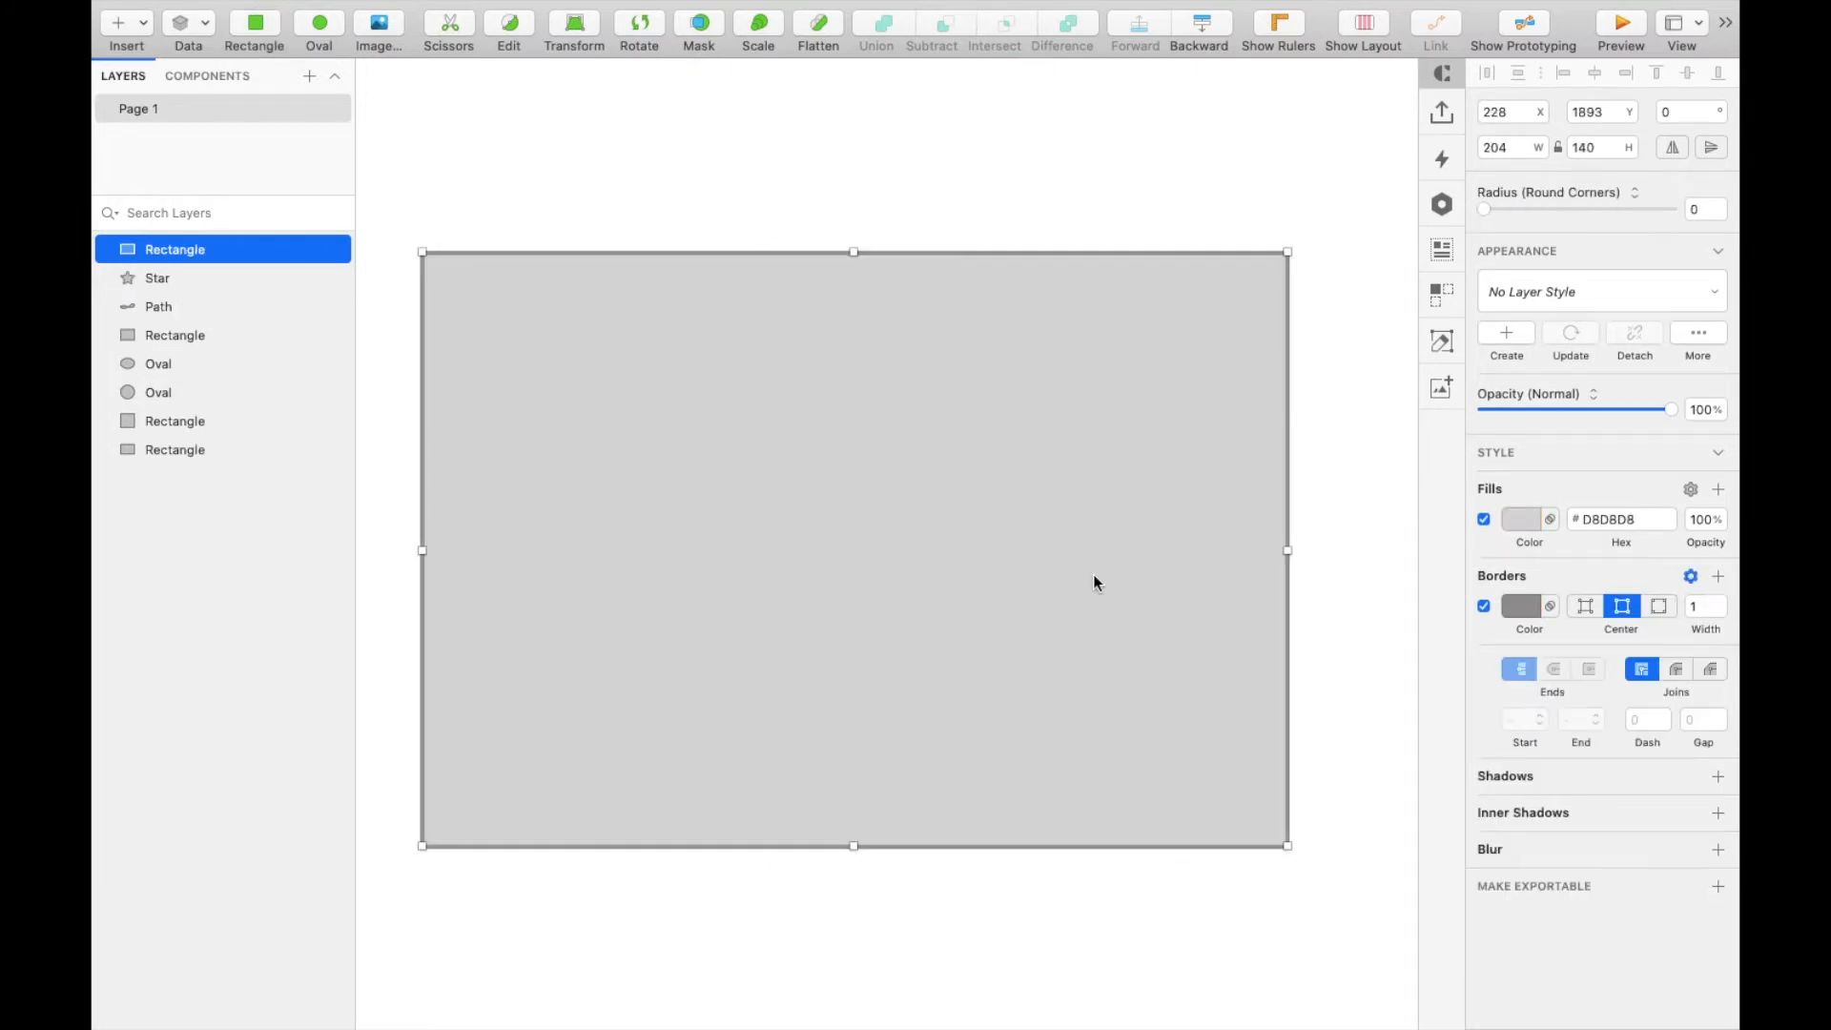
{"action": "left_click", "coordinate": [1335, 386]}
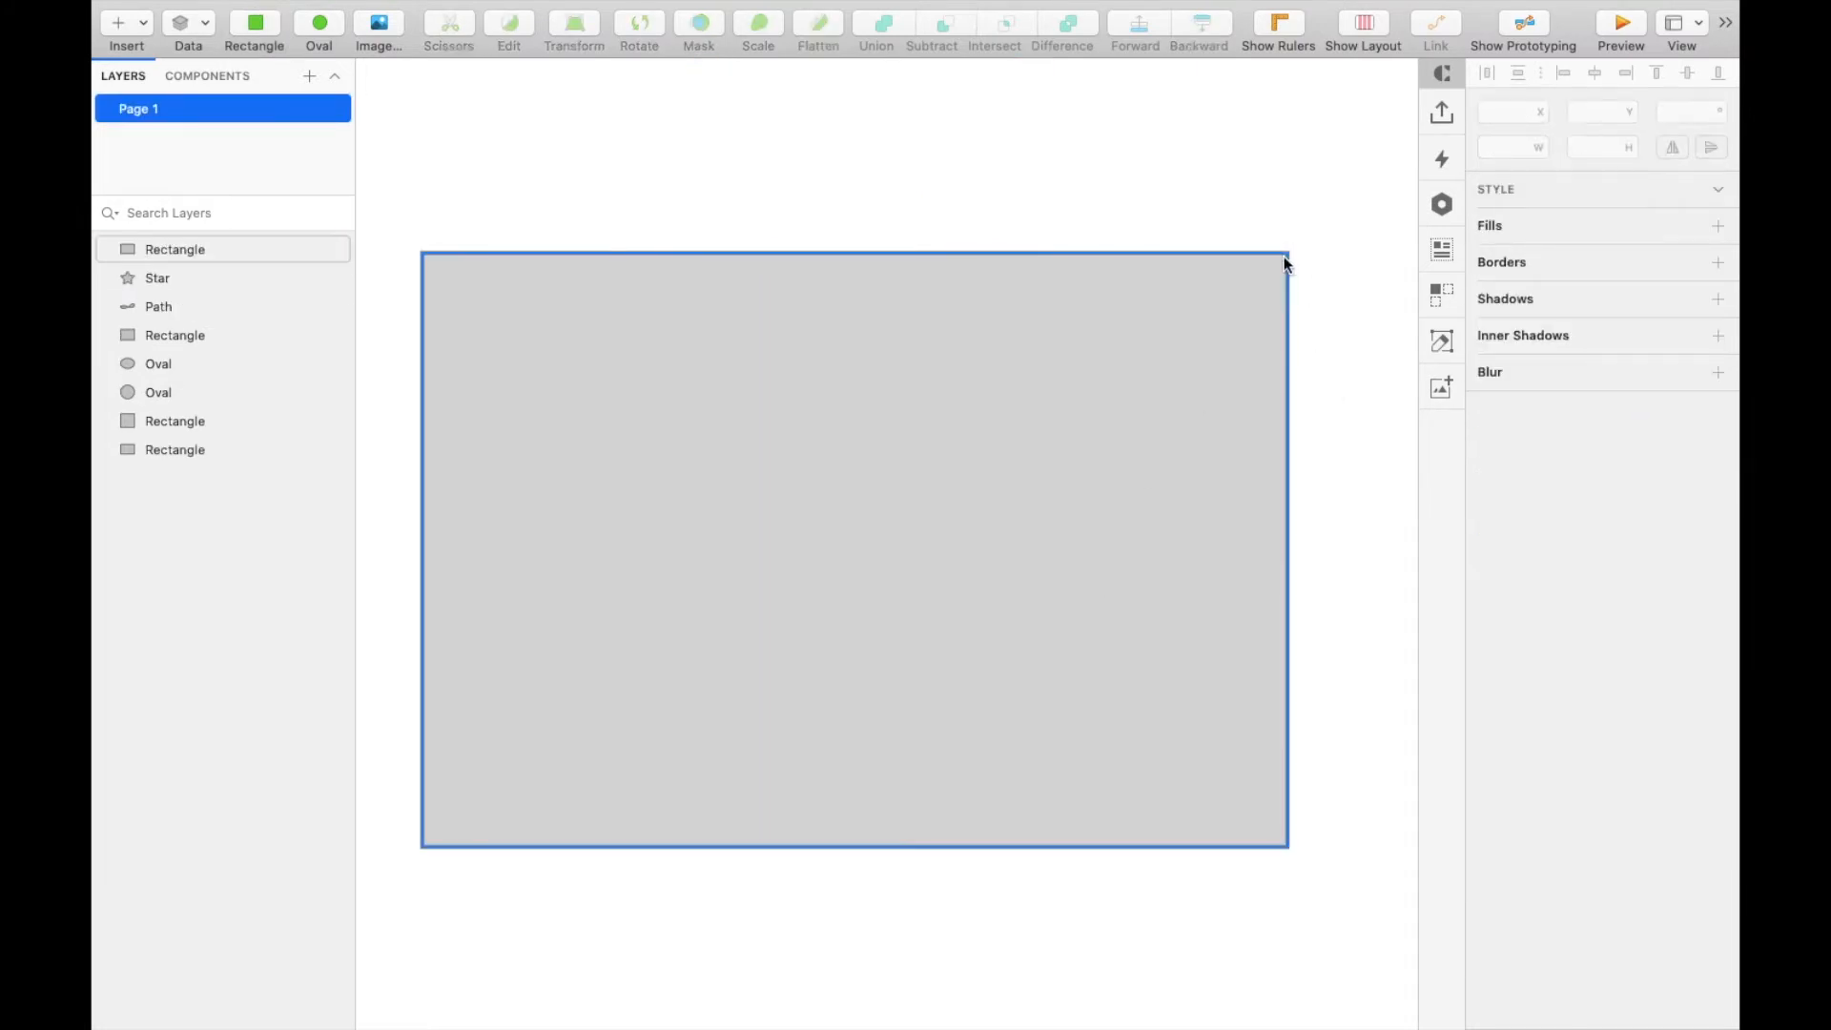
{"action": "scroll", "coordinate": [1303, 262], "scroll_direction": "up", "scroll_amount": 10}
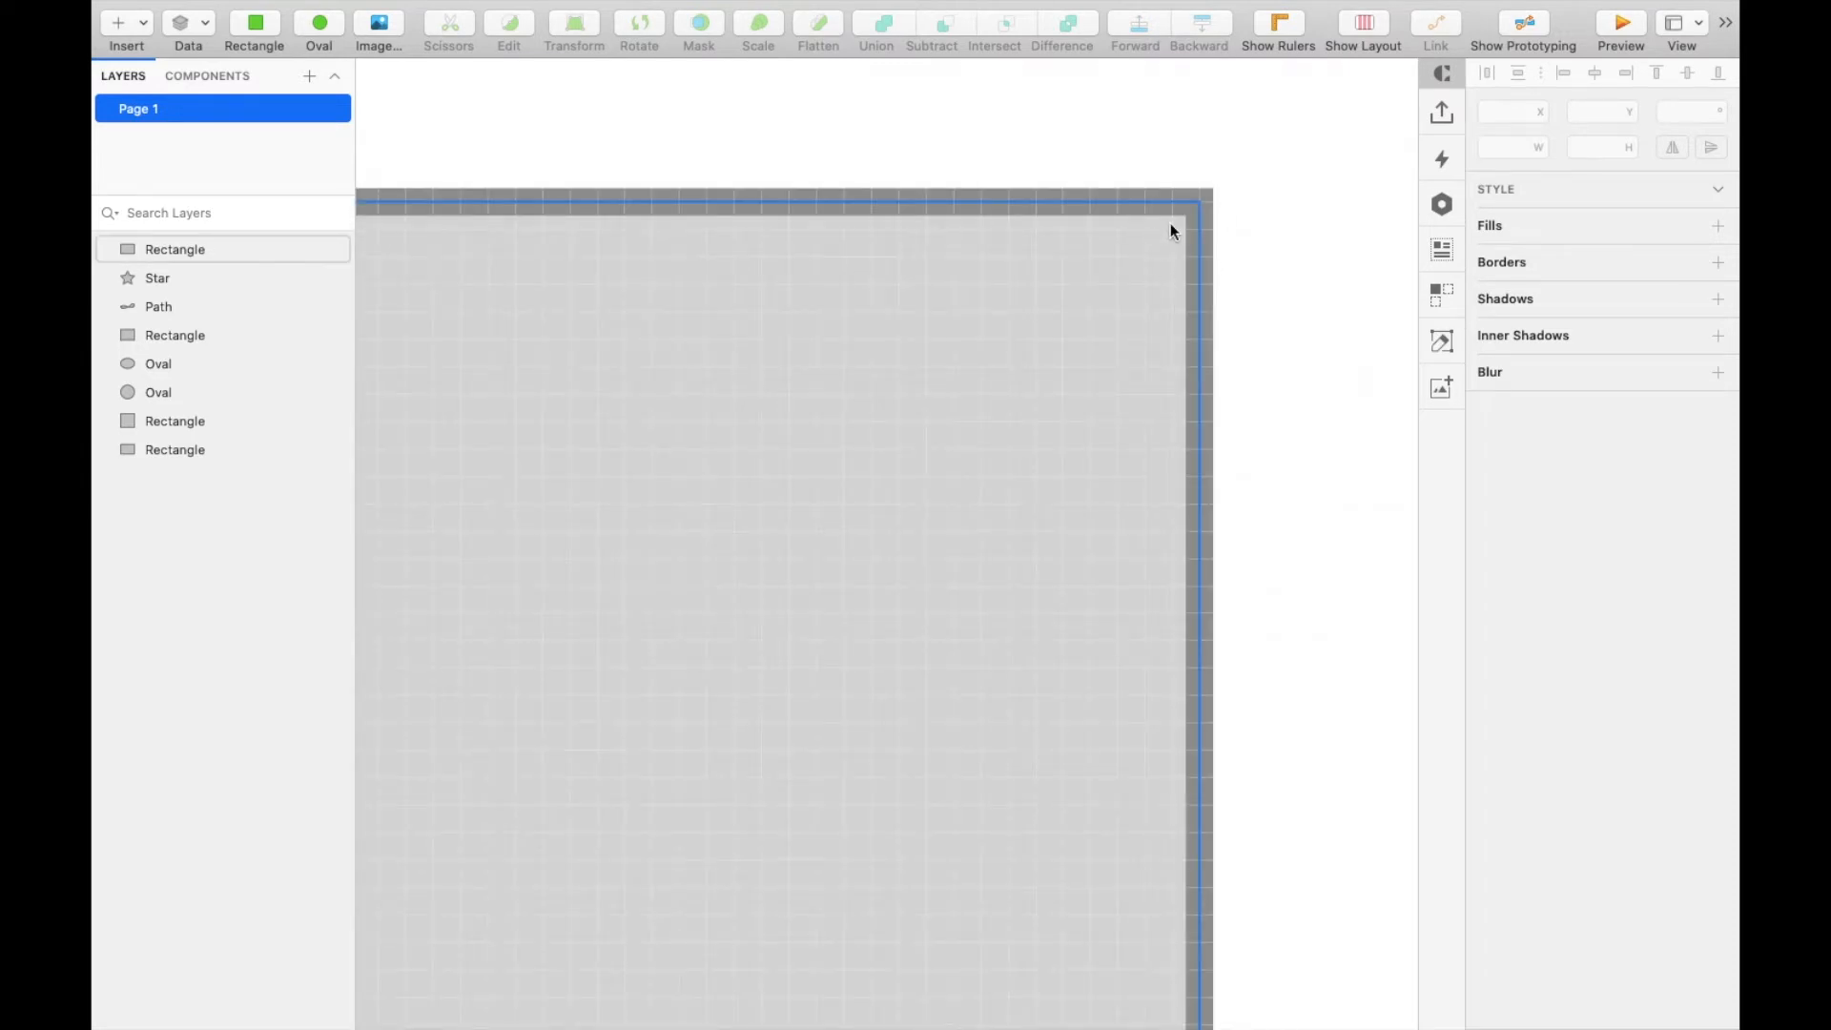
{"action": "key", "text": "super+0"}
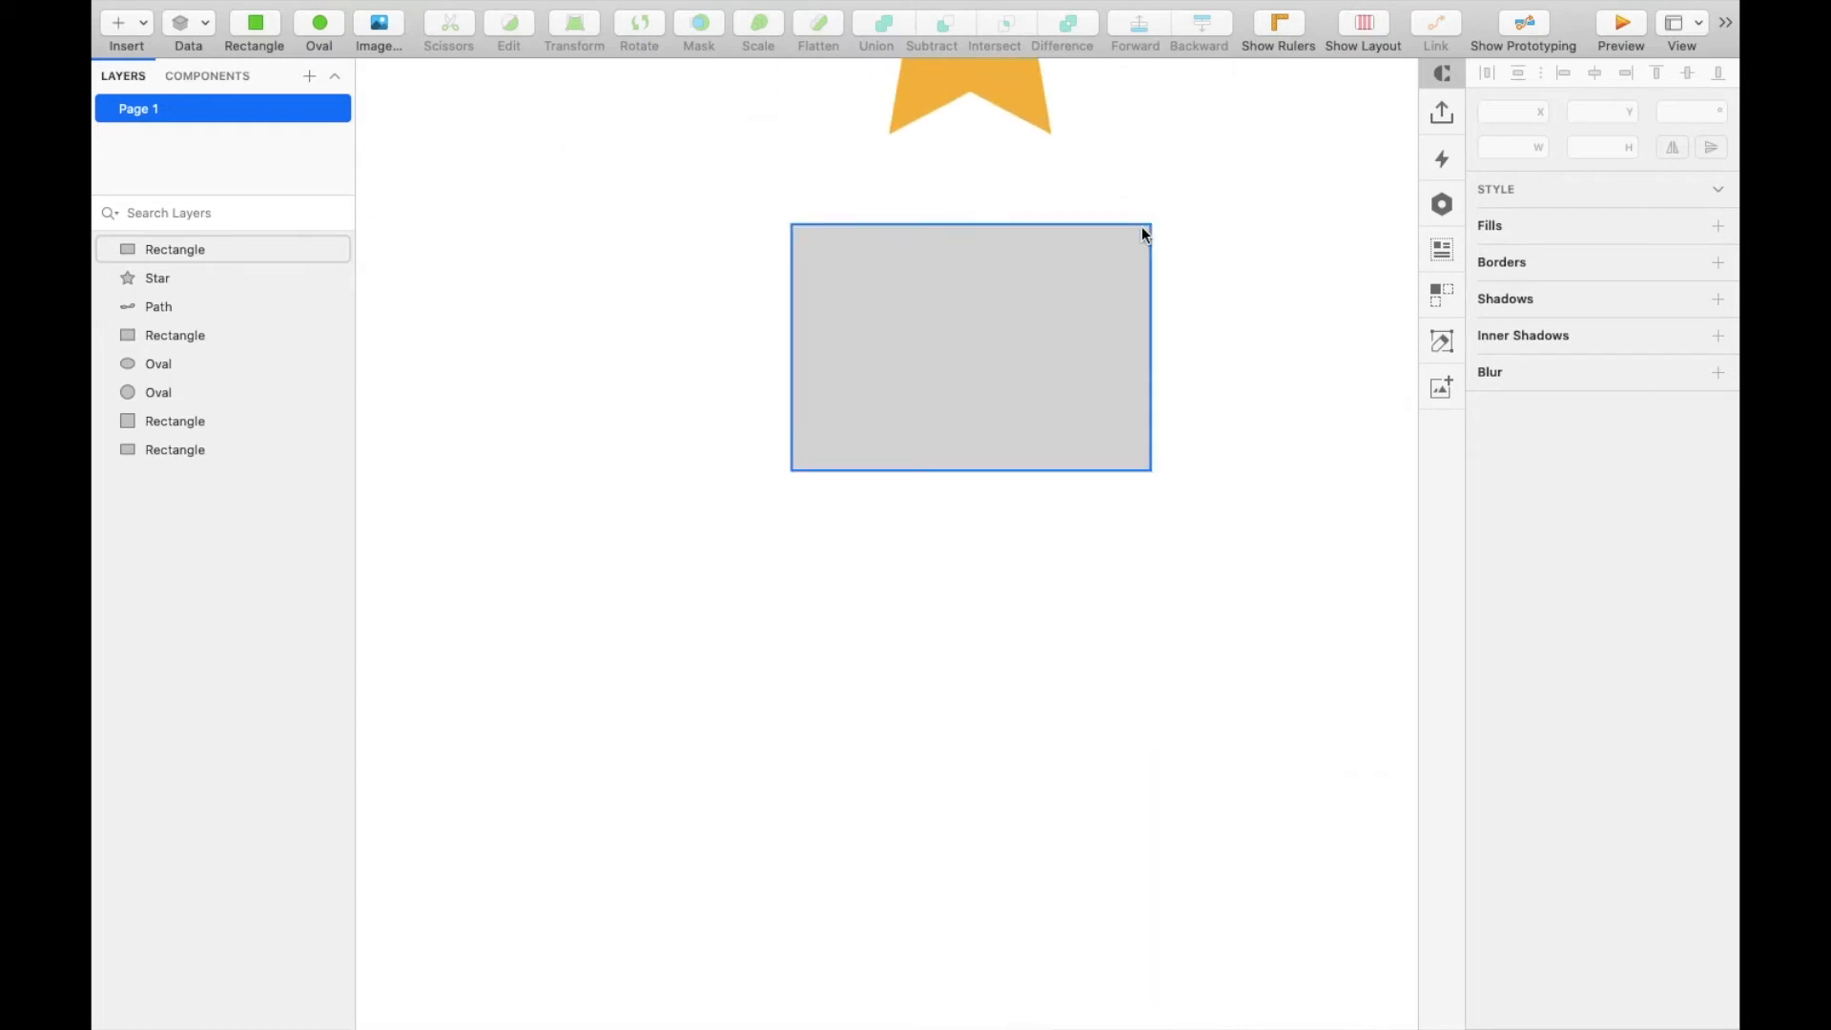
{"action": "left_click", "coordinate": [1056, 305]}
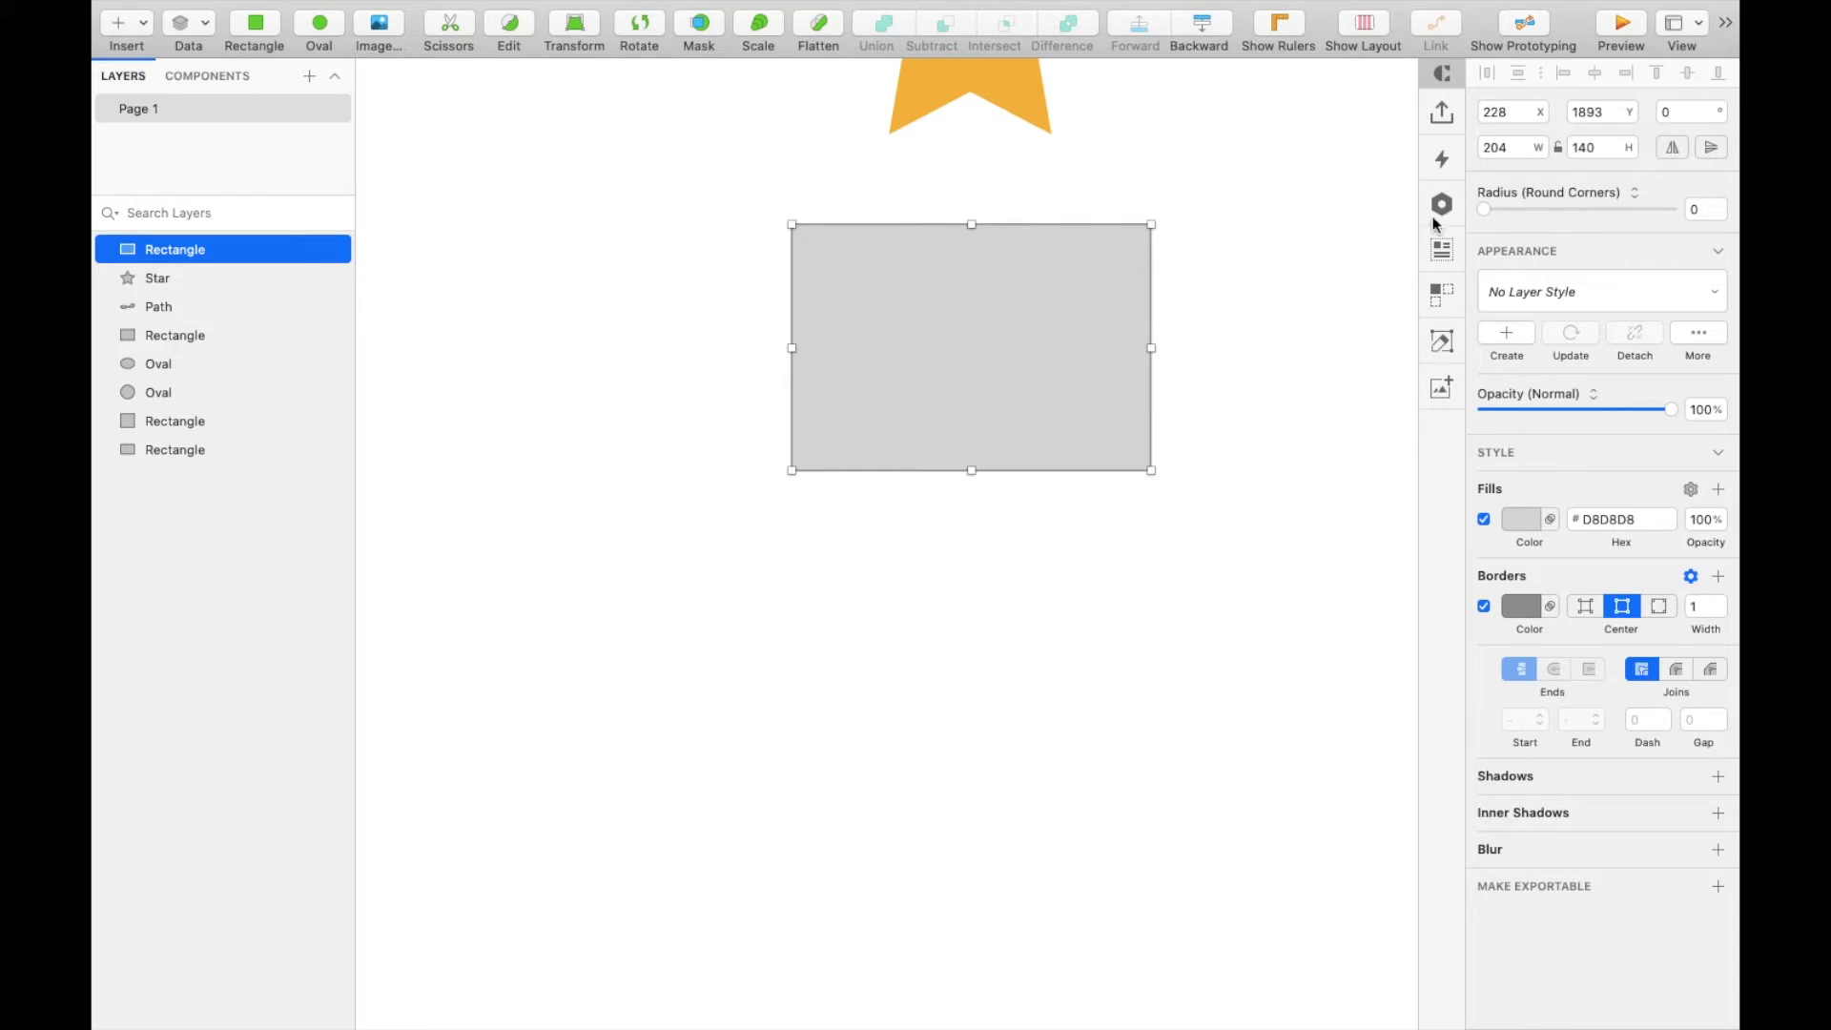
Round the large rectangle's corners with a radius of 4, switch them to Smooth Corners, and deselect it
{"action": "scroll", "coordinate": [1268, 266], "scroll_direction": "up", "scroll_amount": 3}
{"action": "scroll", "coordinate": [917, 185], "scroll_direction": "left", "scroll_amount": 4}
{"action": "scroll", "coordinate": [917, 185], "scroll_direction": "down", "scroll_amount": 1}
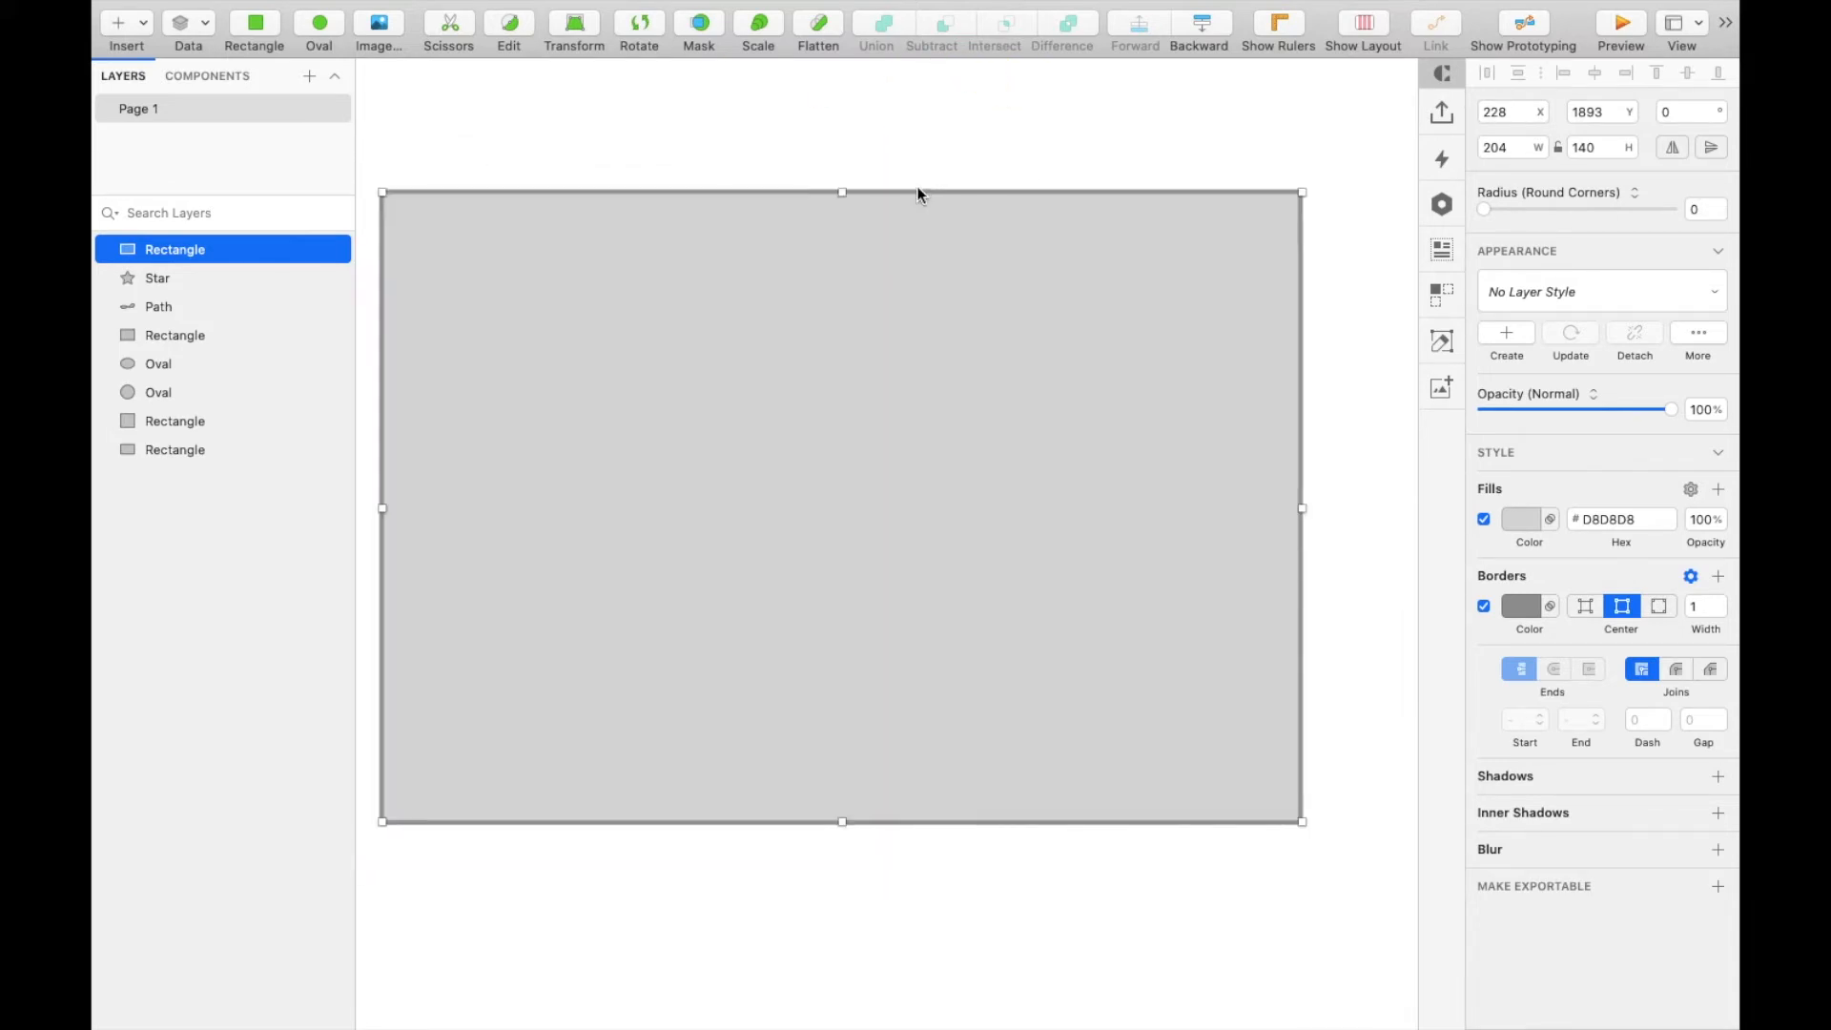
{"action": "left_click", "coordinate": [1483, 209]}
{"action": "left_click_drag", "start_coordinate": [1483, 211], "coordinate": [1531, 210]}
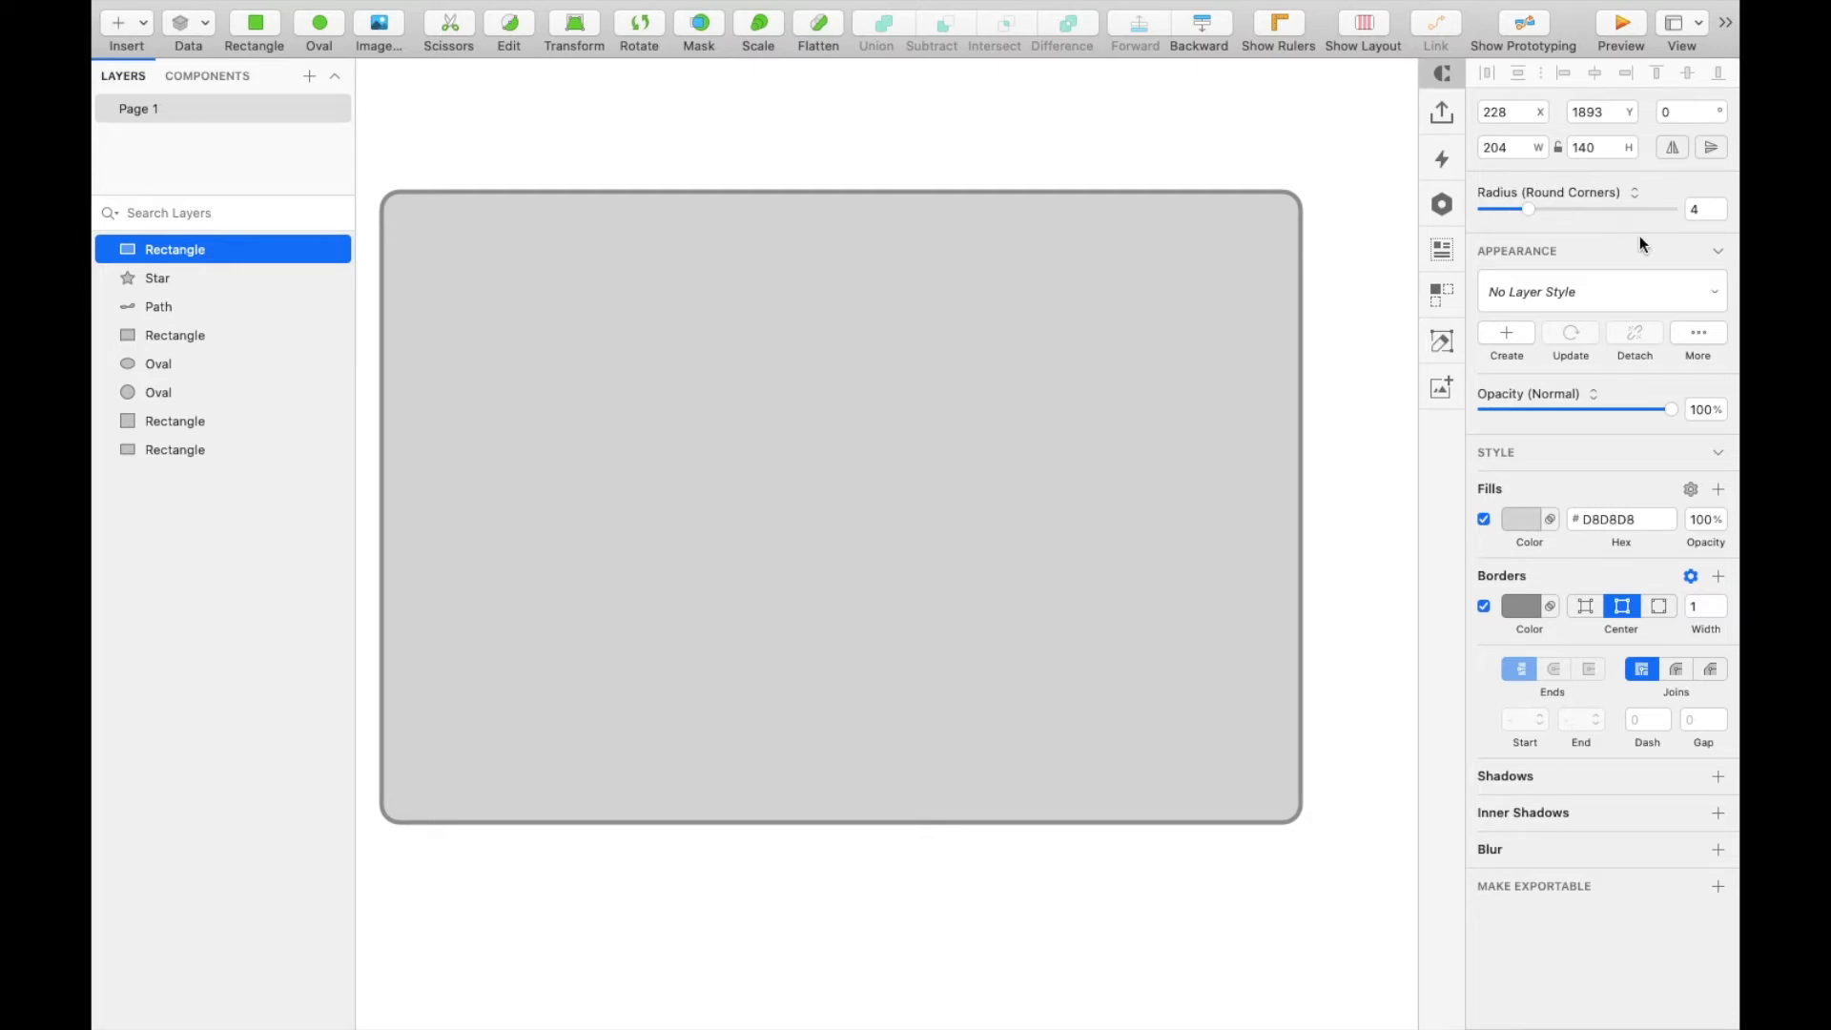
{"action": "left_click", "coordinate": [1634, 195]}
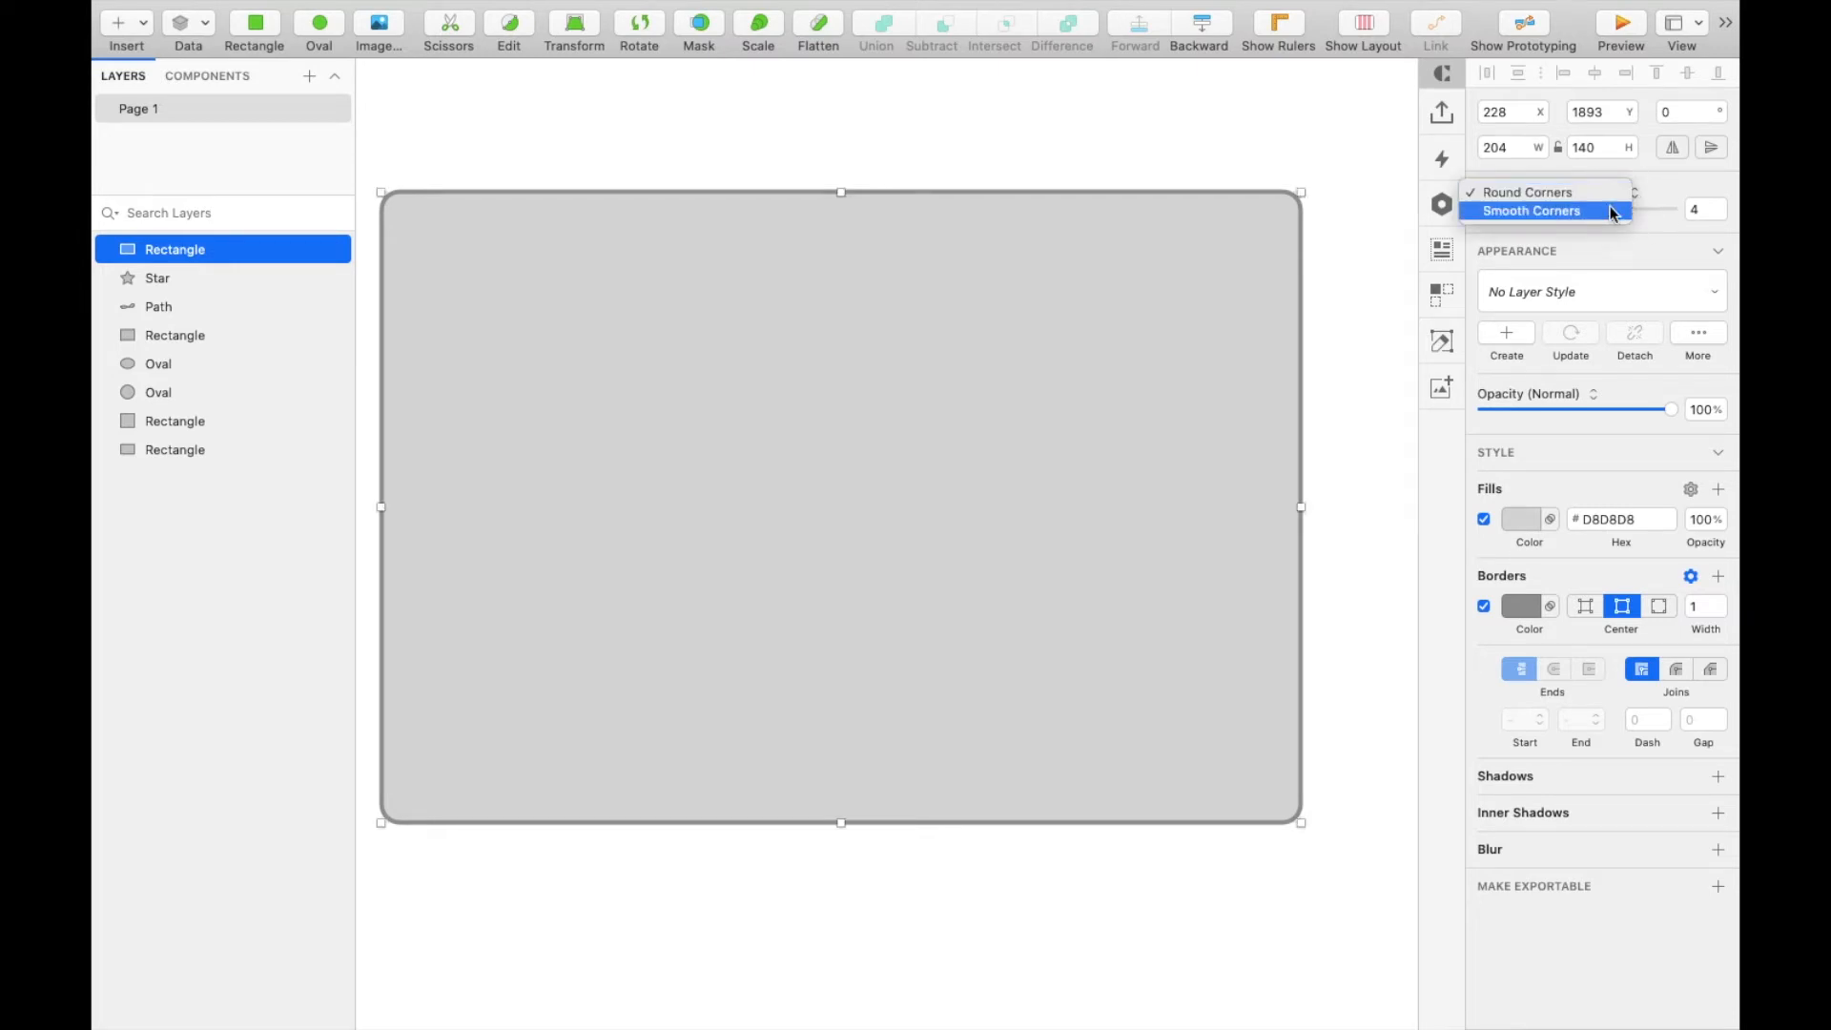
{"action": "left_click", "coordinate": [1599, 210]}
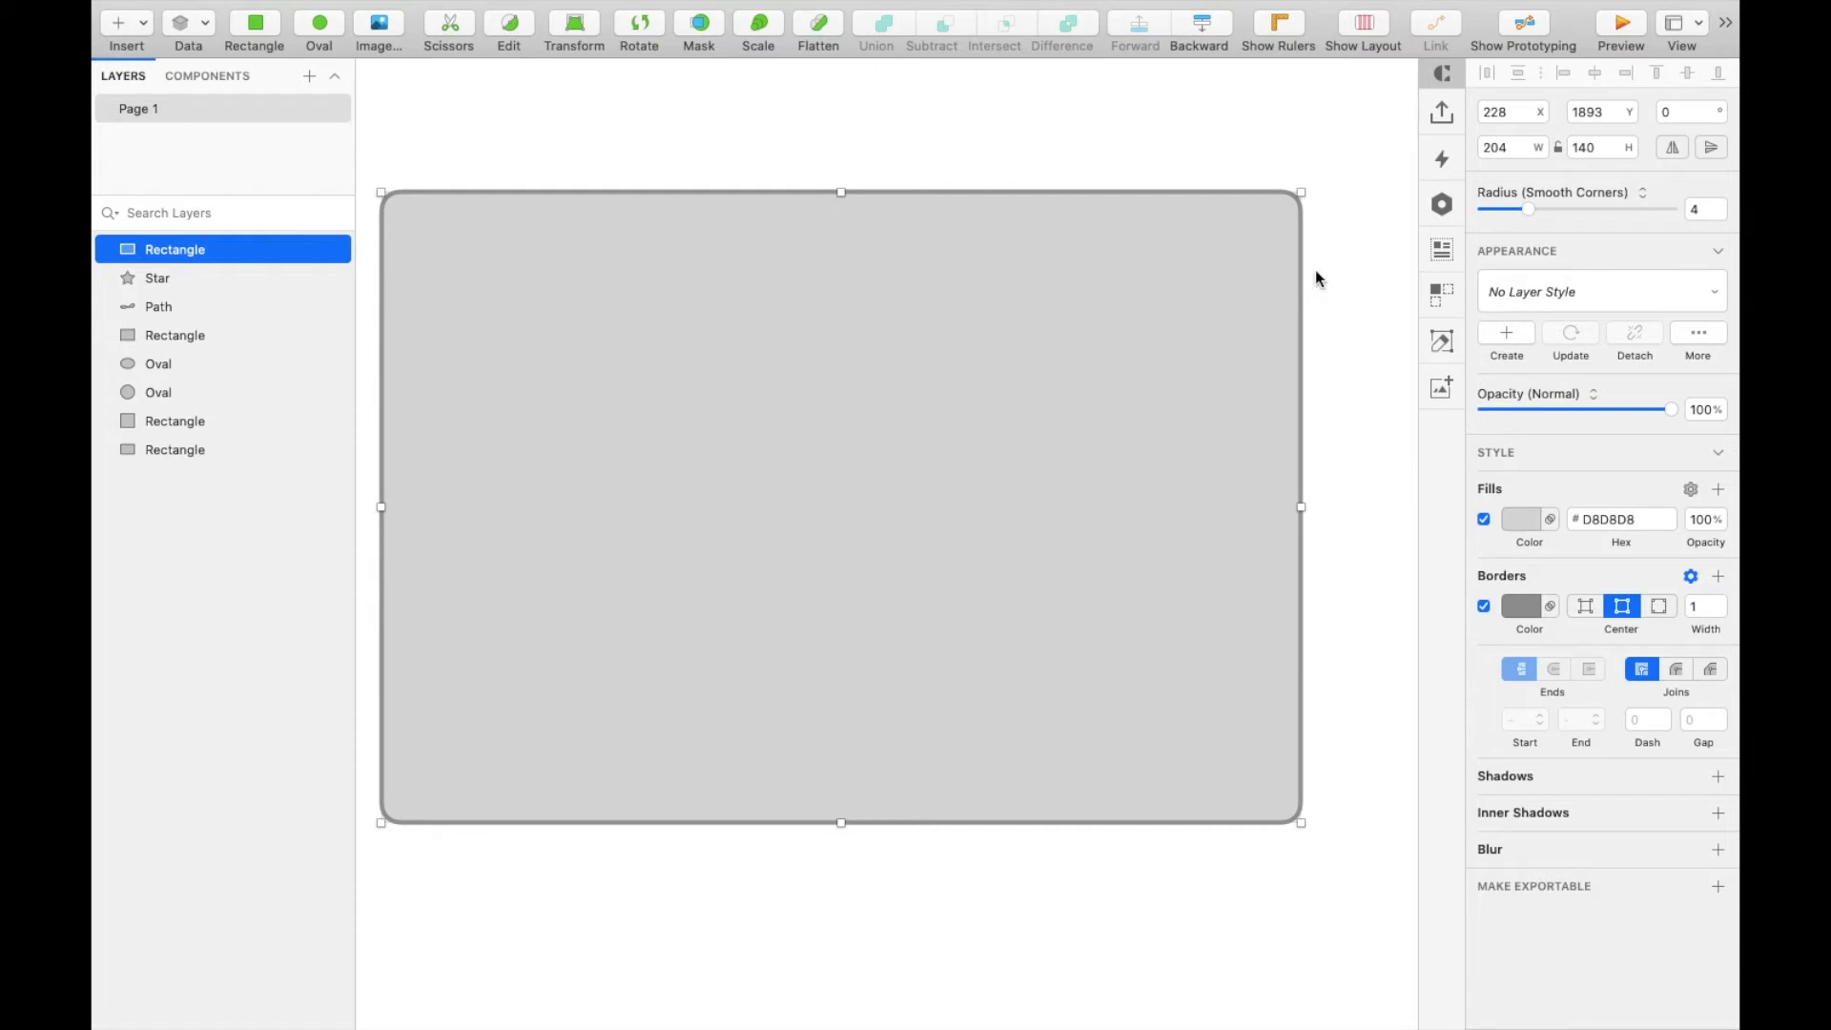
{"action": "left_click", "coordinate": [1359, 322]}
Draw a five-pointed star about 125 × 125 below the rounded rectangle
{"action": "scroll", "coordinate": [1359, 322], "scroll_direction": "down", "scroll_amount": 3}
{"action": "scroll", "coordinate": [473, 407], "scroll_direction": "down", "scroll_amount": 5}
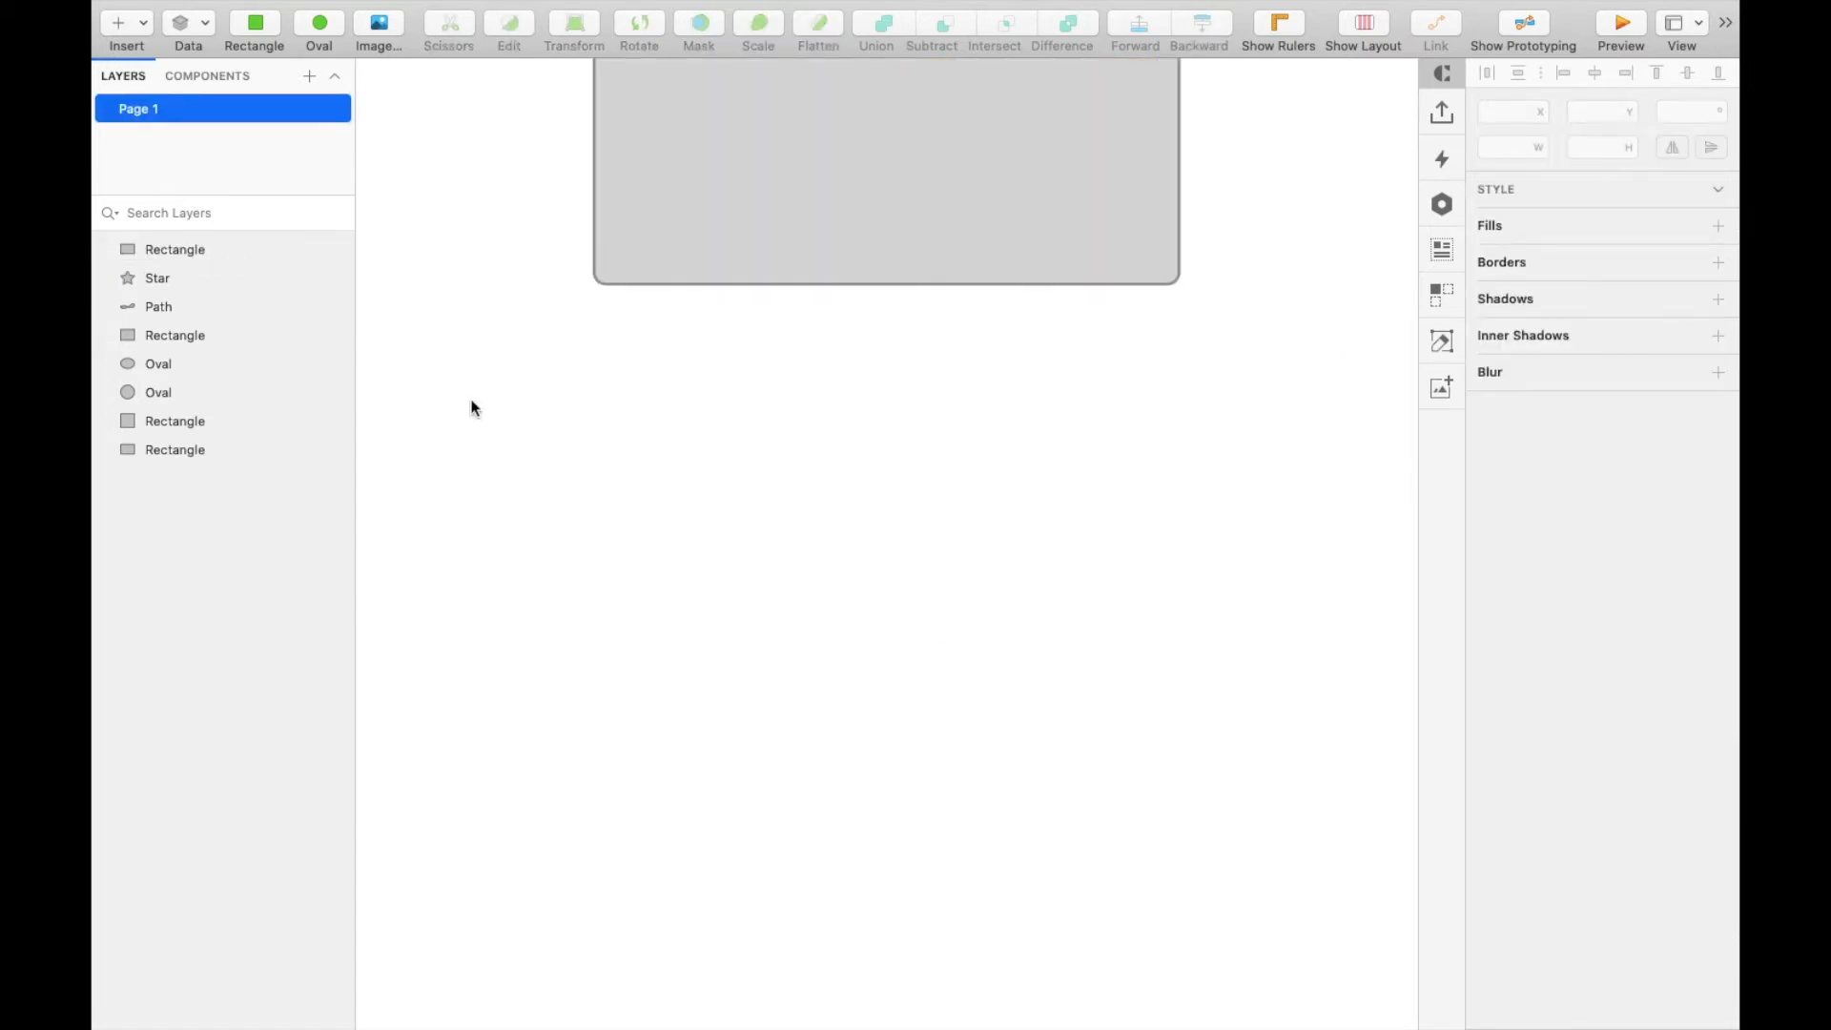
{"action": "left_click", "coordinate": [132, 28]}
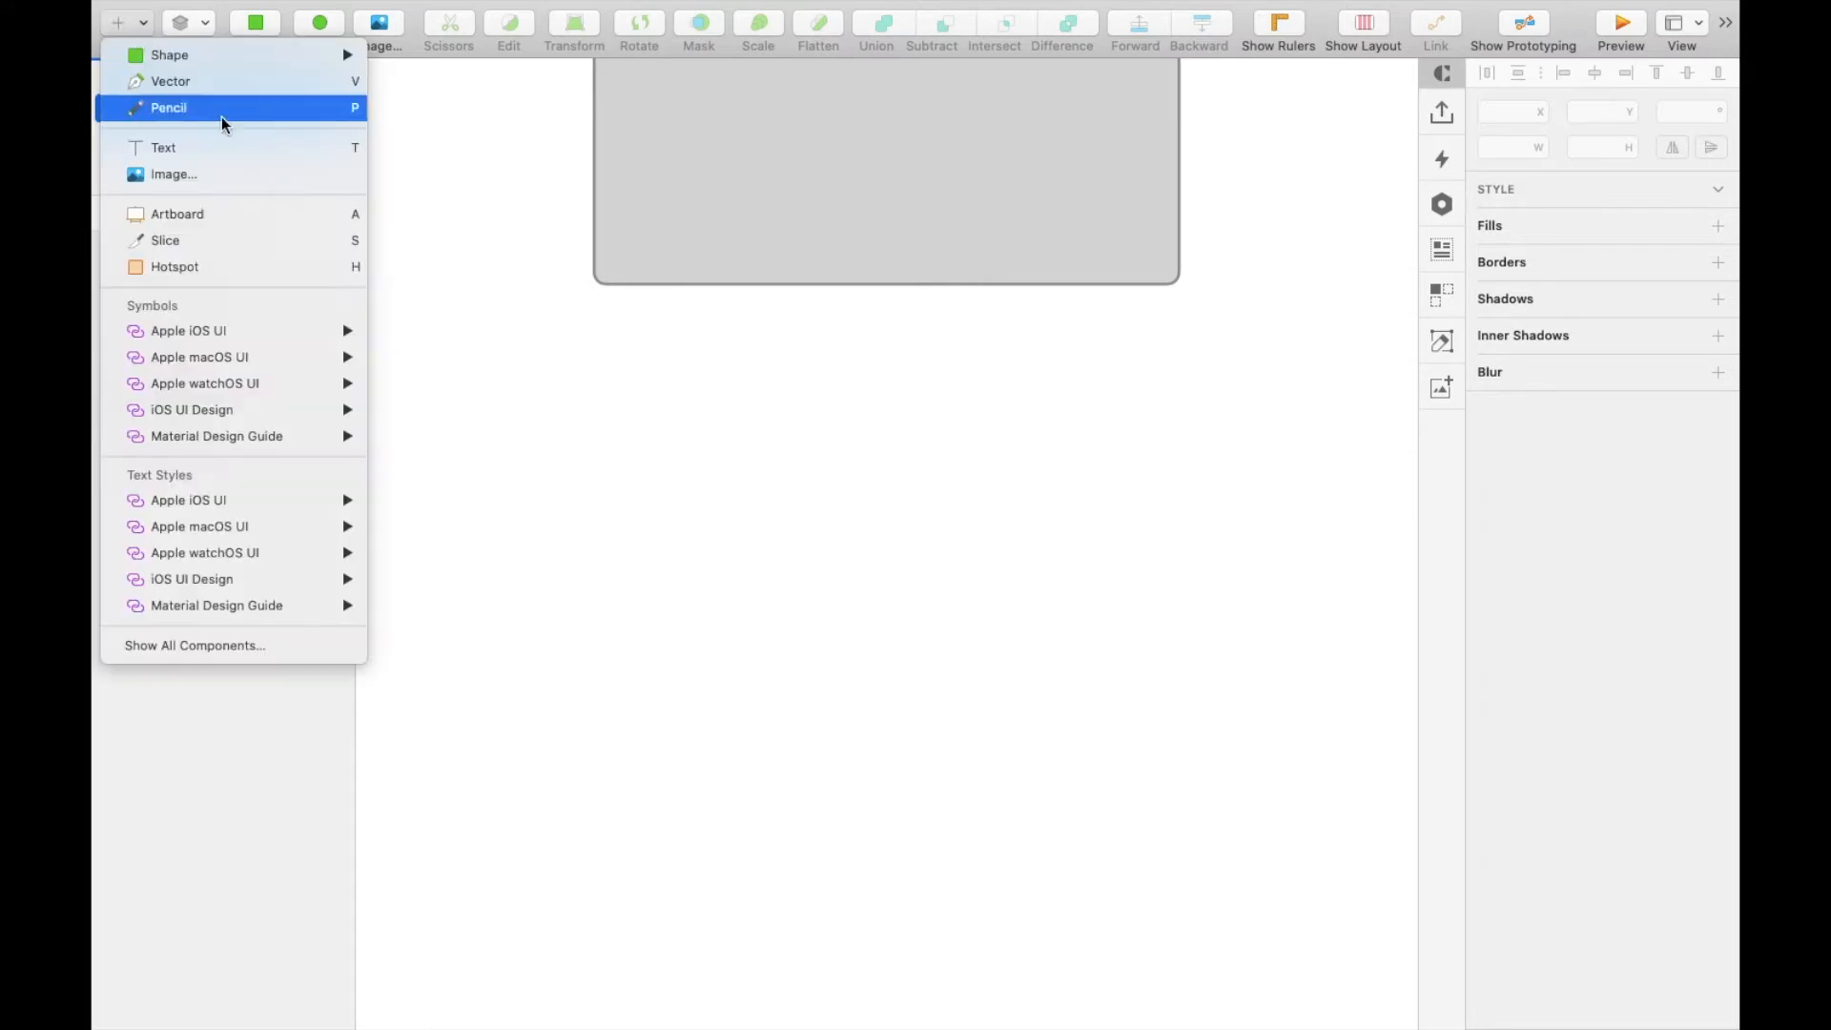
{"action": "mouse_move", "coordinate": [286, 57]}
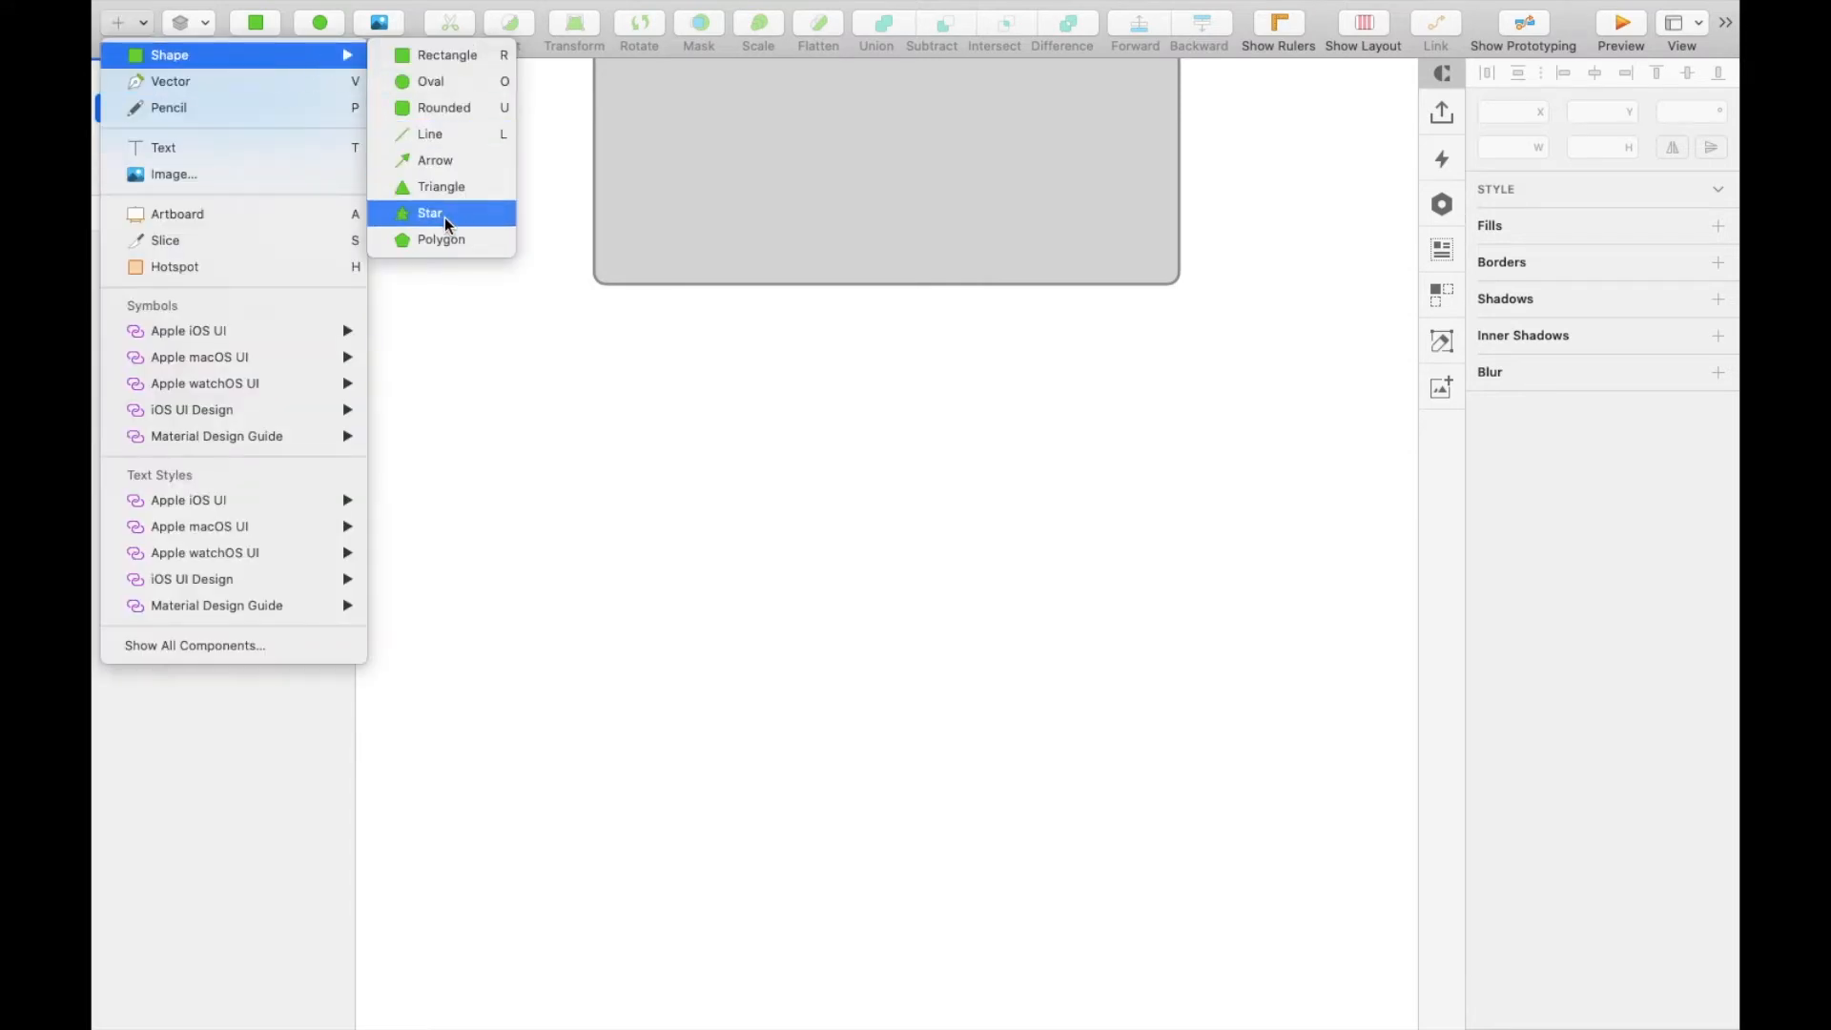
{"action": "left_click", "coordinate": [471, 218]}
{"action": "left_click_drag", "start_coordinate": [741, 456], "coordinate": [1090, 799]}
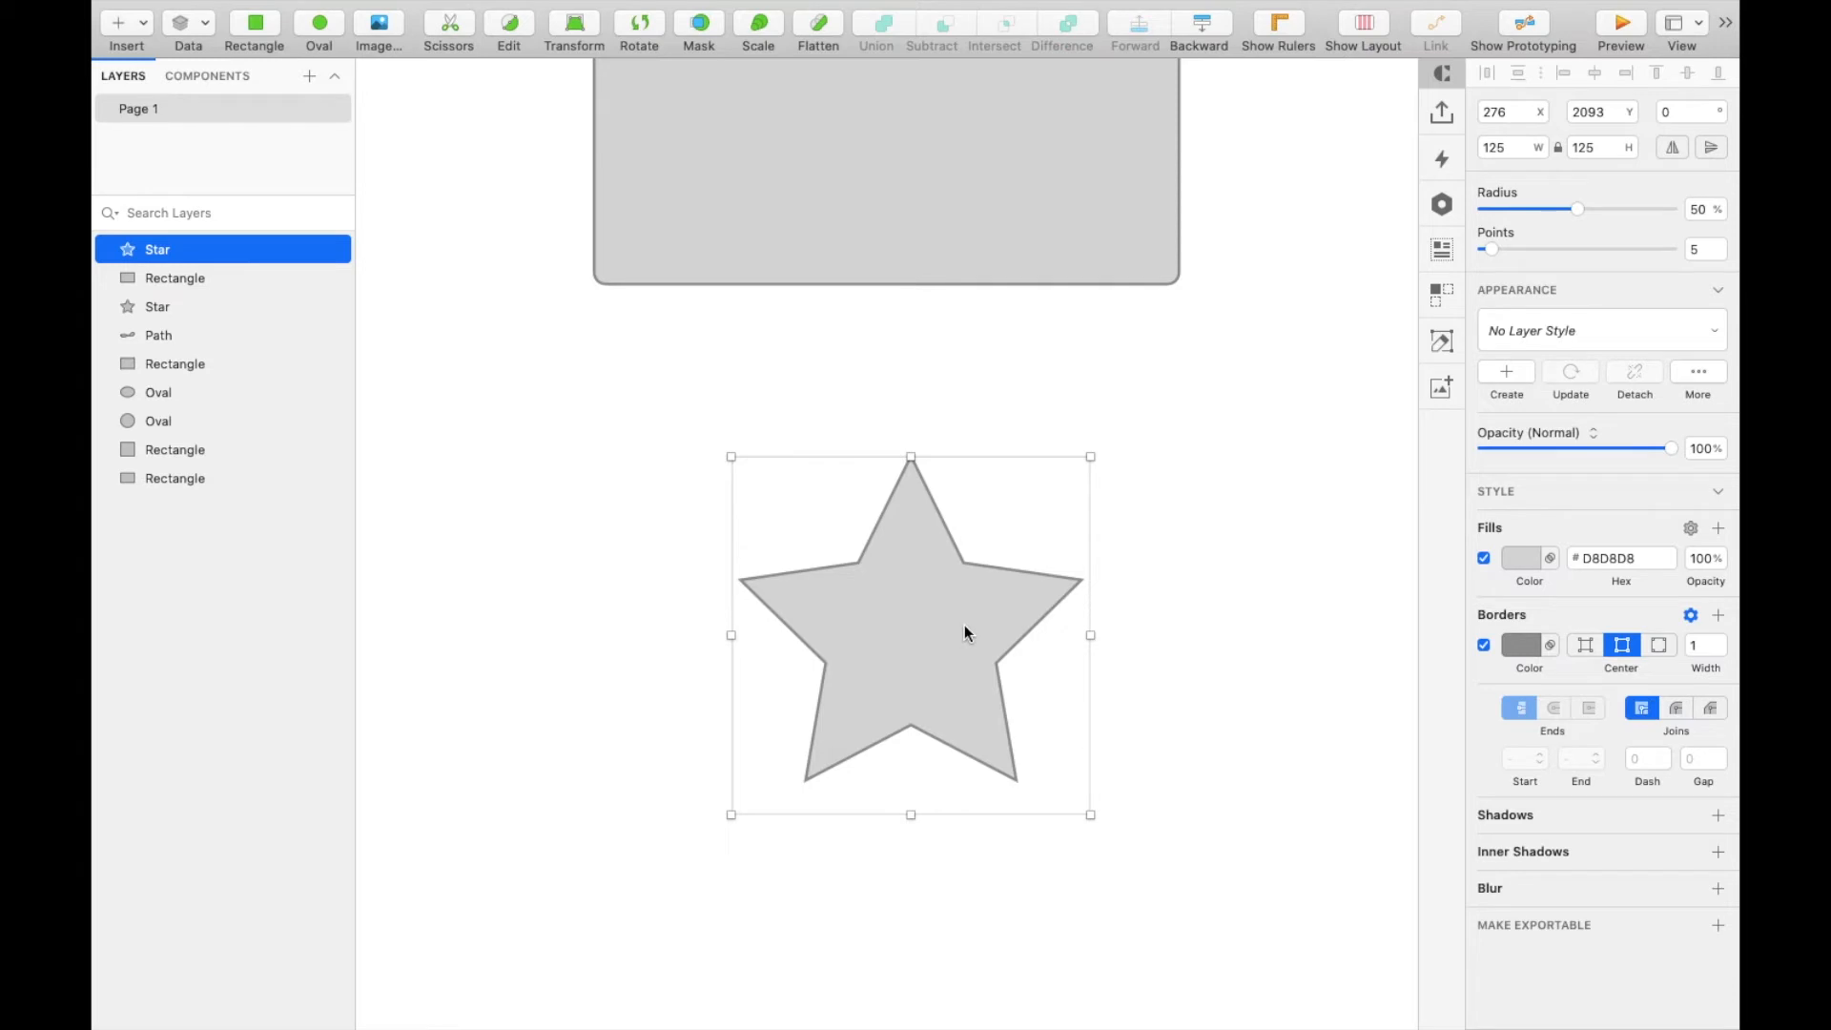
Try rotating the new star to 45° and undo the rotation
{"action": "left_click", "coordinate": [1686, 114]}
{"action": "key", "text": "BackSpace"}
{"action": "type", "text": "45"}
{"action": "key", "text": "Return"}
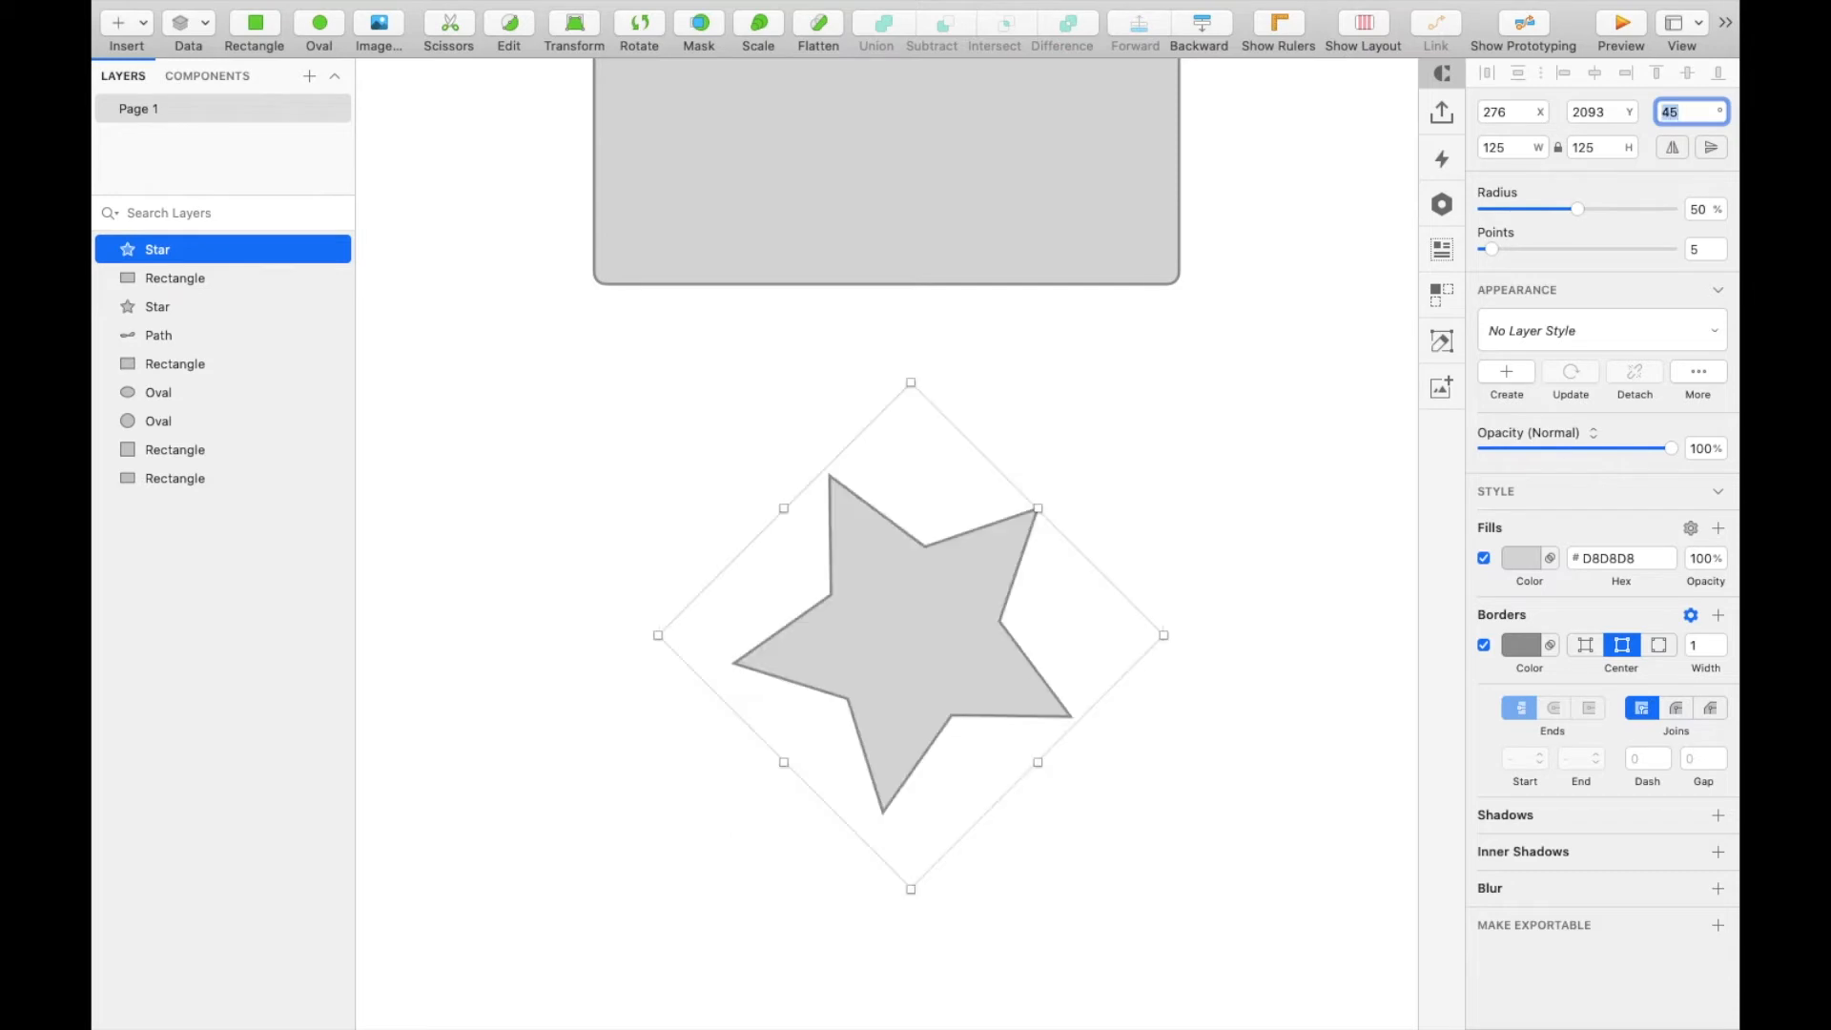
{"action": "key", "text": "super+z"}
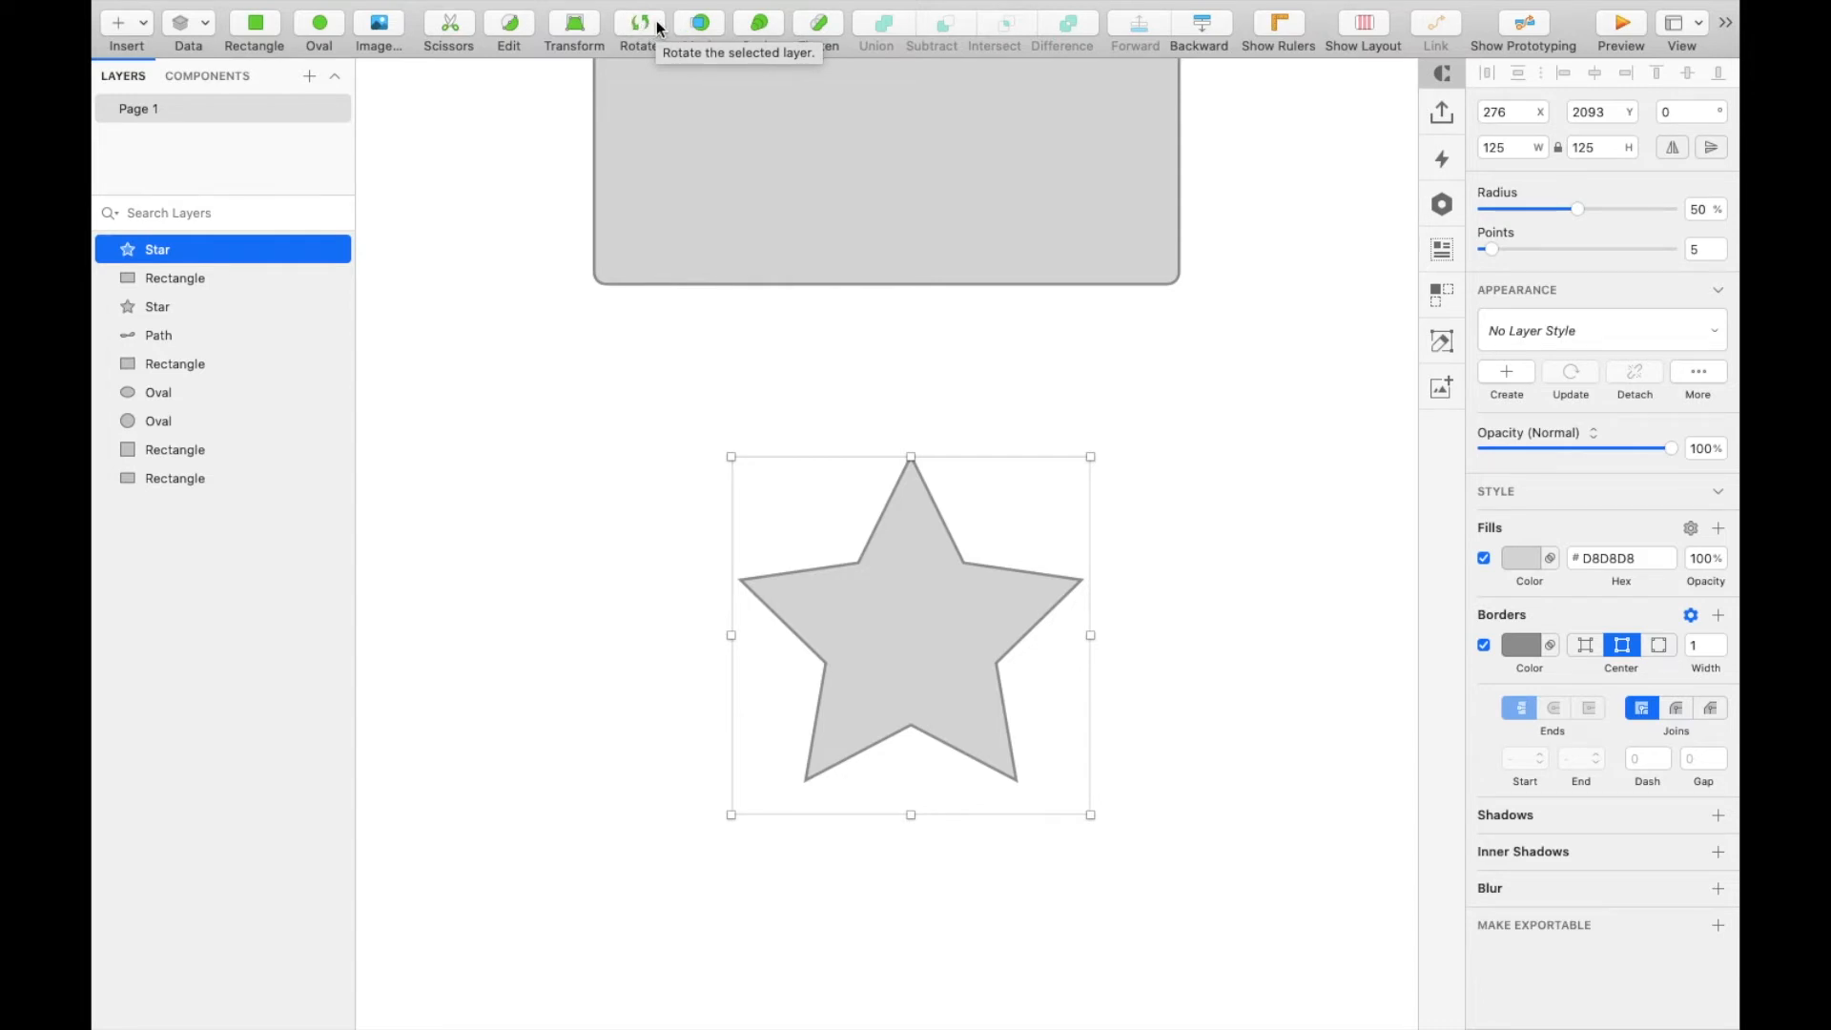
Try freehand rotations of the star about its centre with the Rotate tool, including -90°, and cancel them
{"action": "left_click", "coordinate": [658, 29]}
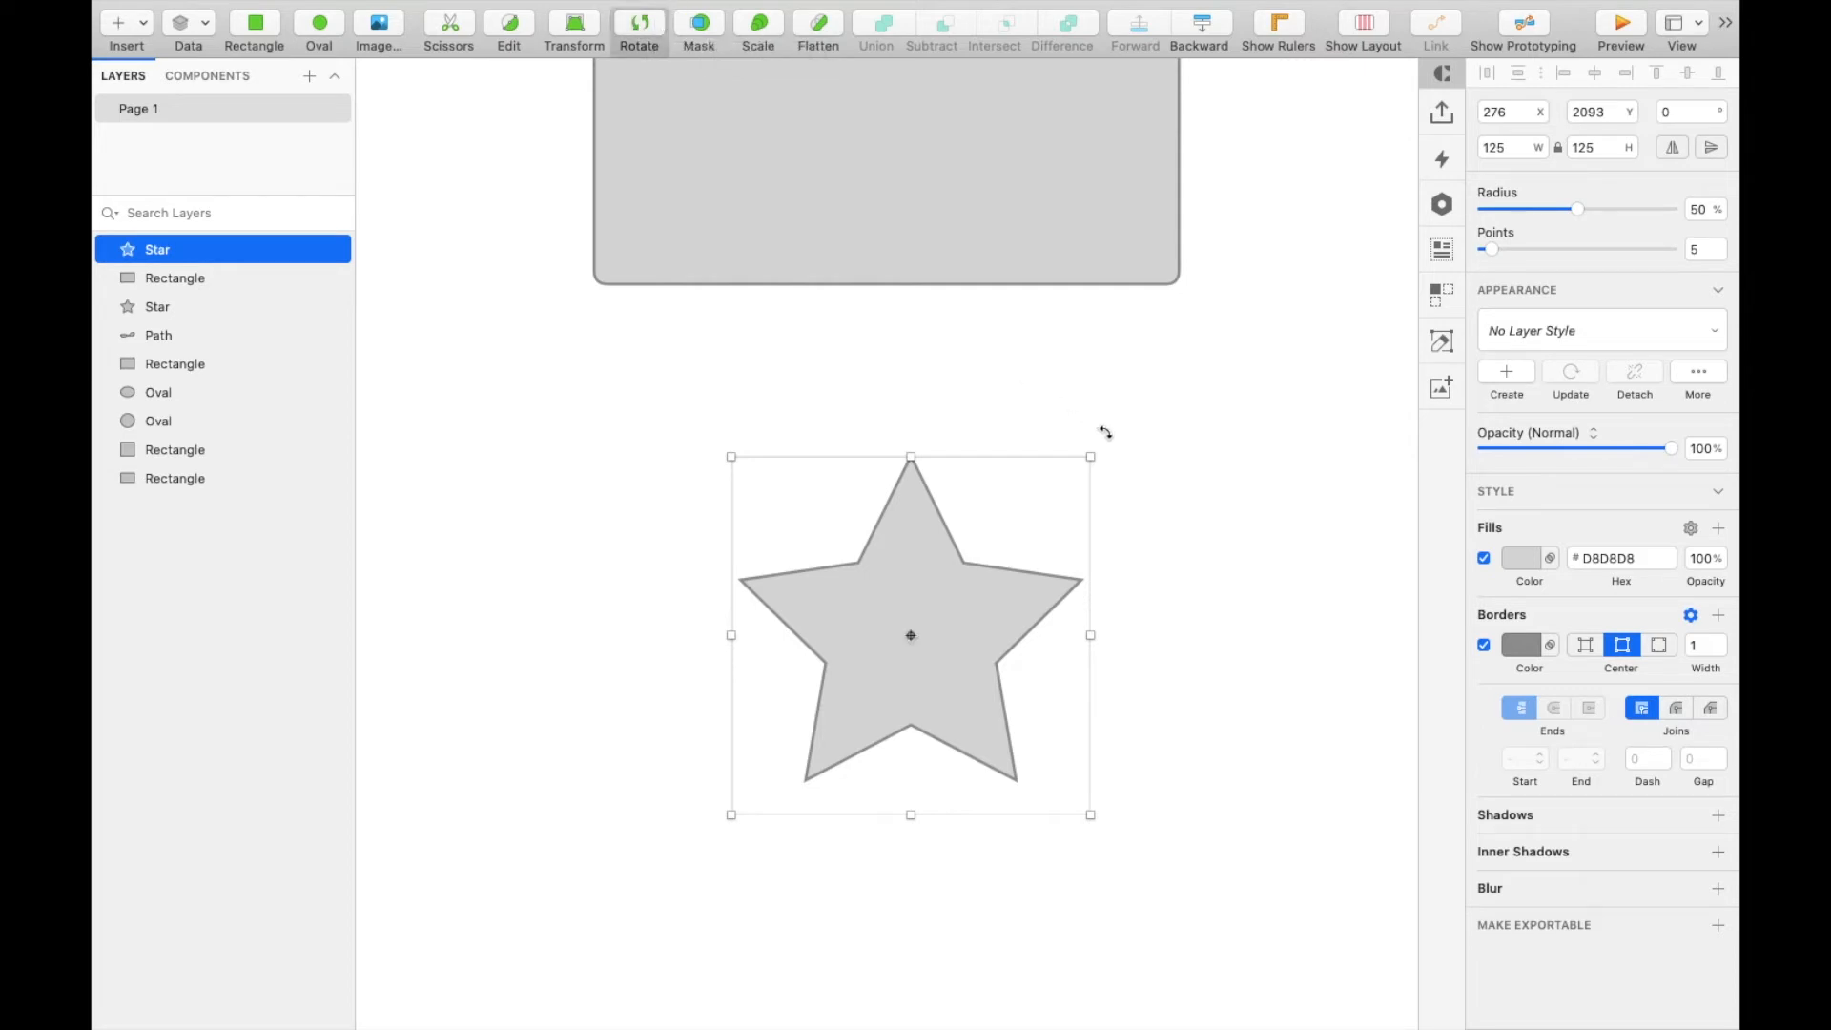
{"action": "left_click_drag", "start_coordinate": [1104, 432], "coordinate": [1169, 824]}
{"action": "key", "text": "Escape"}
{"action": "left_click_drag", "start_coordinate": [1157, 888], "coordinate": [1140, 413]}
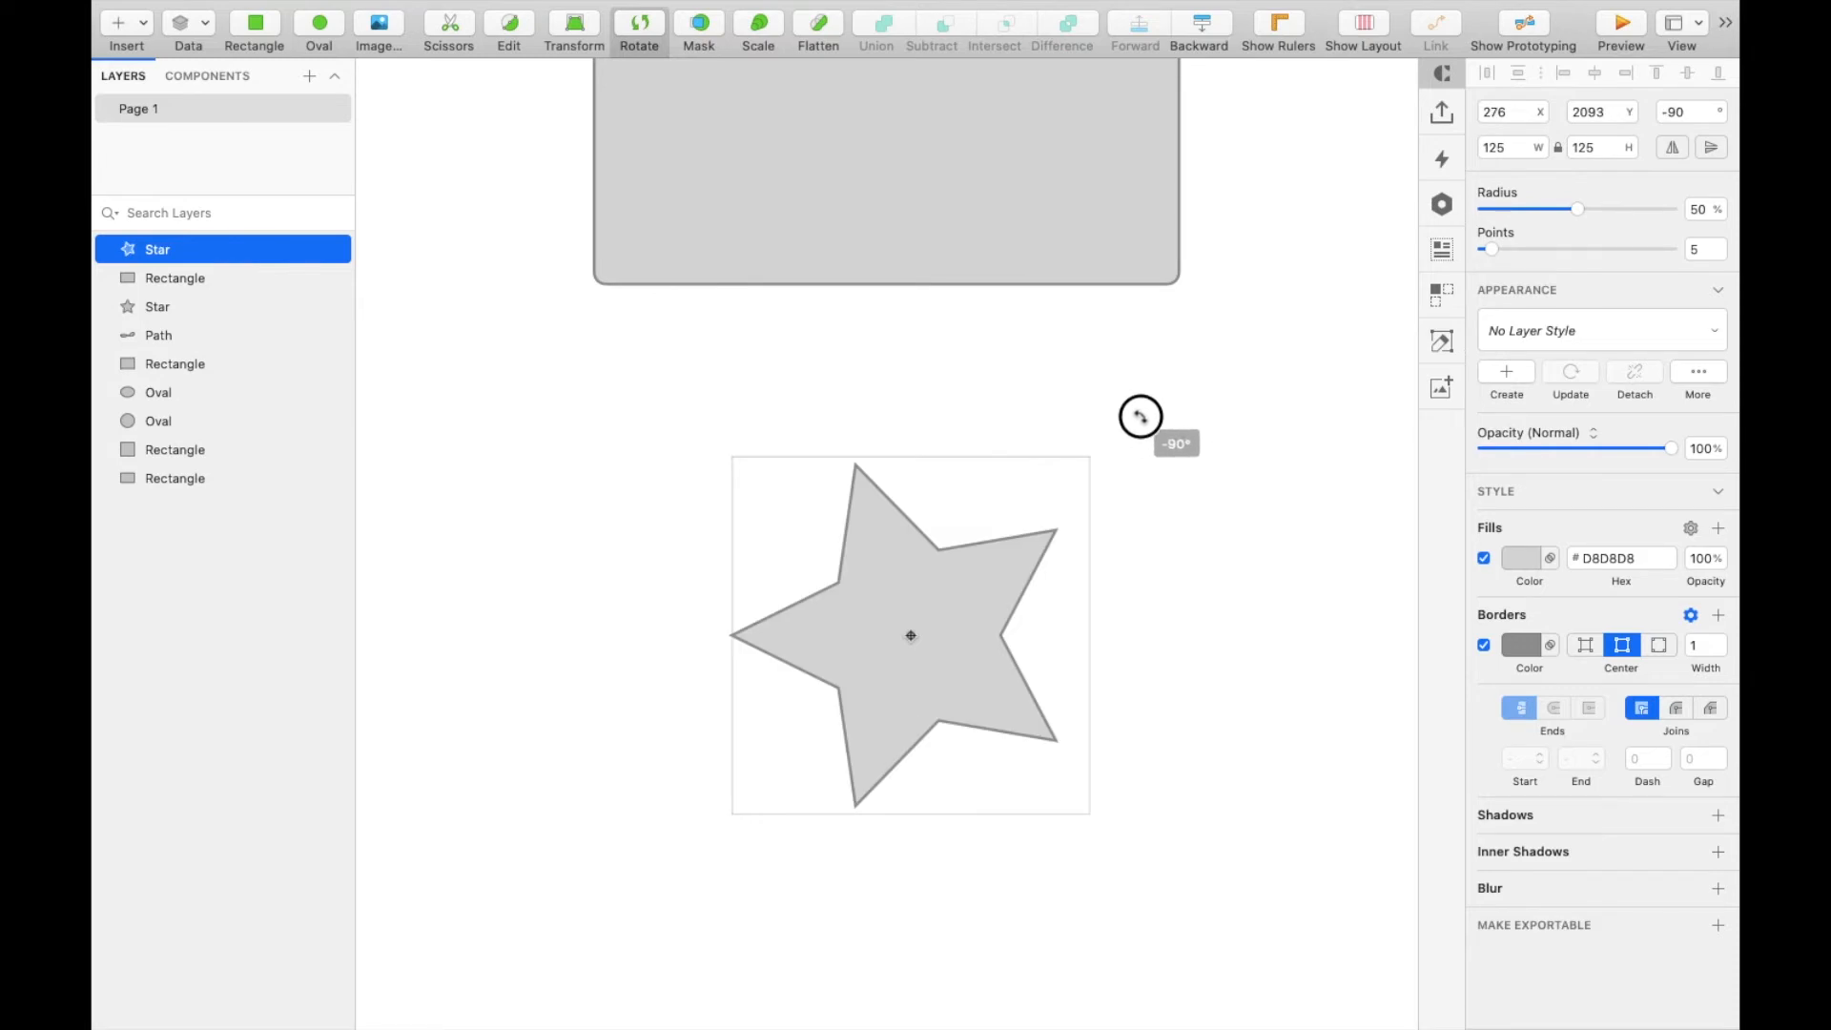
{"action": "key", "text": "Escape"}
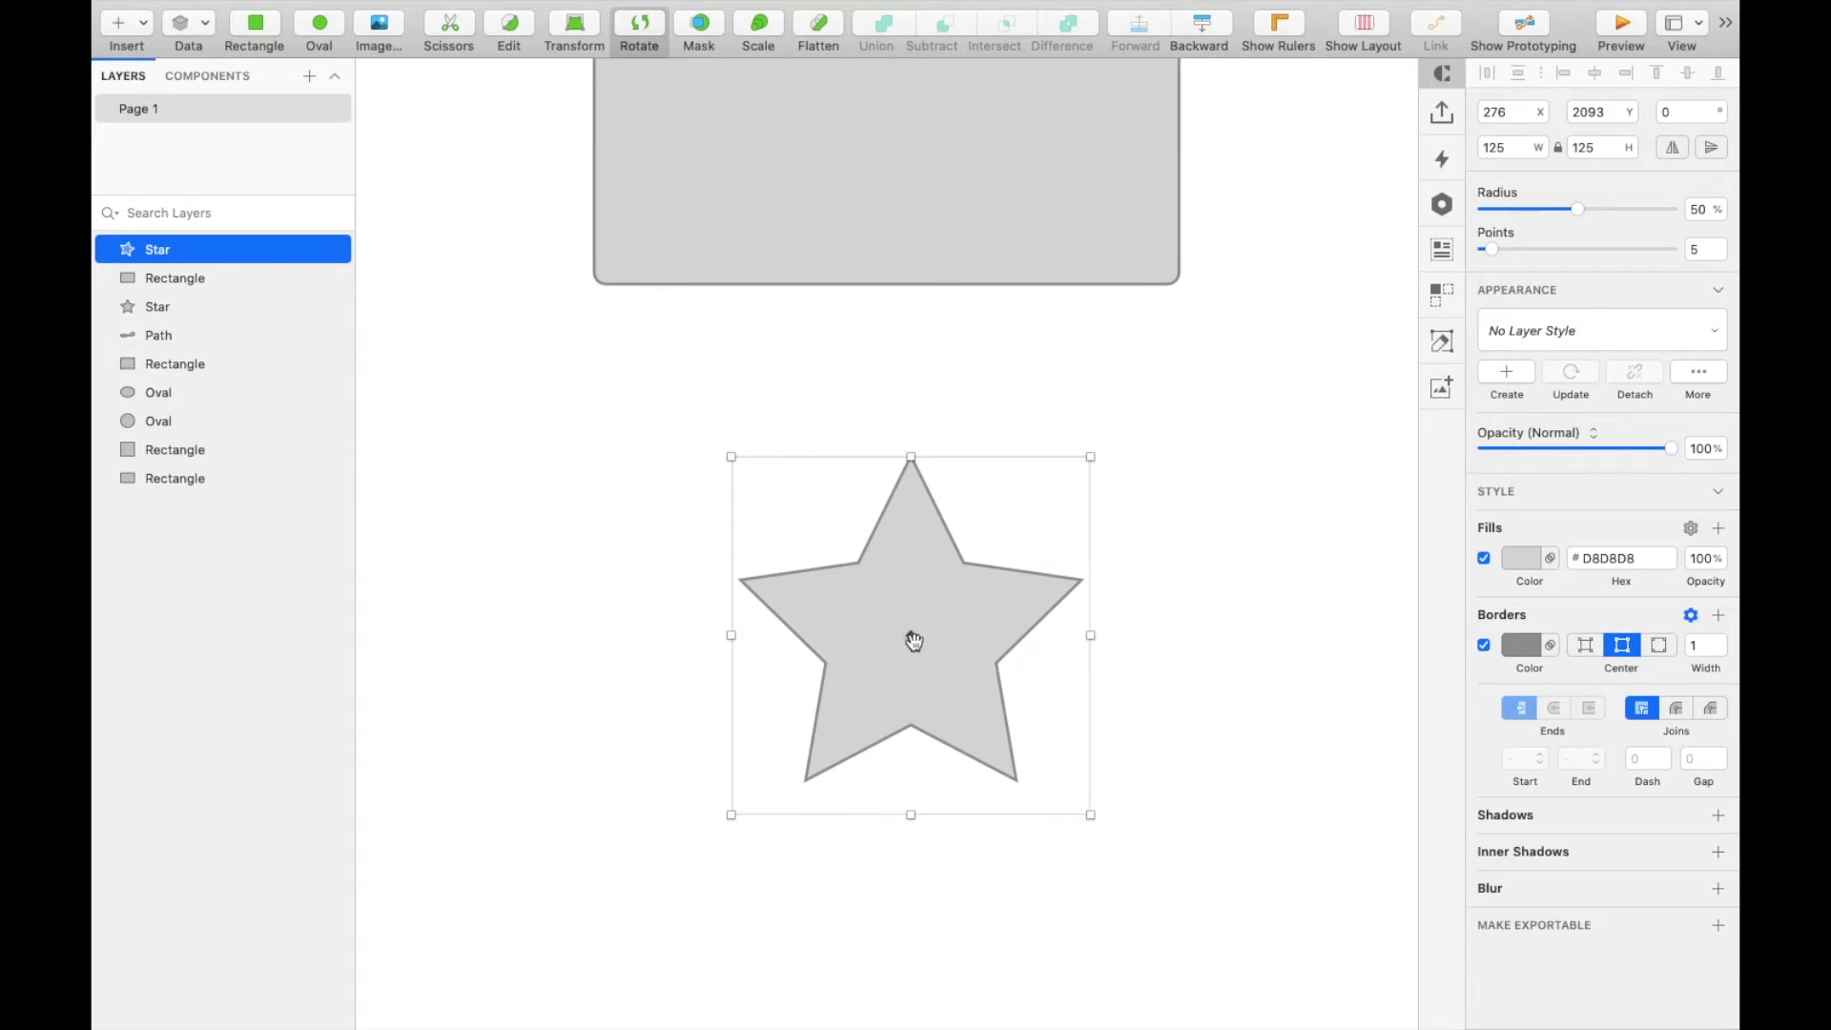
Rotate the star about a pivot placed off-centre on its right side and one on its left side, leaving it upright and deselected
{"action": "mouse_move", "coordinate": [913, 641]}
{"action": "left_mouse_down"}
{"action": "mouse_move", "coordinate": [935, 638]}
{"action": "mouse_move", "coordinate": [893, 622]}
{"action": "mouse_move", "coordinate": [991, 591]}
{"action": "left_mouse_up"}
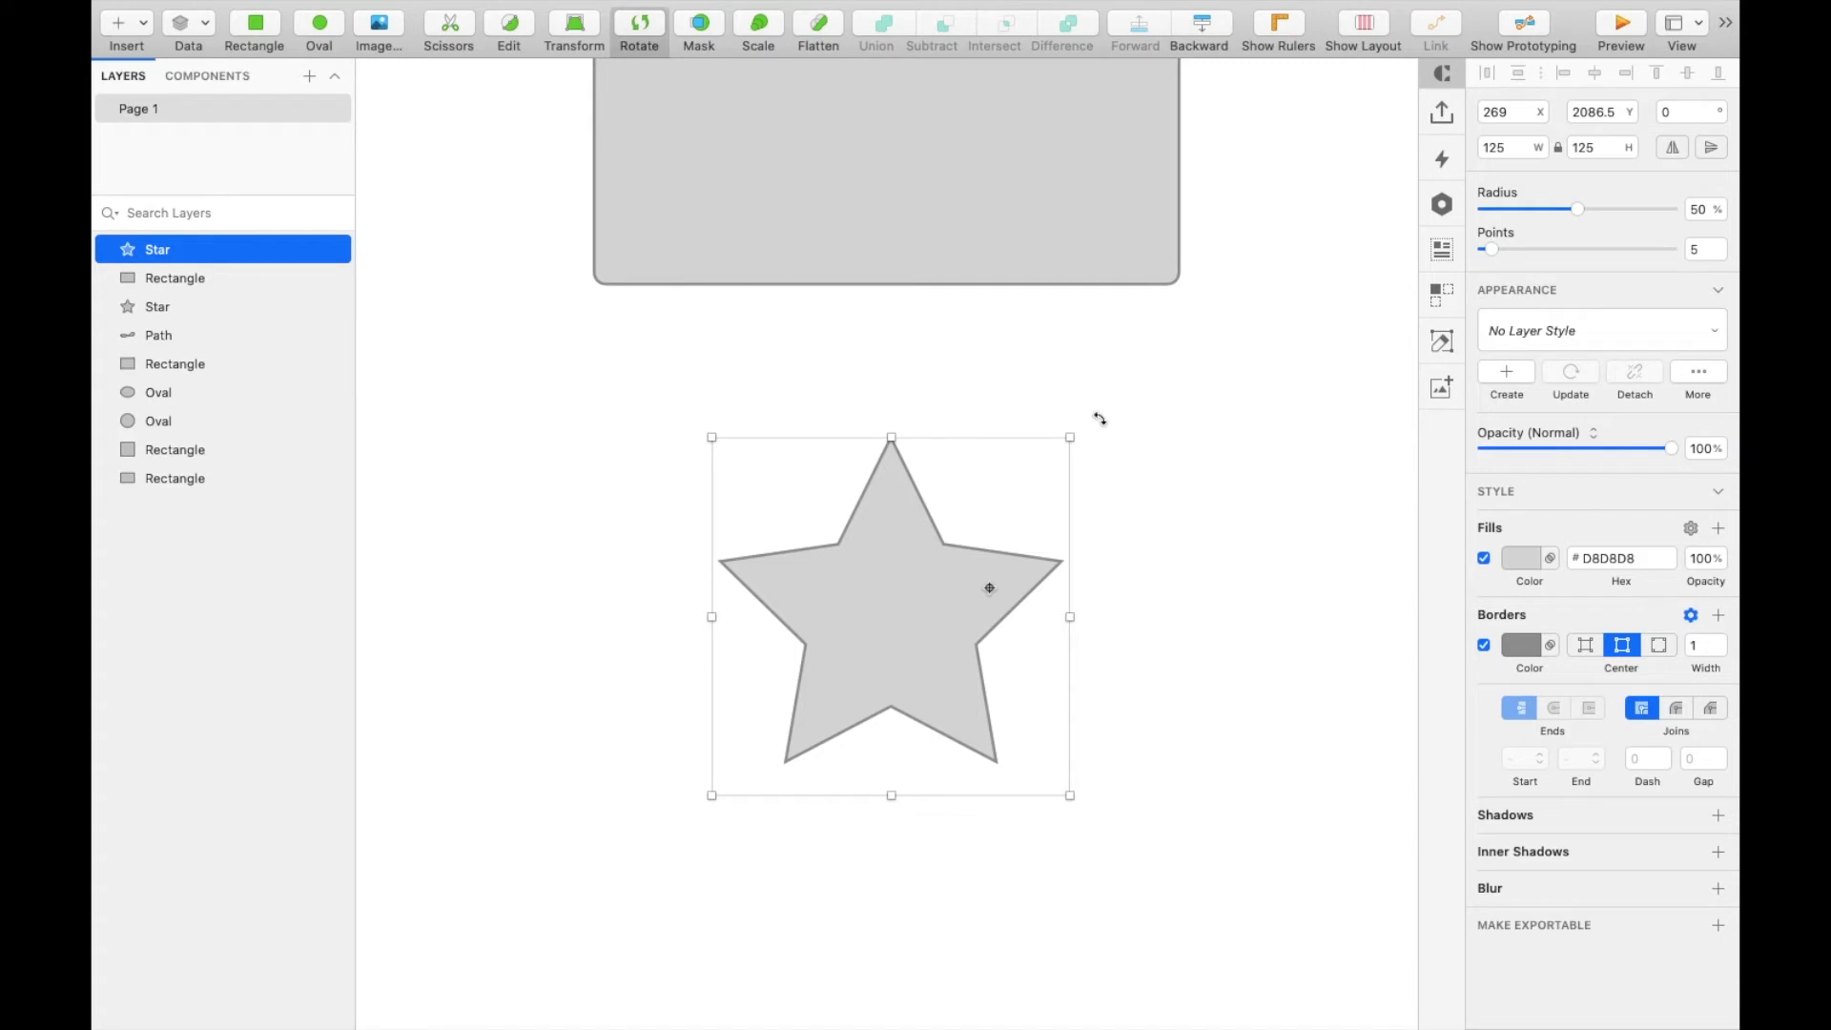
{"action": "left_click_drag", "start_coordinate": [1100, 419], "coordinate": [1185, 548]}
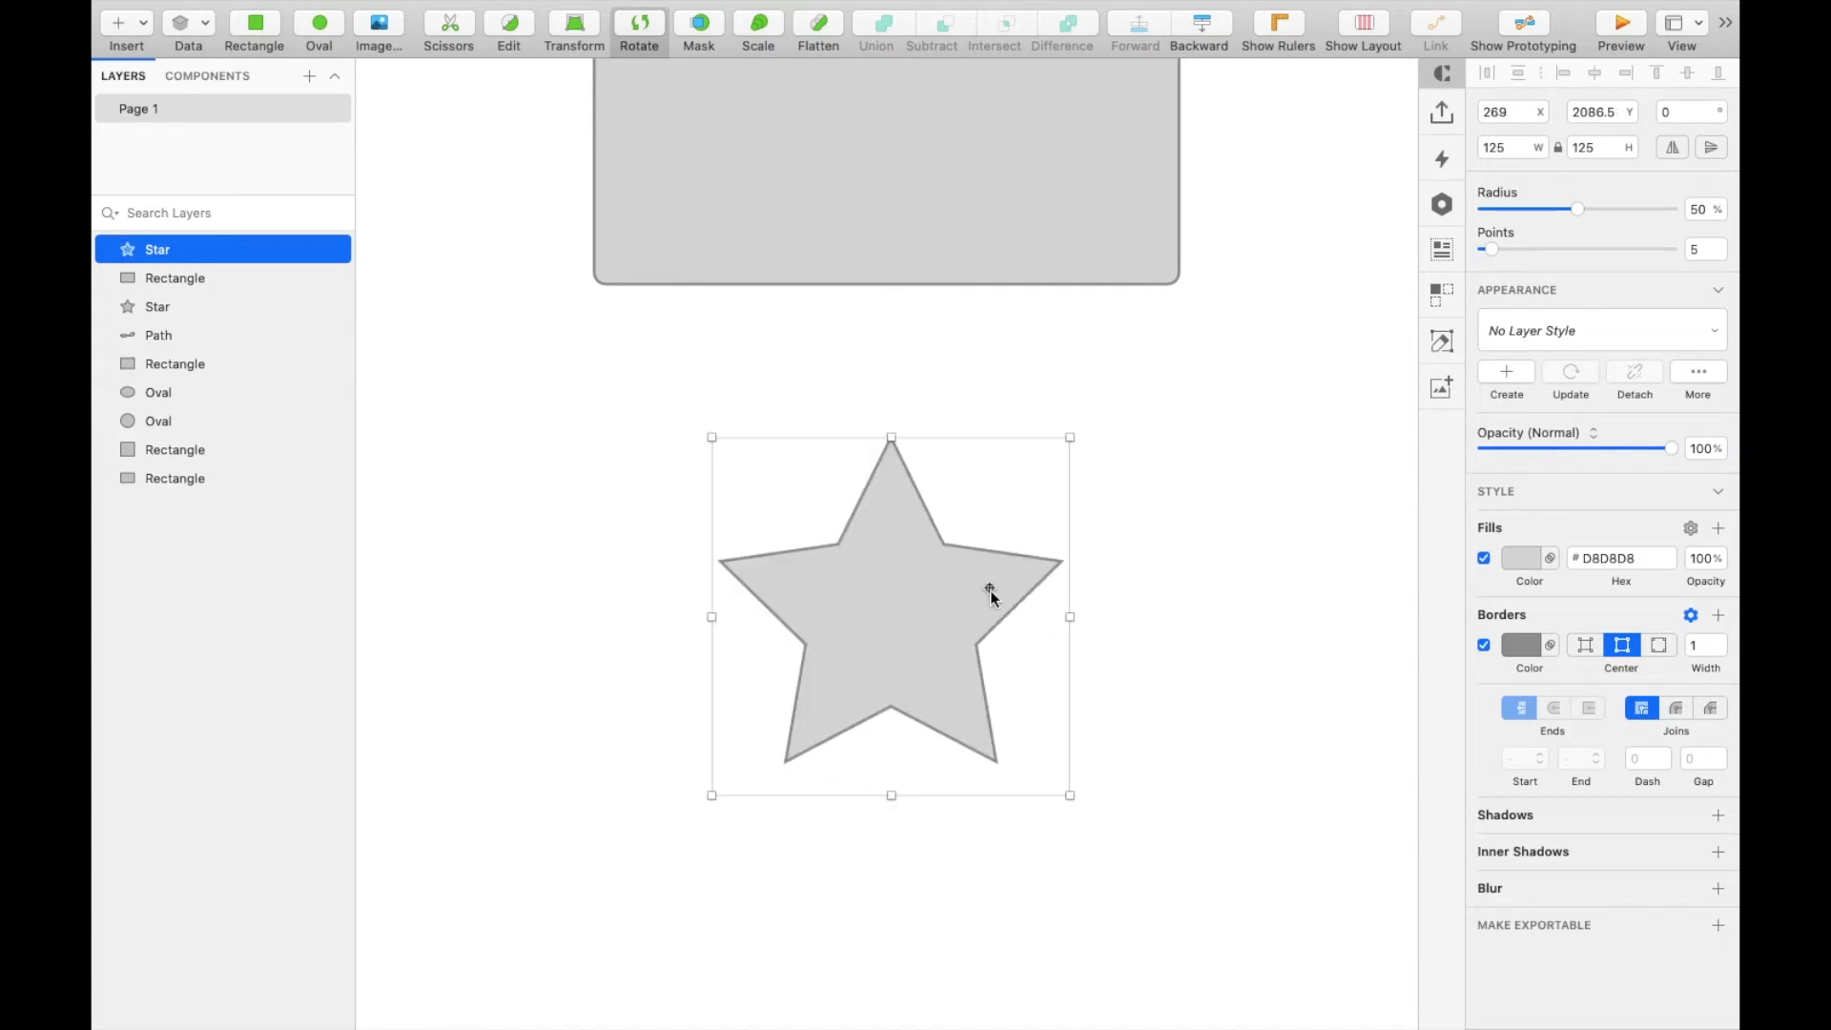
{"action": "mouse_move", "coordinate": [990, 589]}
{"action": "left_mouse_down"}
{"action": "mouse_move", "coordinate": [830, 628]}
{"action": "mouse_move", "coordinate": [801, 599]}
{"action": "left_mouse_up"}
{"action": "mouse_move", "coordinate": [1081, 452]}
{"action": "left_mouse_down"}
{"action": "mouse_move", "coordinate": [1099, 441]}
{"action": "mouse_move", "coordinate": [1054, 769]}
{"action": "mouse_move", "coordinate": [674, 806]}
{"action": "mouse_move", "coordinate": [1181, 556]}
{"action": "mouse_move", "coordinate": [1071, 425]}
{"action": "left_mouse_up"}
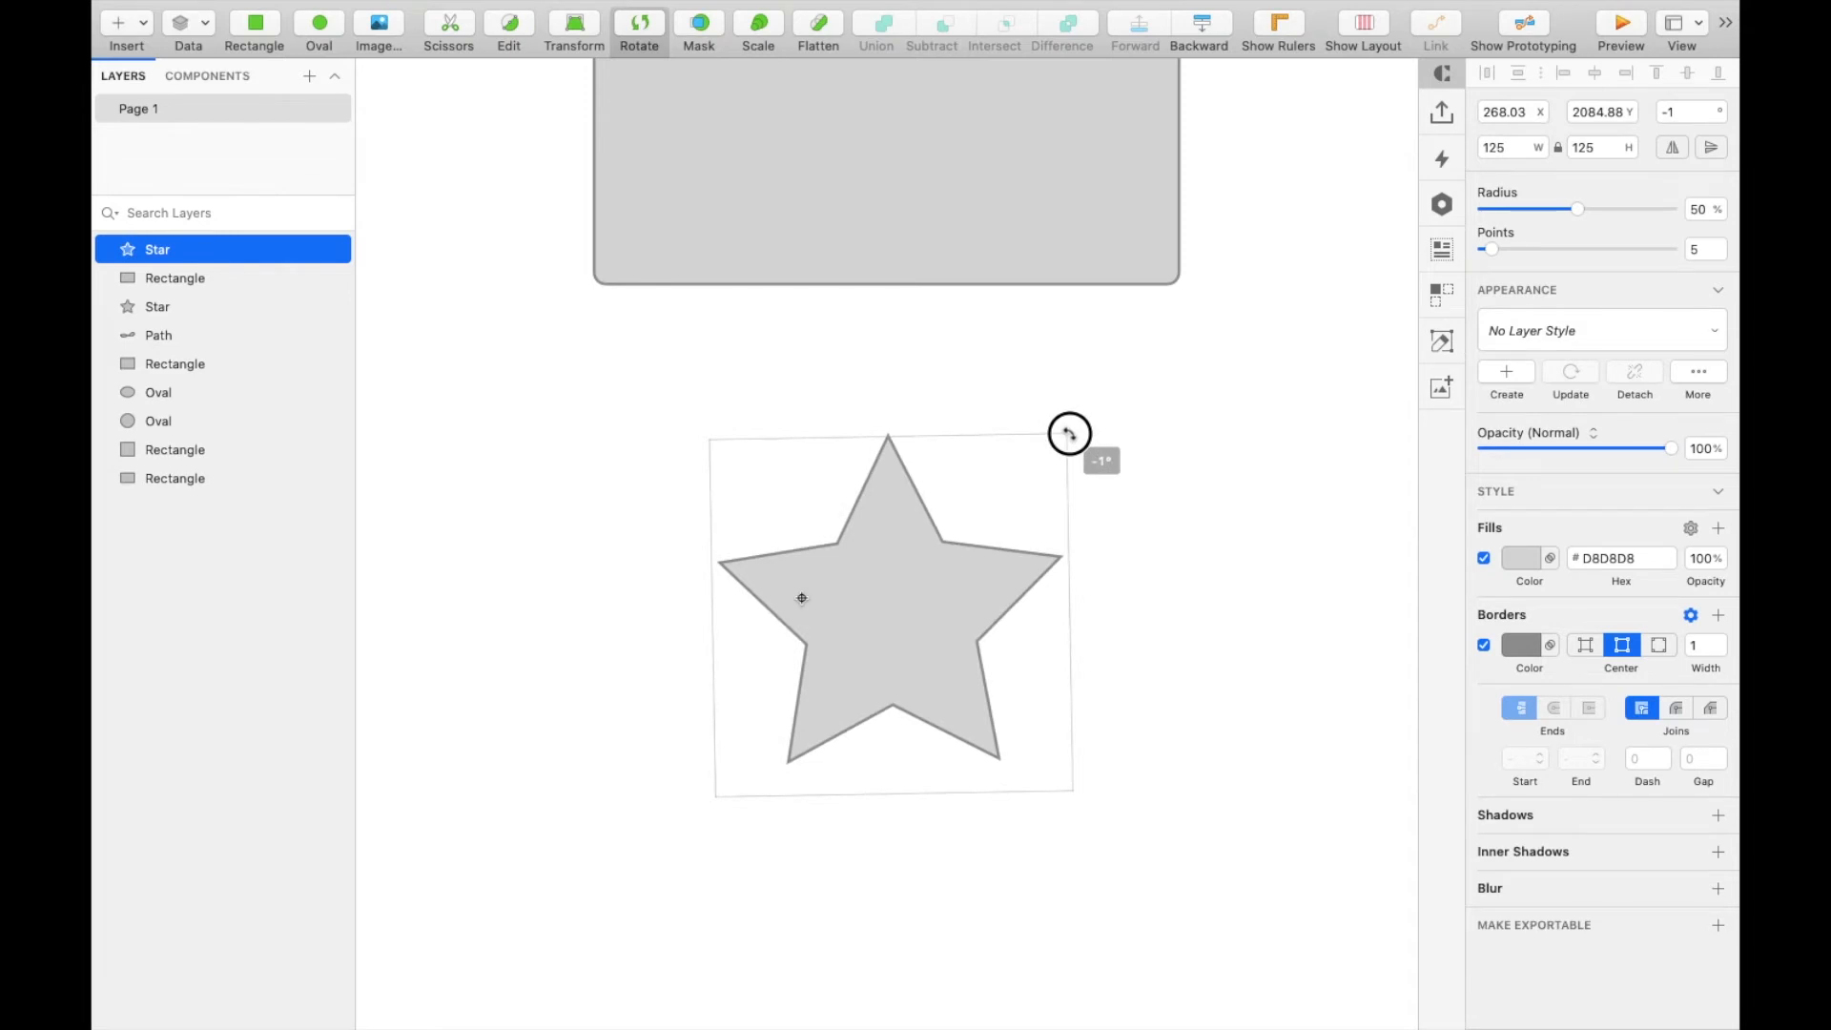
{"action": "scroll", "coordinate": [1183, 722], "scroll_direction": "down", "scroll_amount": 4}
{"action": "left_click", "coordinate": [1183, 722]}
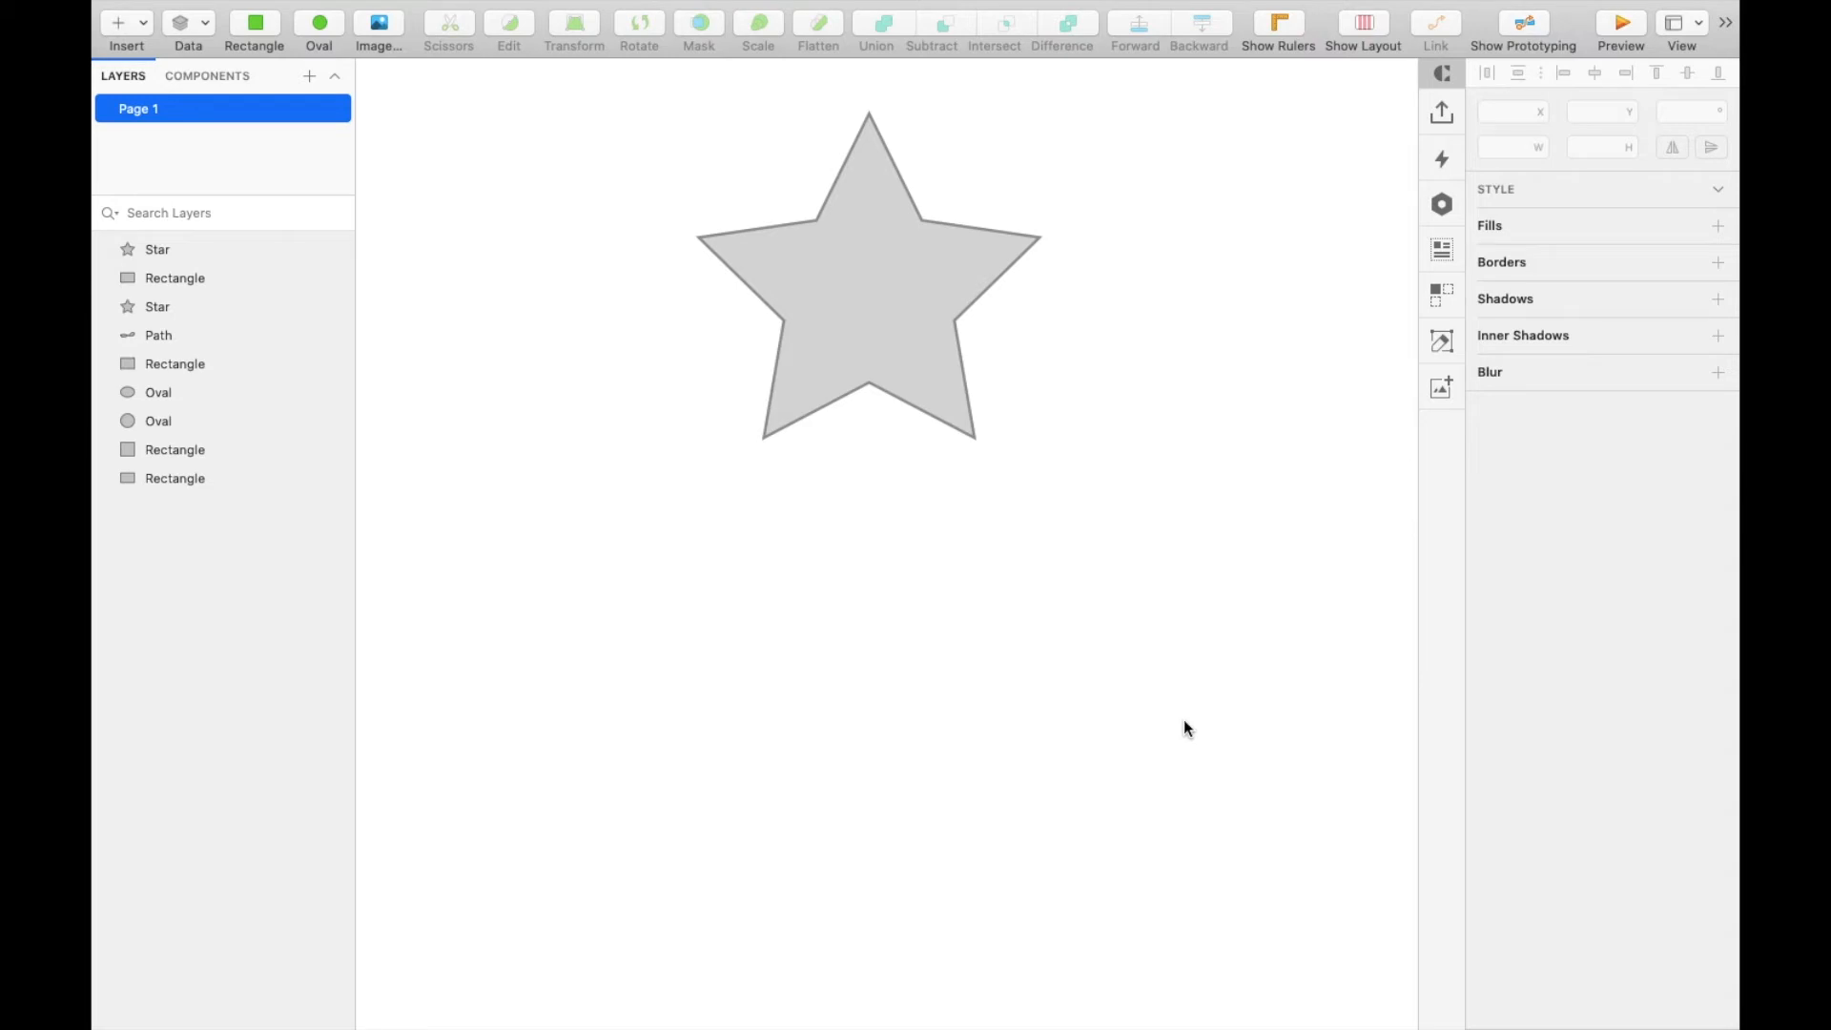
Draw a right-pointing triangle about 105 × 90 below the star and leave rotation mode
{"action": "left_click", "coordinate": [148, 31]}
{"action": "mouse_move", "coordinate": [198, 50]}
{"action": "left_click", "coordinate": [425, 194]}
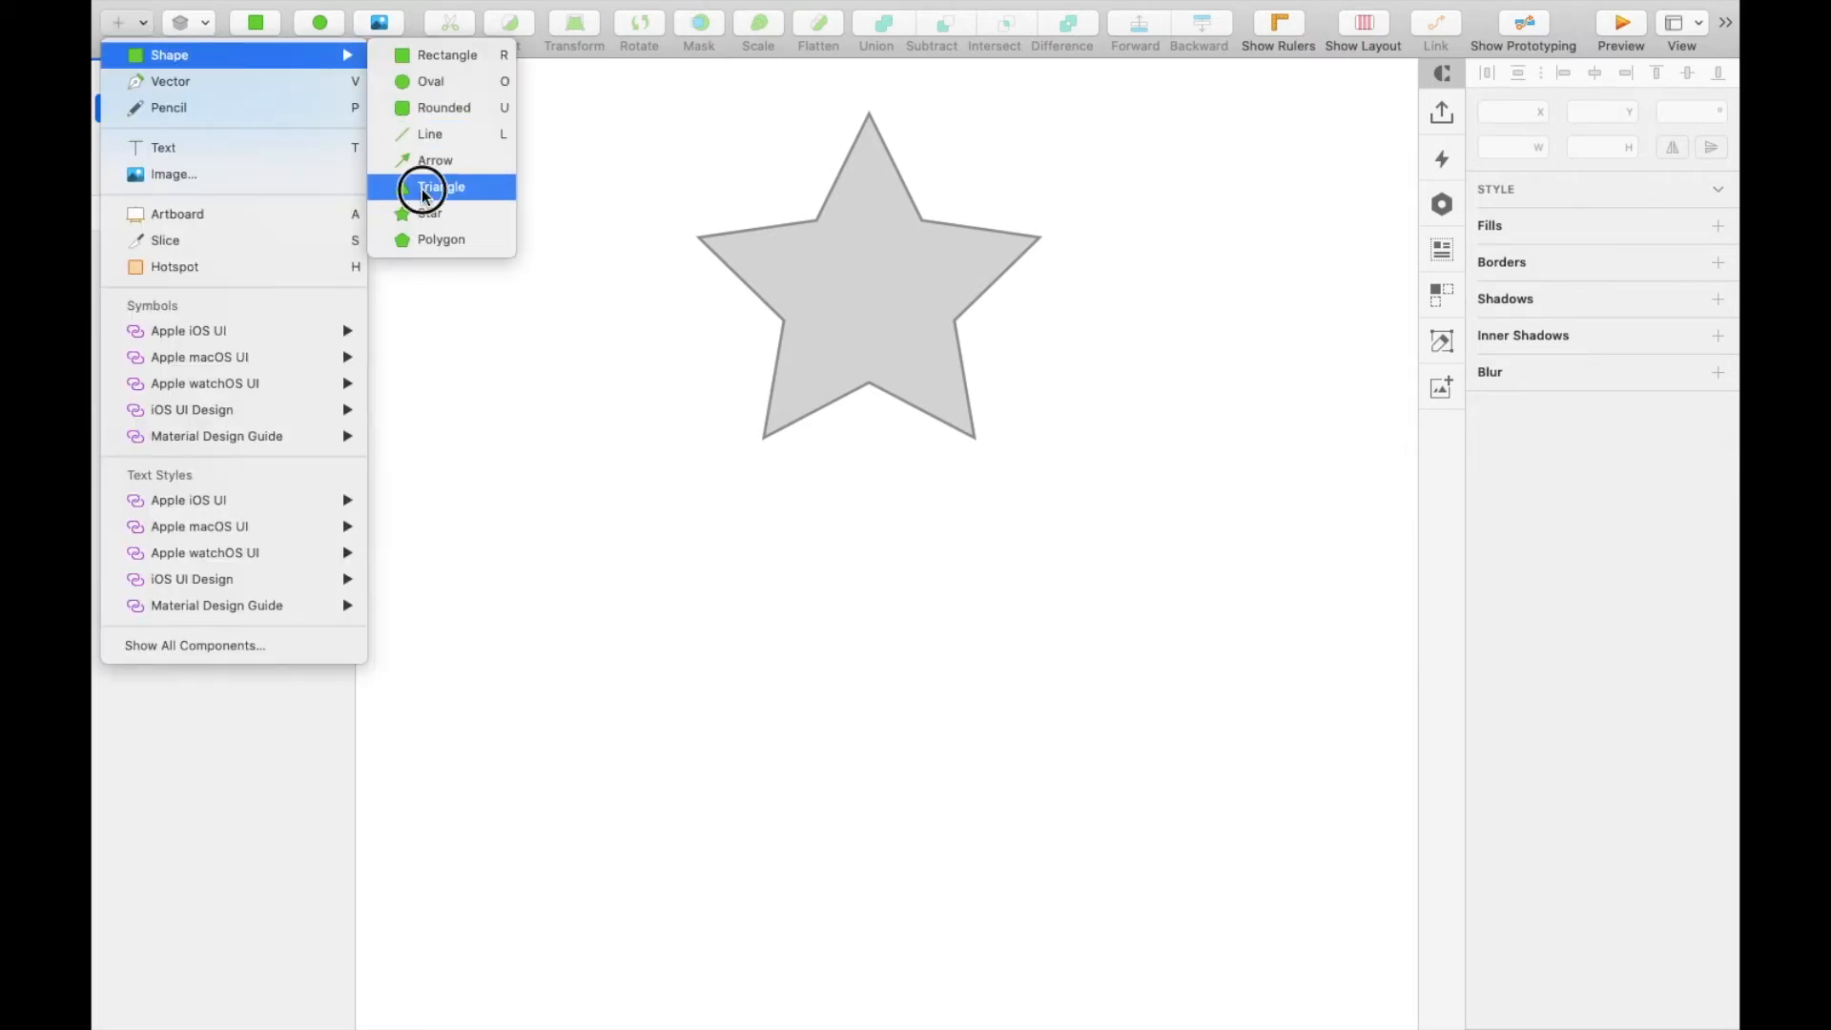
{"action": "left_click_drag", "start_coordinate": [725, 601], "coordinate": [984, 901]}
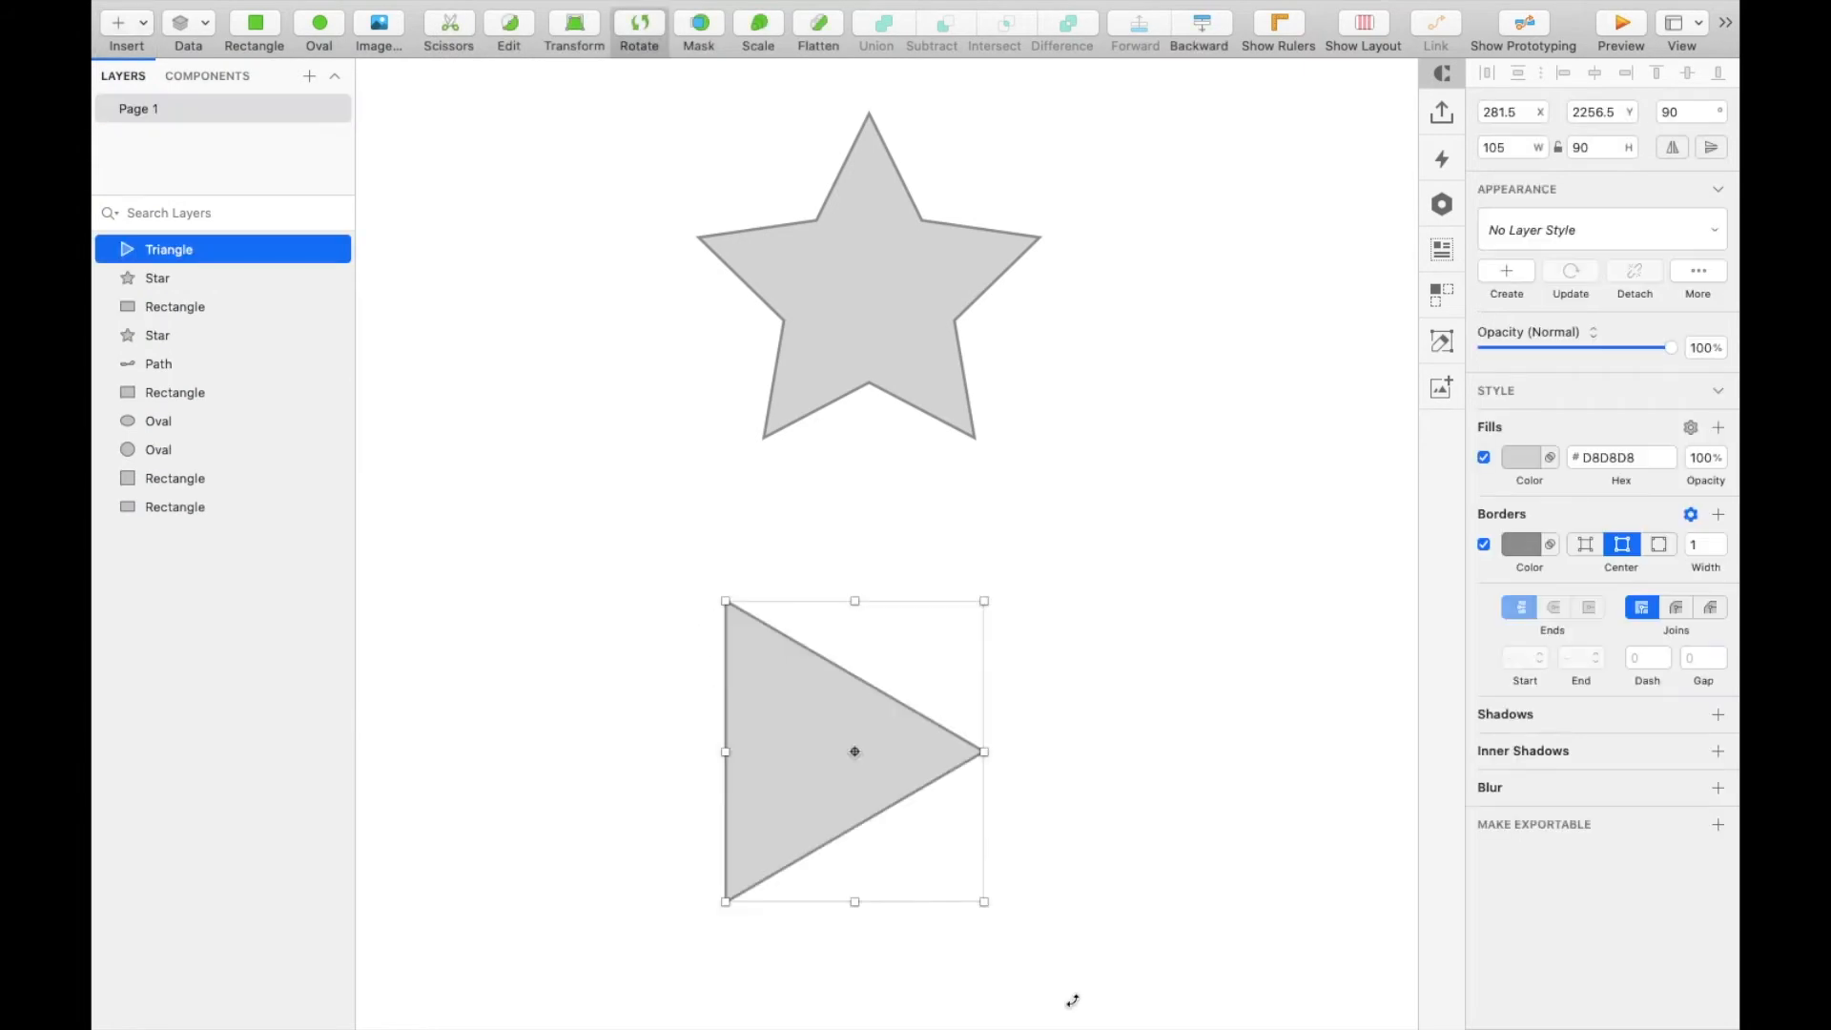
{"action": "key", "text": "Escape"}
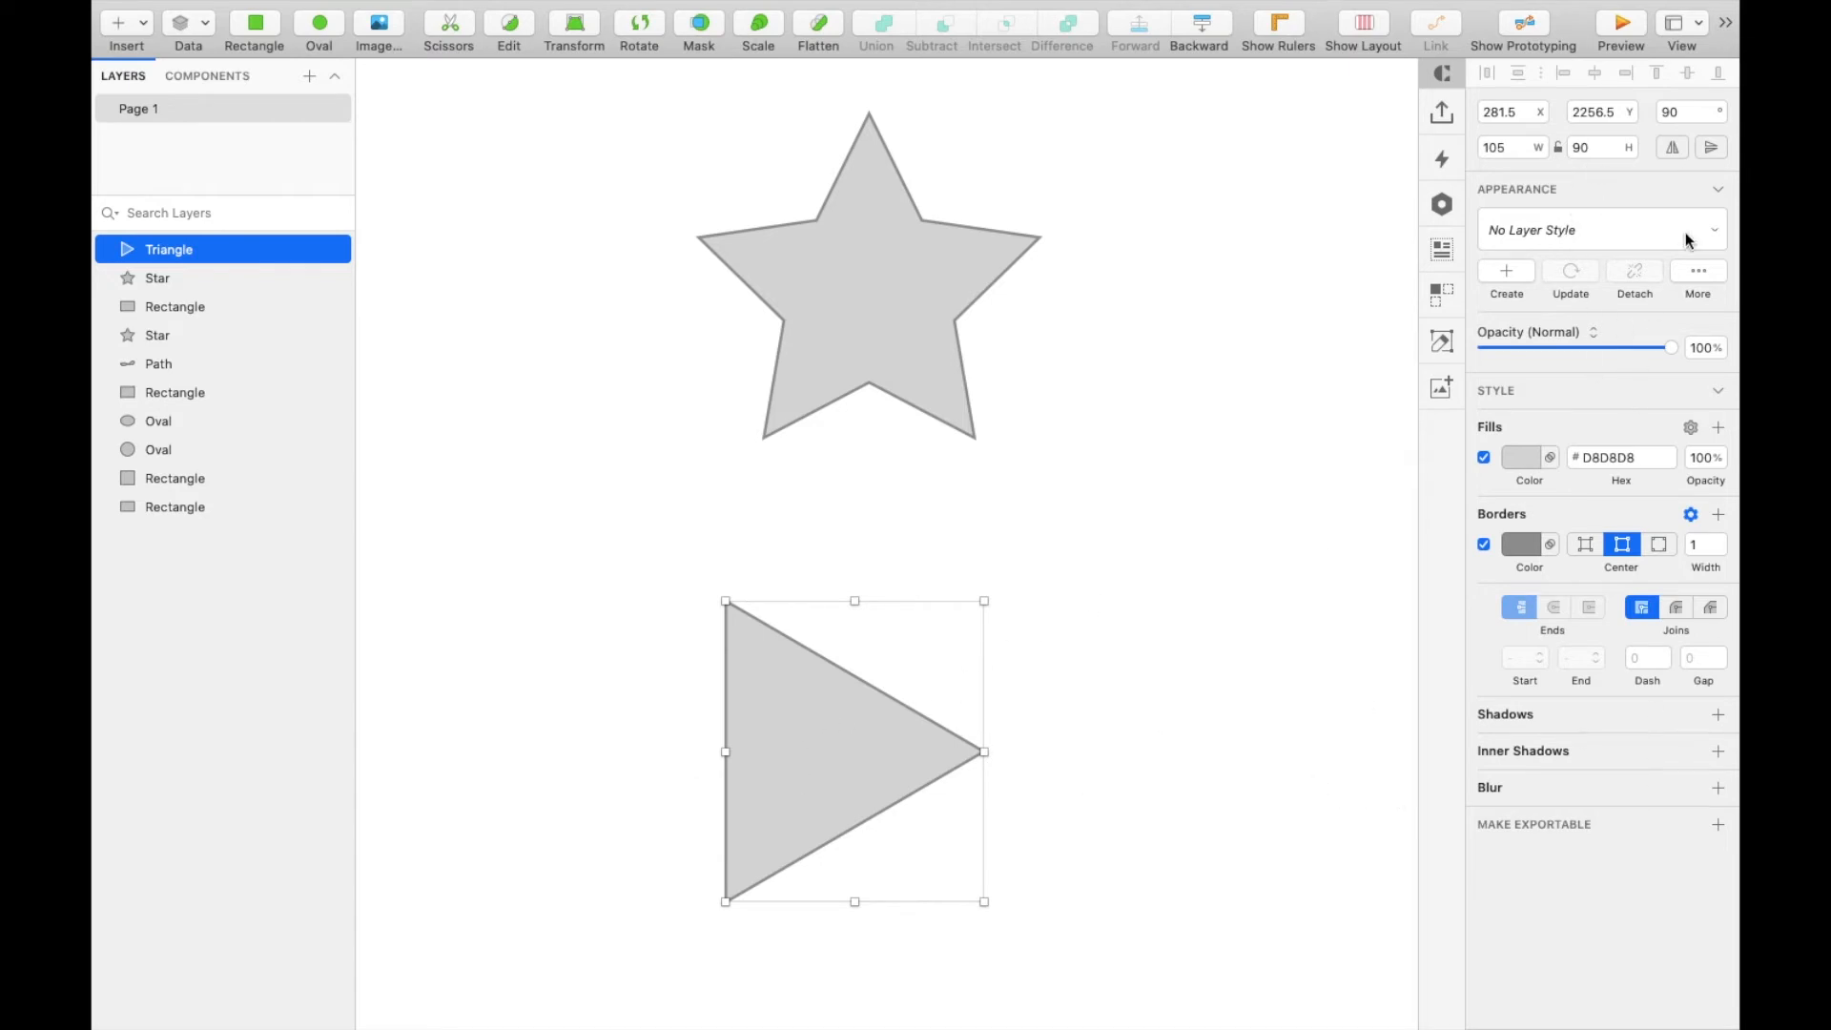
Try flipping the triangle horizontally and vertically, and restore its original orientation
{"action": "left_click", "coordinate": [1672, 149]}
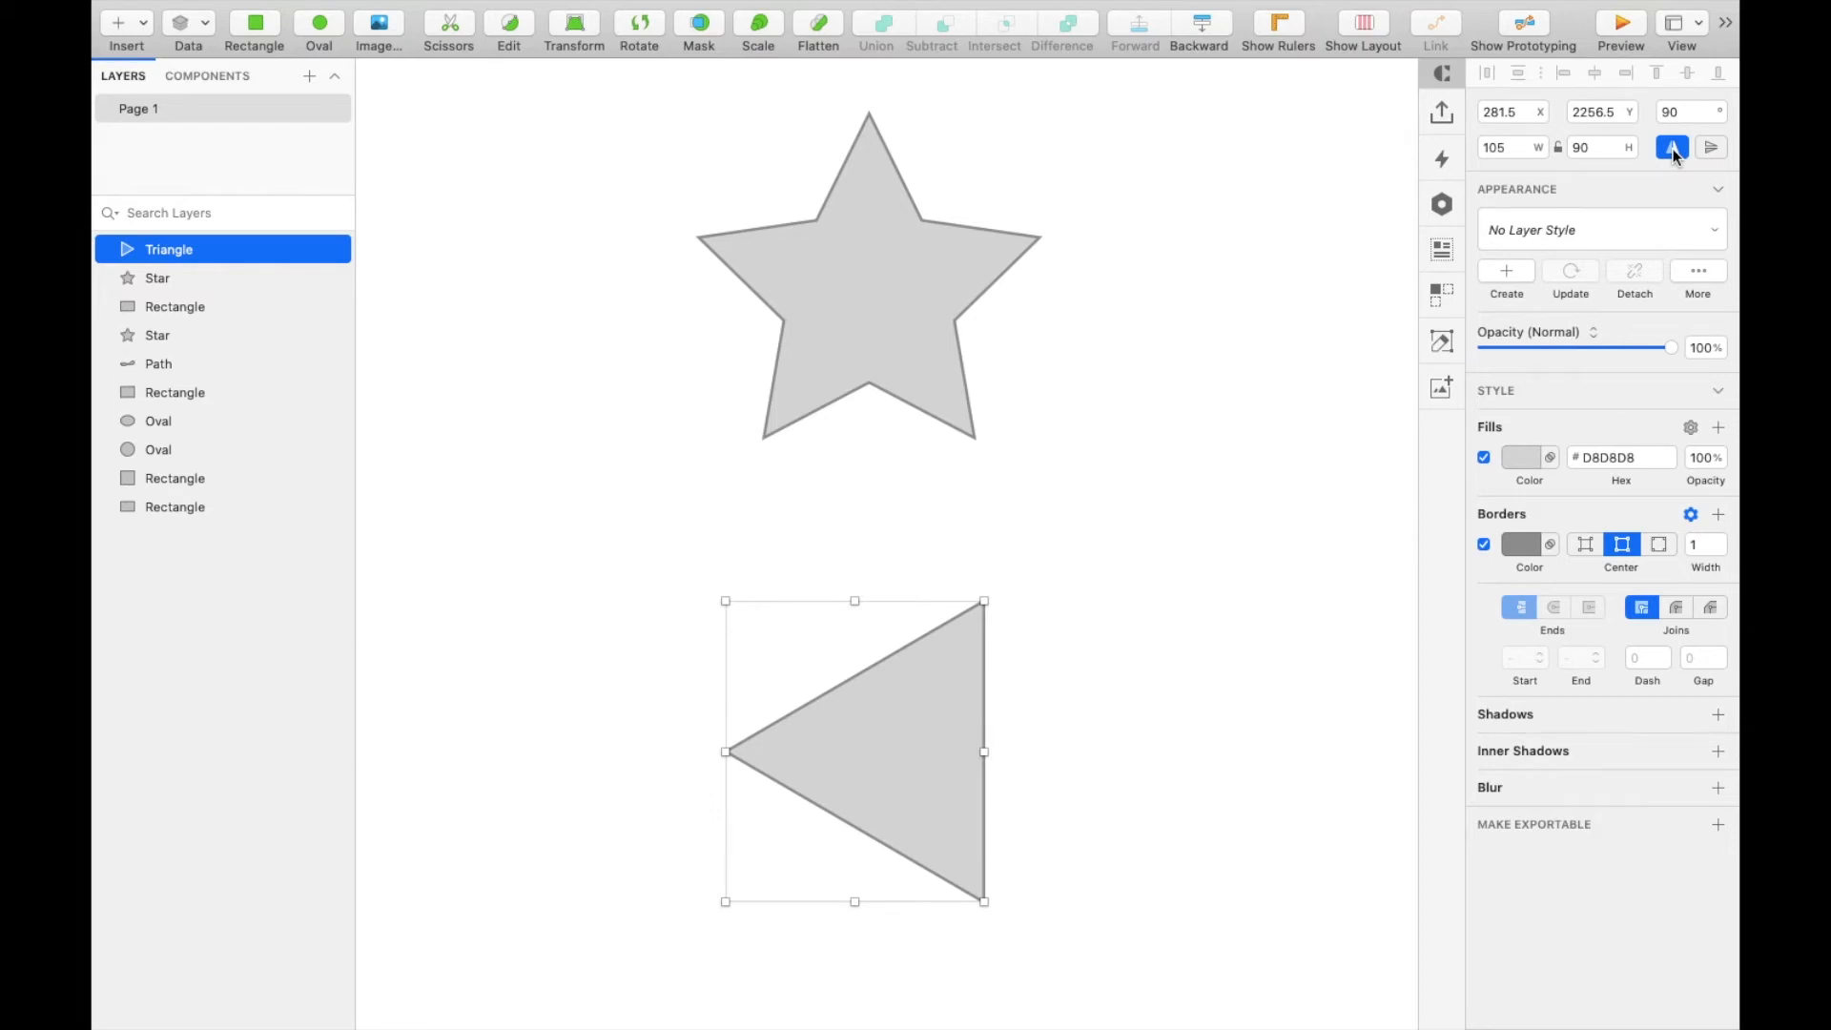
{"action": "left_click", "coordinate": [1674, 149]}
{"action": "left_click", "coordinate": [1708, 144]}
{"action": "left_click", "coordinate": [1708, 144]}
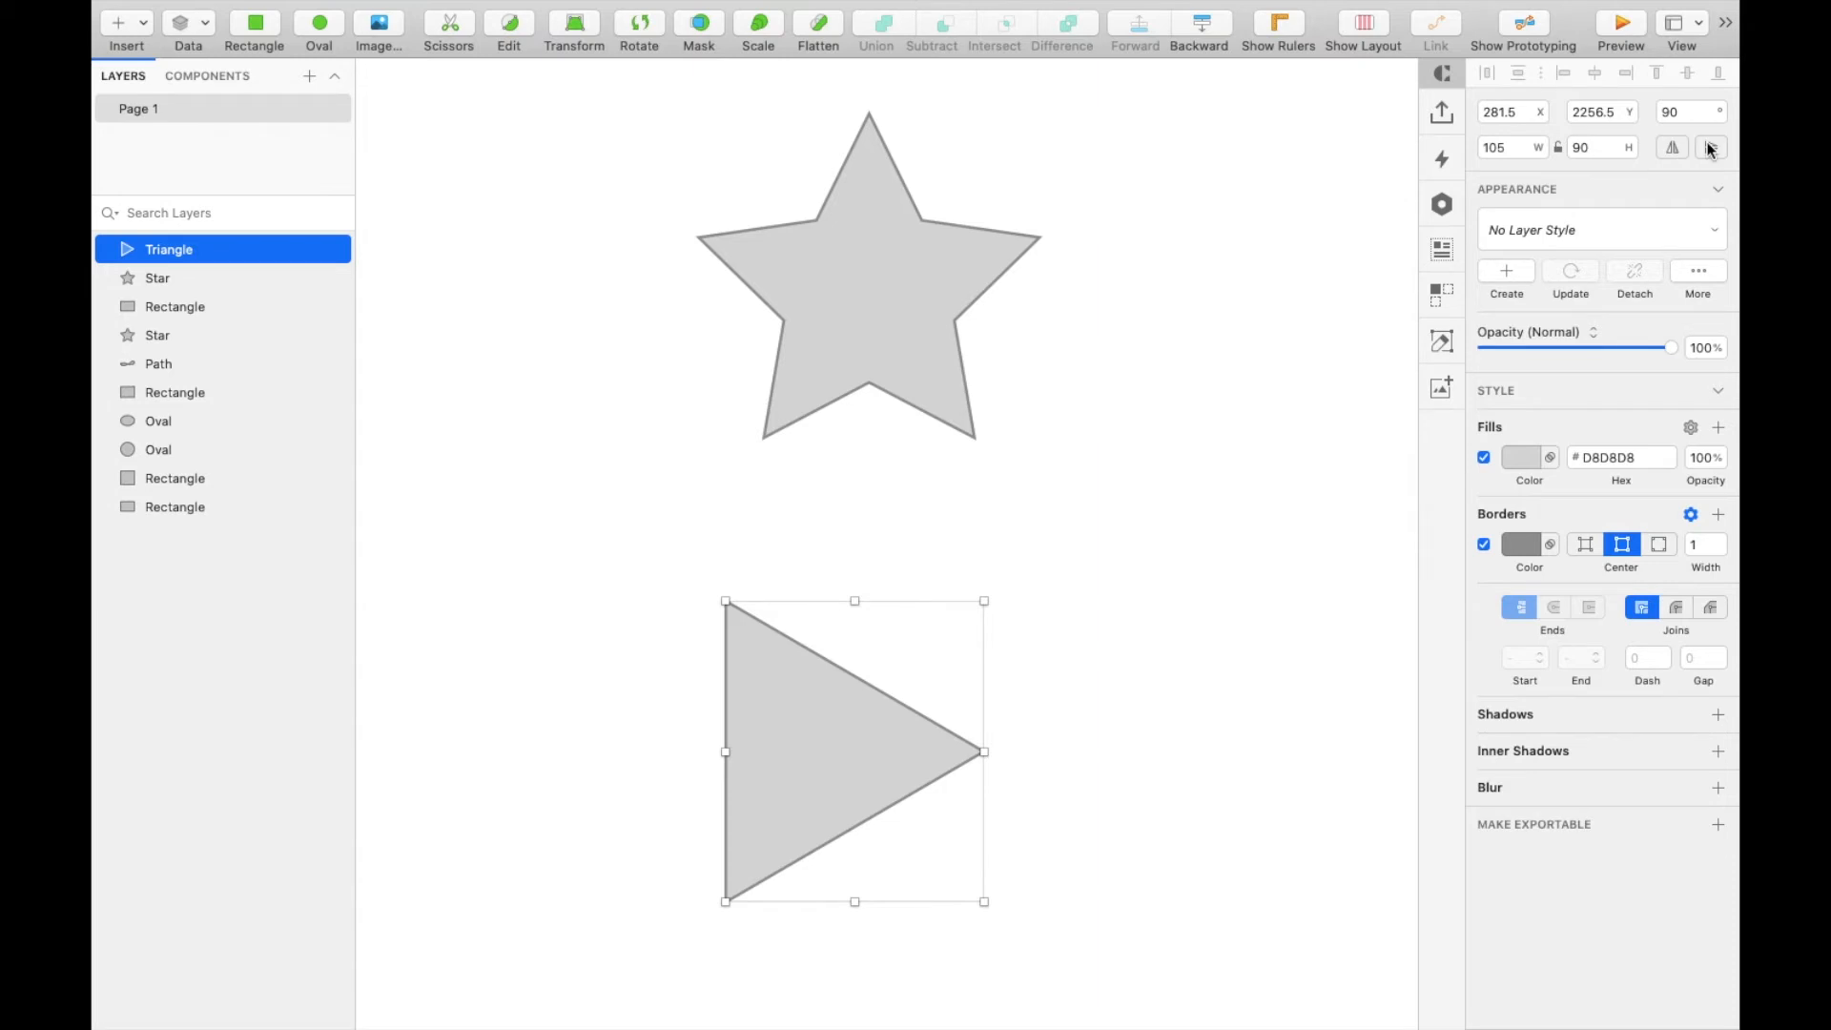
{"action": "left_click", "coordinate": [1673, 149]}
{"action": "left_click", "coordinate": [1675, 149]}
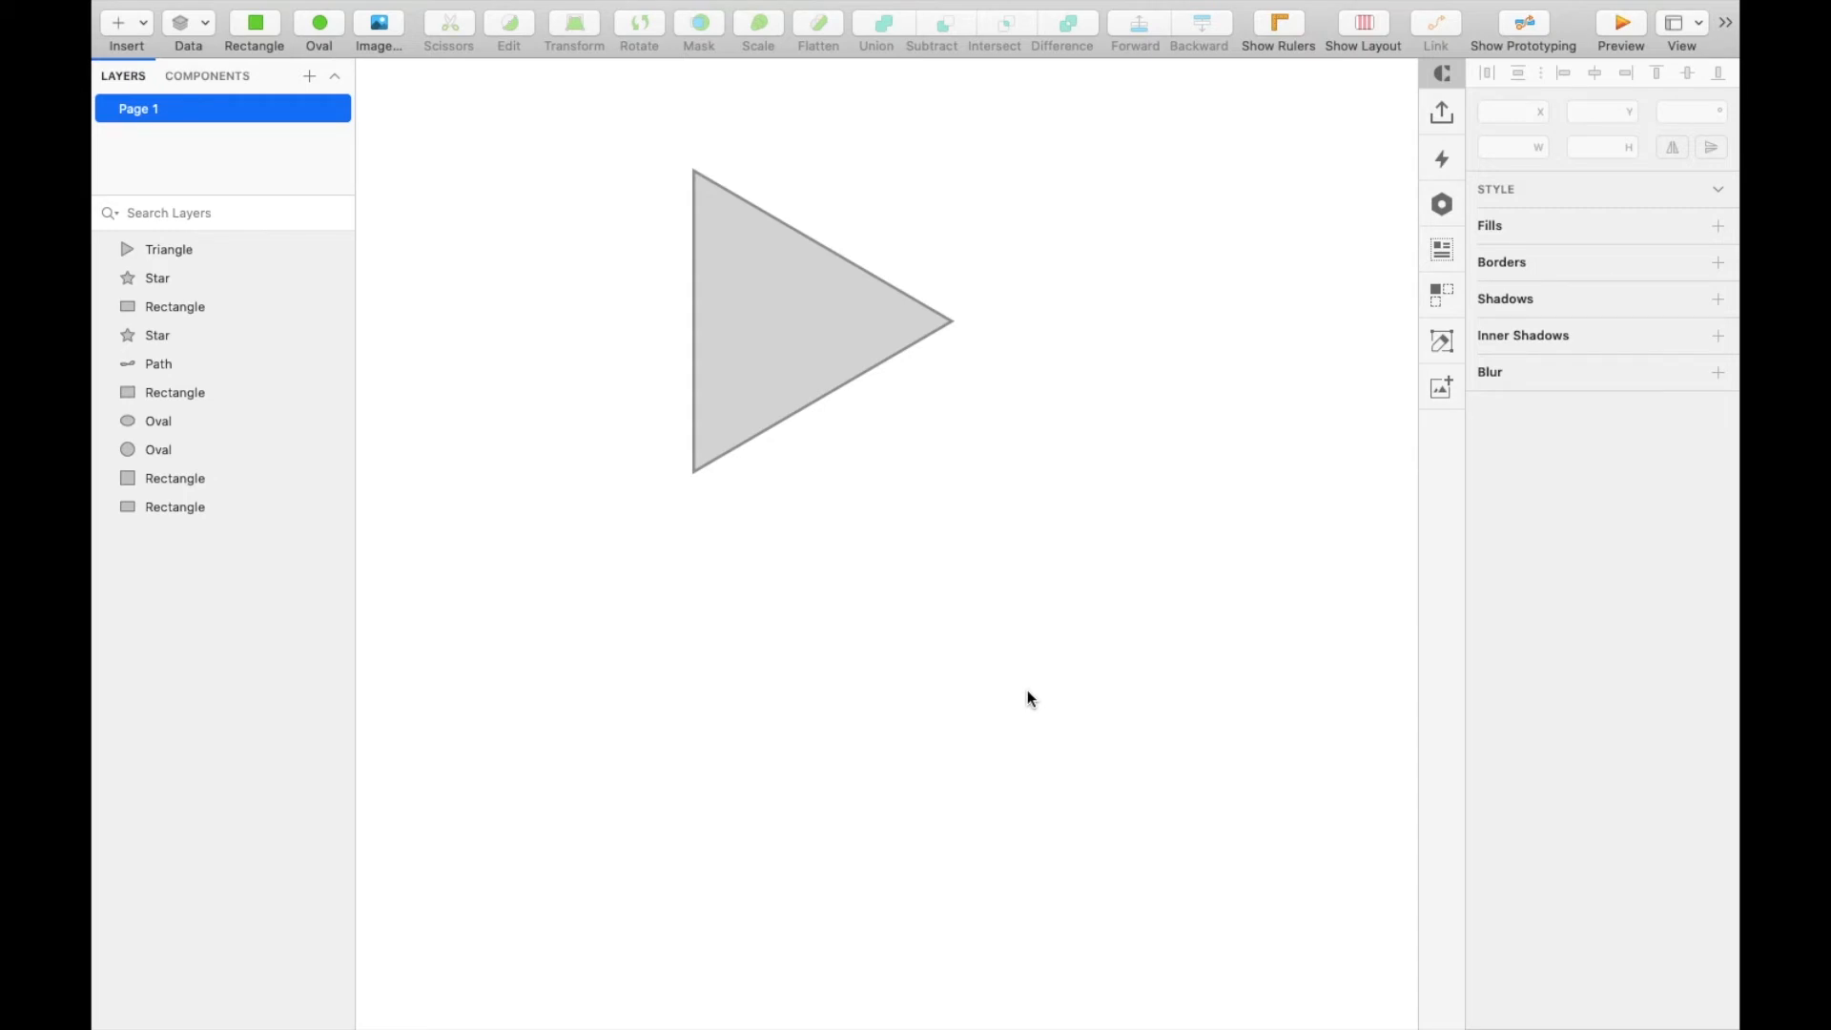
Draw a rectangle about 177 × 101 below the triangle and open its points for editing
{"action": "key", "text": "r"}
{"action": "left_click_drag", "start_coordinate": [628, 568], "coordinate": [1285, 901]}
{"action": "scroll", "coordinate": [894, 822], "scroll_direction": "down", "scroll_amount": 3}
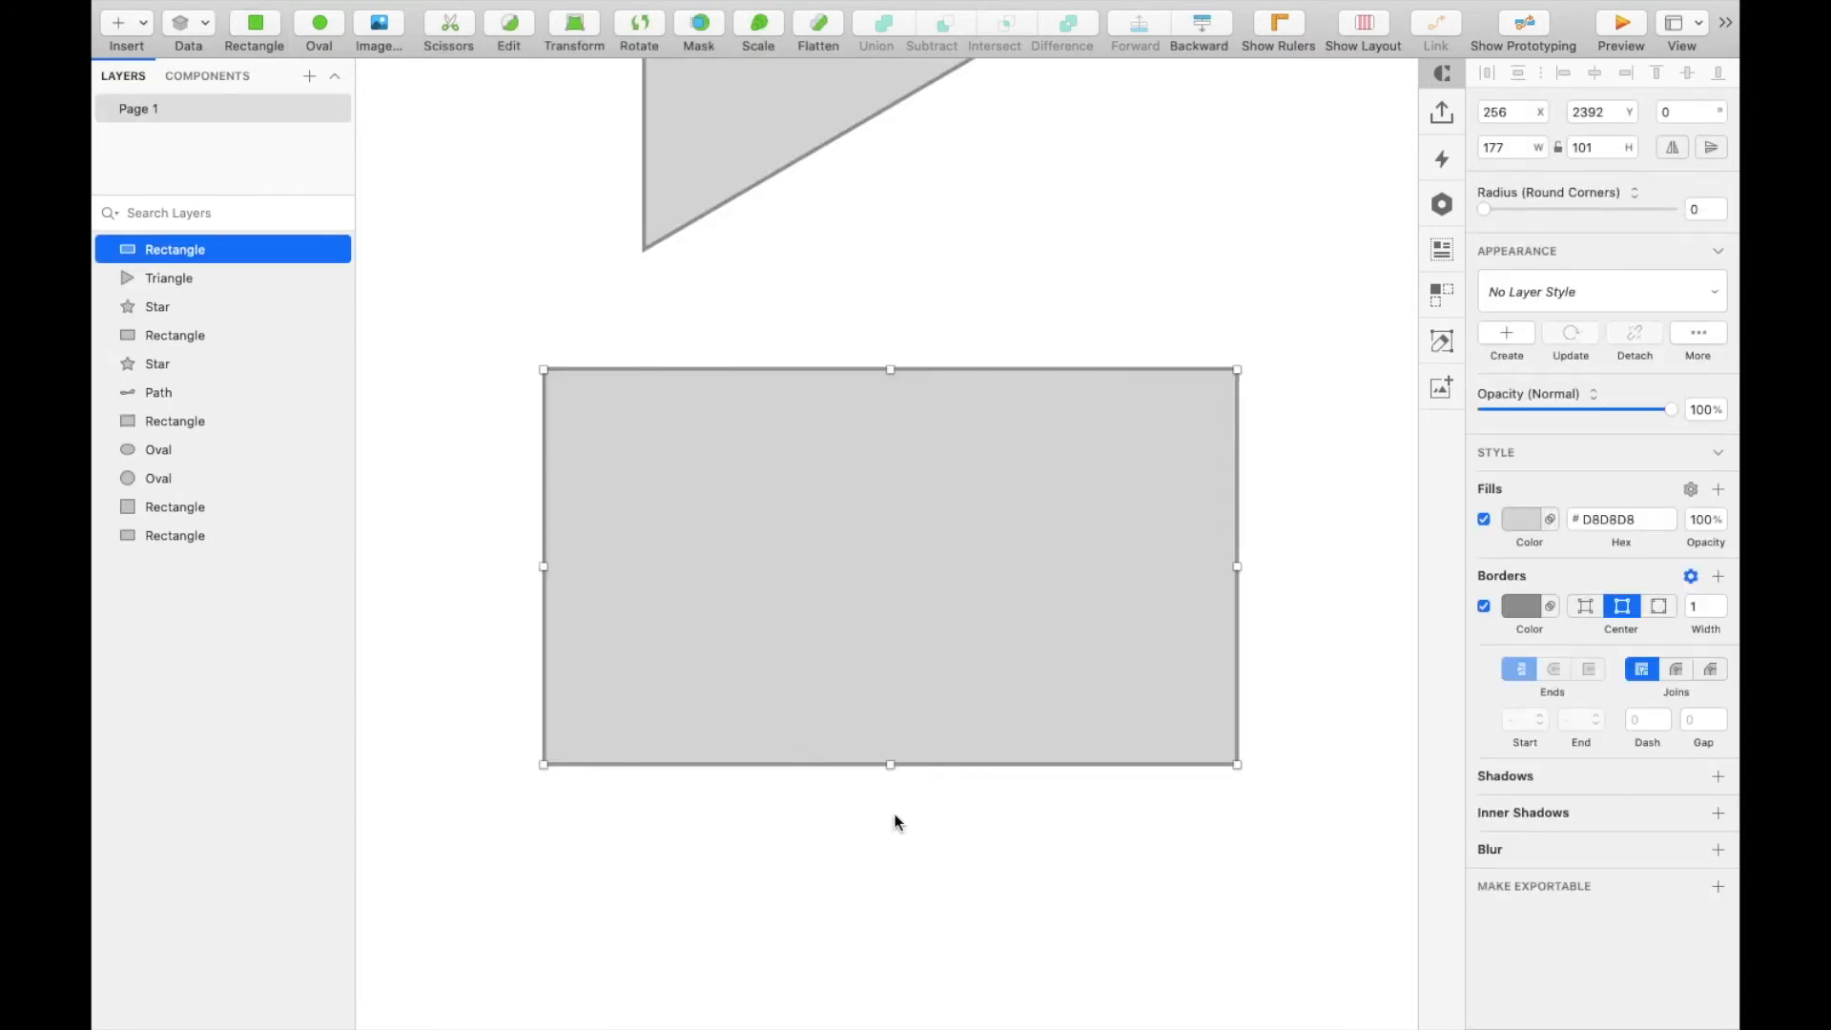
{"action": "double_click", "coordinate": [967, 679]}
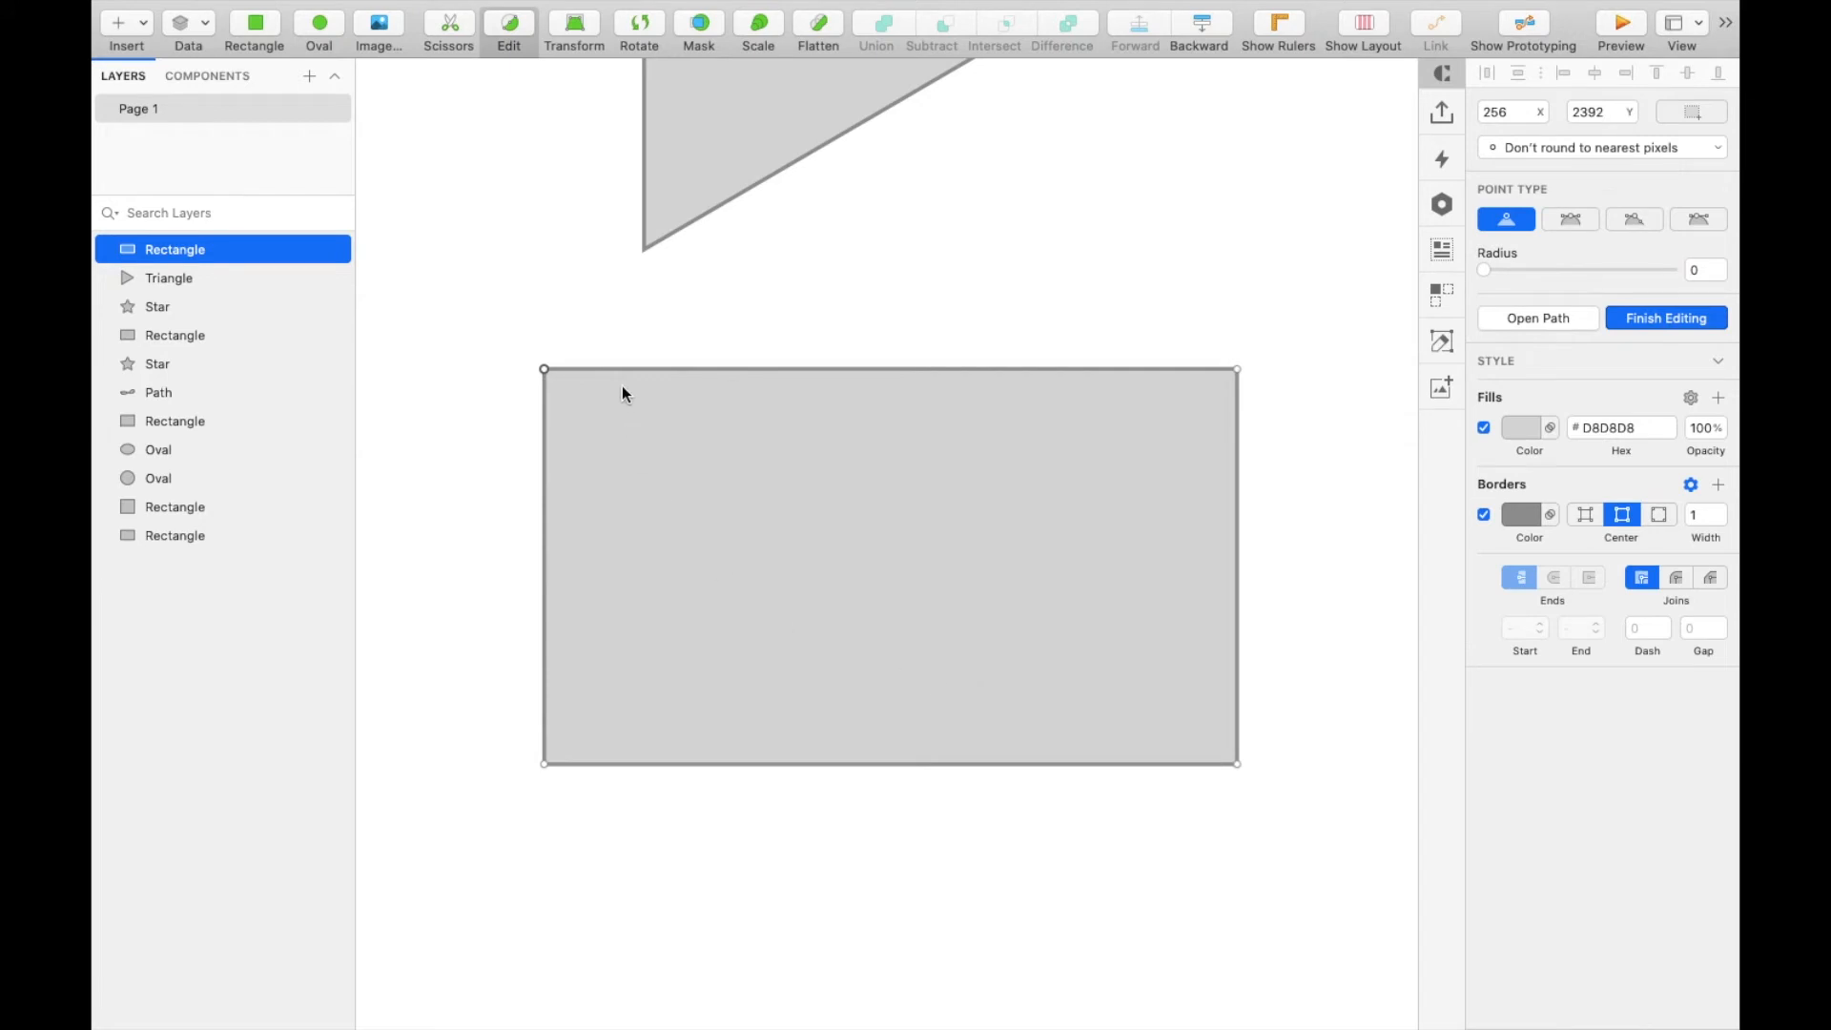
Select the rectangle's corner points one after another to examine their positions and point settings
{"action": "left_click", "coordinate": [544, 370]}
{"action": "left_click", "coordinate": [1236, 371]}
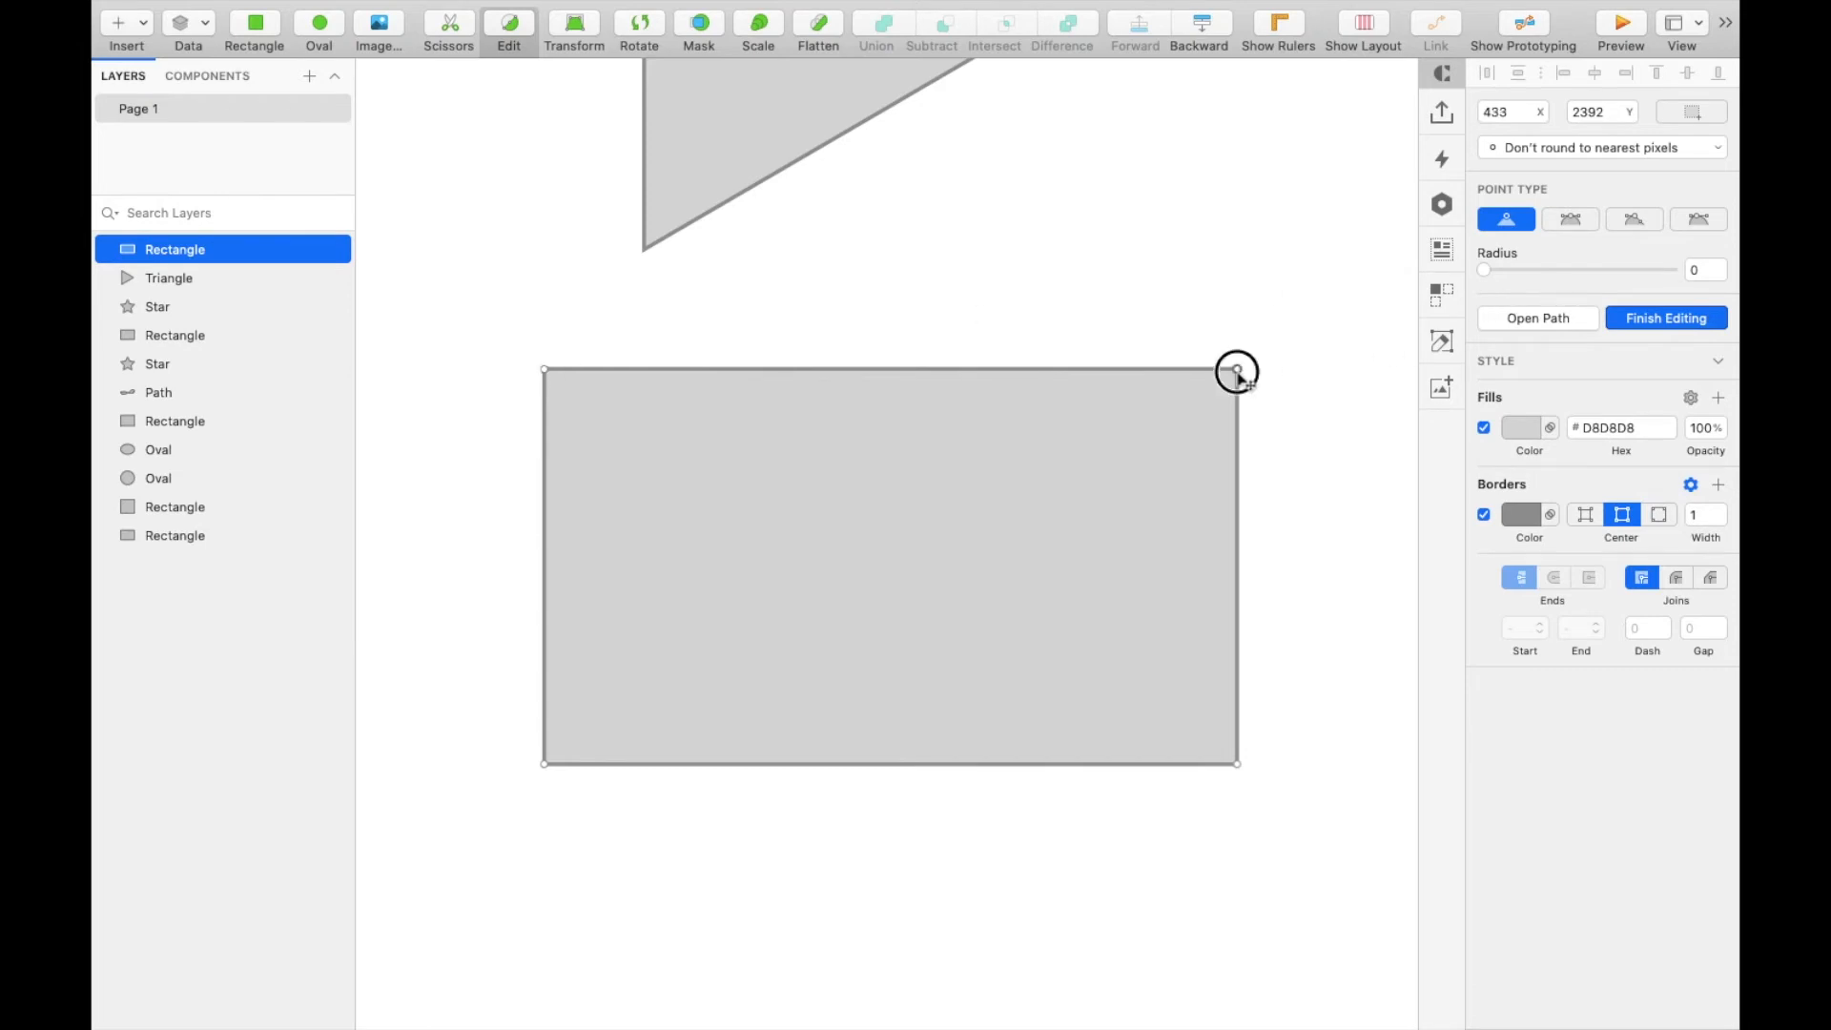
{"action": "left_click", "coordinate": [1238, 766]}
{"action": "left_click", "coordinate": [545, 763]}
{"action": "left_click", "coordinate": [544, 368]}
{"action": "left_click", "coordinate": [1237, 369]}
{"action": "left_click", "coordinate": [1238, 765]}
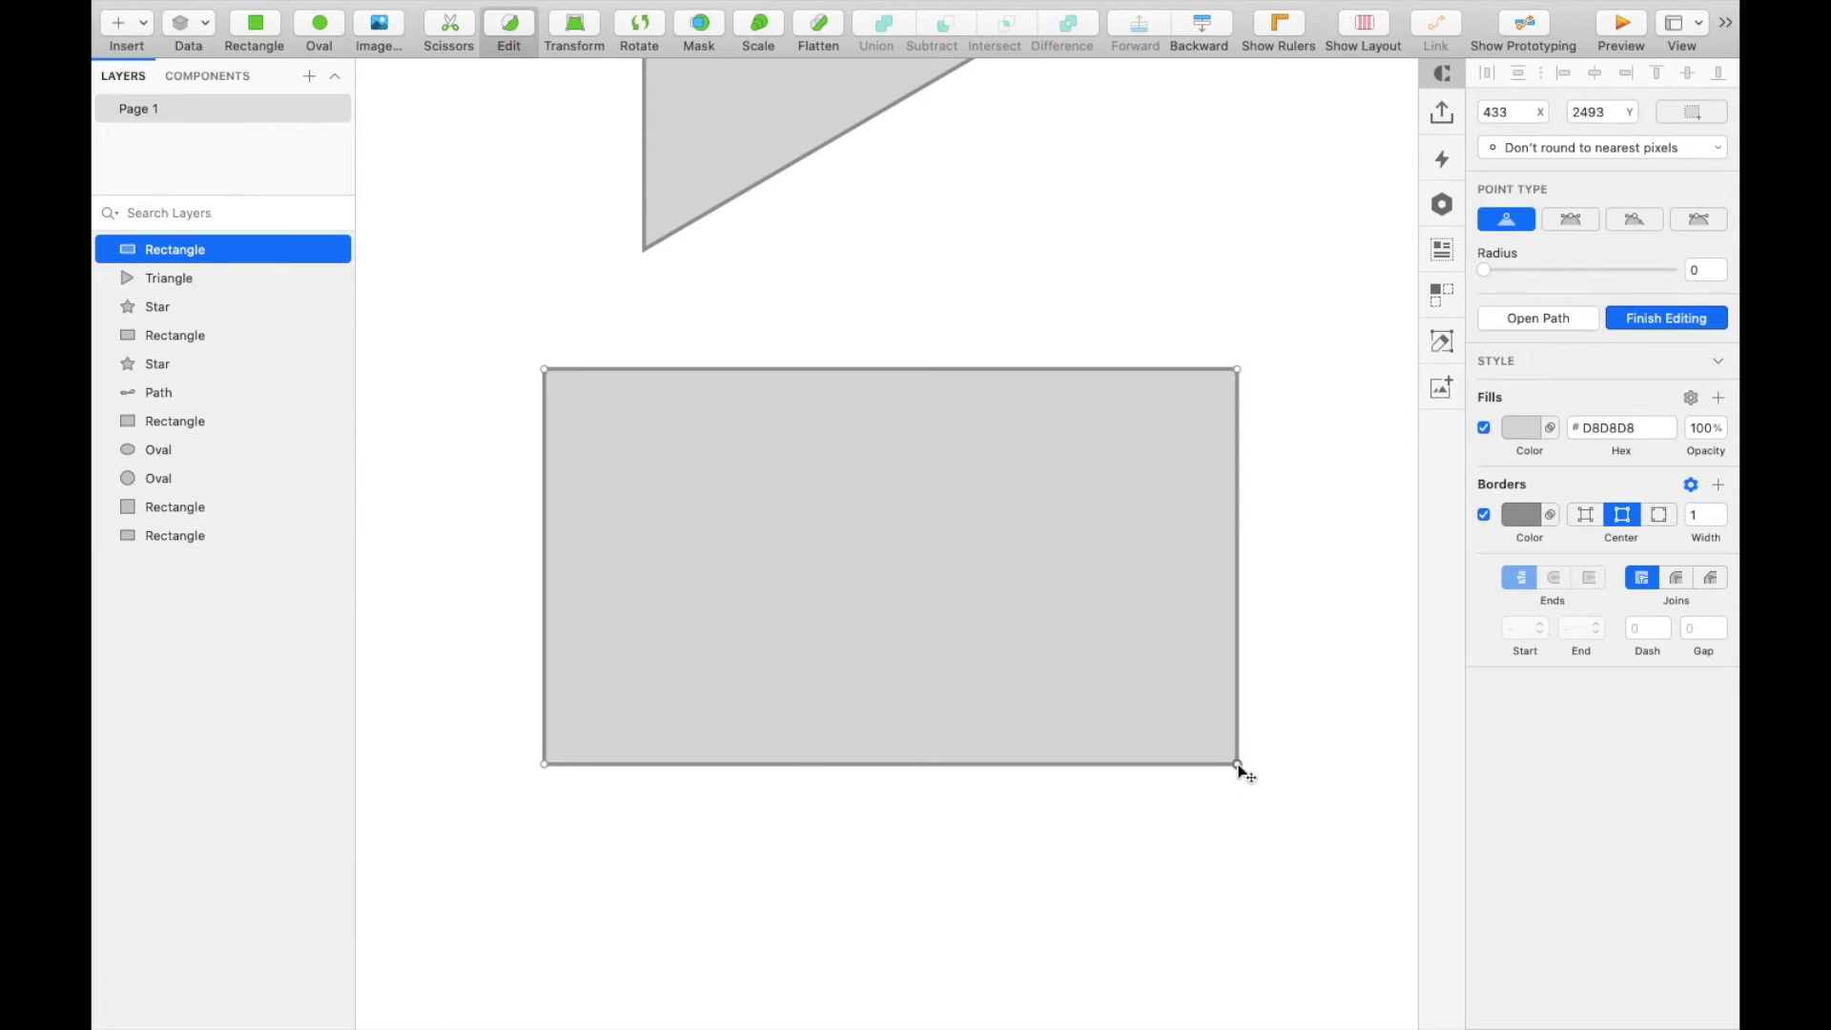
Turn the rectangle's upper edge into an arch by adding a raised middle point with slightly lengthened mirrored handles, and finish editing
{"action": "left_click", "coordinate": [878, 368]}
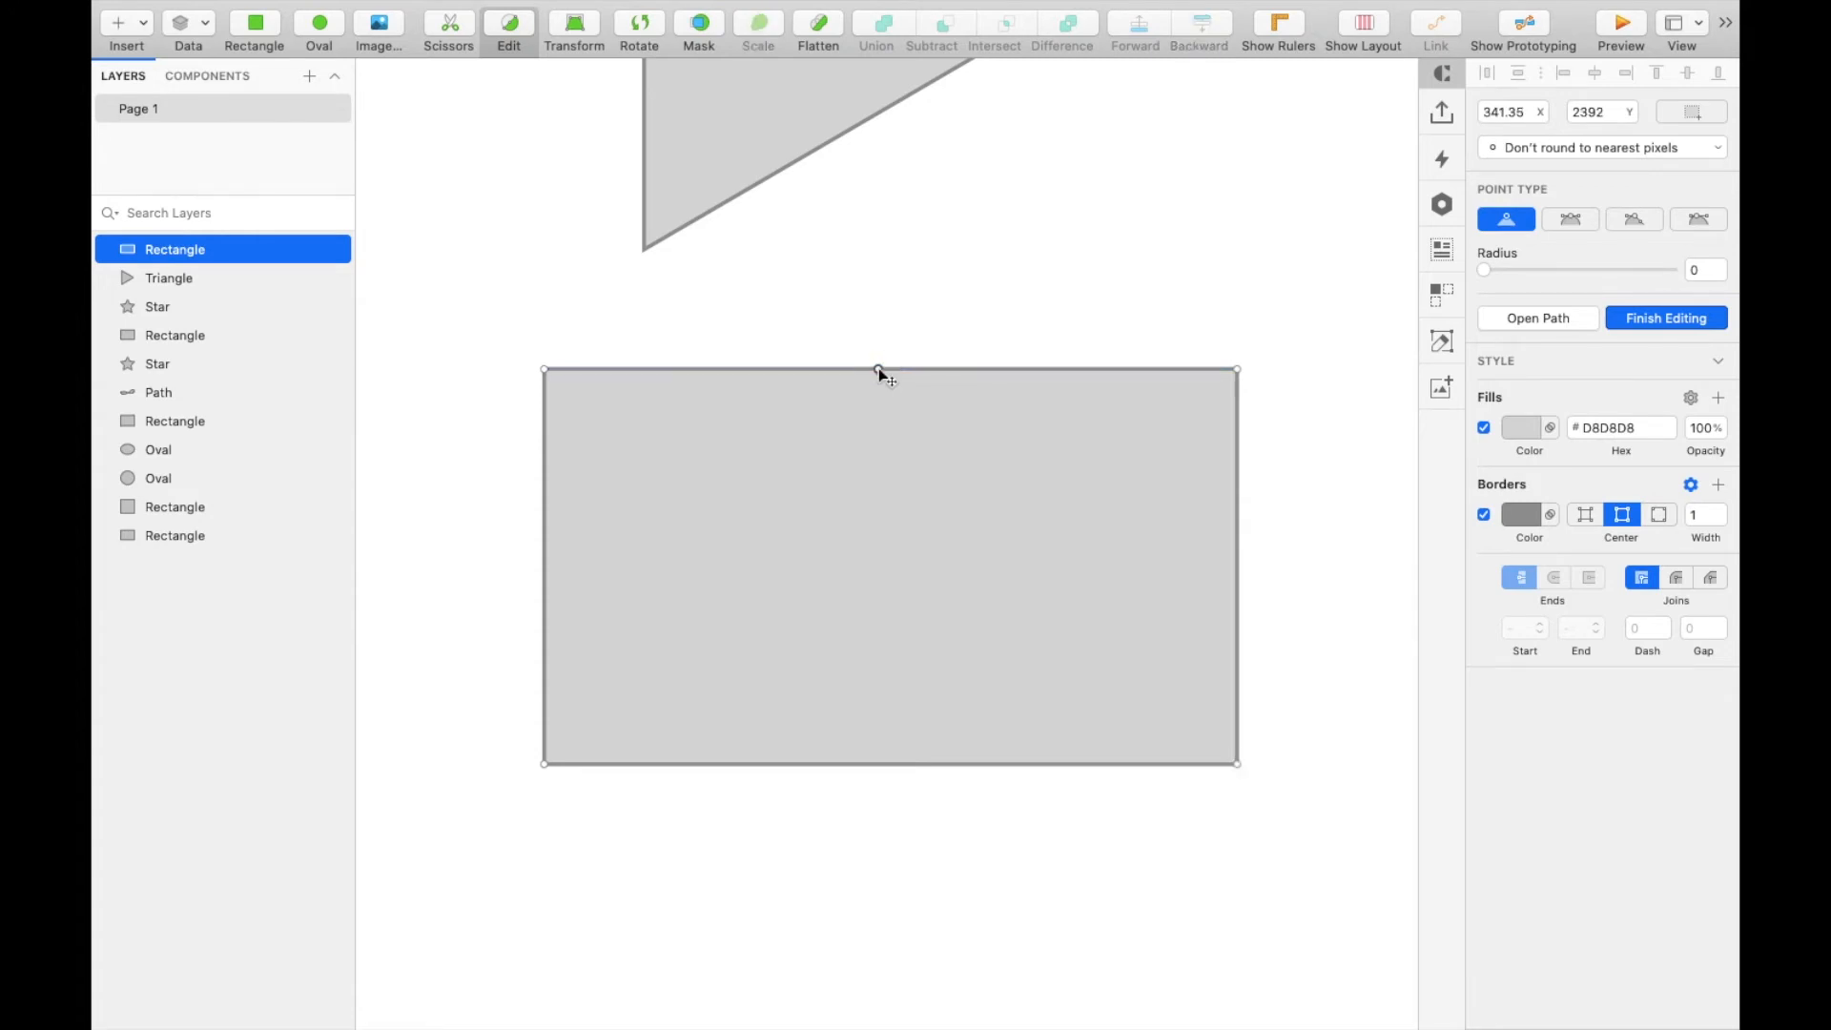
{"action": "left_click_drag", "start_coordinate": [878, 368], "coordinate": [874, 250]}
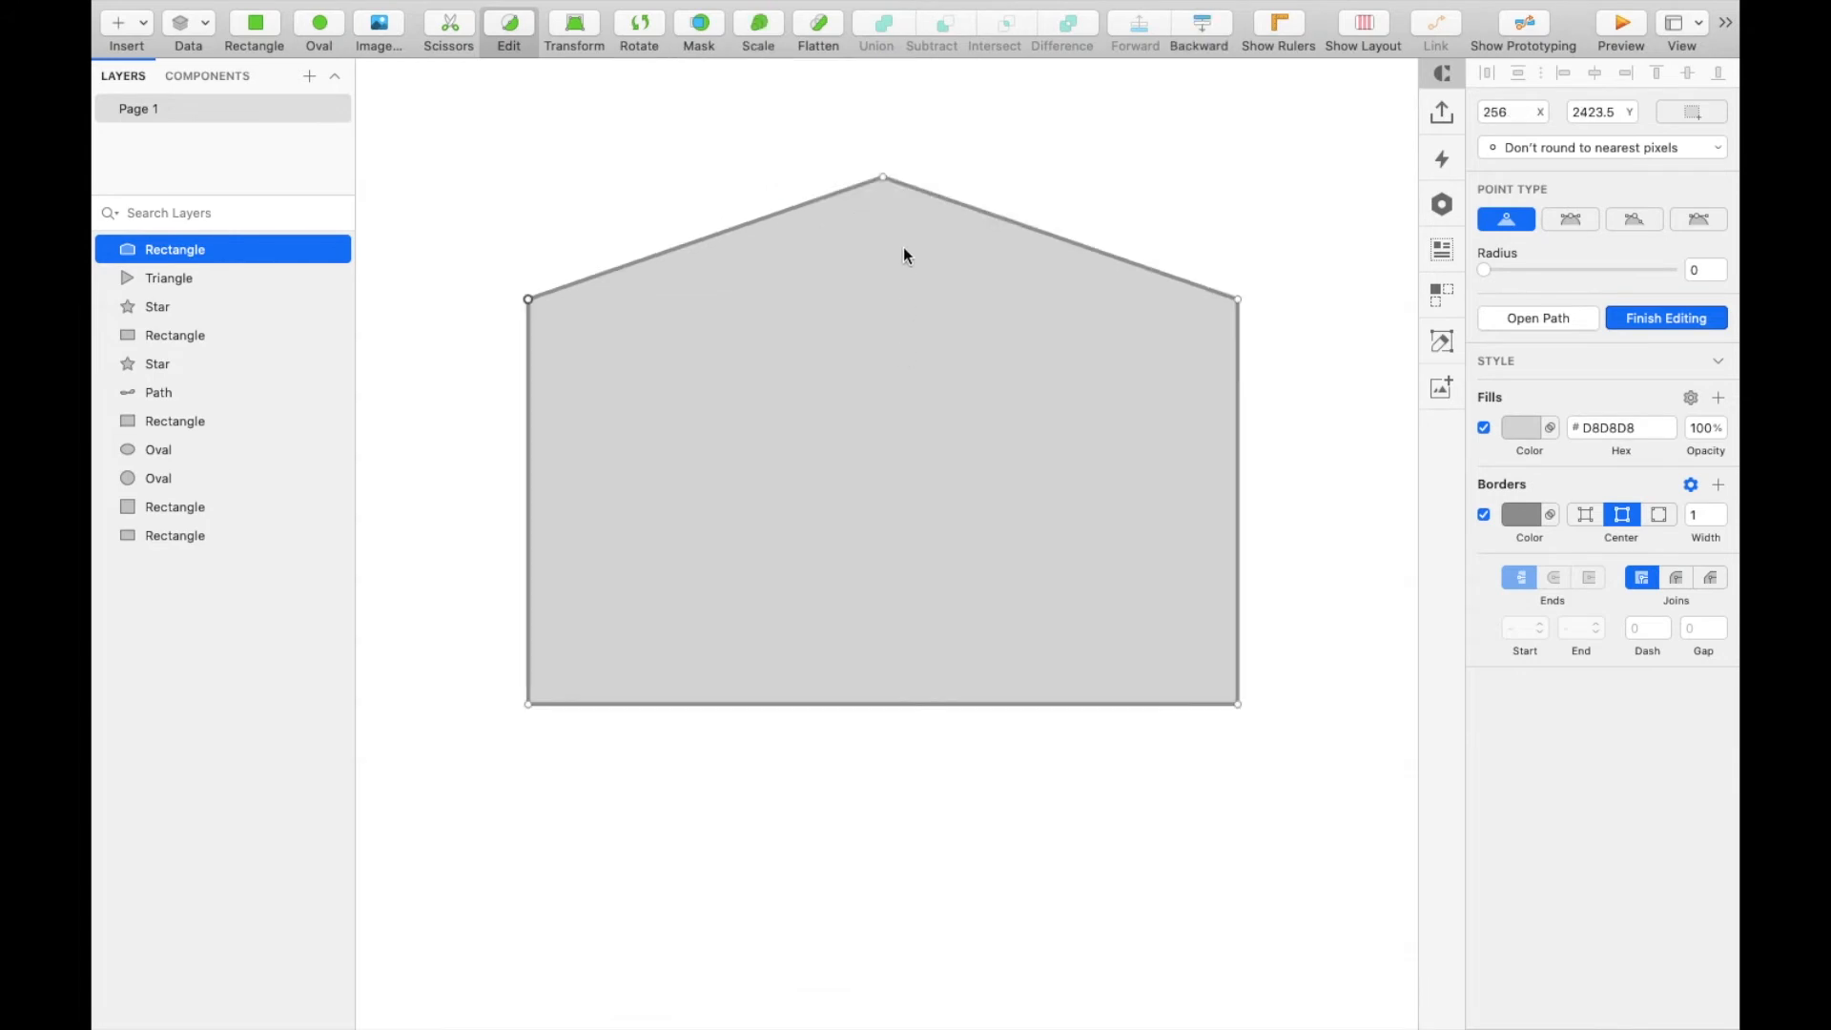
{"action": "left_click", "coordinate": [884, 179]}
{"action": "left_click", "coordinate": [1567, 221]}
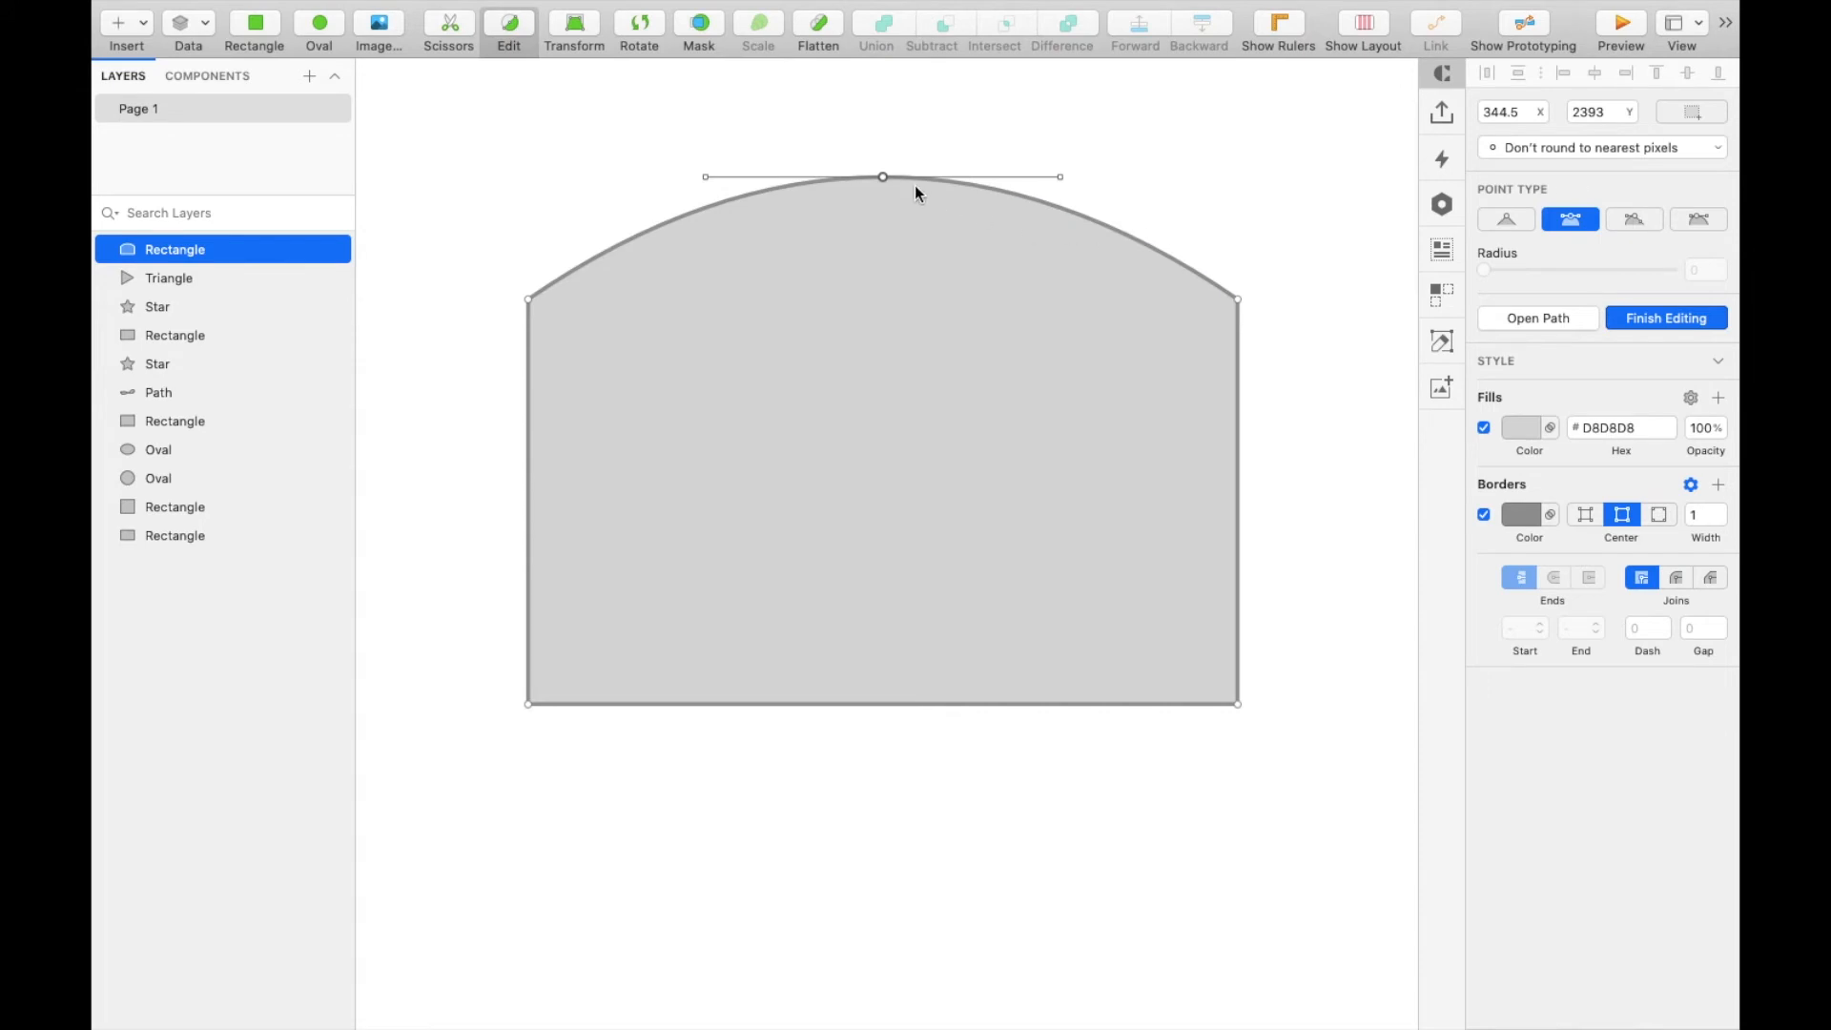
{"action": "left_click_drag", "start_coordinate": [883, 178], "coordinate": [883, 174]}
{"action": "mouse_move", "coordinate": [1060, 175]}
{"action": "left_mouse_down"}
{"action": "mouse_move", "coordinate": [1004, 137]}
{"action": "mouse_move", "coordinate": [1054, 168]}
{"action": "mouse_move", "coordinate": [1057, 221]}
{"action": "mouse_move", "coordinate": [1072, 175]}
{"action": "left_mouse_up"}
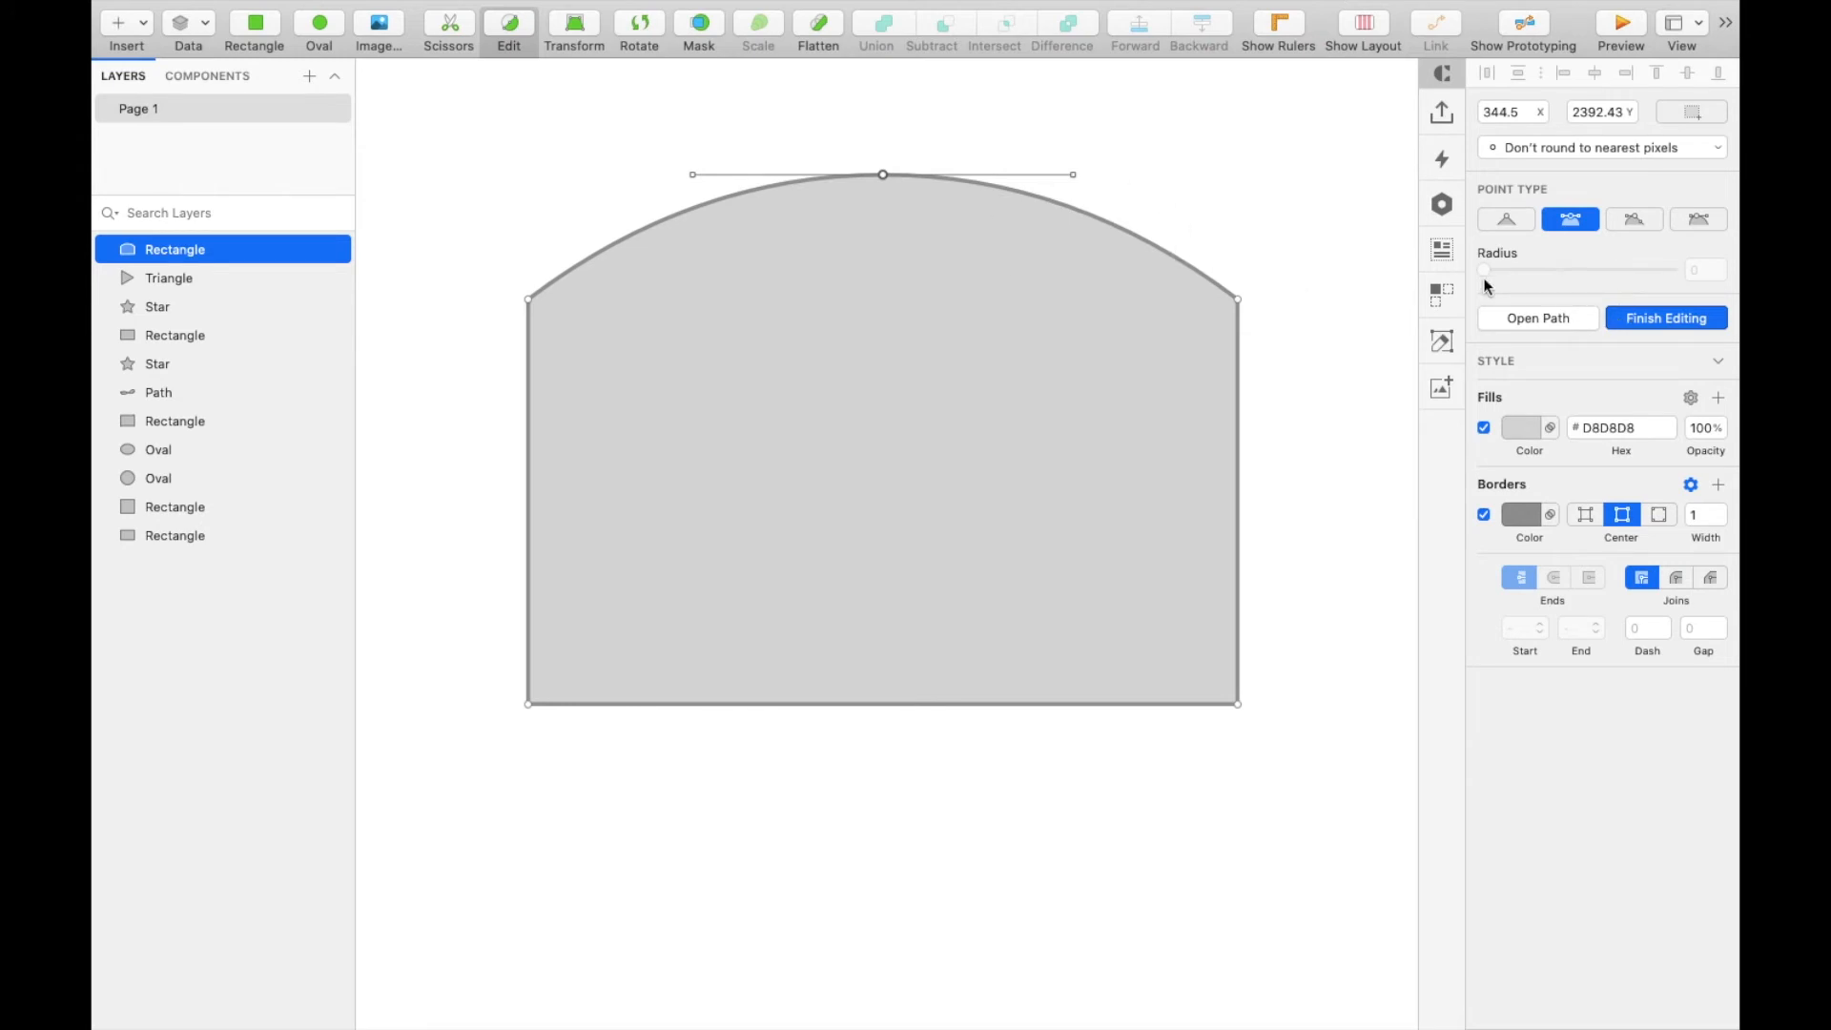
{"action": "left_click", "coordinate": [1678, 319]}
Draw two stacked rectangles about 177 wide below the arched shape, the lower one about 36 high
{"action": "scroll", "coordinate": [914, 799], "scroll_direction": "down", "scroll_amount": 5}
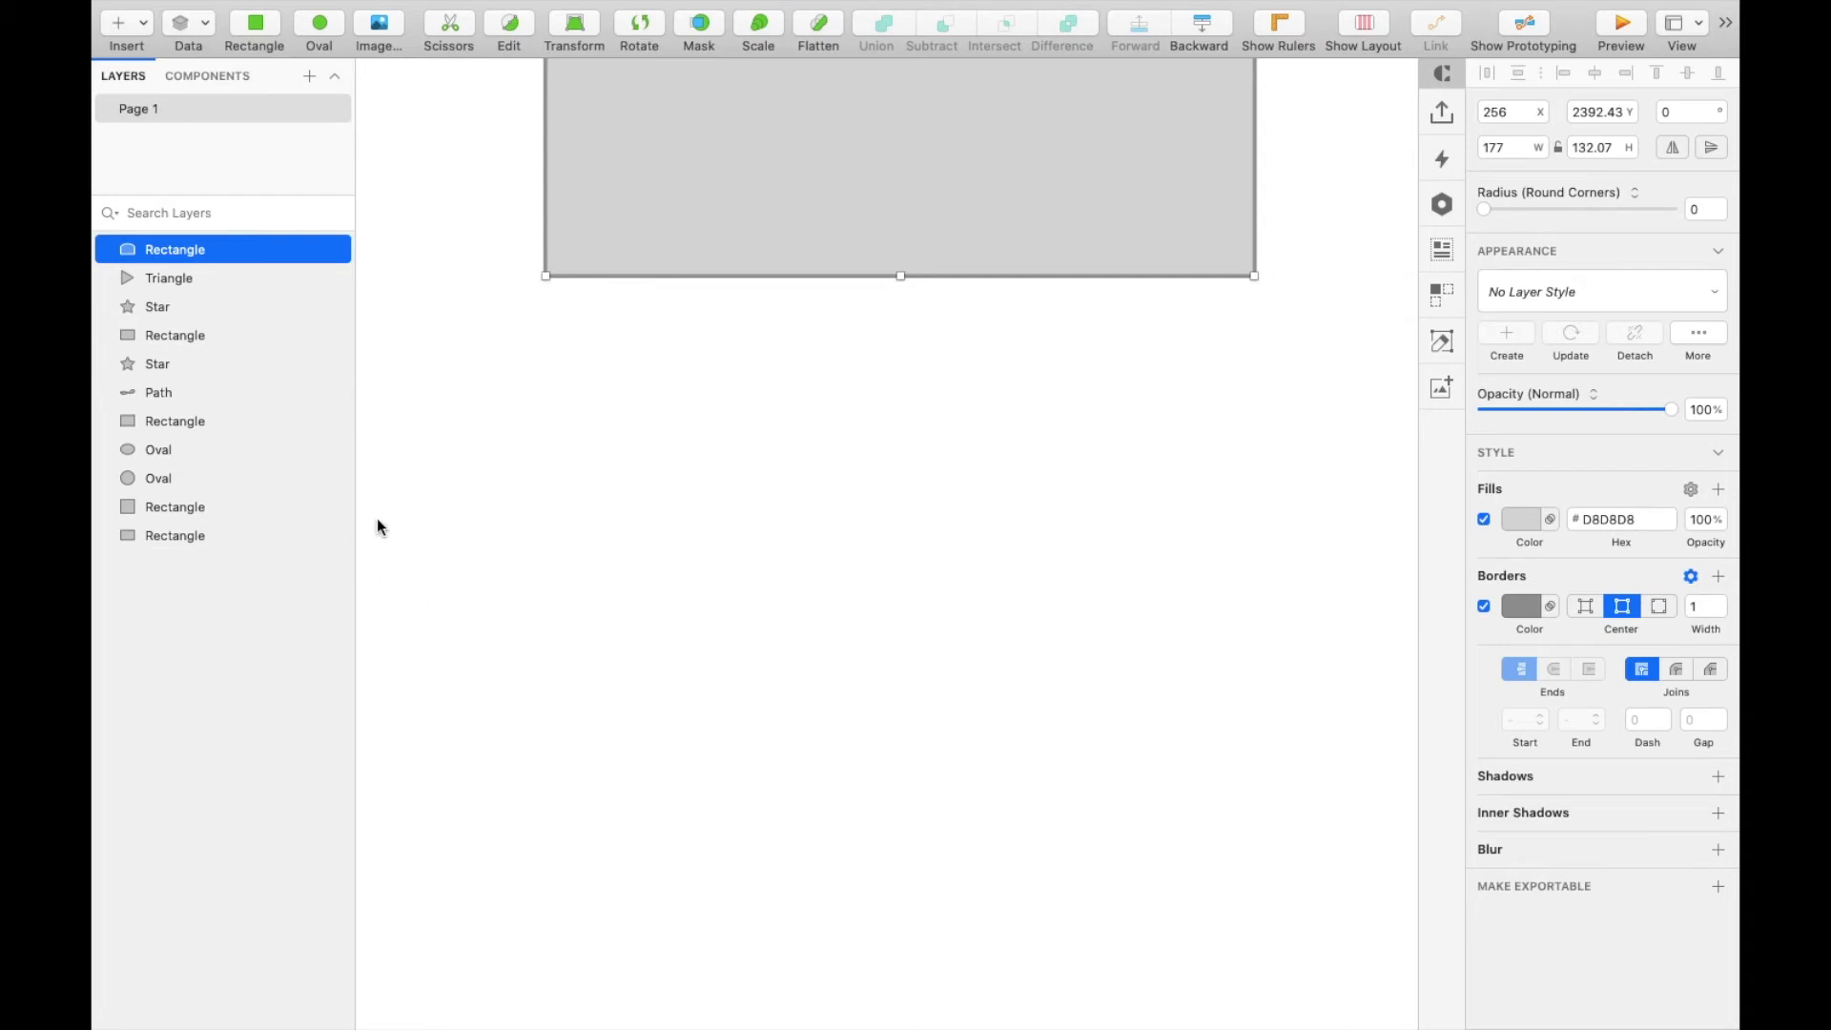
{"action": "key", "text": "r"}
{"action": "left_click_drag", "start_coordinate": [544, 466], "coordinate": [1254, 618]}
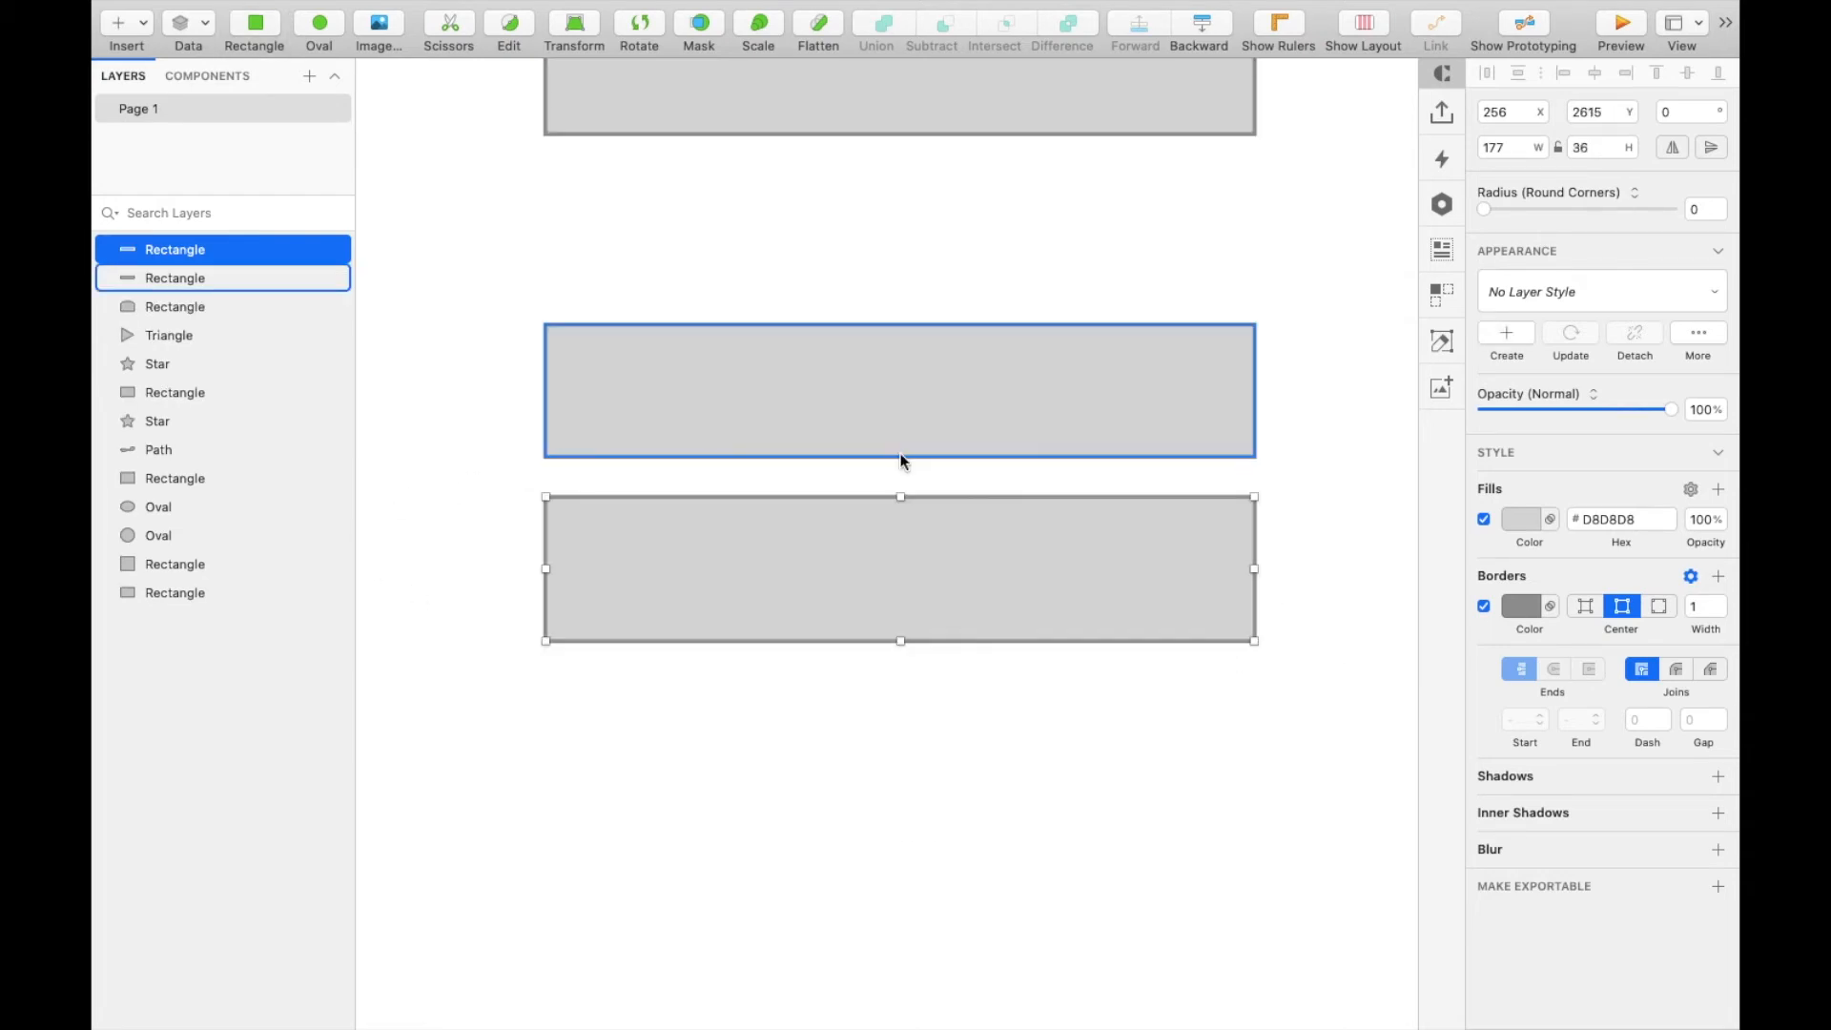
Select both stacked rectangles and transform them together, skewing their shared right side downward
{"action": "left_click", "coordinate": [900, 454], "text": "shift"}
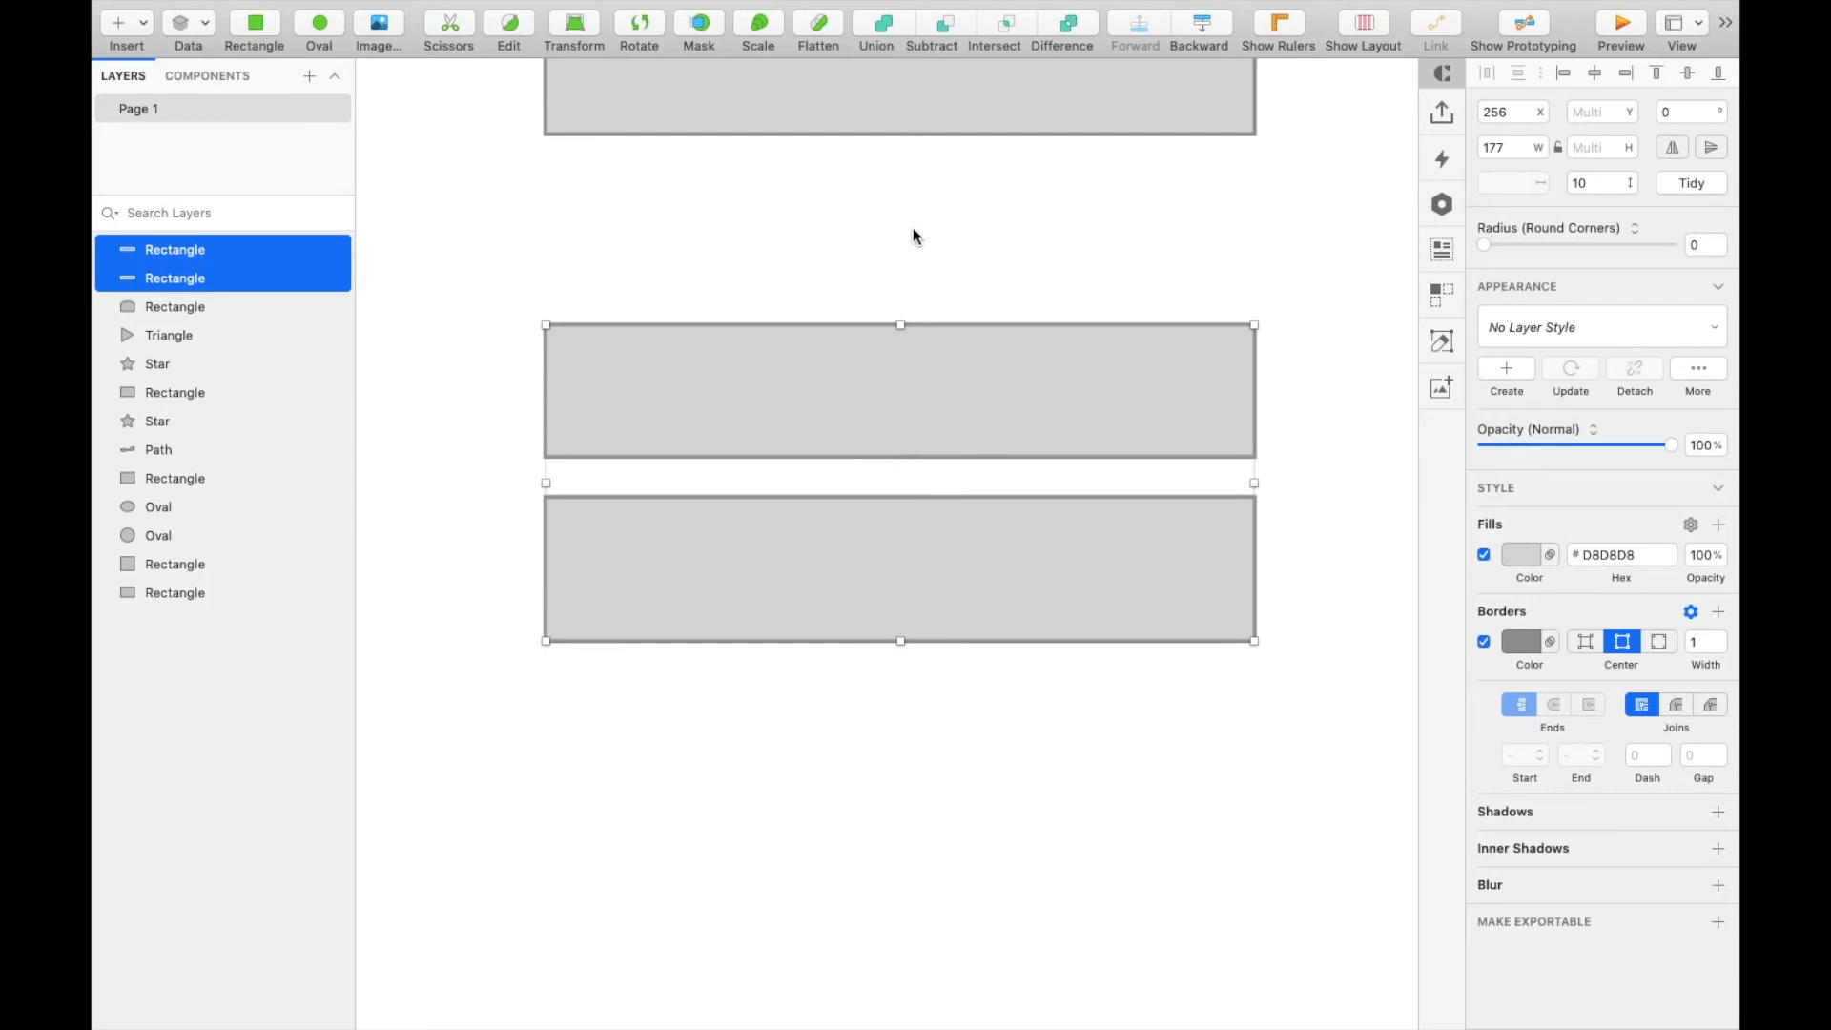
{"action": "left_click", "coordinate": [595, 29]}
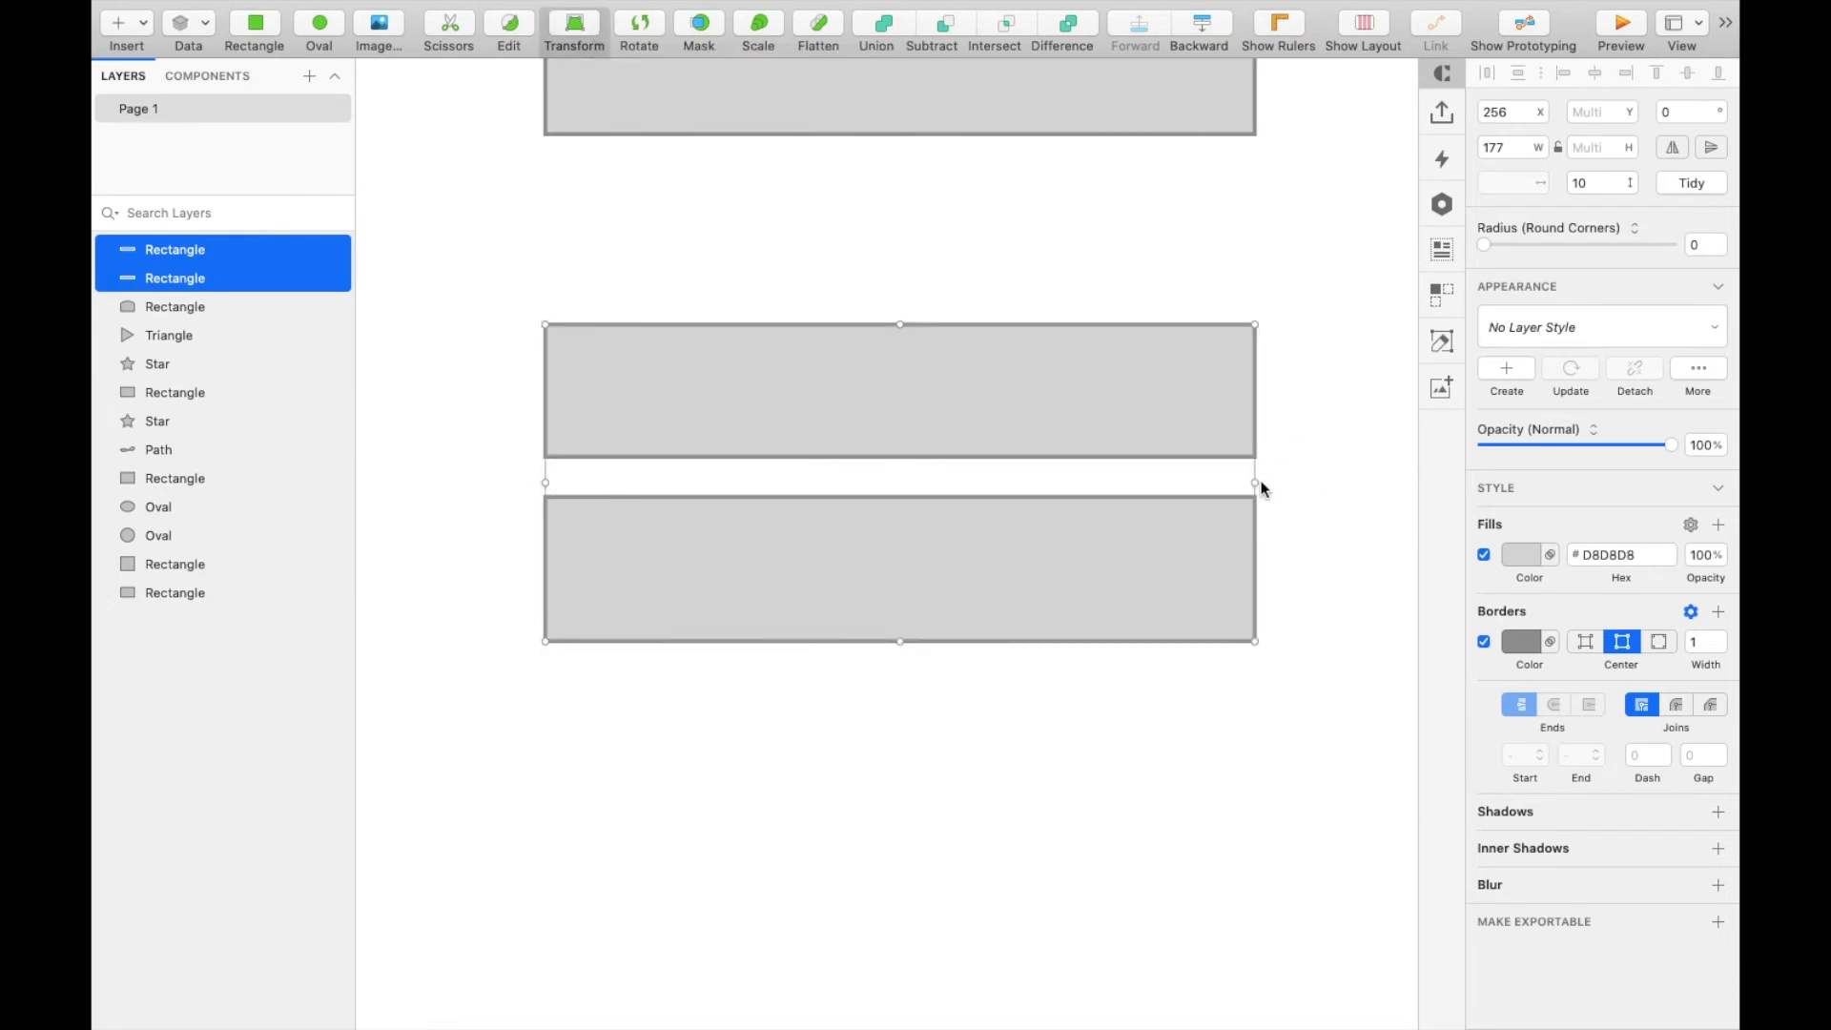
{"action": "left_click_drag", "start_coordinate": [1255, 482], "coordinate": [1267, 631]}
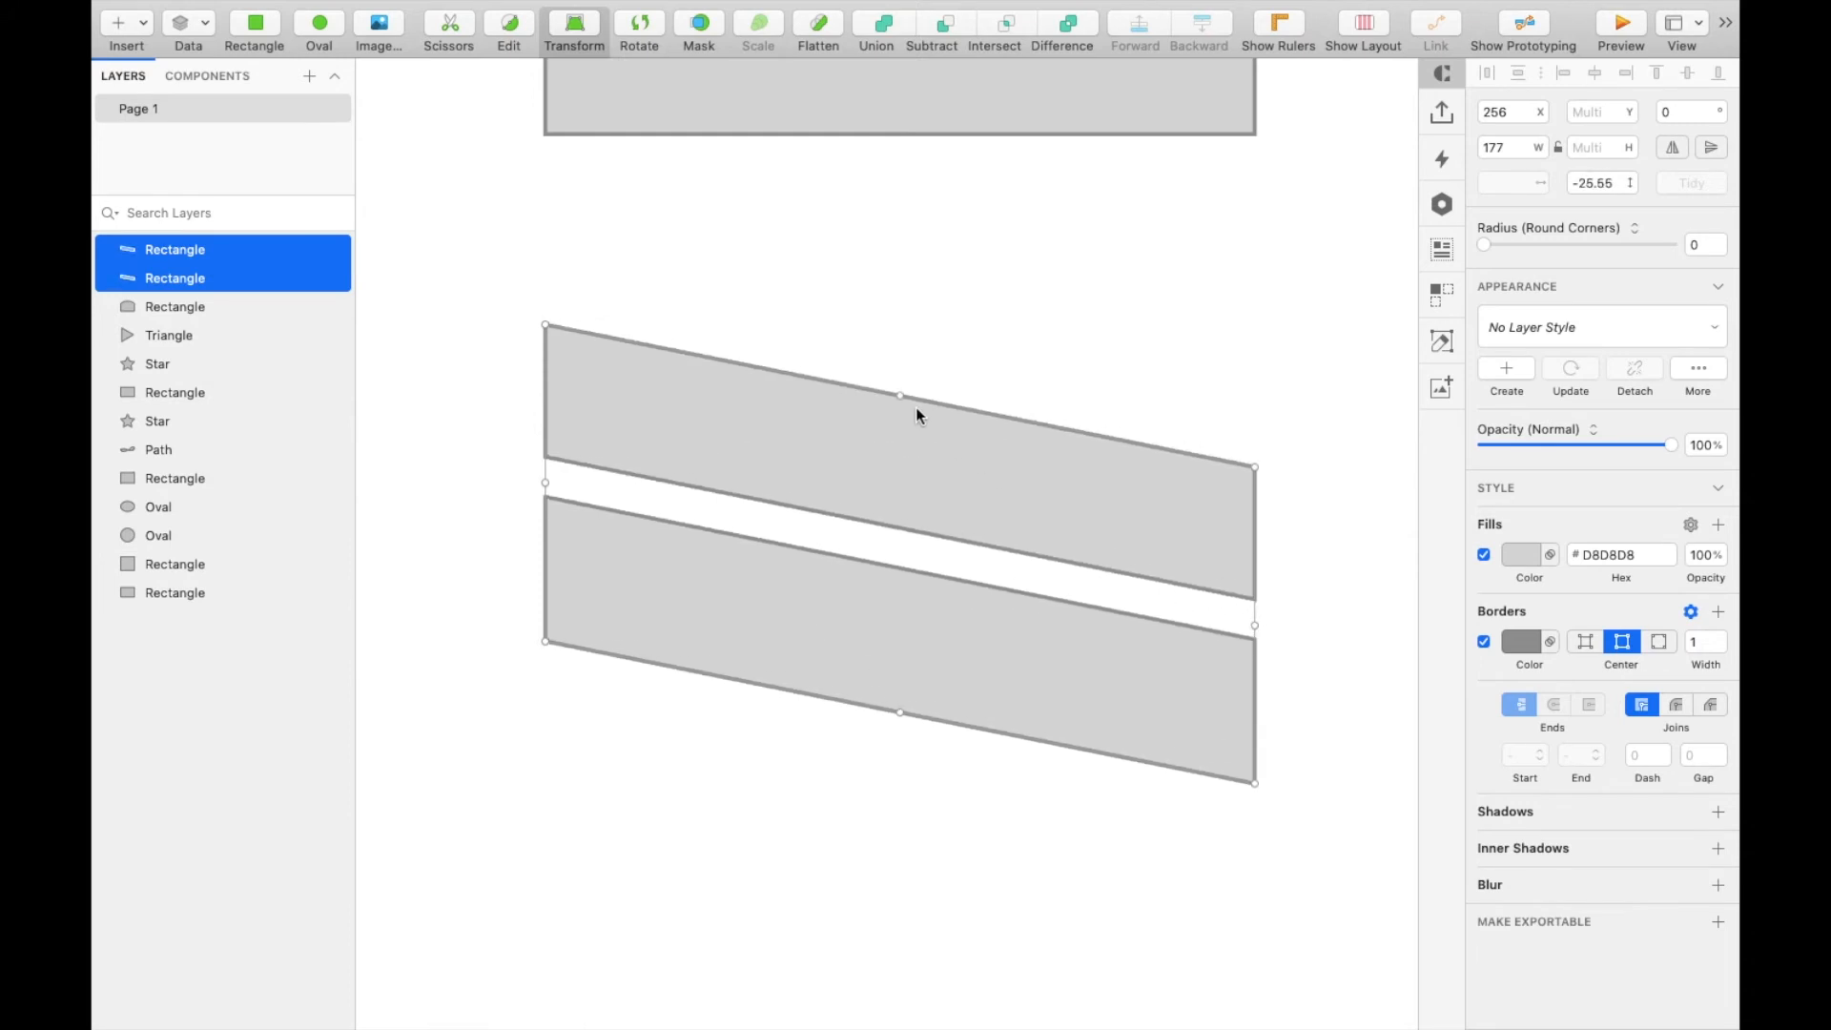
{"action": "left_click_drag", "start_coordinate": [899, 395], "coordinate": [1101, 386]}
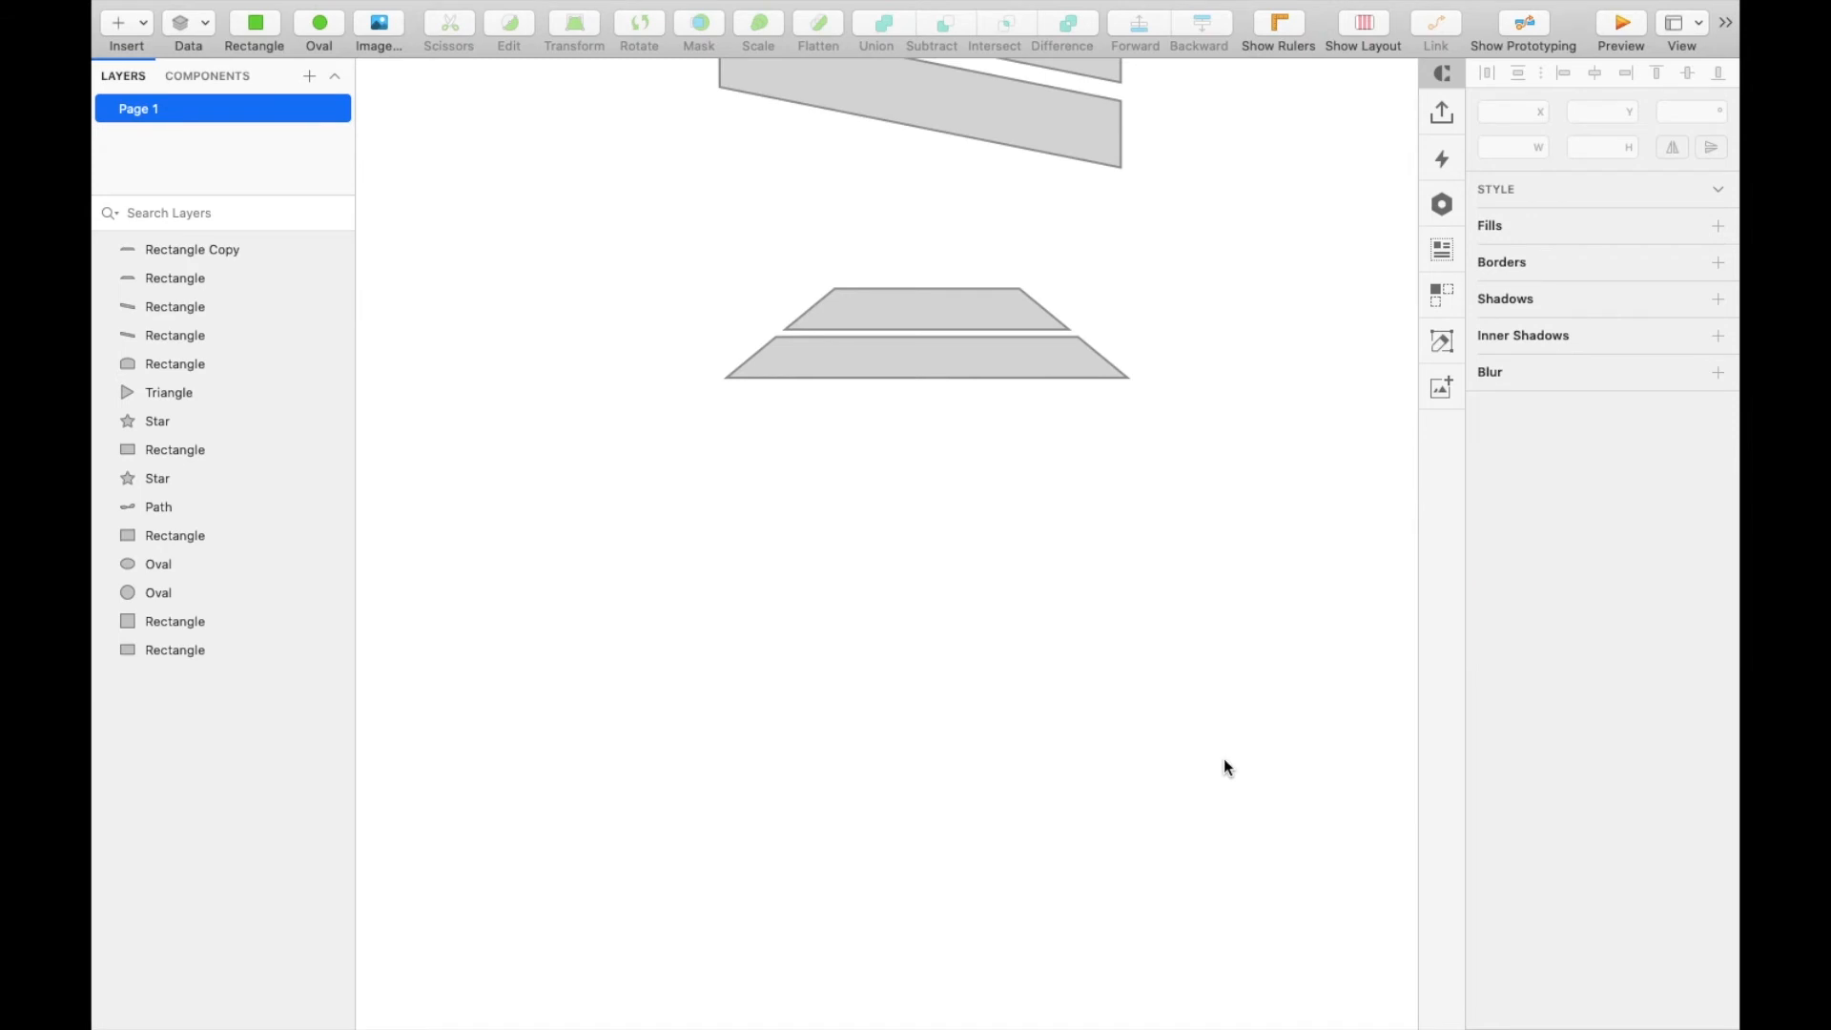
Draw an oval about 142 × 128 below the two stacked trapezoids
{"action": "key", "text": "o"}
{"action": "left_click_drag", "start_coordinate": [778, 546], "coordinate": [1099, 842]}
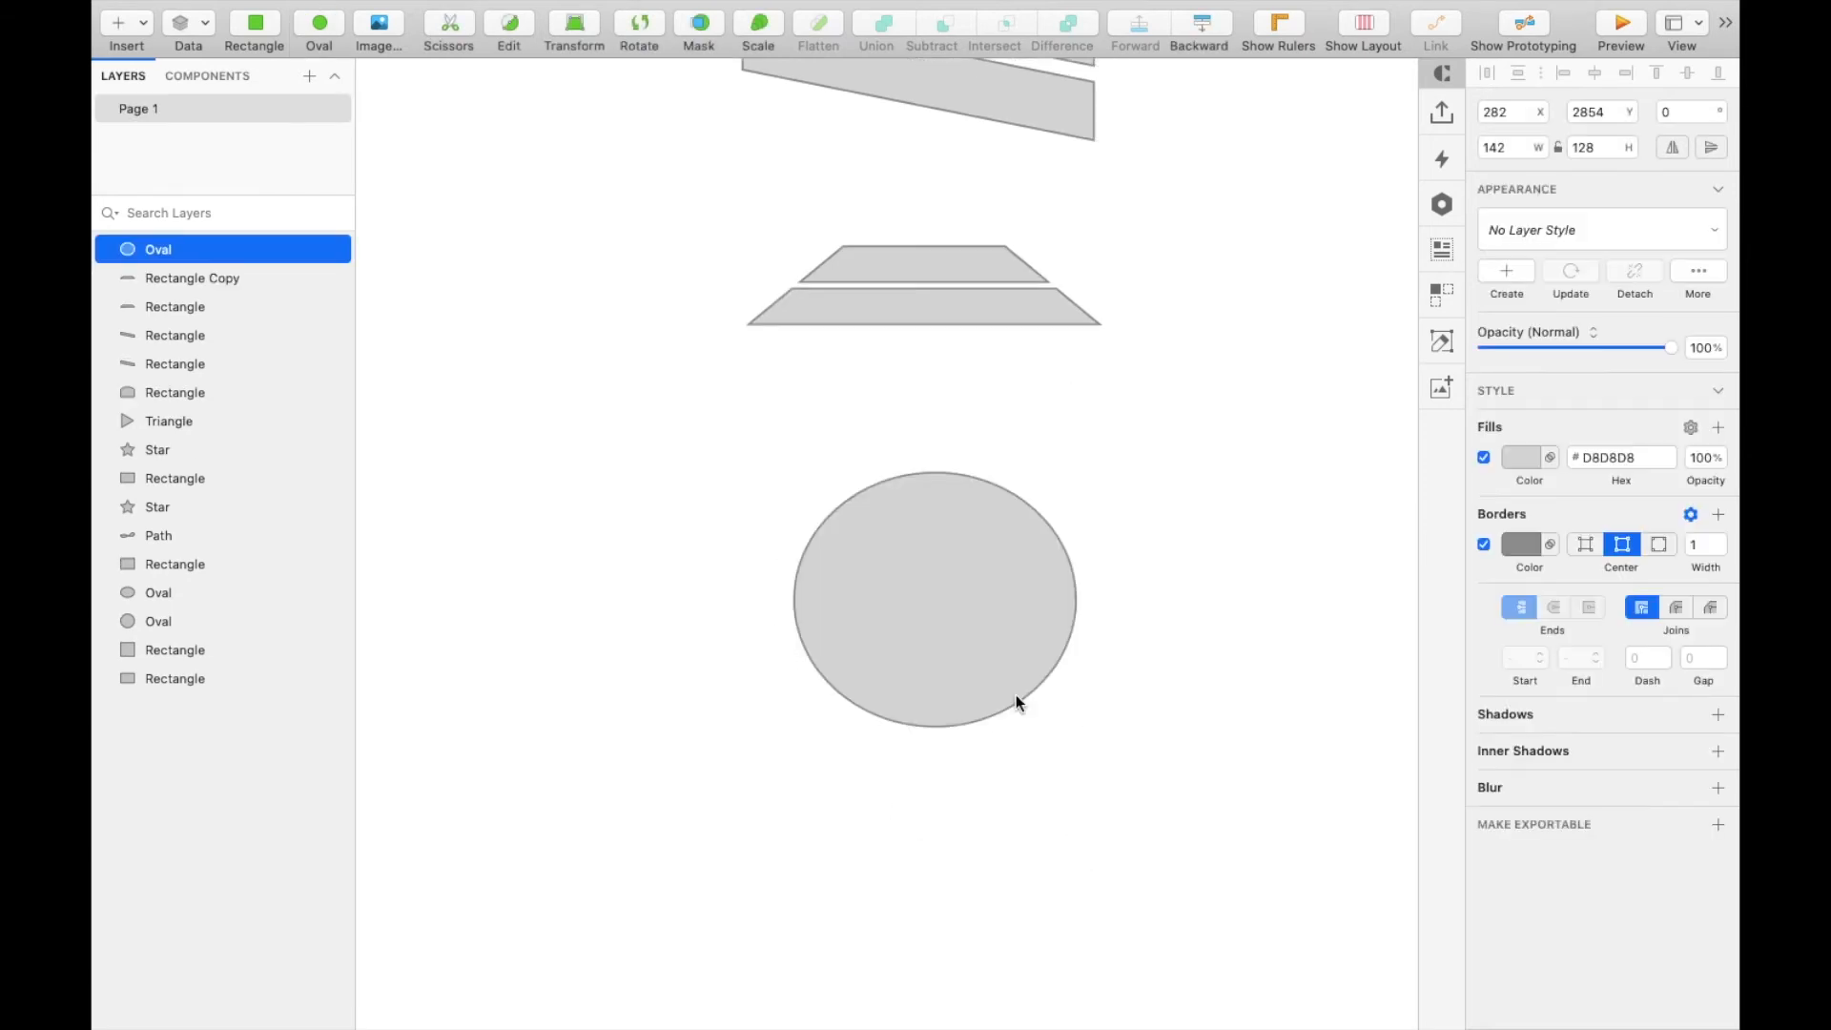
Try cutting away the oval's upper-left segment with Scissors, and undo the cut
{"action": "left_click", "coordinate": [449, 21]}
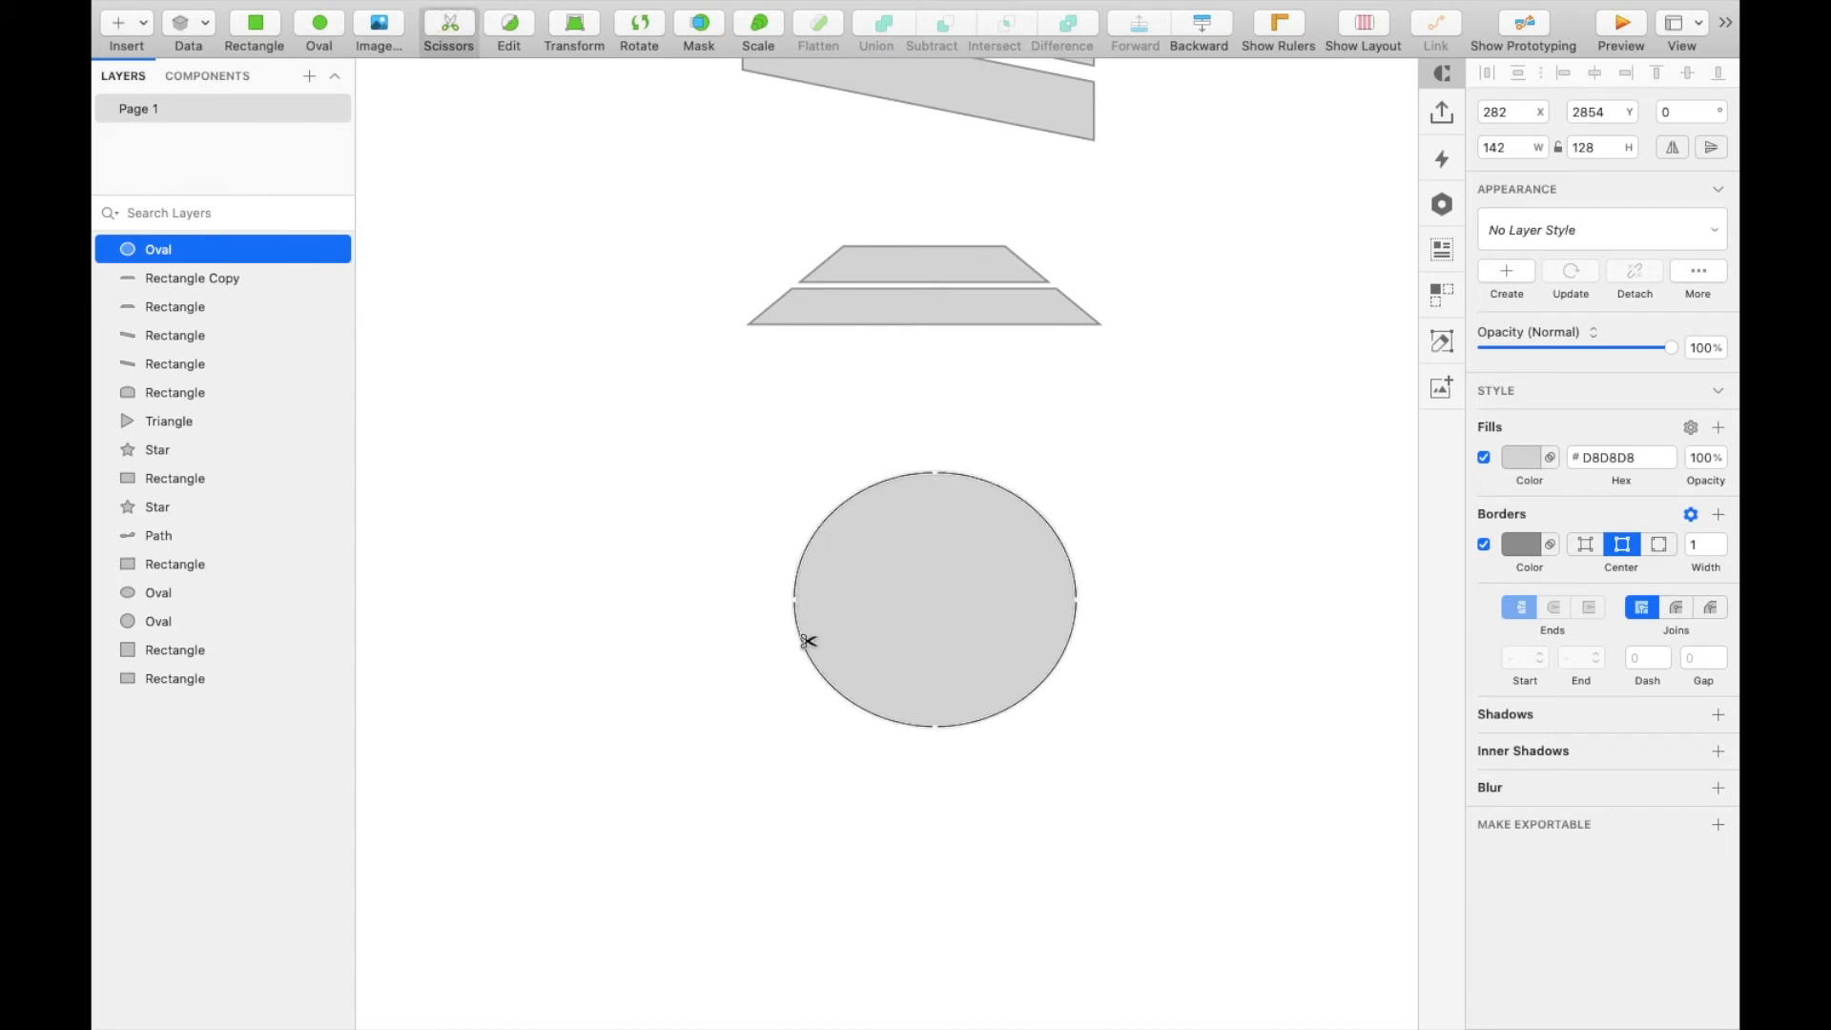
{"action": "left_click", "coordinate": [838, 502]}
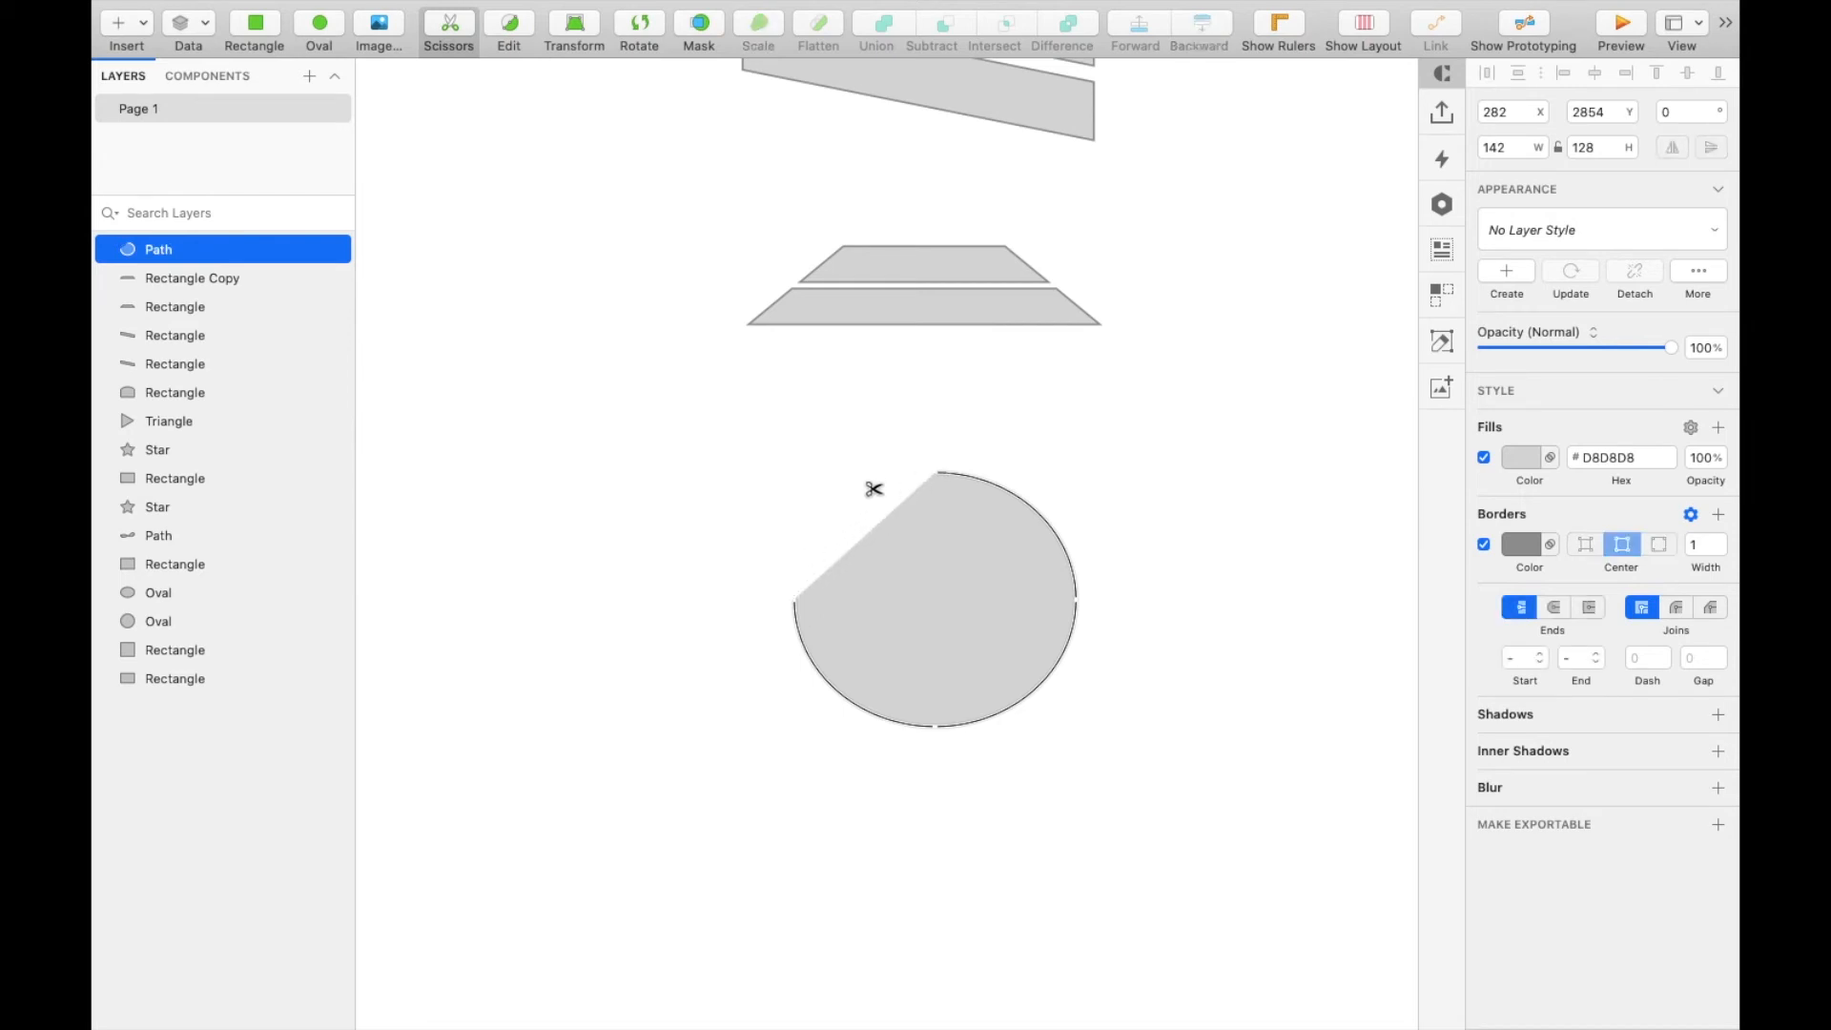
{"action": "key", "text": "super+z"}
{"action": "left_click", "coordinate": [1044, 552]}
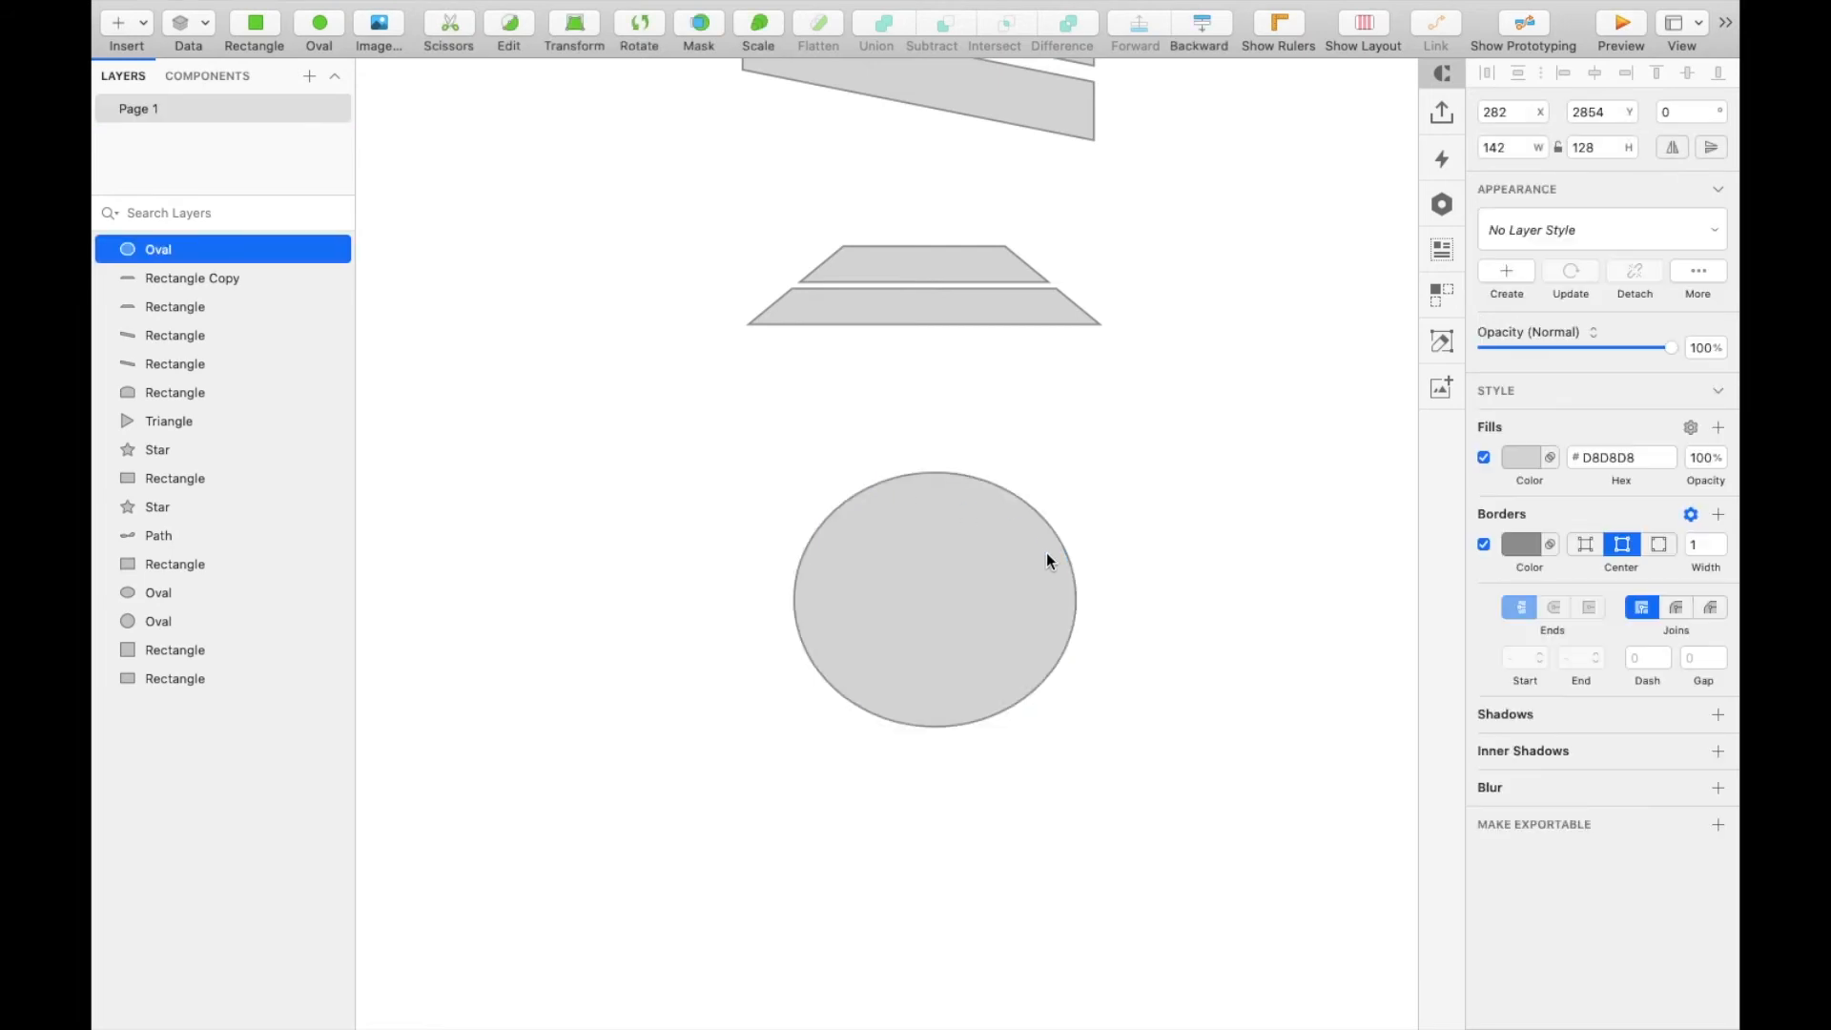
Edit the oval's points and add four extra points along its upper-right arc, starting just beside the top point
{"action": "double_click", "coordinate": [970, 565]}
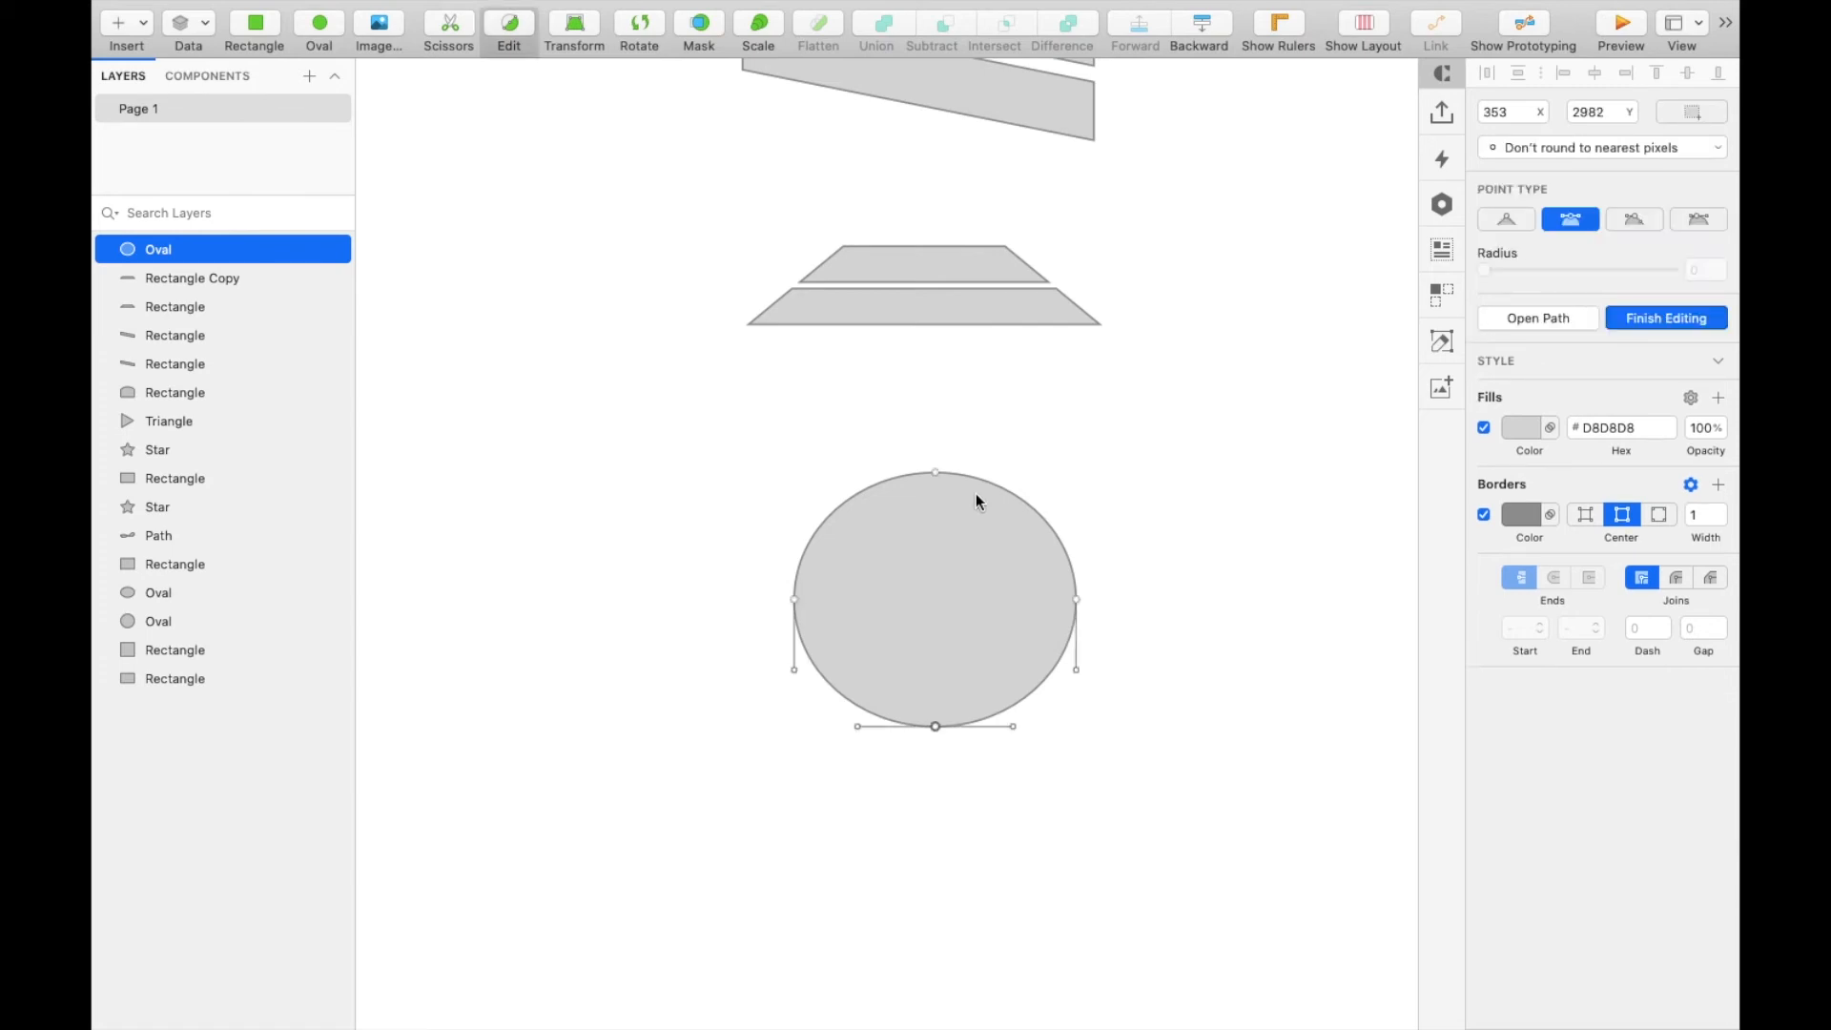
{"action": "scroll", "coordinate": [976, 500], "scroll_direction": "up", "scroll_amount": 3}
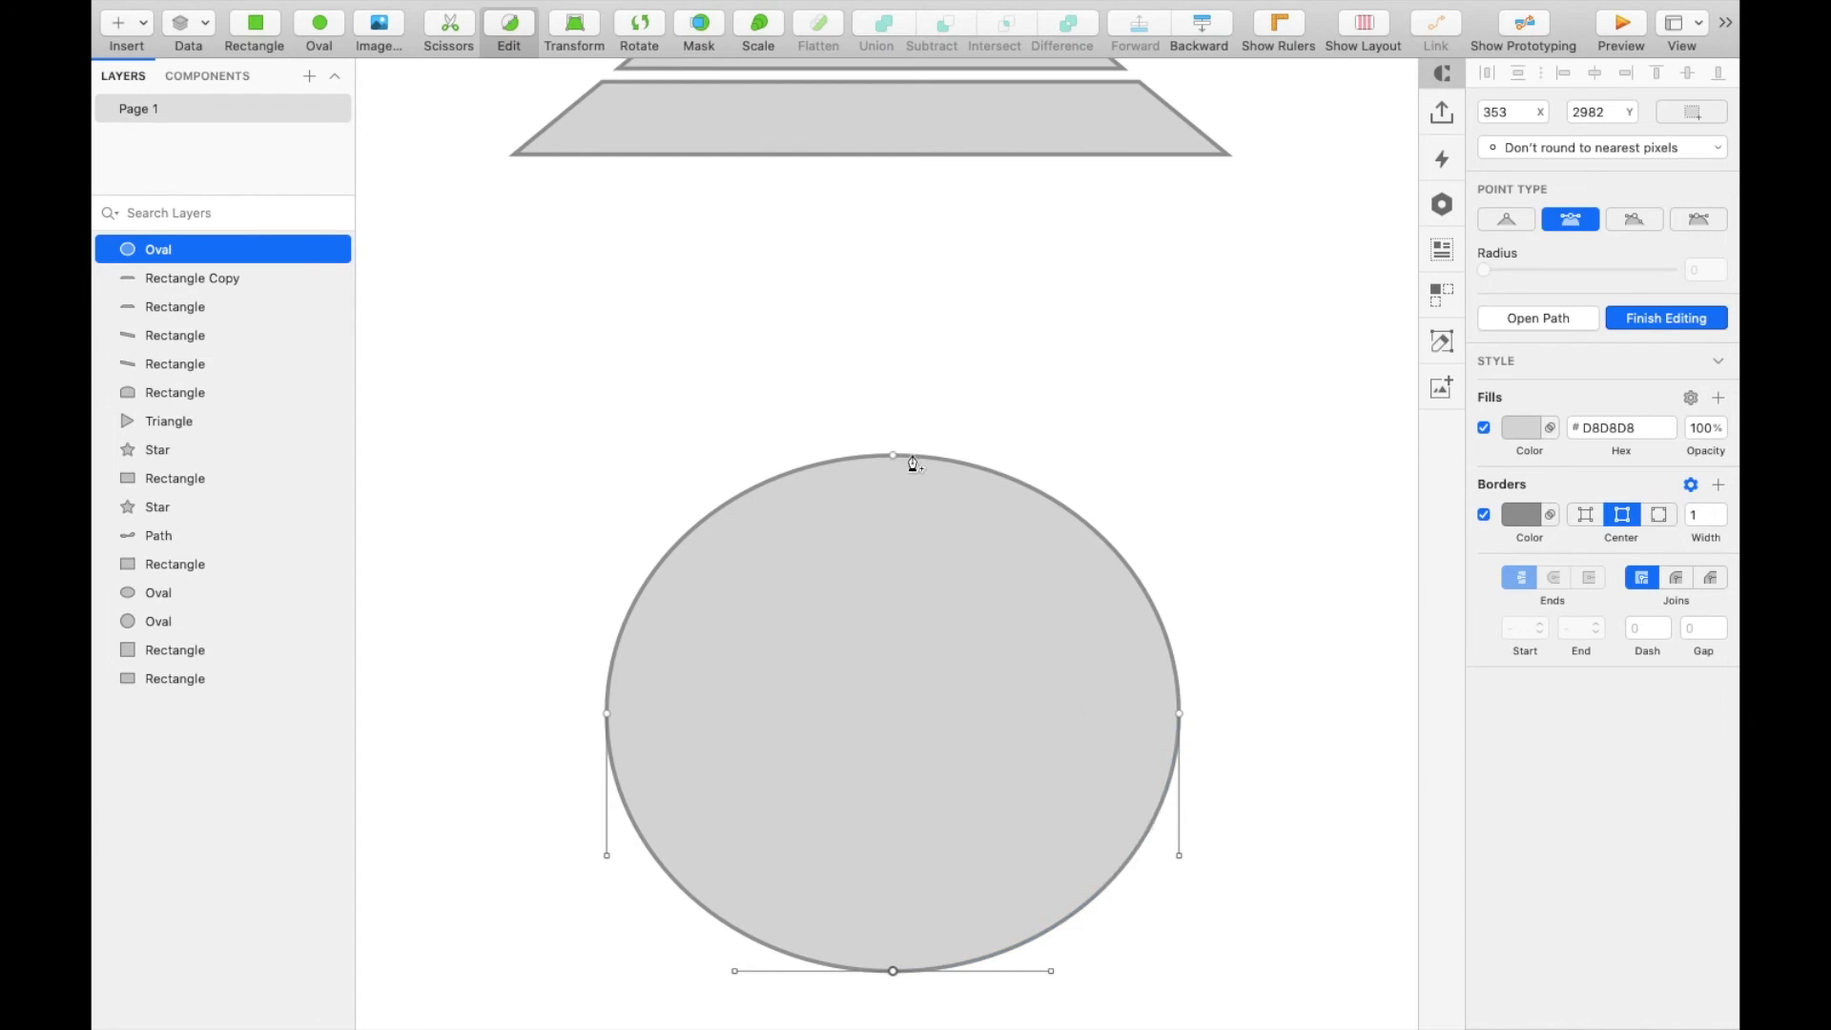
{"action": "left_click", "coordinate": [919, 458]}
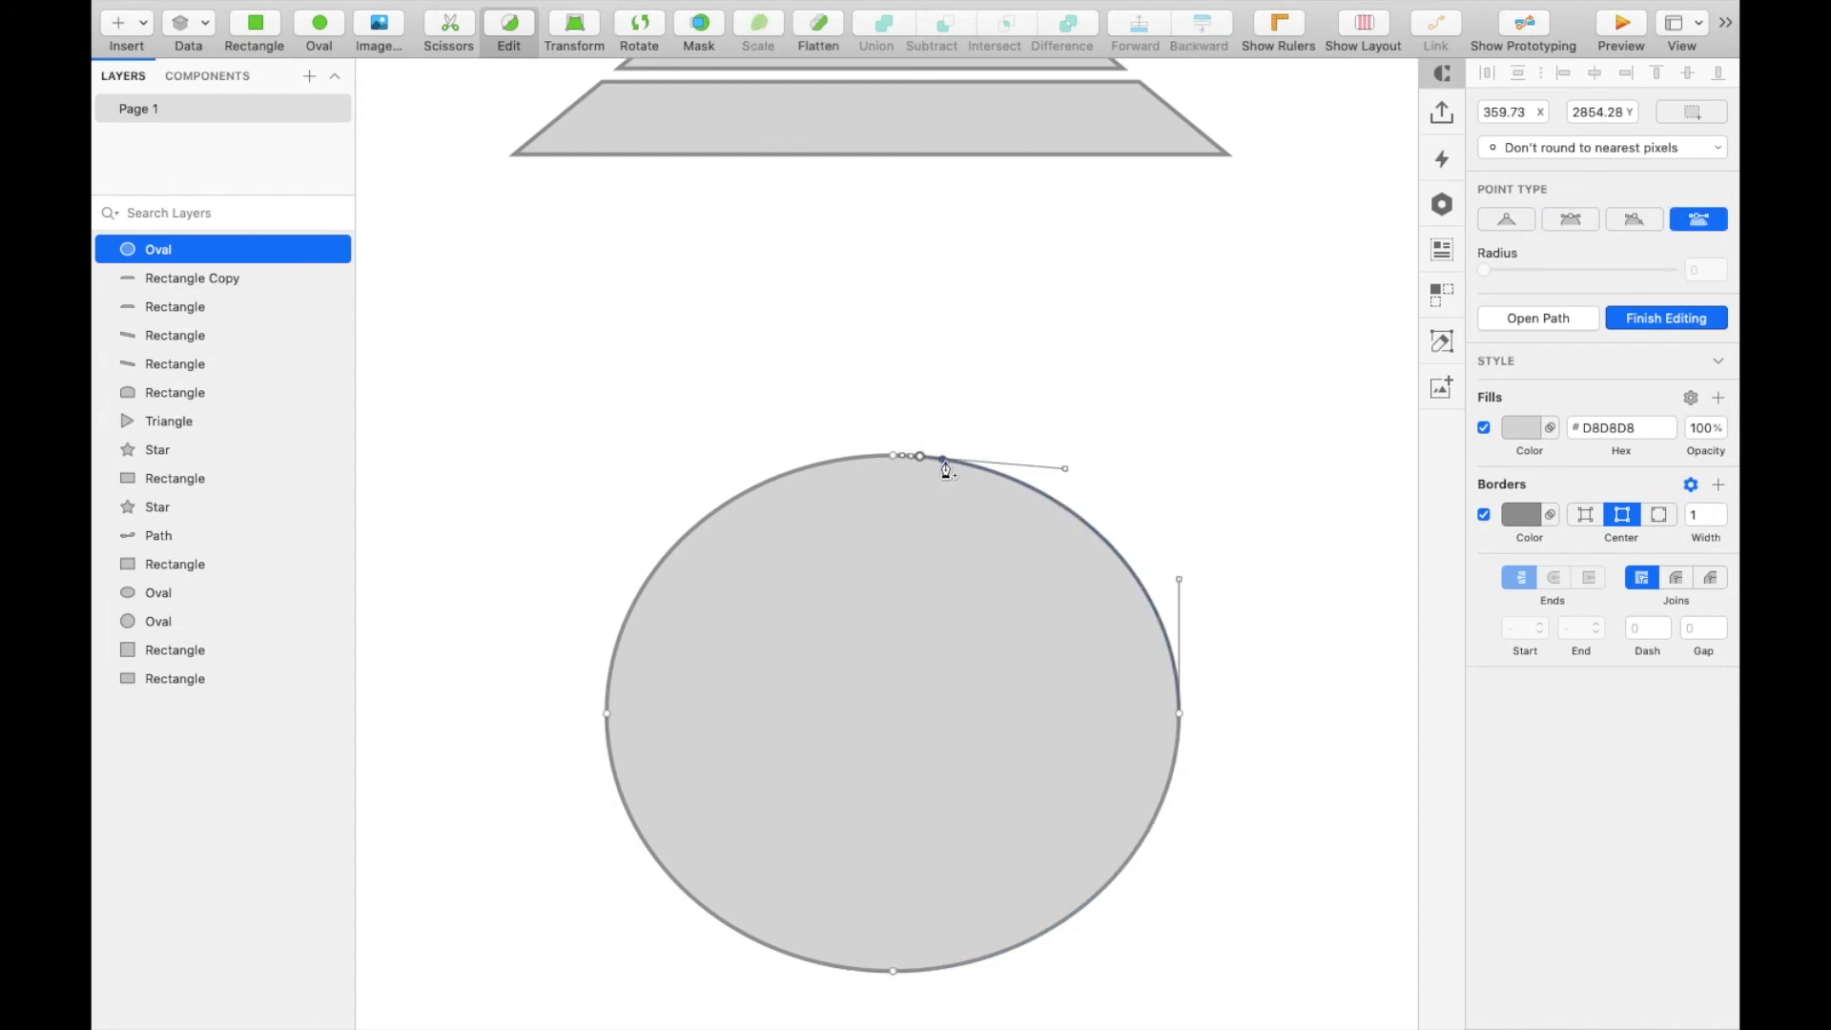
{"action": "left_click", "coordinate": [965, 466]}
{"action": "left_click", "coordinate": [1018, 483]}
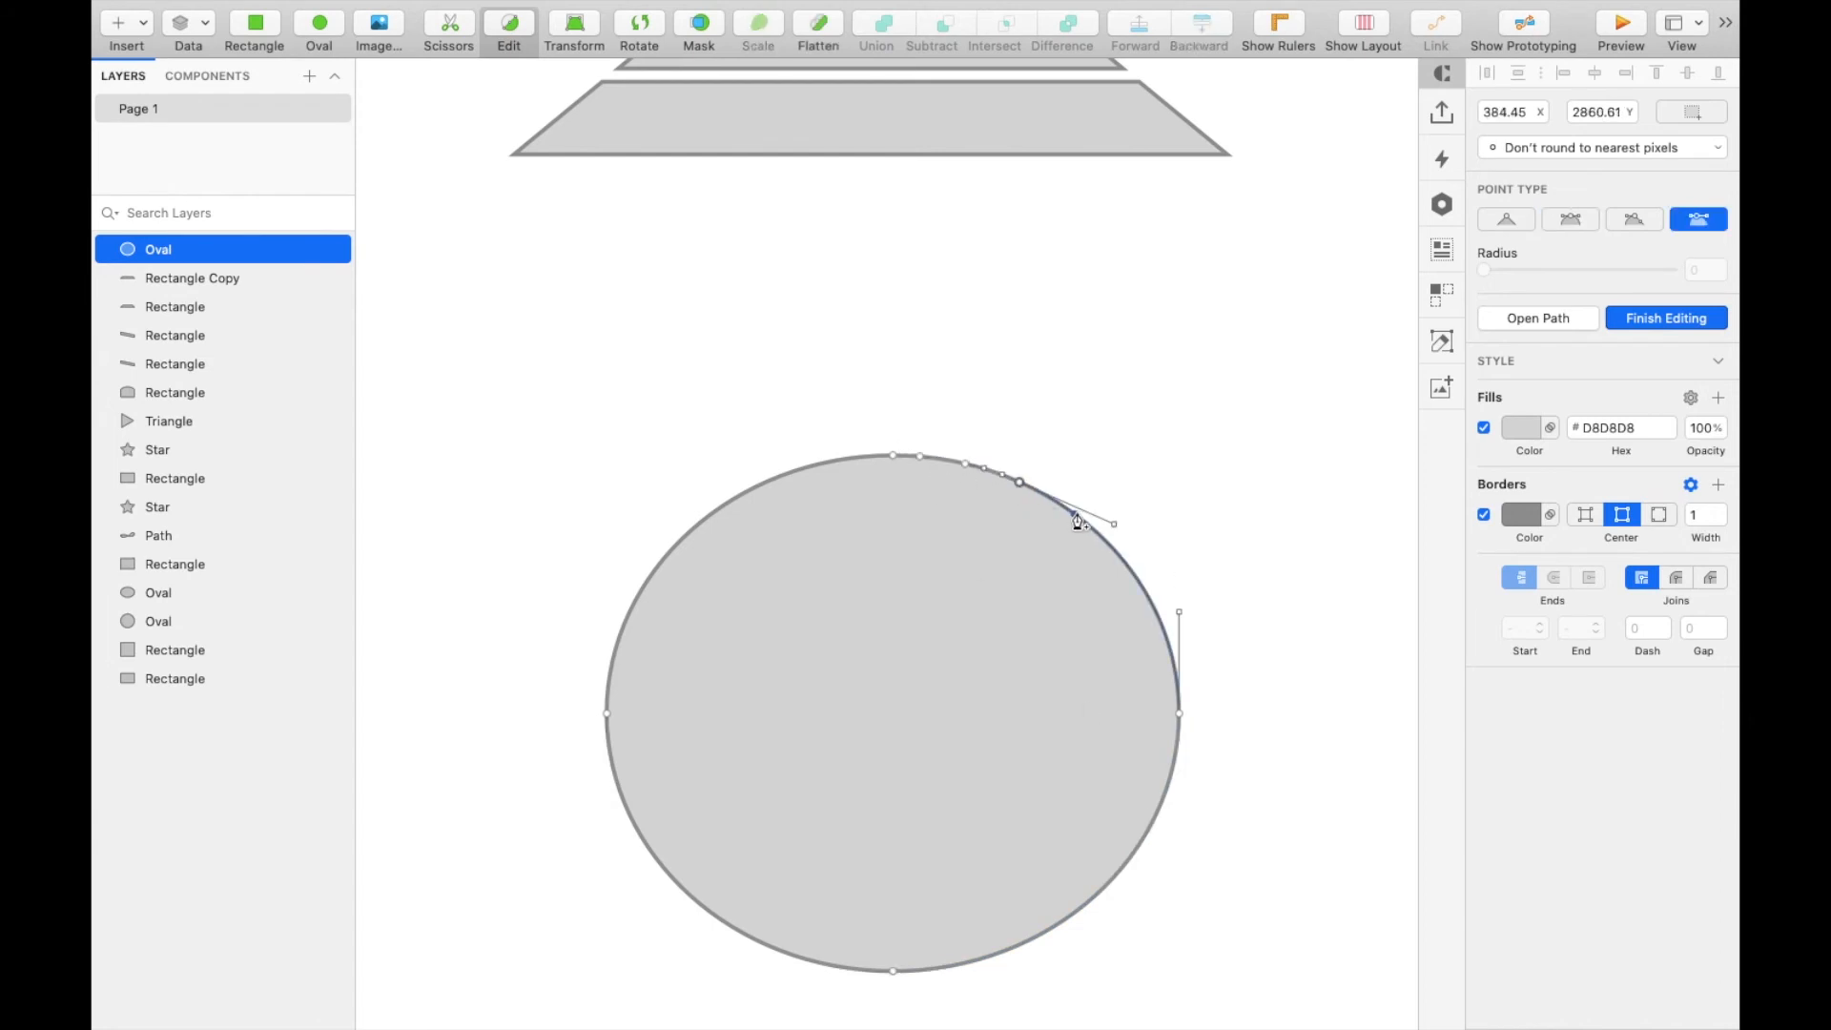
{"action": "left_click", "coordinate": [1074, 514]}
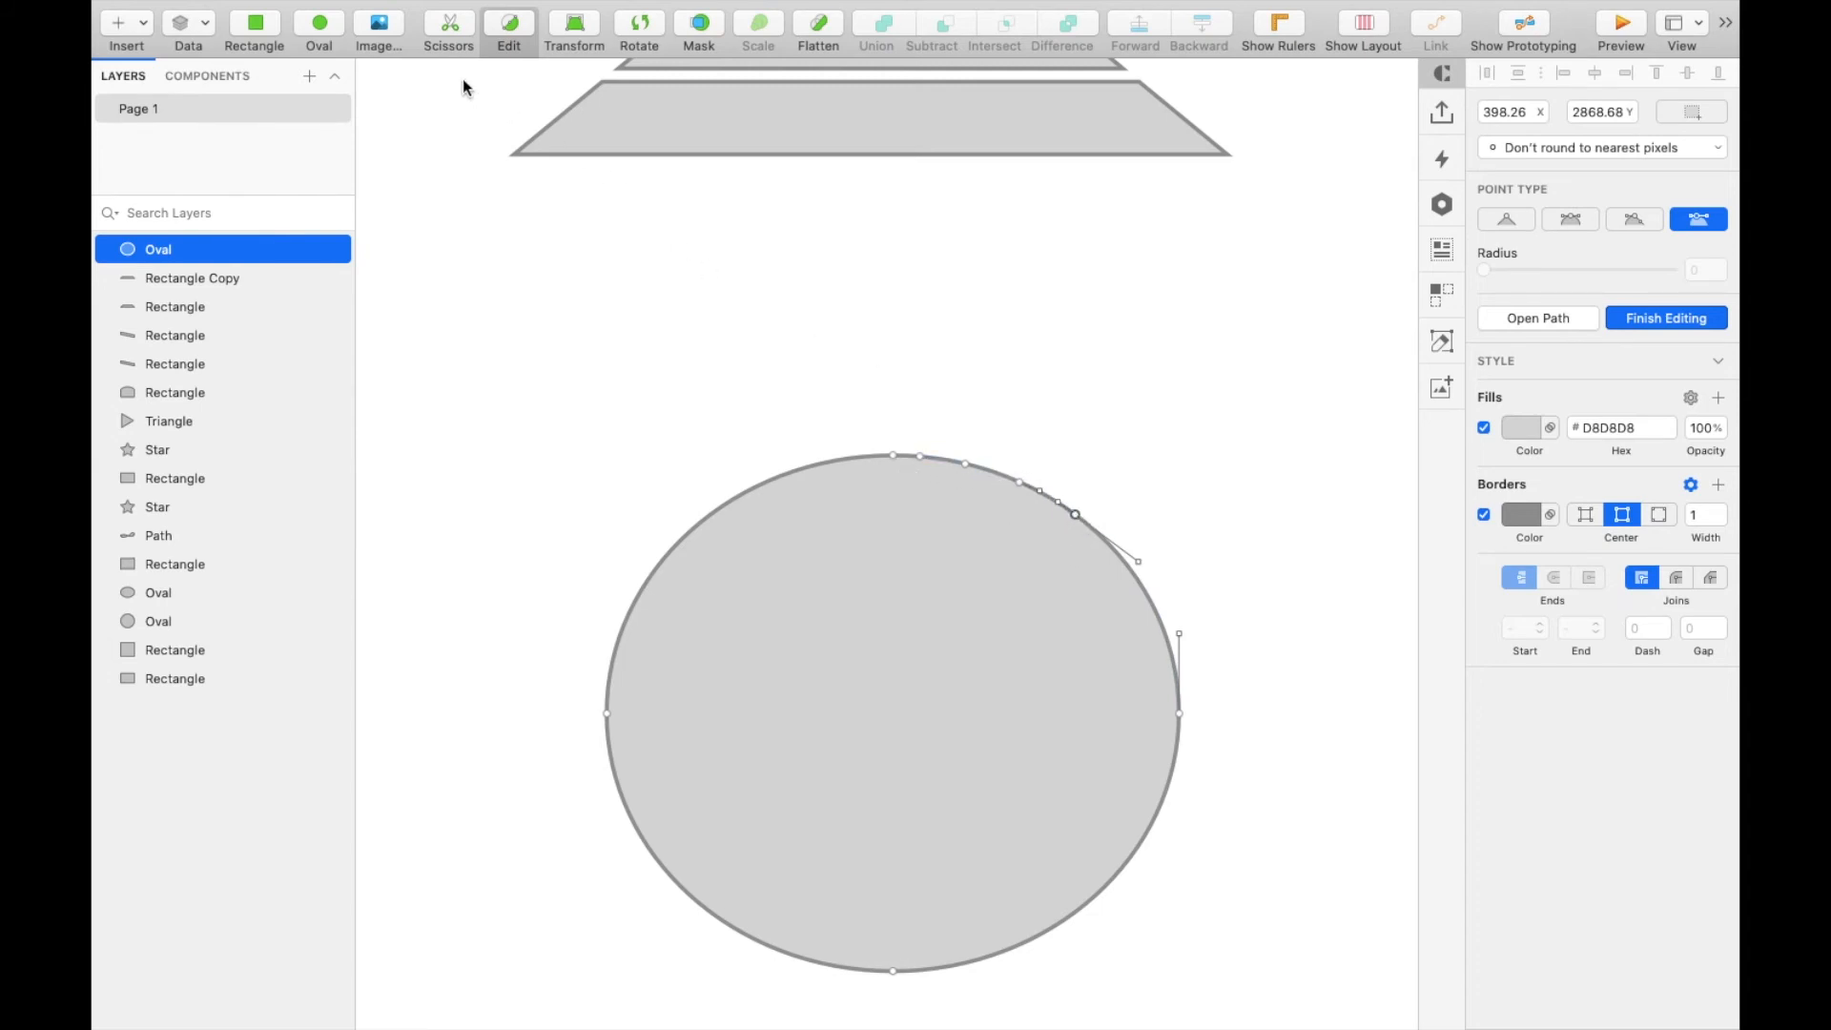
Cut away the four short segments between the oval's top point and the last added point with Scissors
{"action": "left_click", "coordinate": [456, 33]}
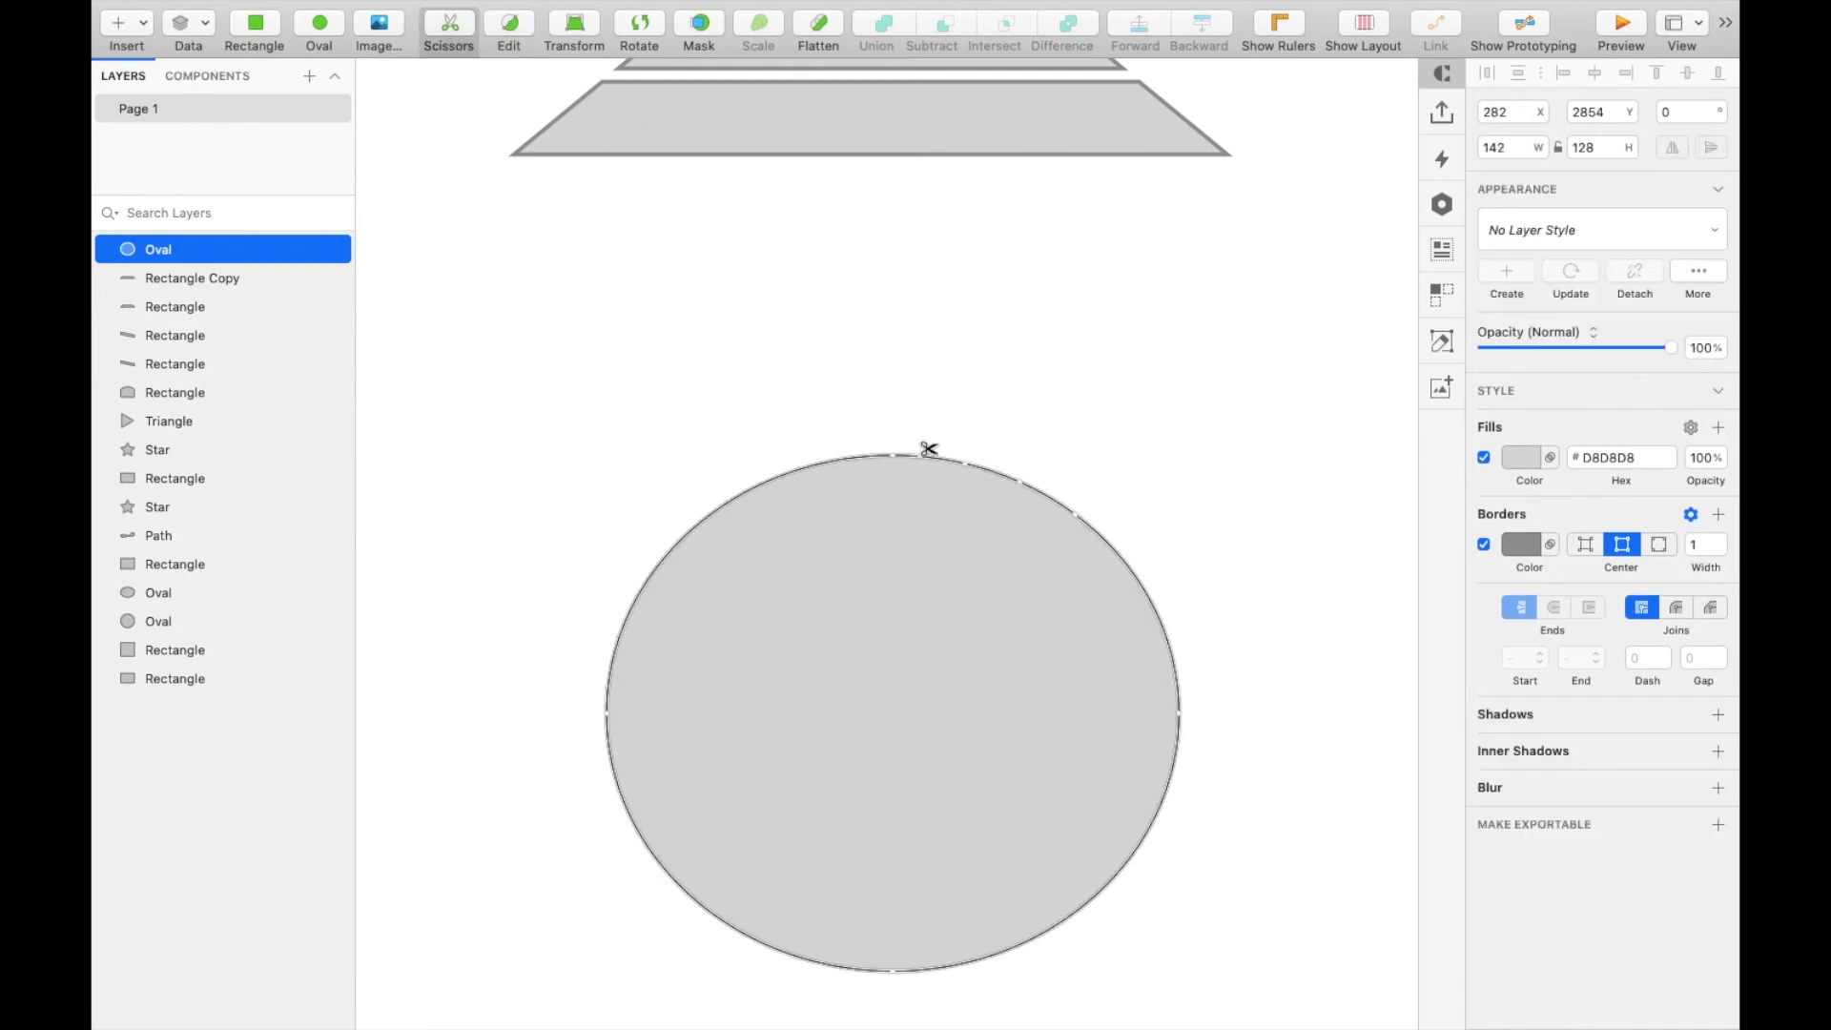
{"action": "left_click", "coordinate": [906, 458]}
{"action": "left_click", "coordinate": [931, 458]}
{"action": "left_click", "coordinate": [972, 463]}
{"action": "left_click", "coordinate": [1014, 483]}
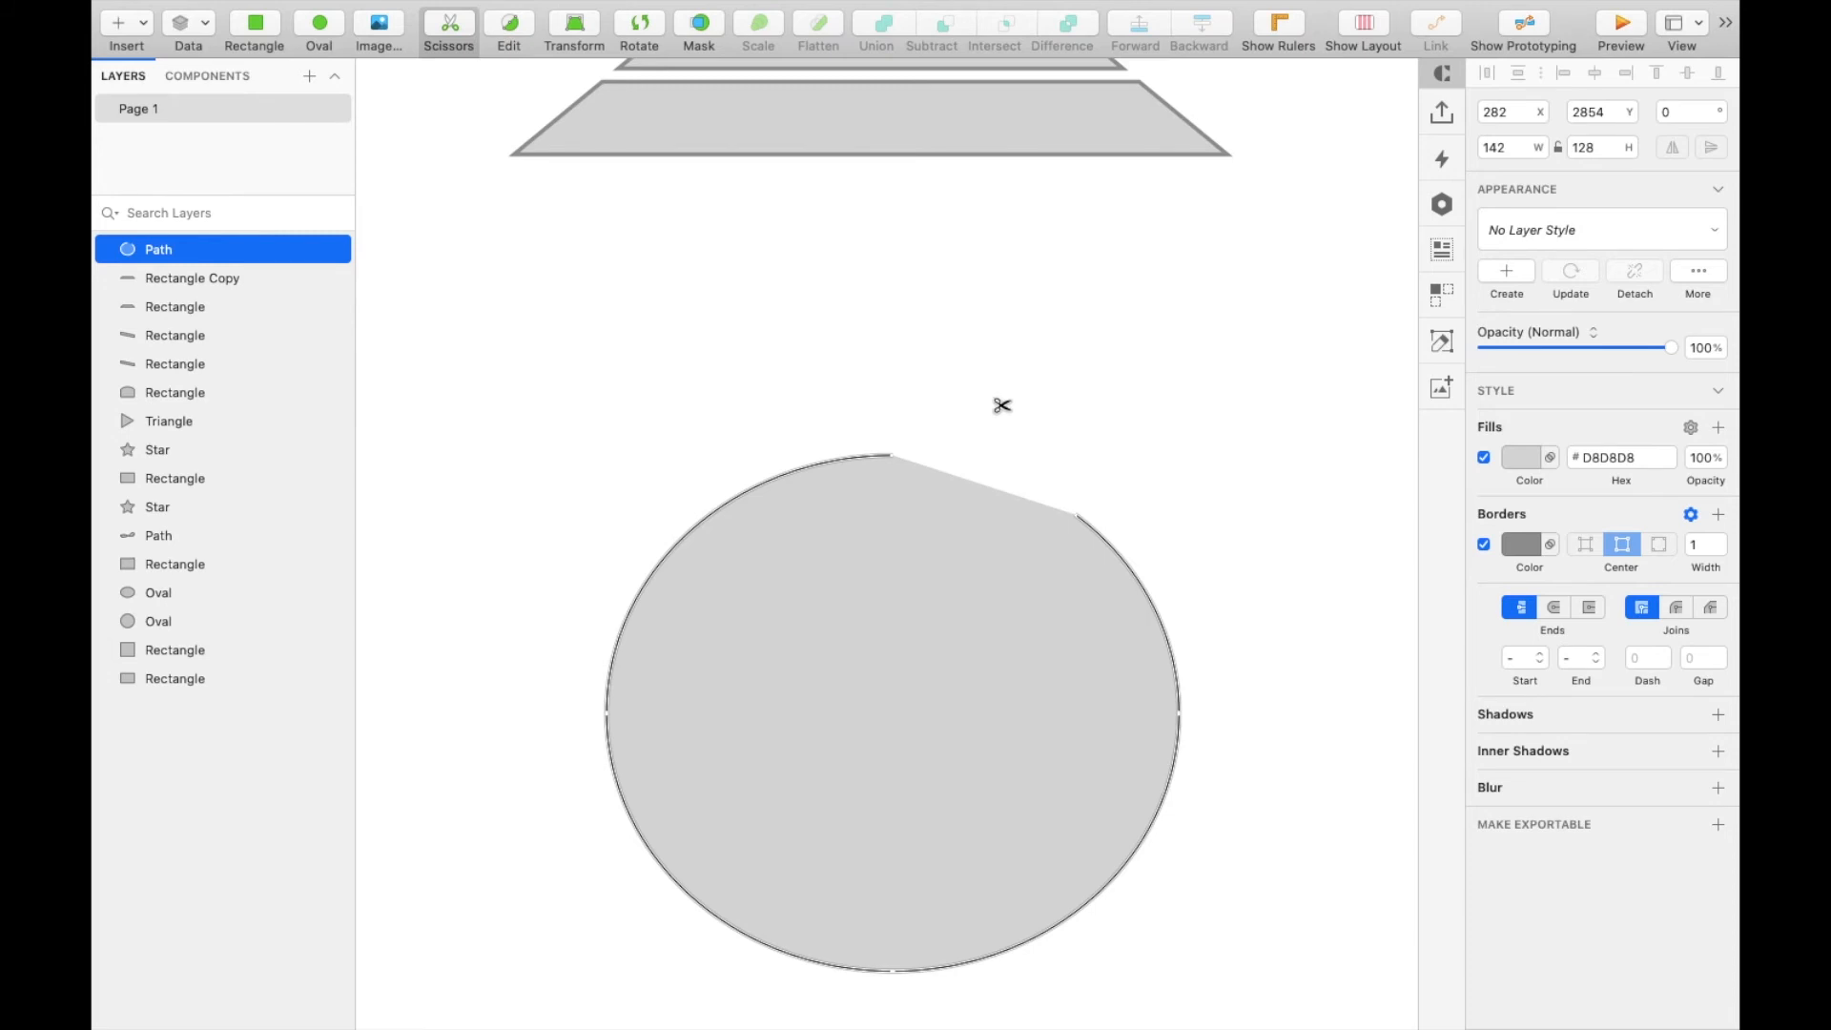
{"action": "key", "text": "Escape"}
Draw a vertical line about 68 long in the empty area below the cut oval
{"action": "scroll", "coordinate": [1008, 391], "scroll_direction": "down", "scroll_amount": 10}
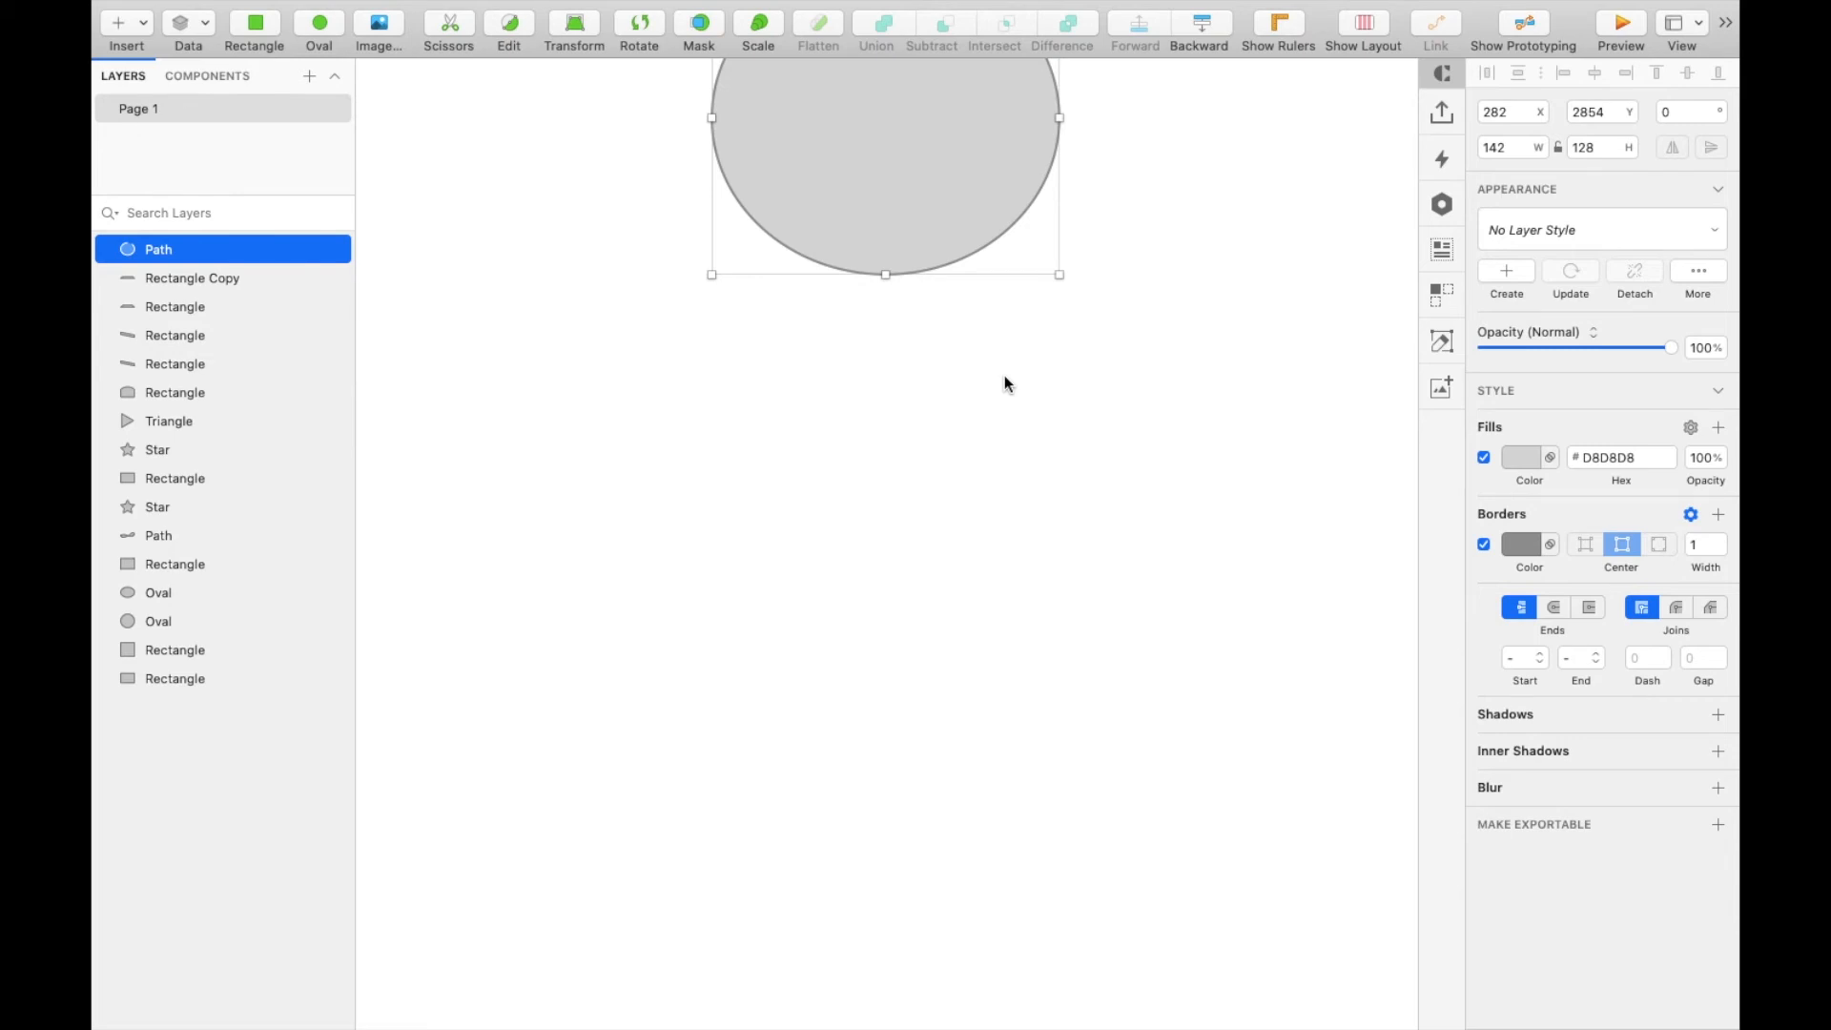
{"action": "left_click", "coordinate": [149, 34]}
{"action": "left_click", "coordinate": [264, 103]}
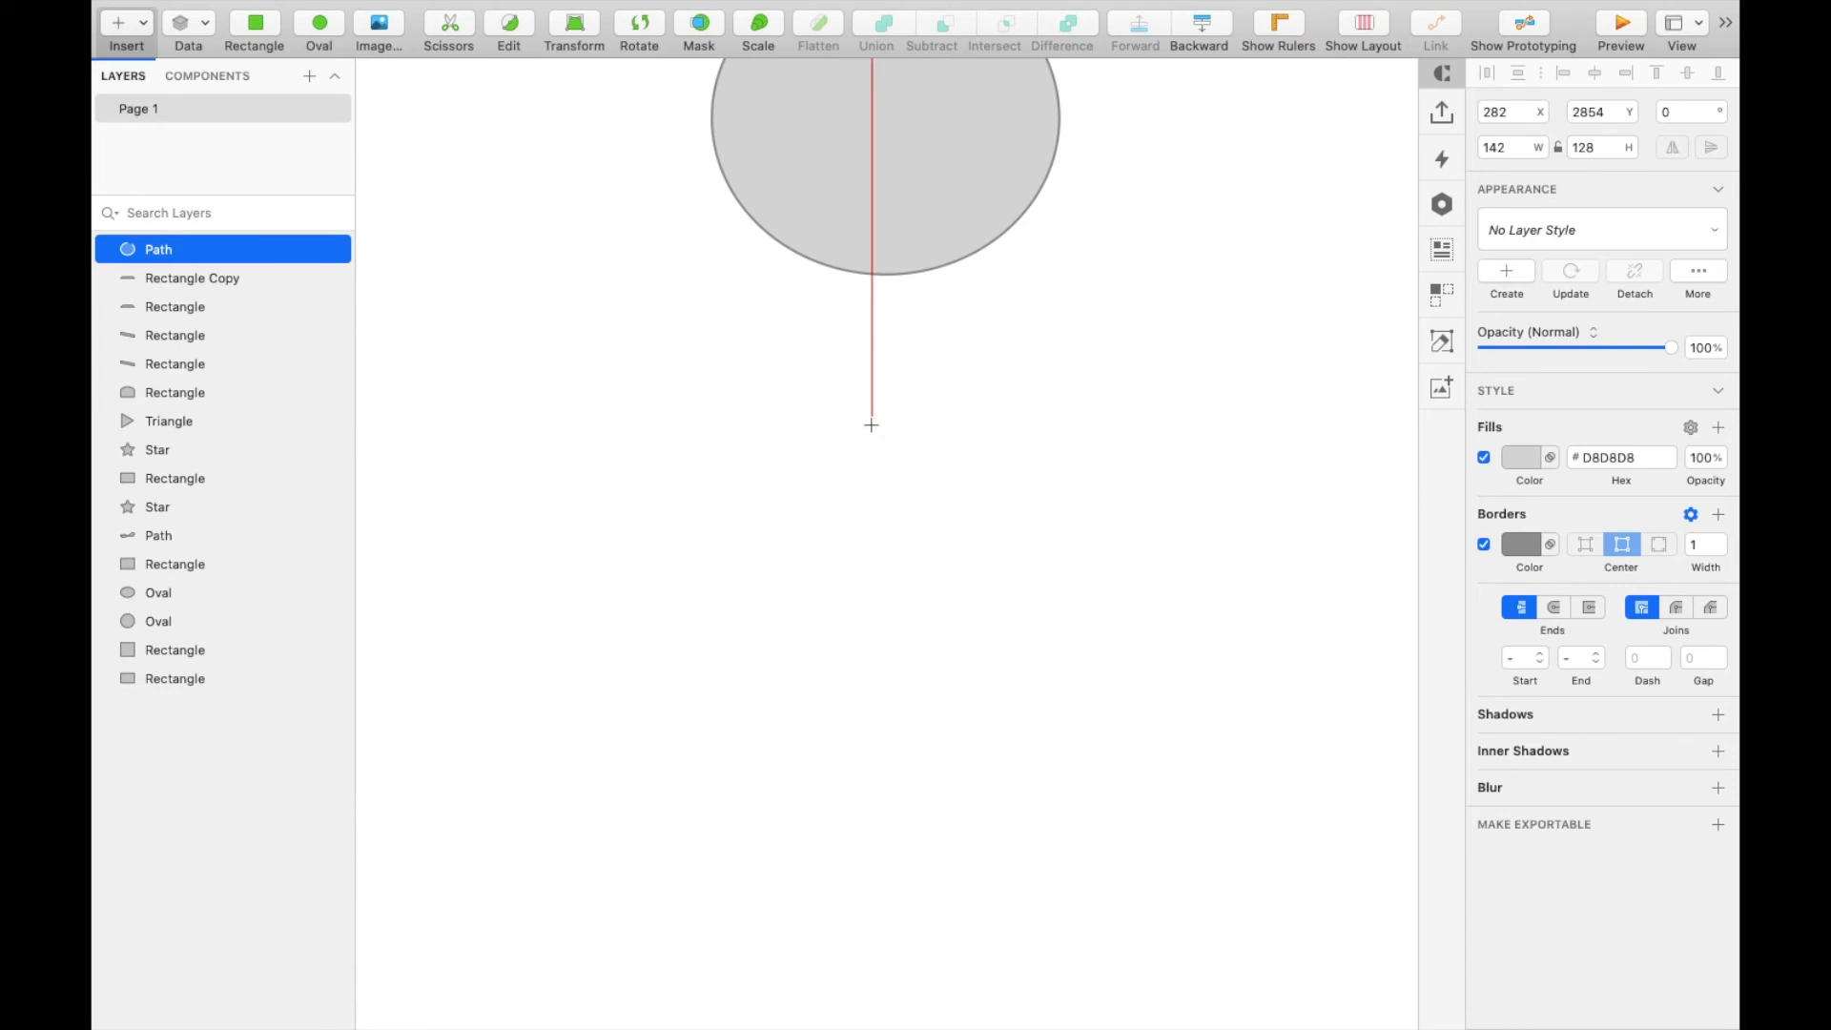
{"action": "left_click_drag", "start_coordinate": [870, 424], "coordinate": [870, 566]}
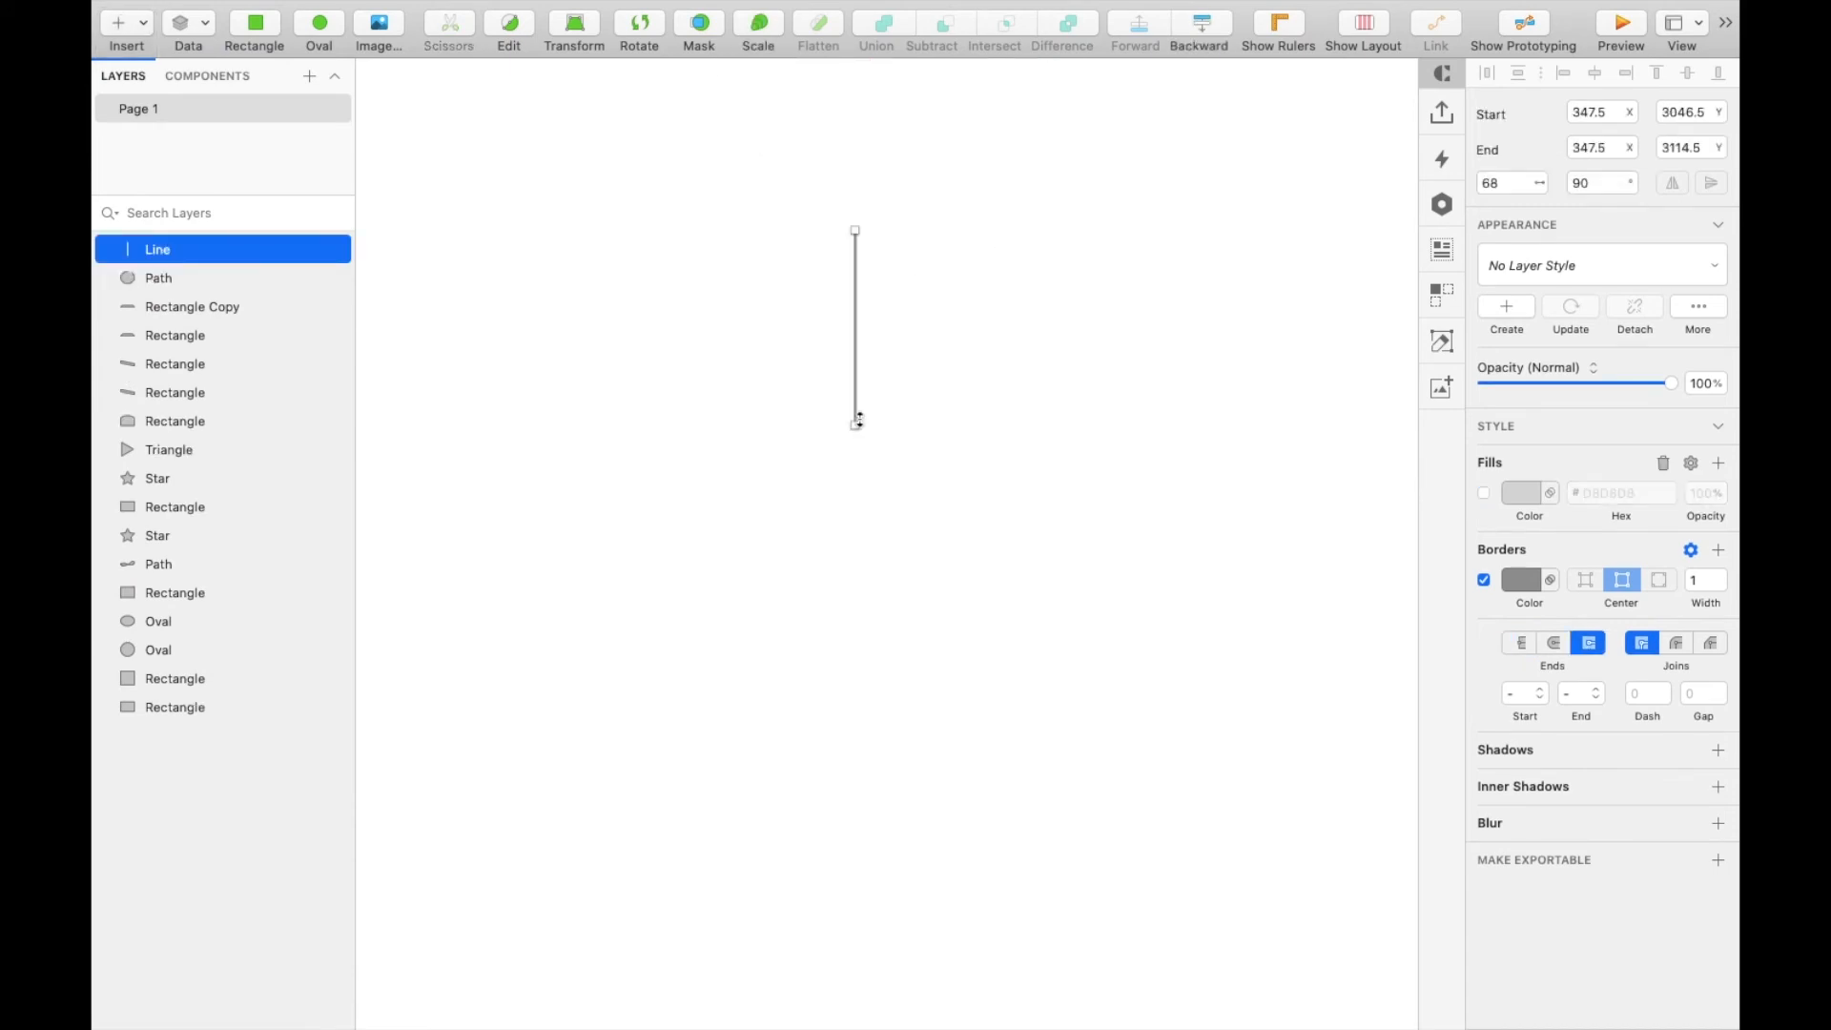
Make 11 rotated copies of the vertical line, moving the rotation centre closer to it to tighten the ring
{"action": "mouse_move", "coordinate": [493, 5]}
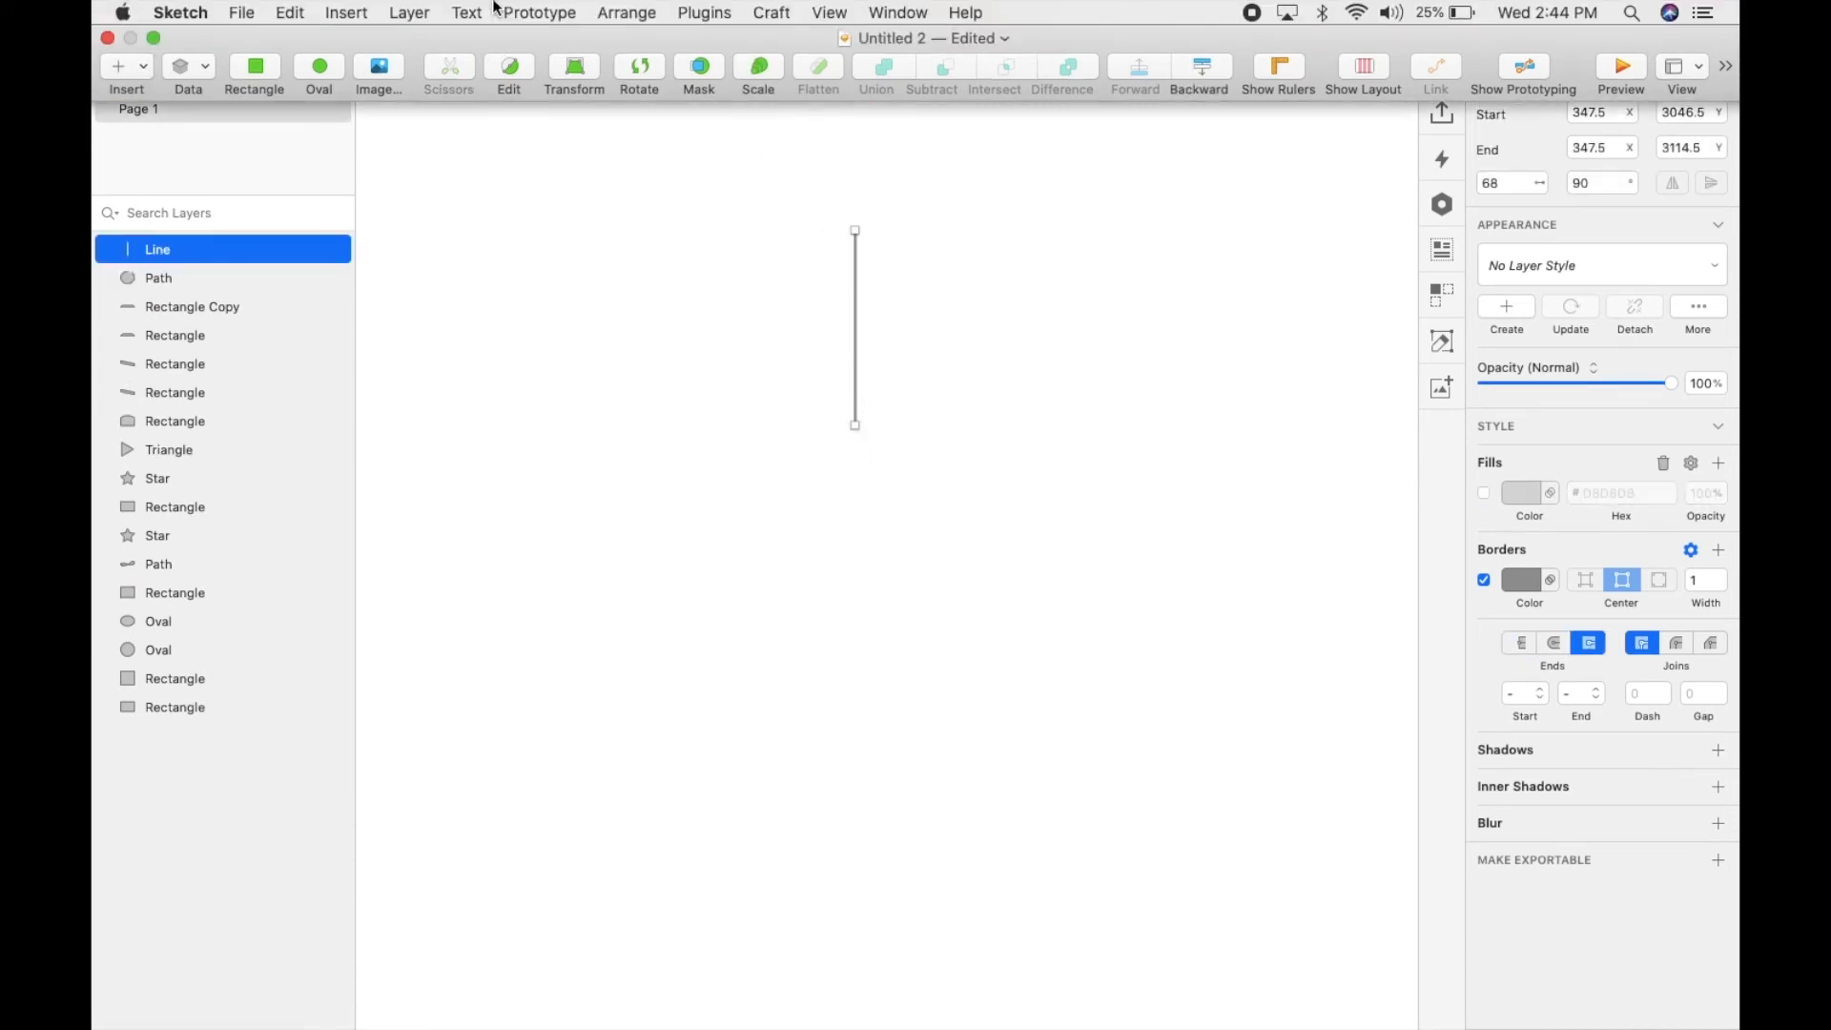
{"action": "left_click", "coordinate": [423, 14]}
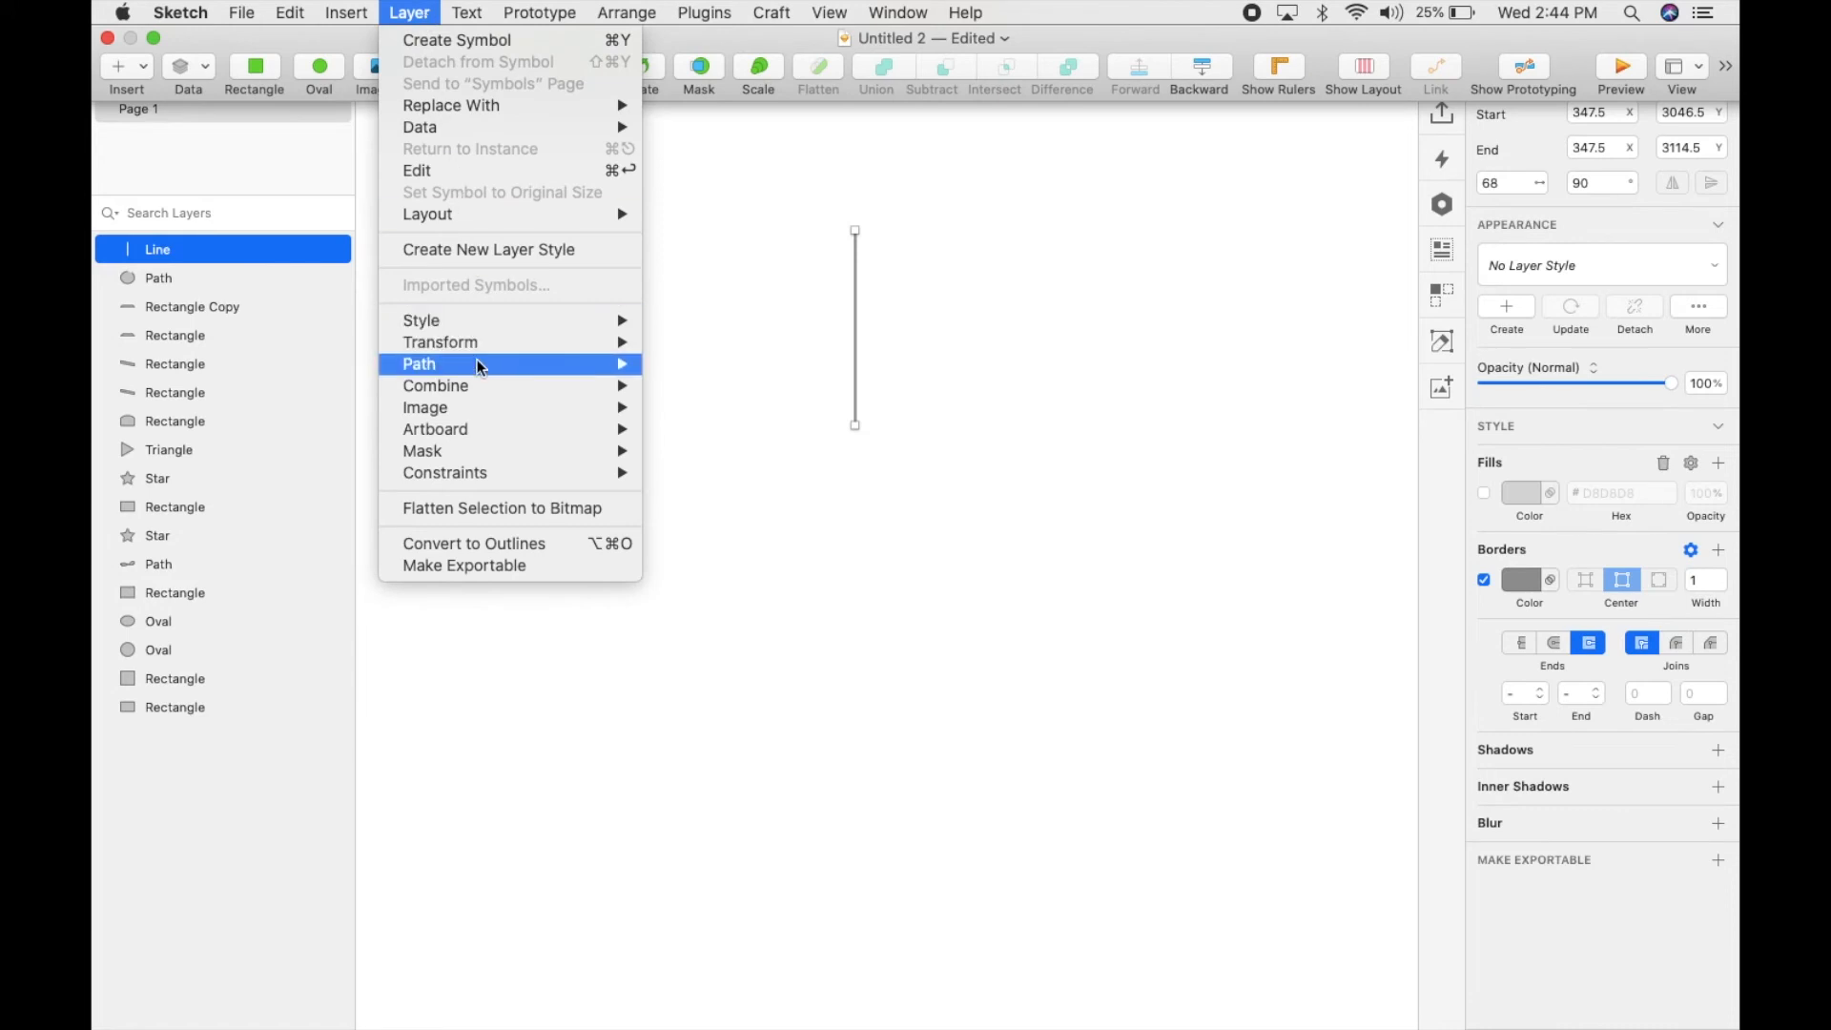
{"action": "mouse_move", "coordinate": [482, 364]}
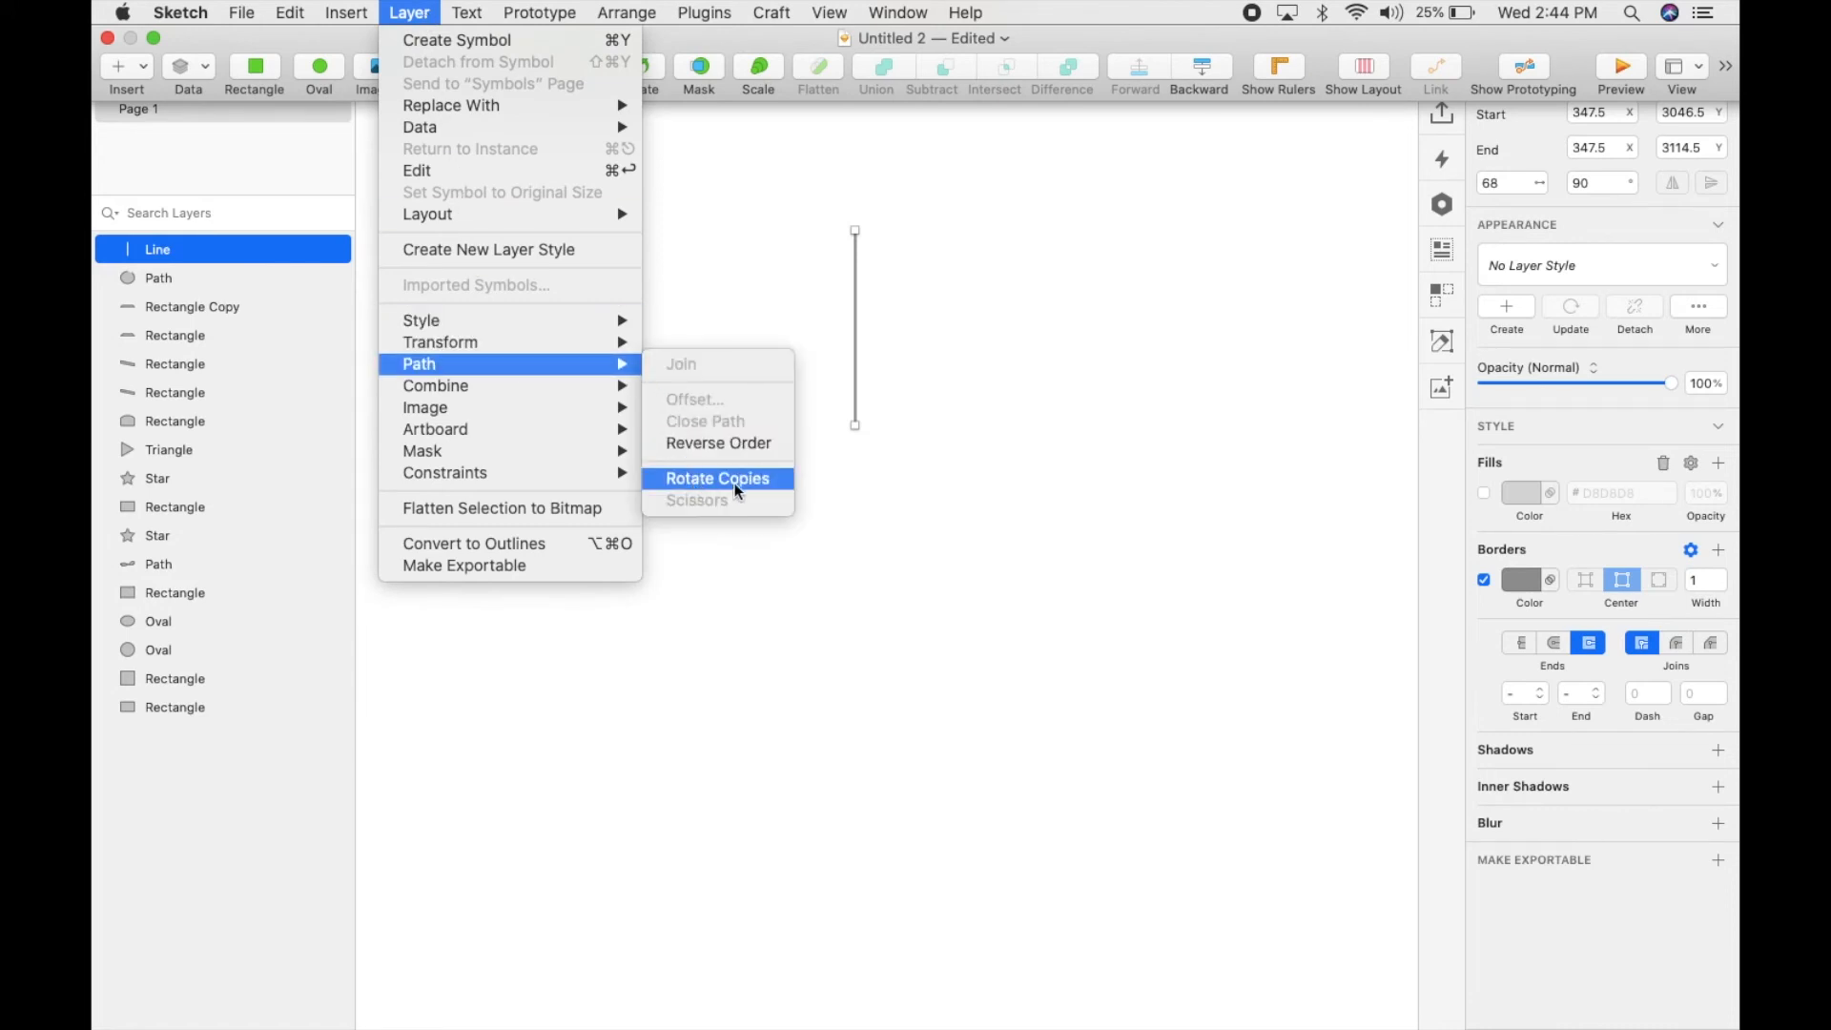
{"action": "left_click", "coordinate": [783, 479]}
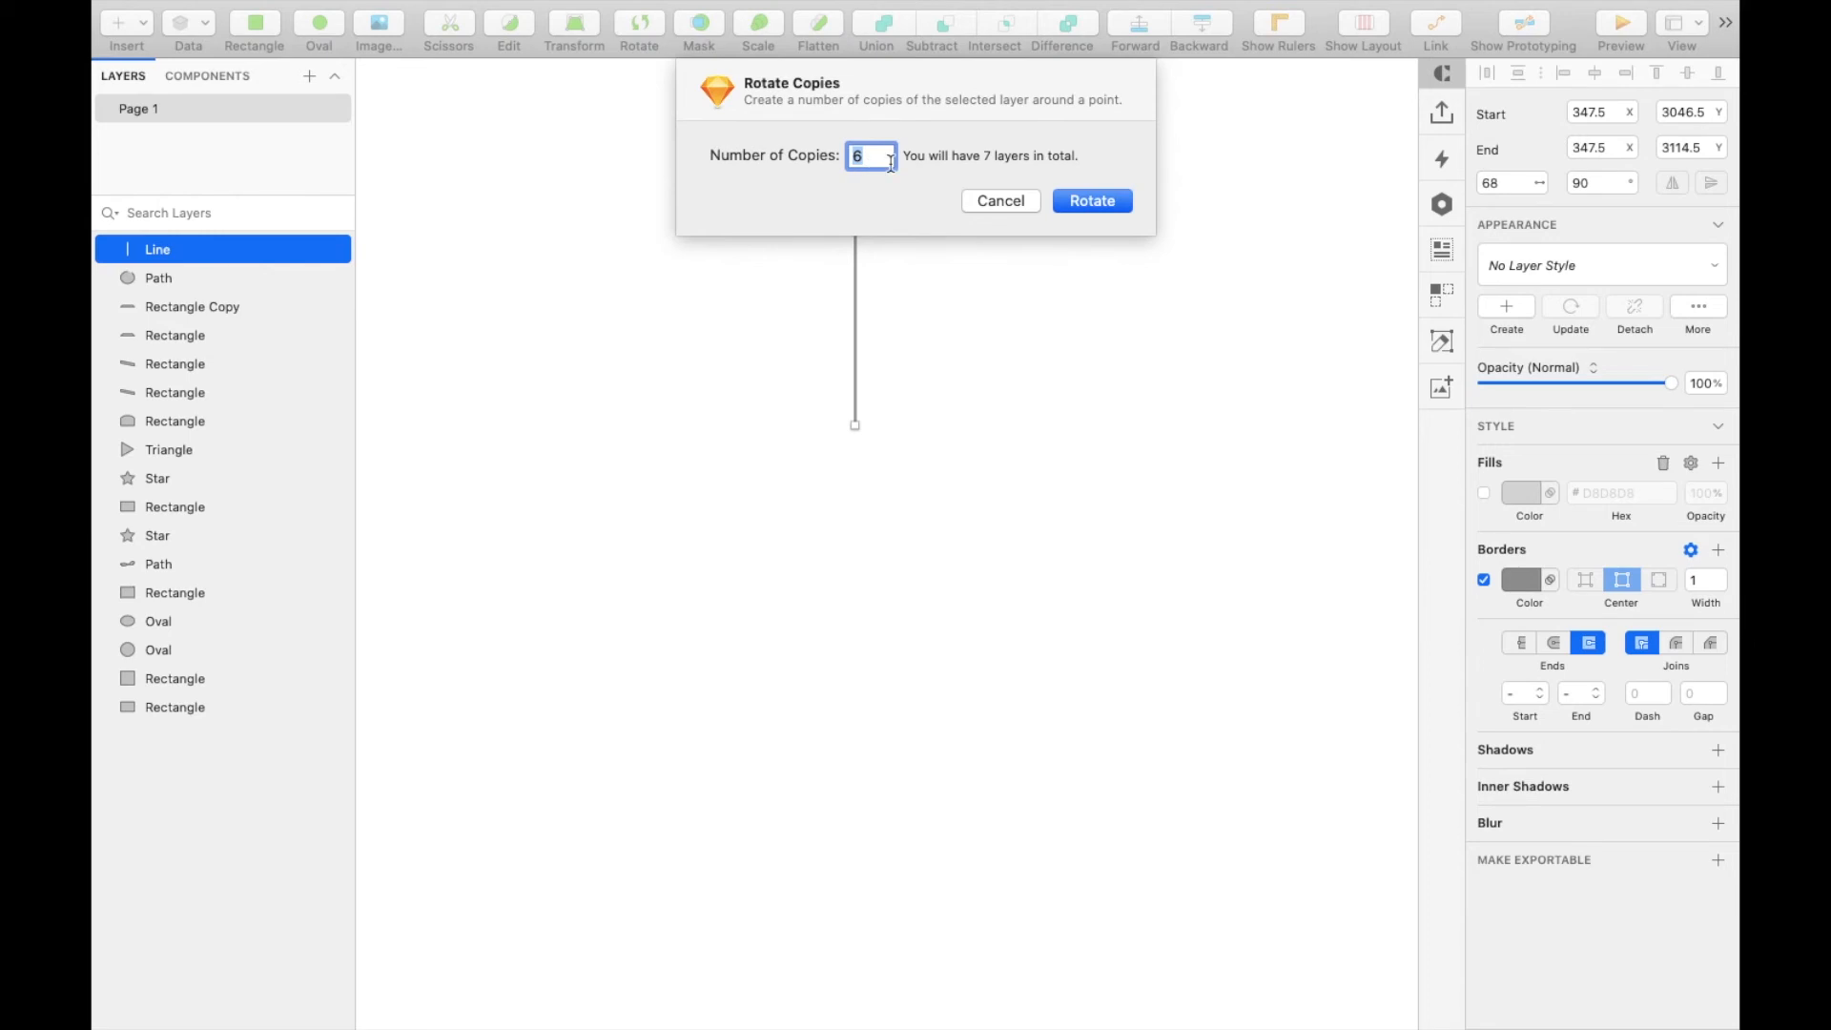
{"action": "type", "text": "11"}
{"action": "left_click", "coordinate": [1087, 201]}
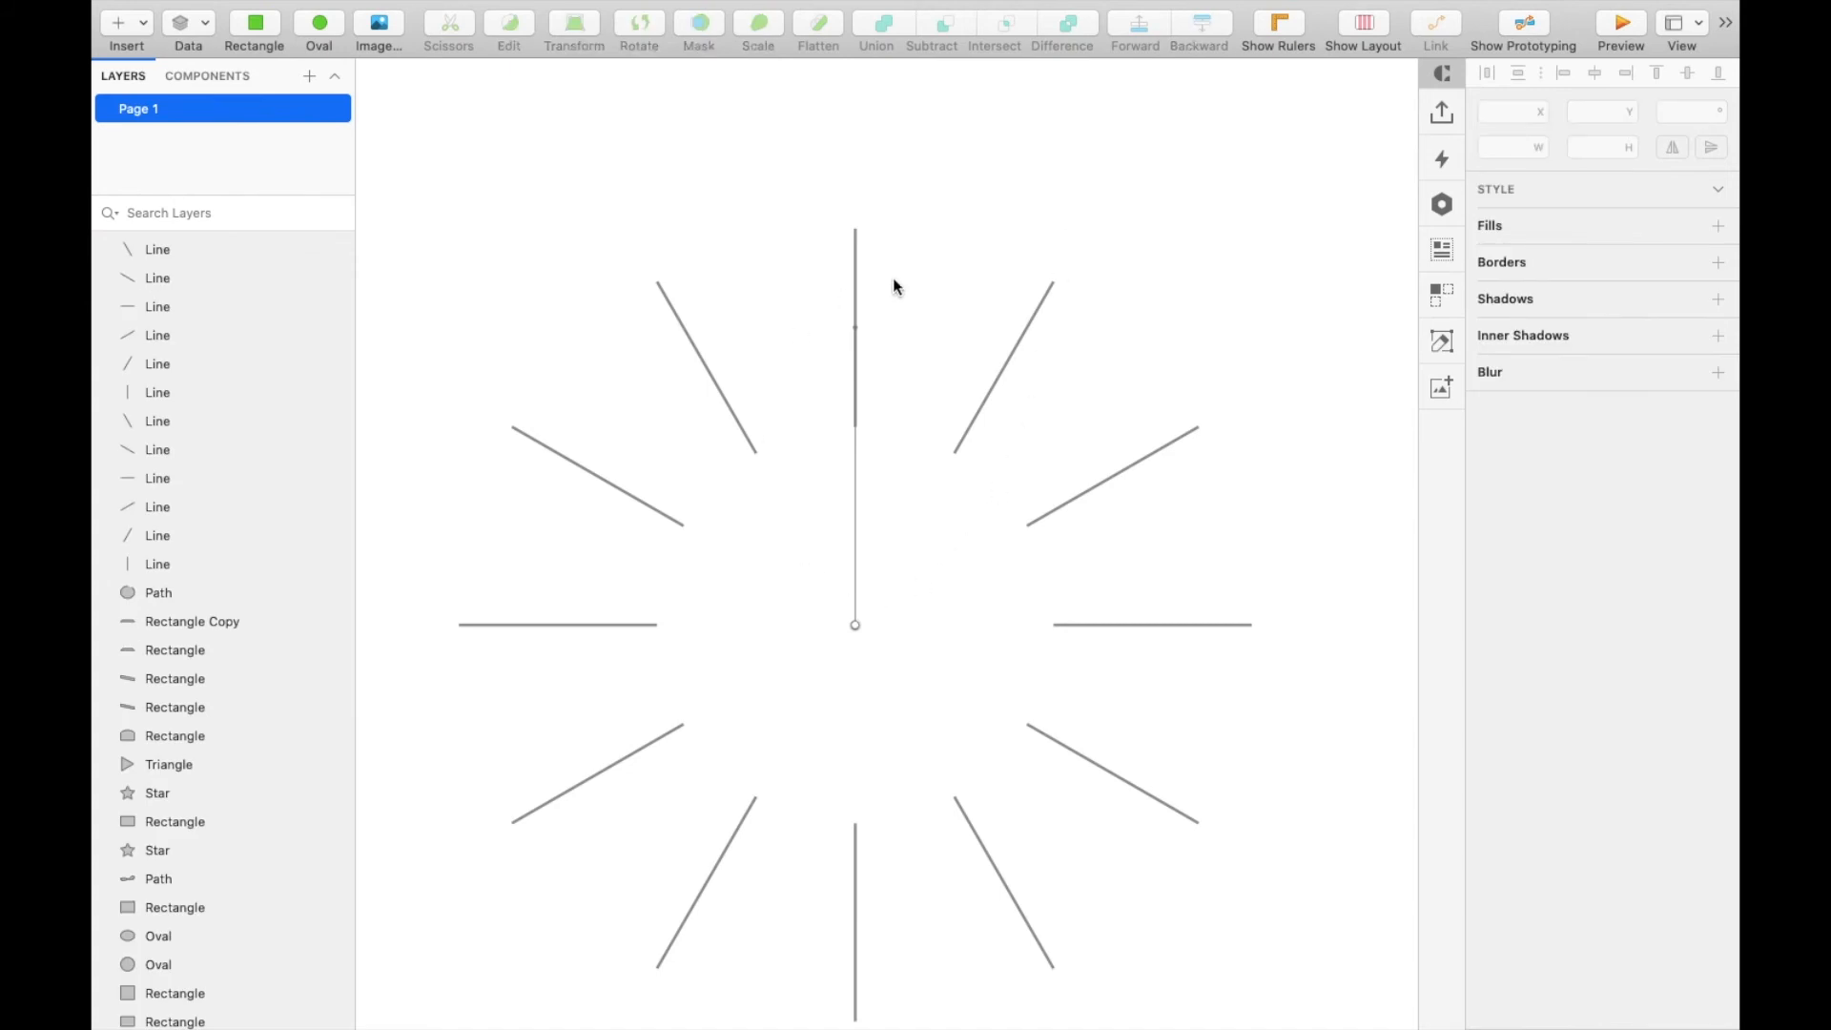
{"action": "left_click", "coordinate": [855, 625]}
{"action": "left_click_drag", "start_coordinate": [856, 629], "coordinate": [842, 508]}
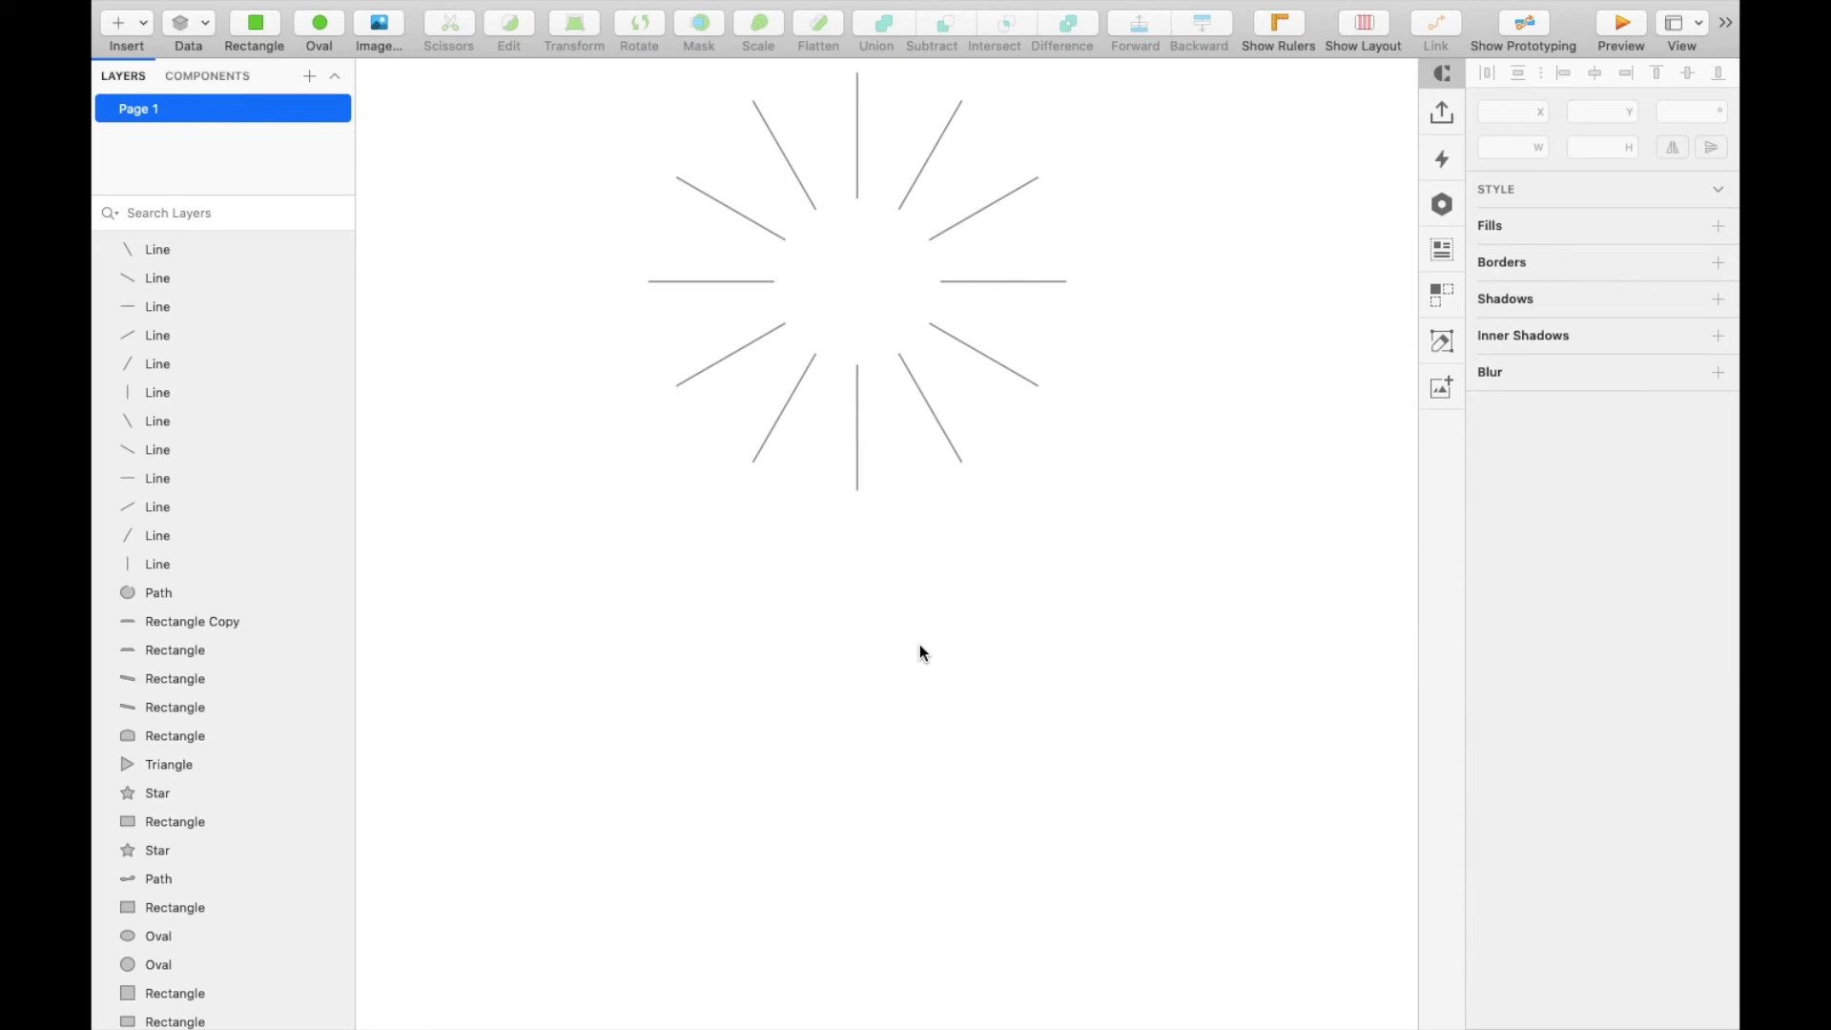
Draw a 145 × 145 circle below the ring of lines, duplicate it sideways with an overlap, and select both circles
{"action": "key", "text": "o"}
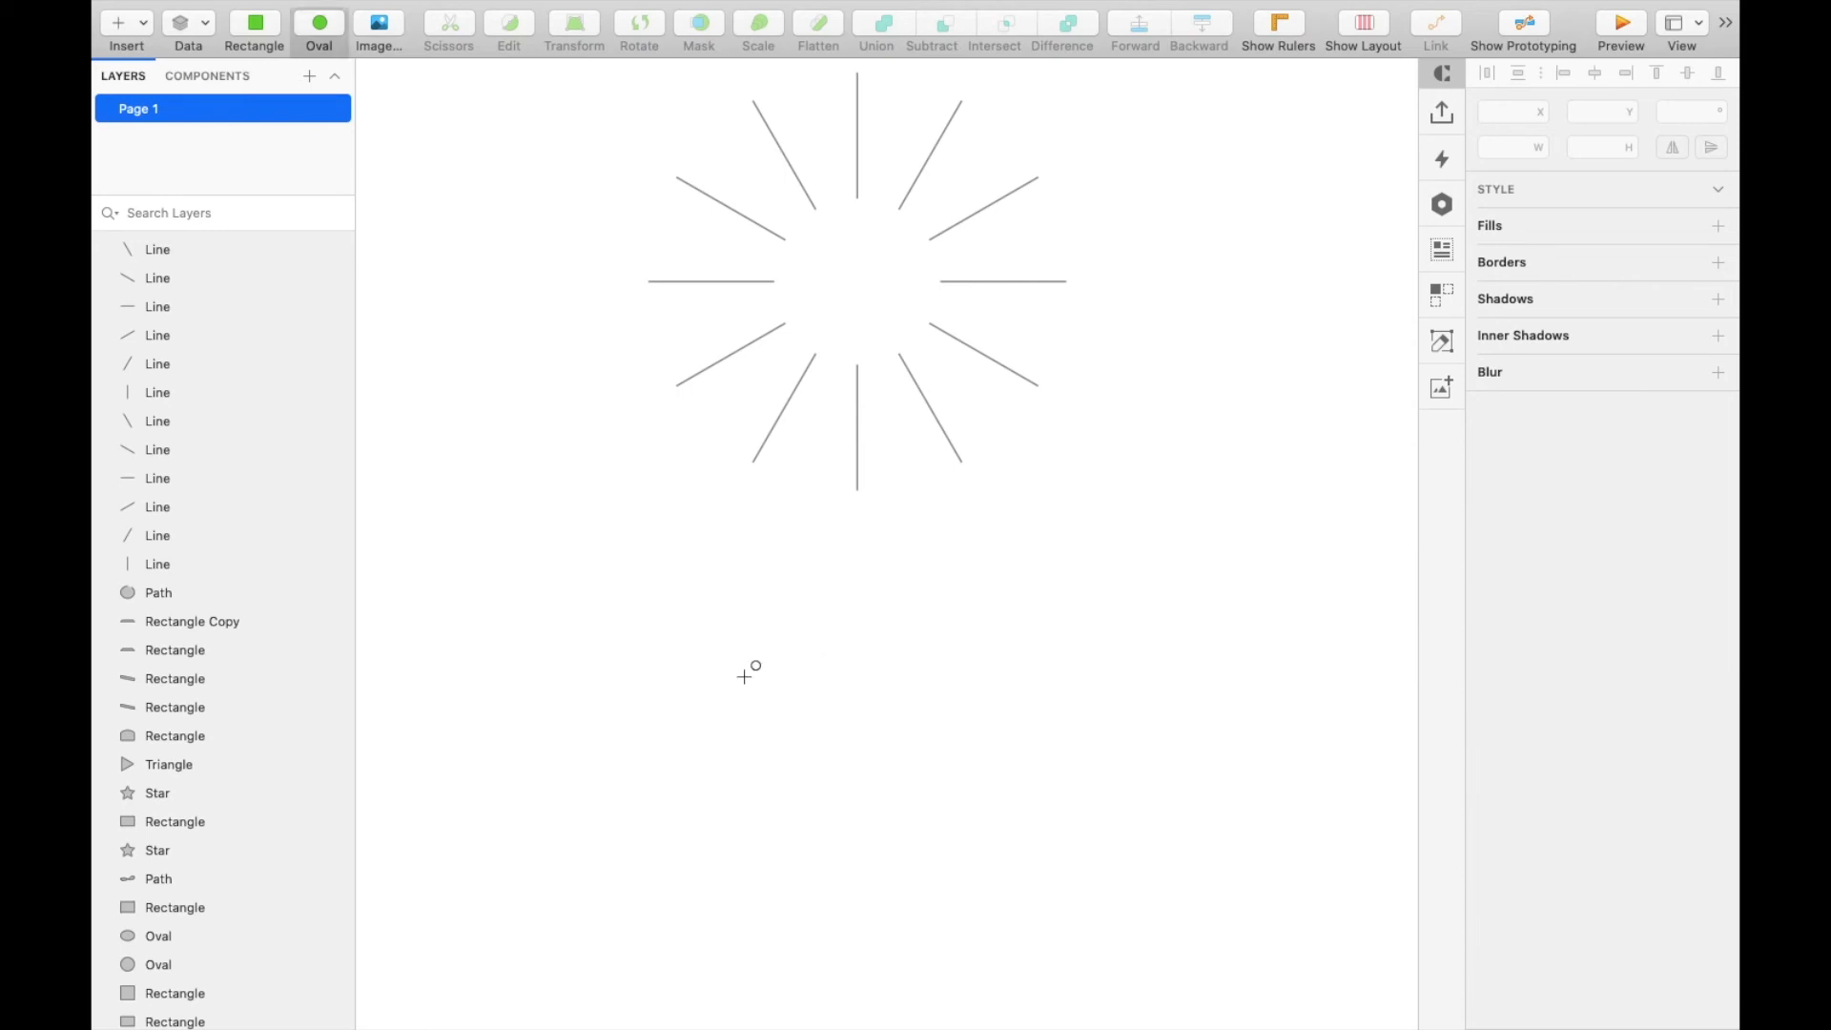
{"action": "left_click_drag", "start_coordinate": [712, 647], "coordinate": [976, 905]}
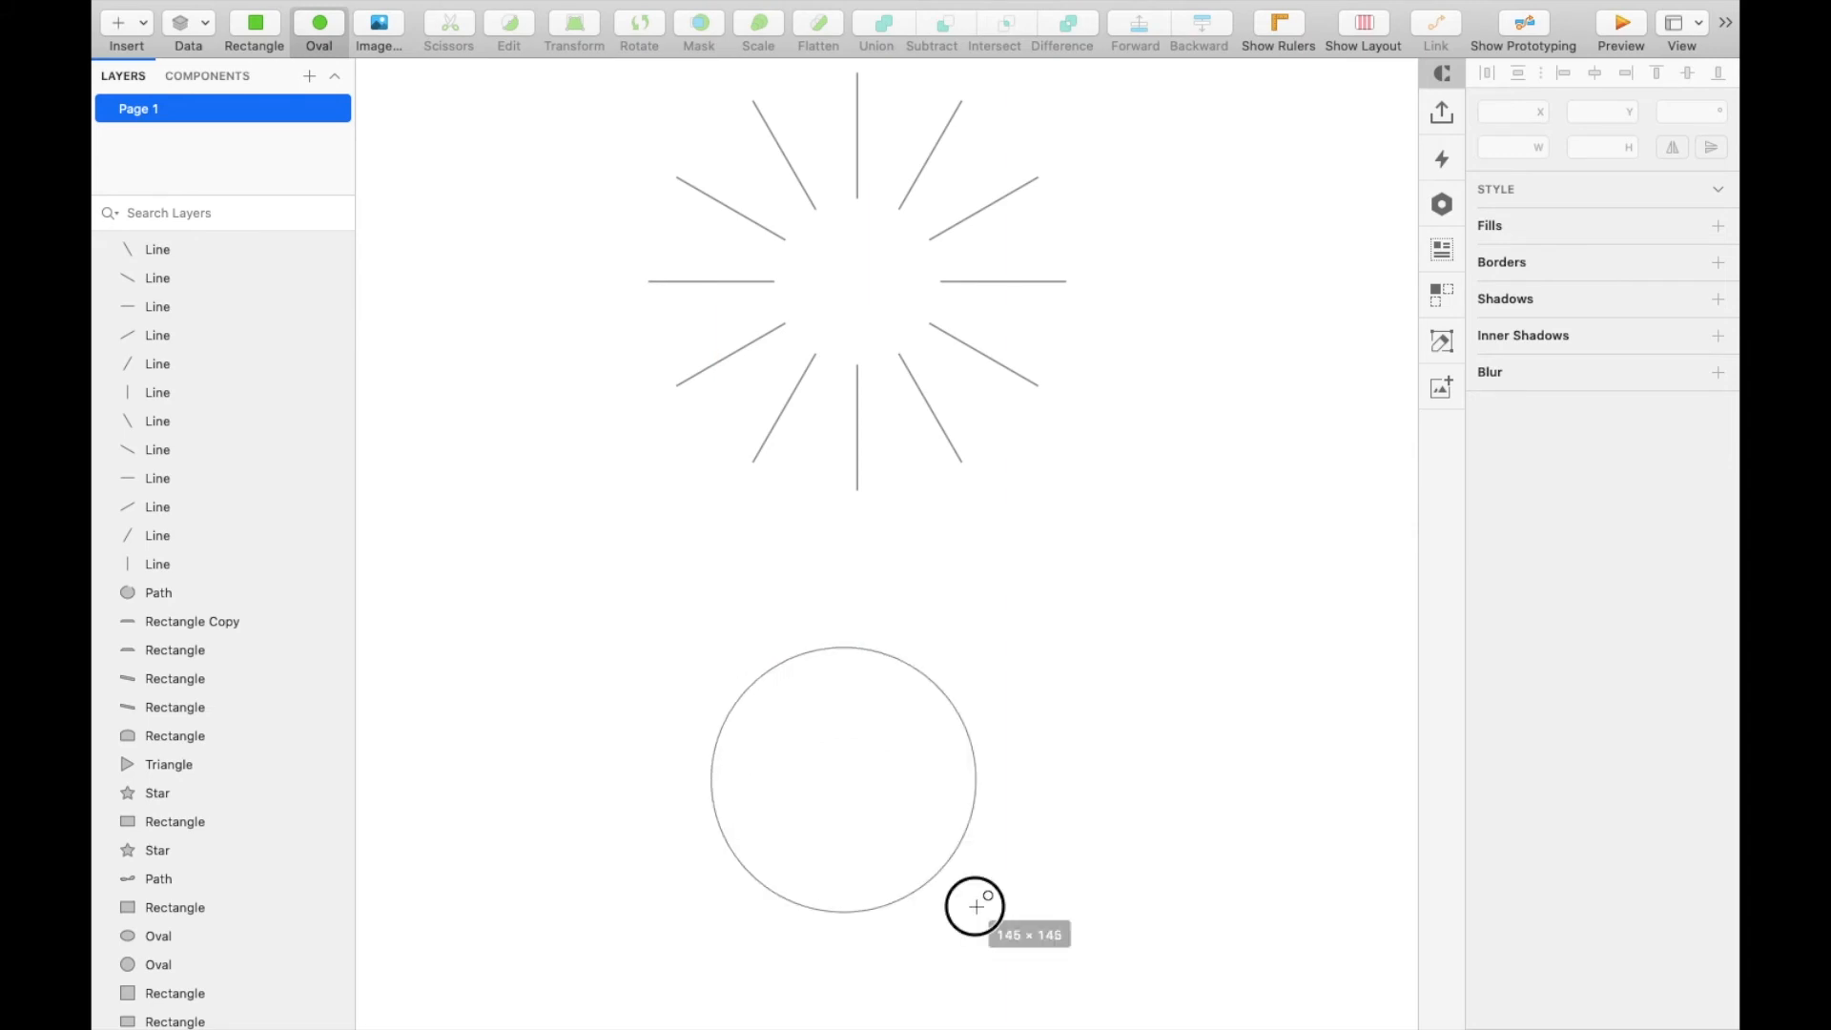
{"action": "left_click_drag", "start_coordinate": [976, 906], "coordinate": [972, 902]}
{"action": "left_click_drag", "start_coordinate": [911, 792], "coordinate": [956, 759]}
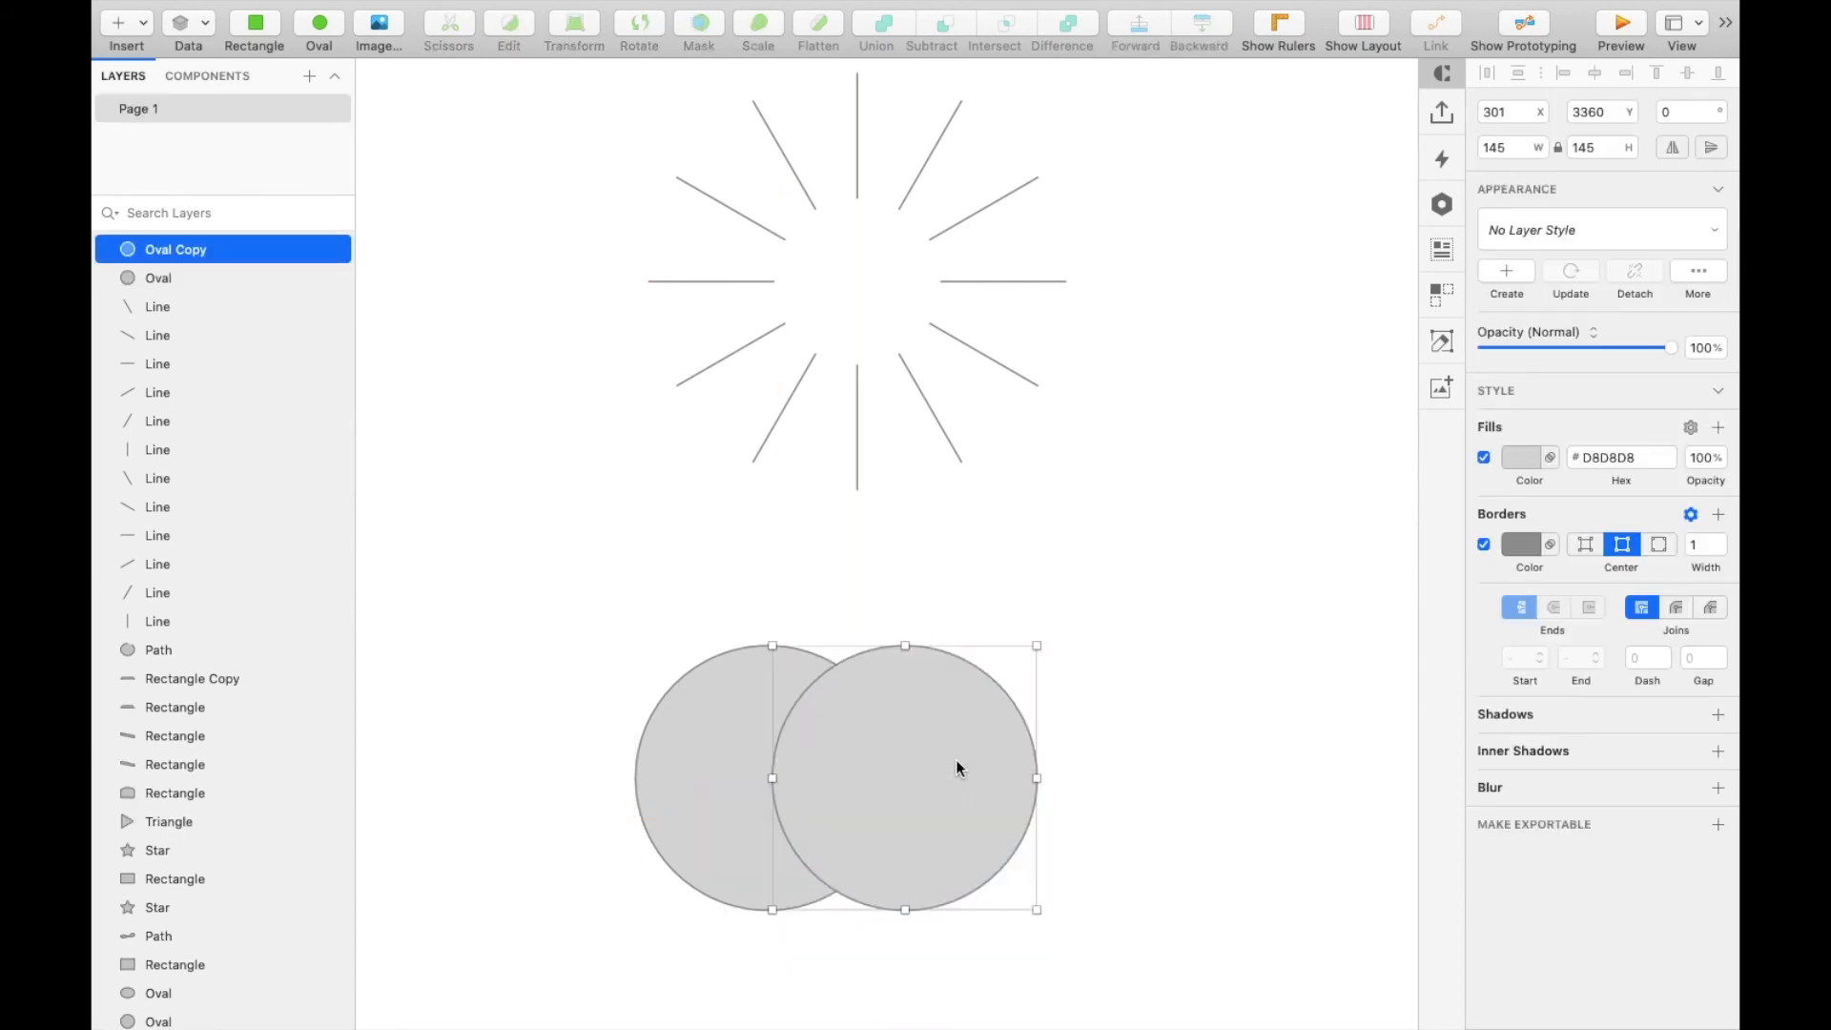
{"action": "left_click", "coordinate": [747, 764], "text": "shift"}
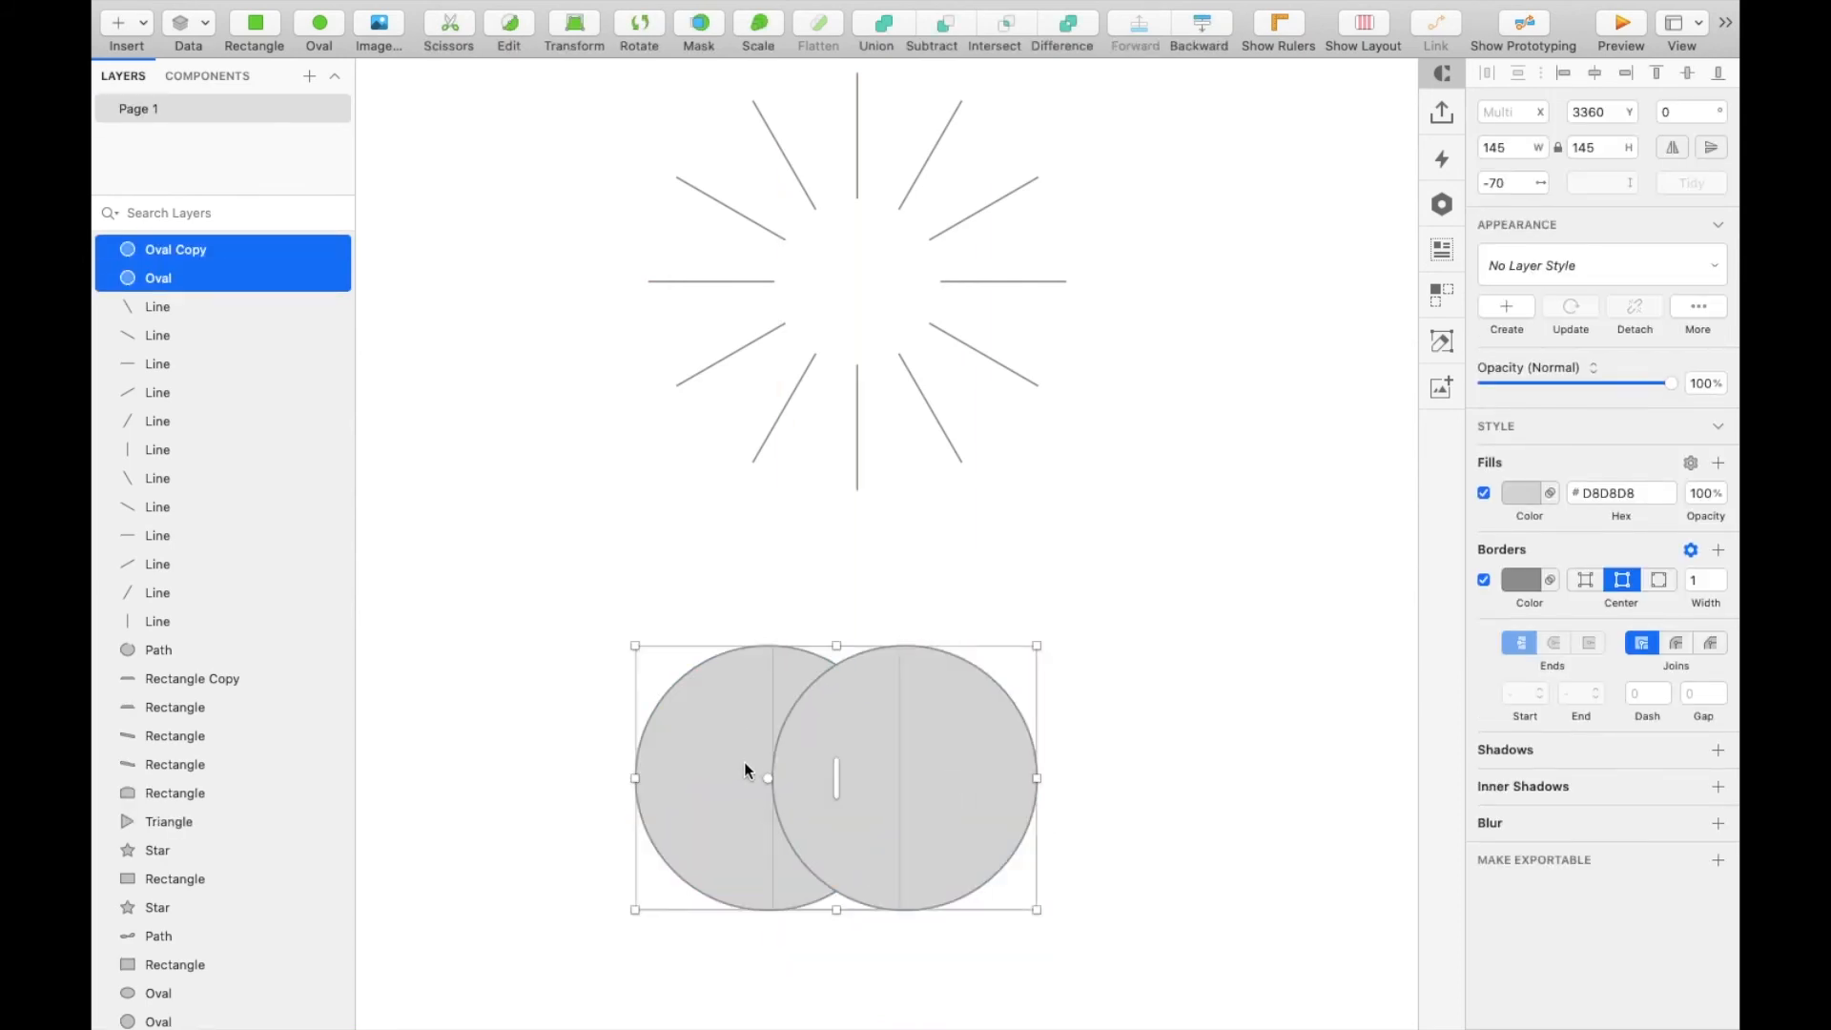
Try Union, Subtract and Intersect in turn on the two overlapping circles, undoing each operation
{"action": "left_click", "coordinate": [873, 27]}
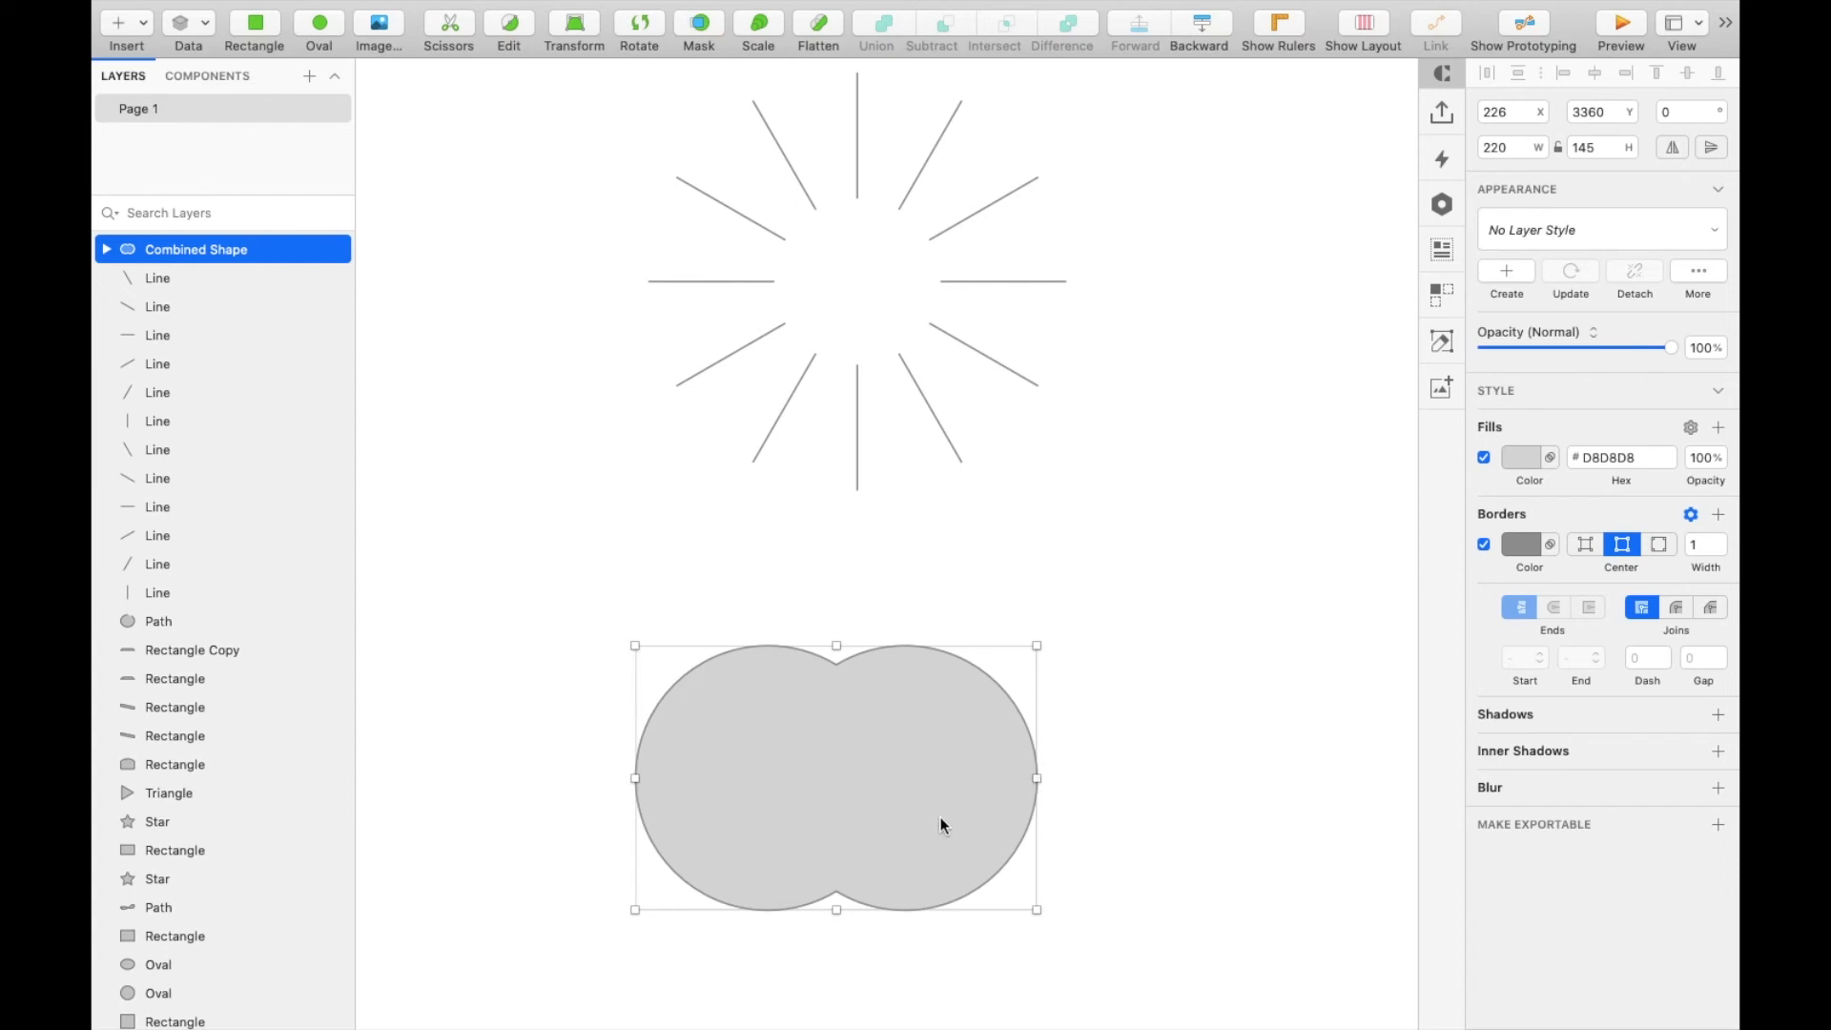
{"action": "key", "text": "super+z"}
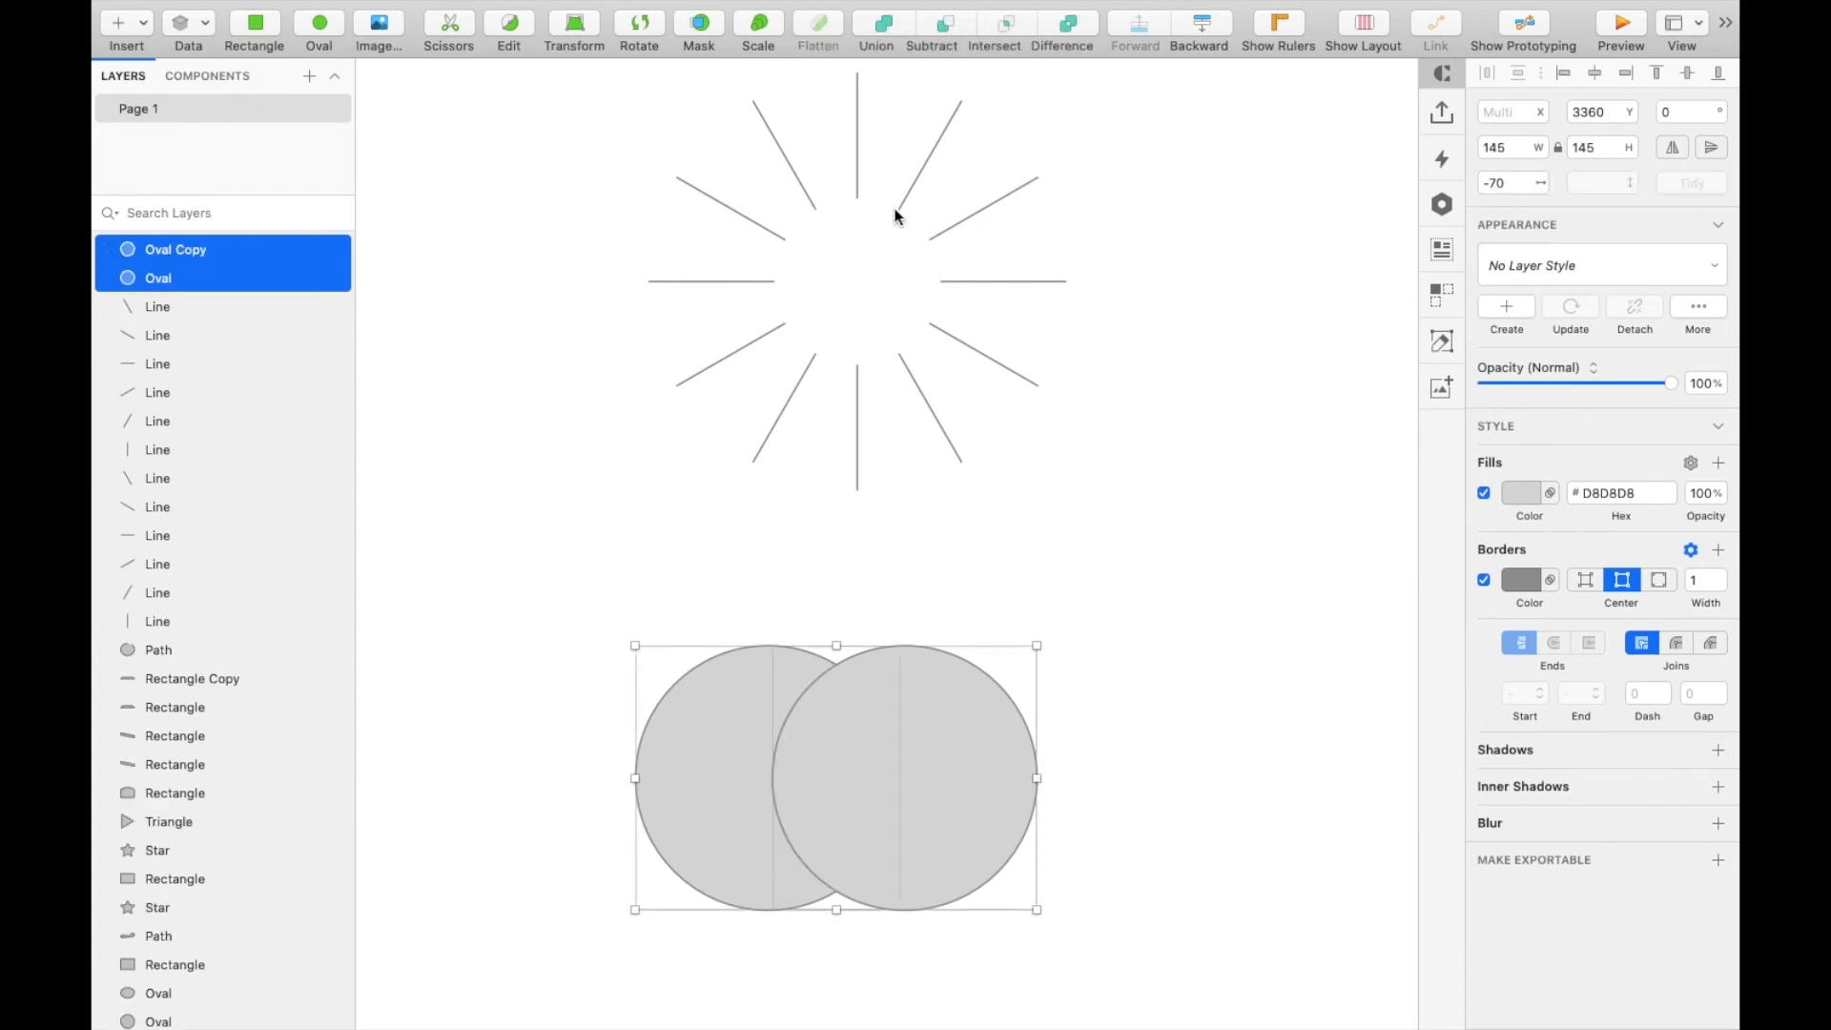
{"action": "left_click", "coordinate": [948, 27]}
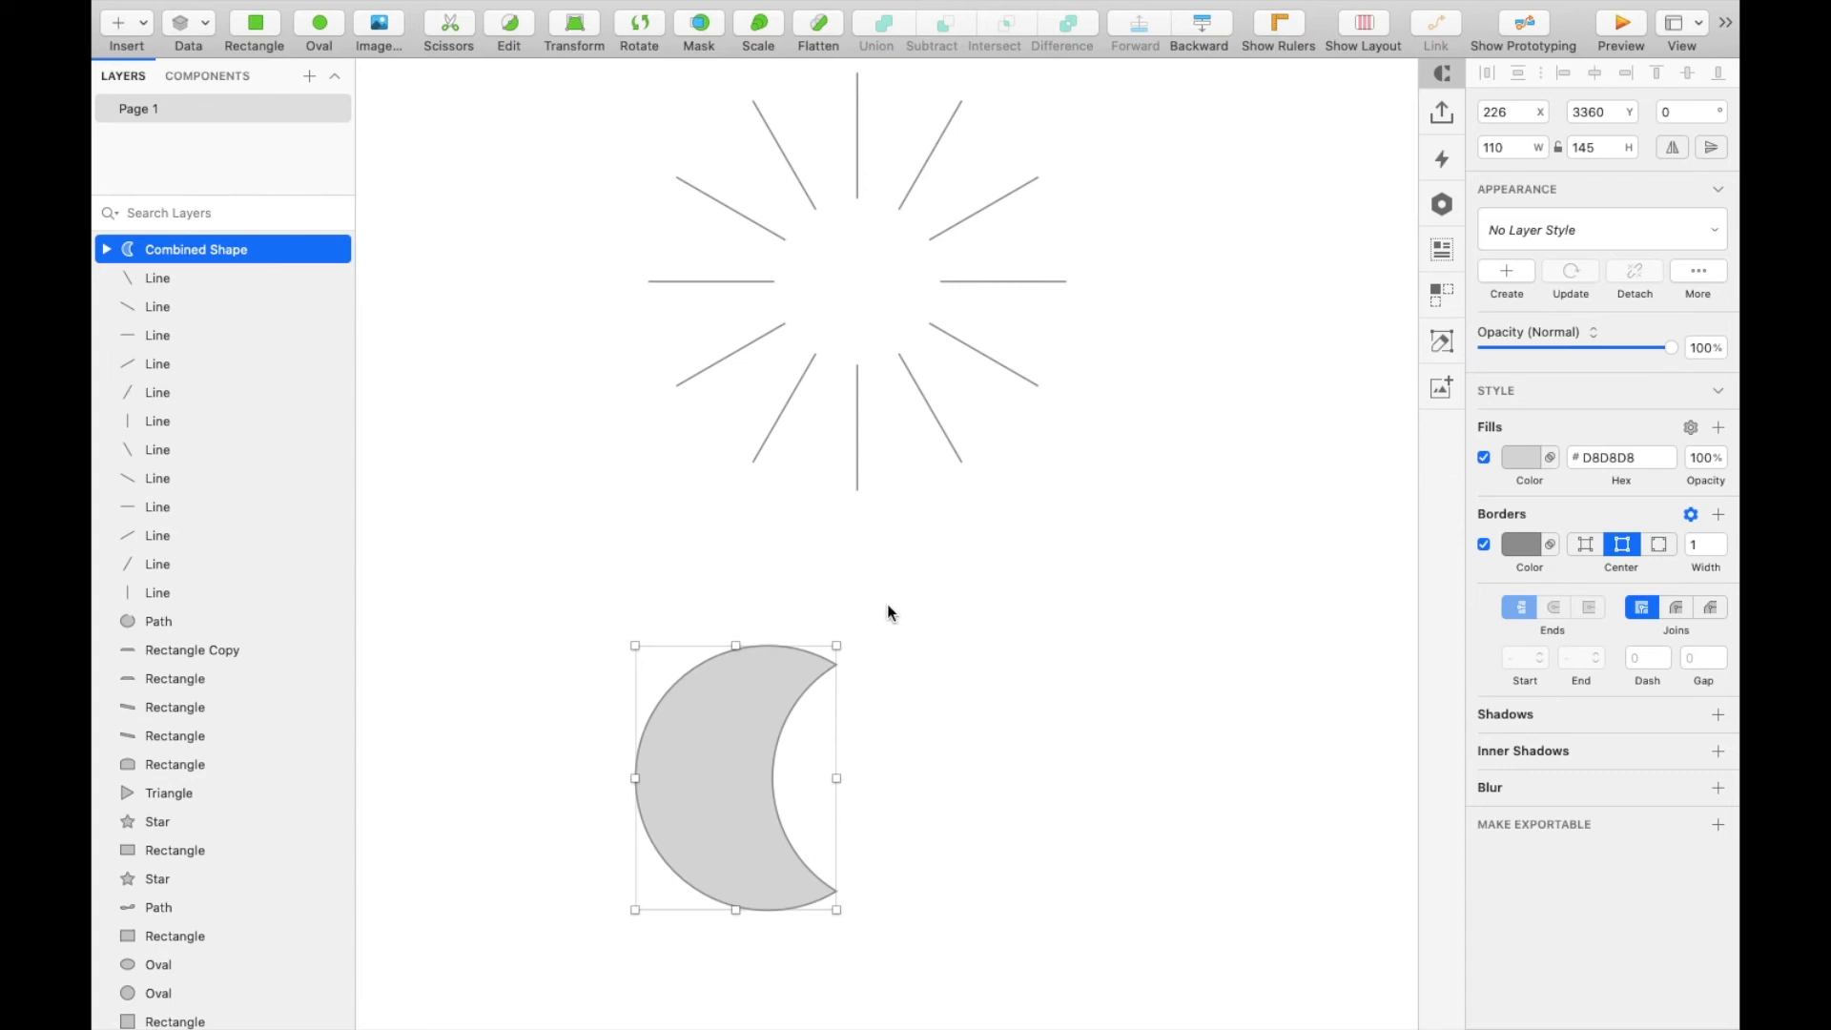
{"action": "key", "text": "super+z"}
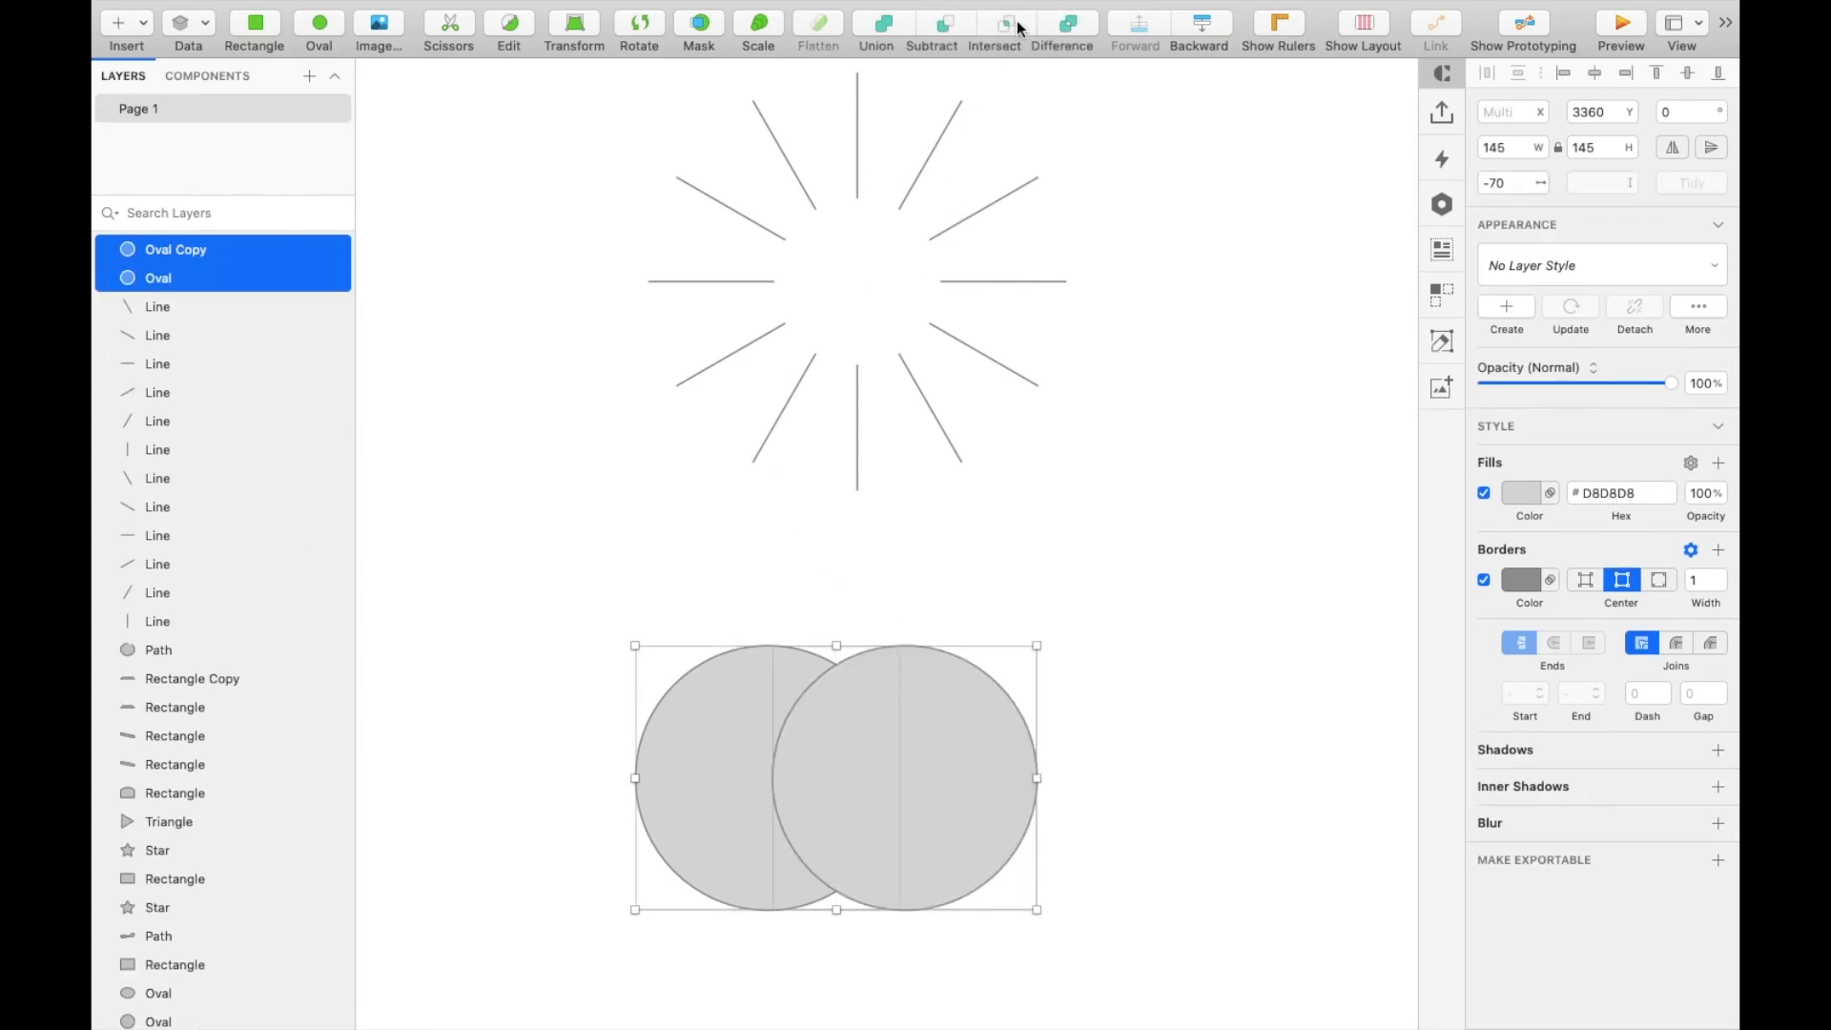
{"action": "left_click", "coordinate": [1007, 27]}
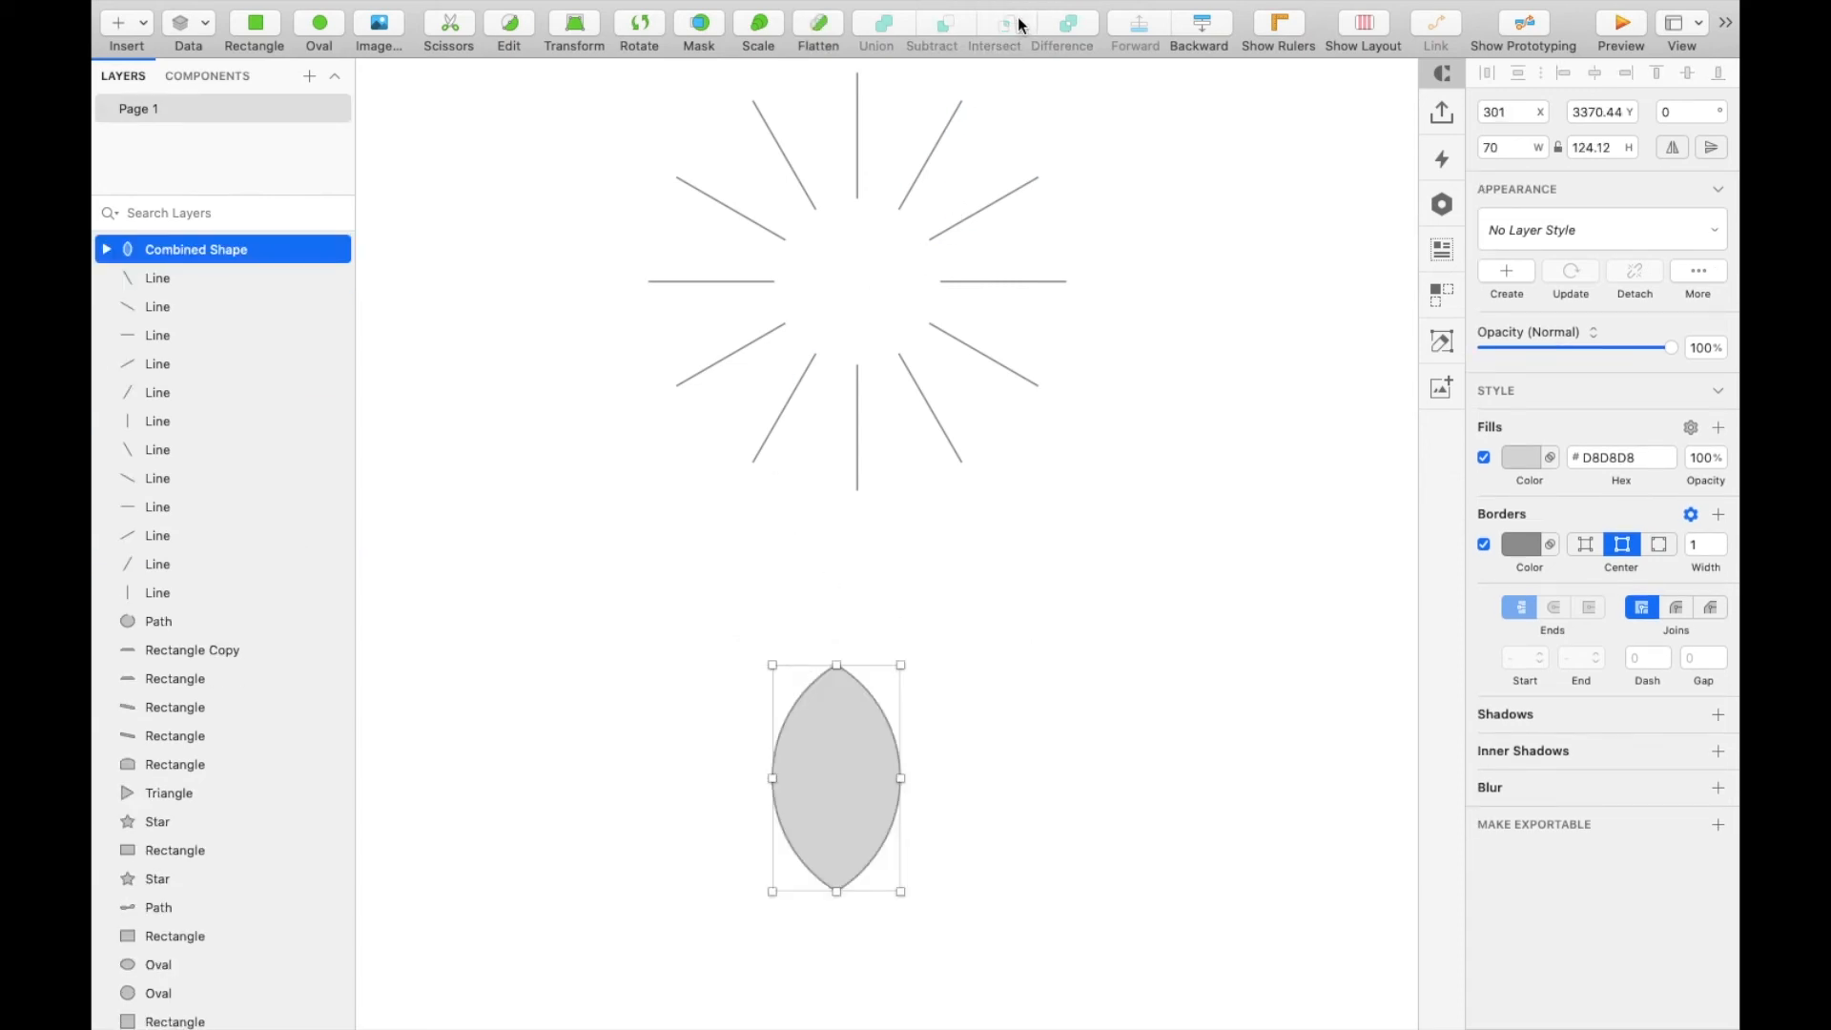
{"action": "key", "text": "super+z"}
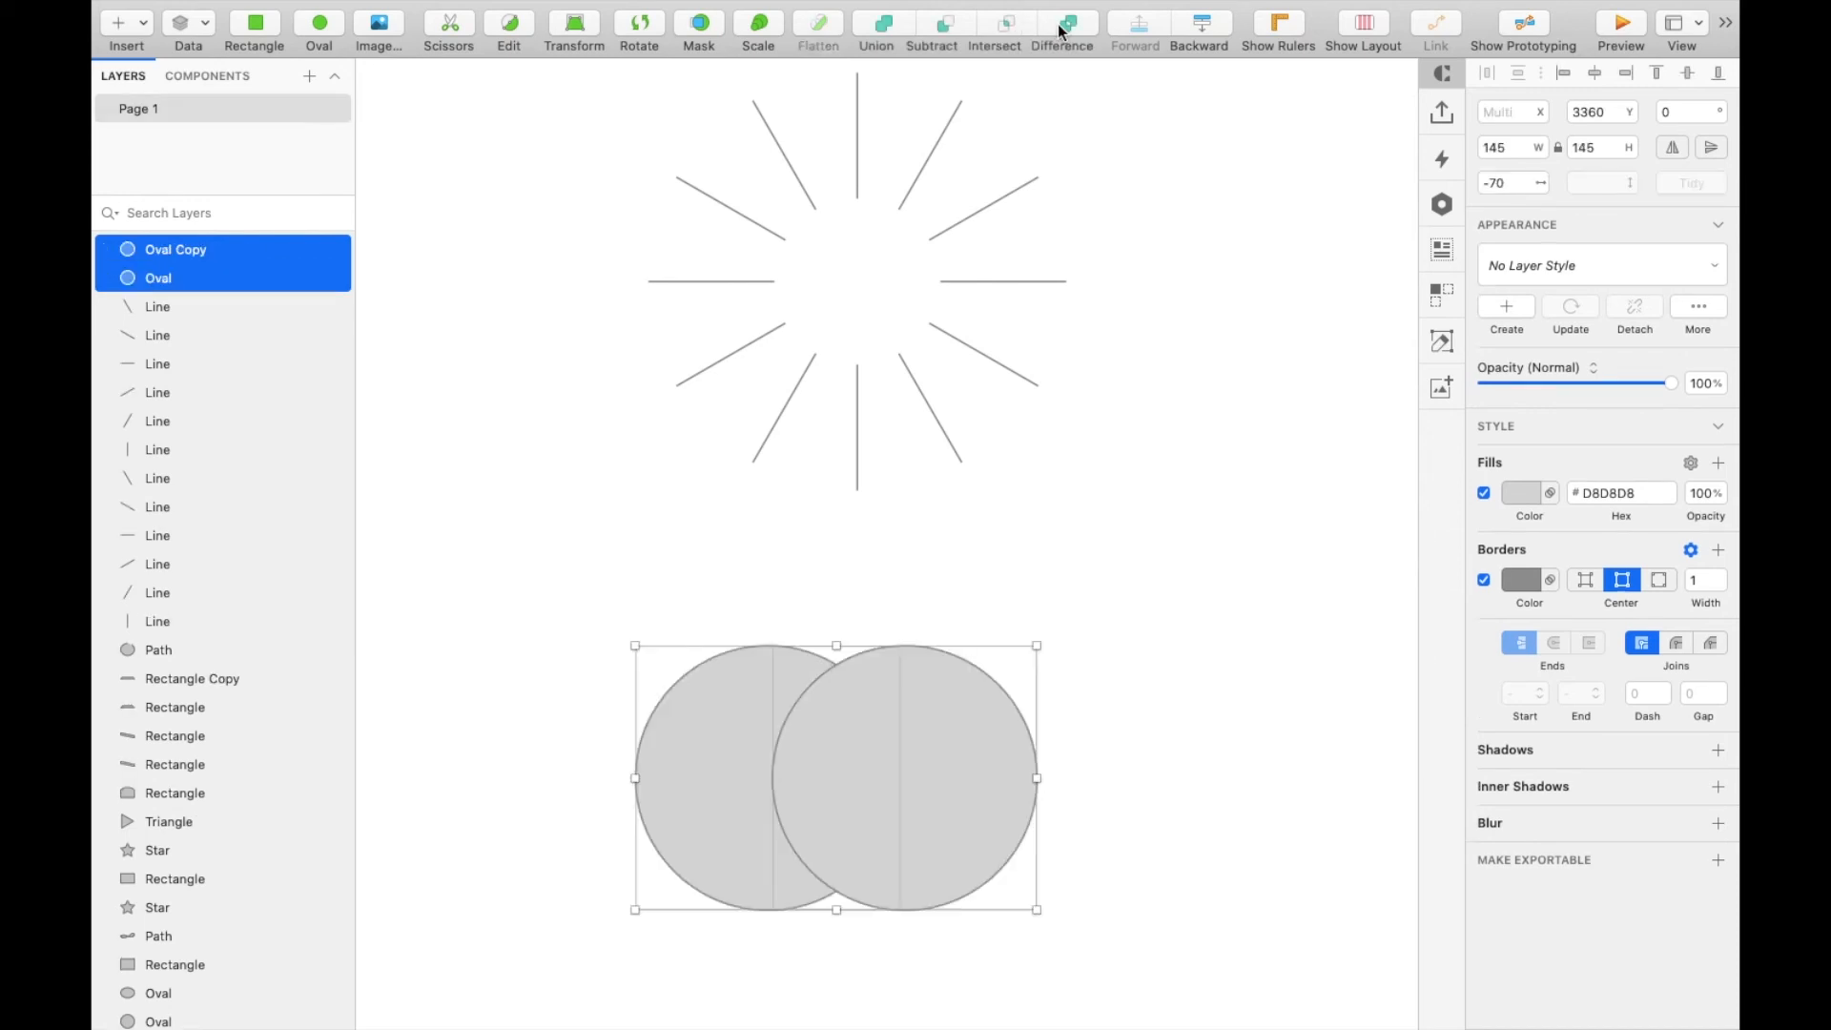
Combine the two overlapping circles with the Difference operation
{"action": "left_click", "coordinate": [1062, 26]}
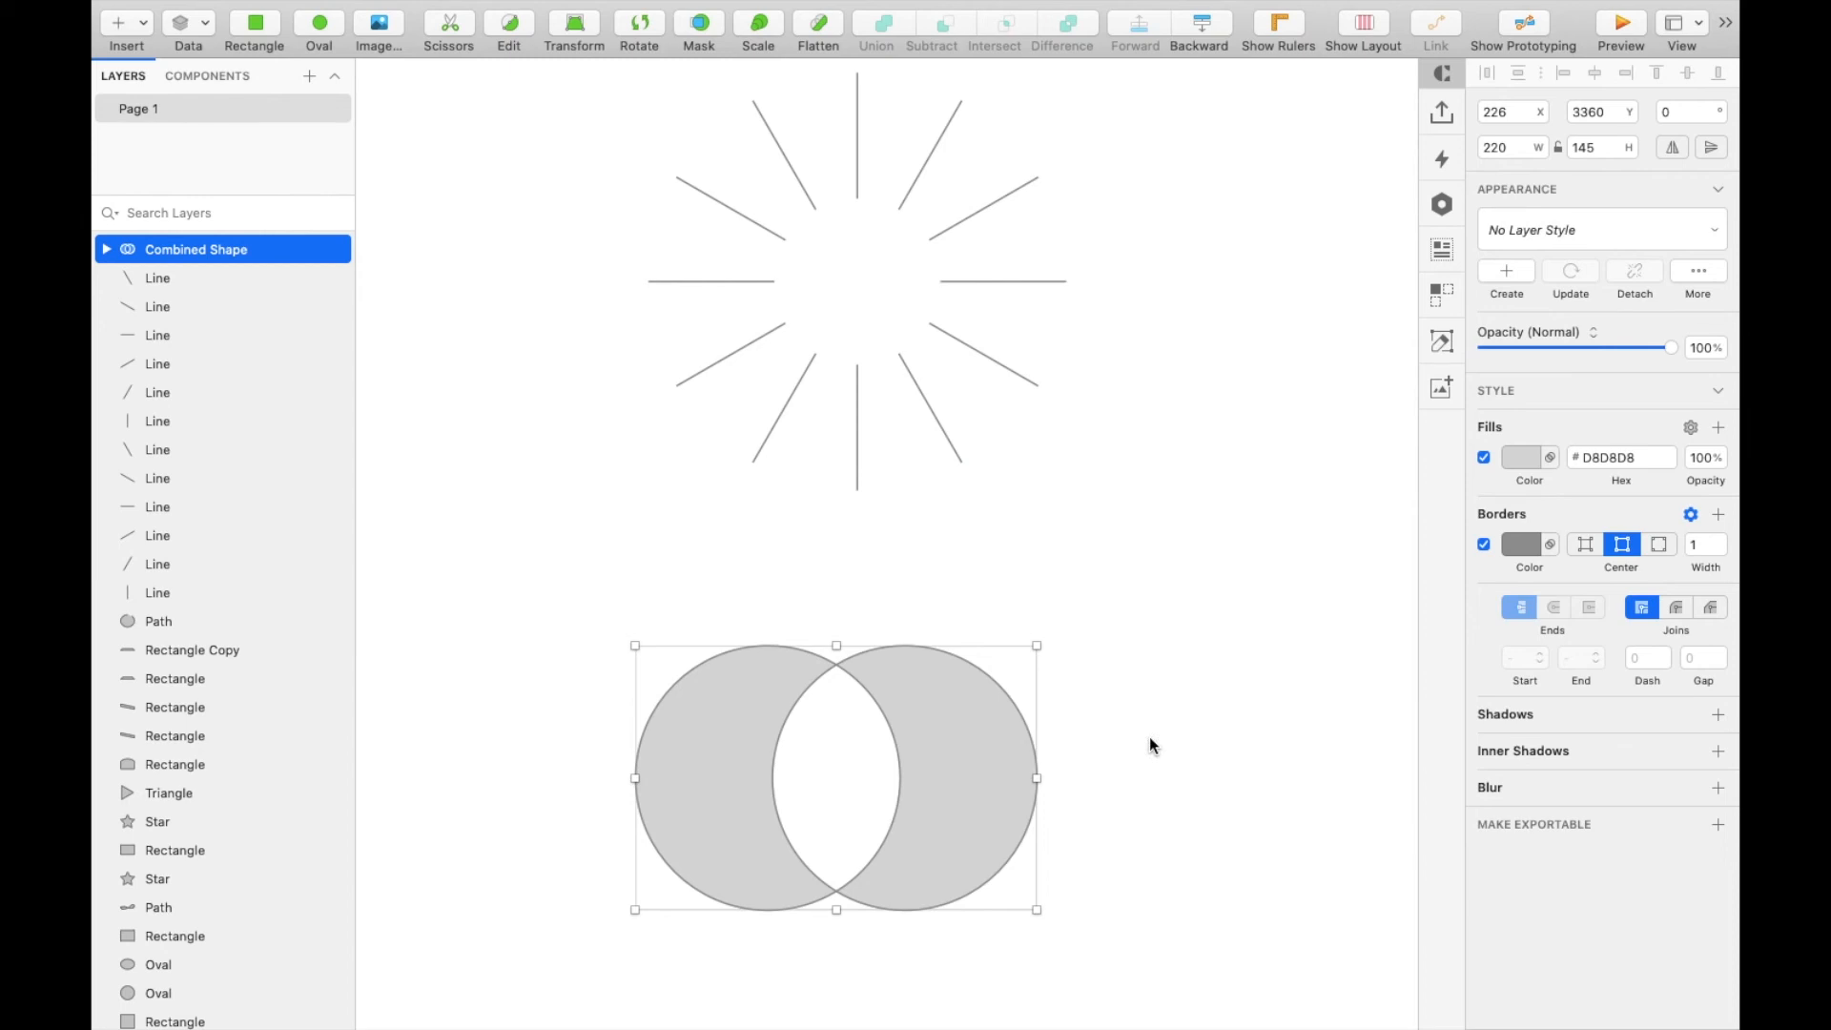
Undo the Difference operation and merge the two circles by nesting one circle's layer into the other in the layer list
{"action": "key", "text": "super+z"}
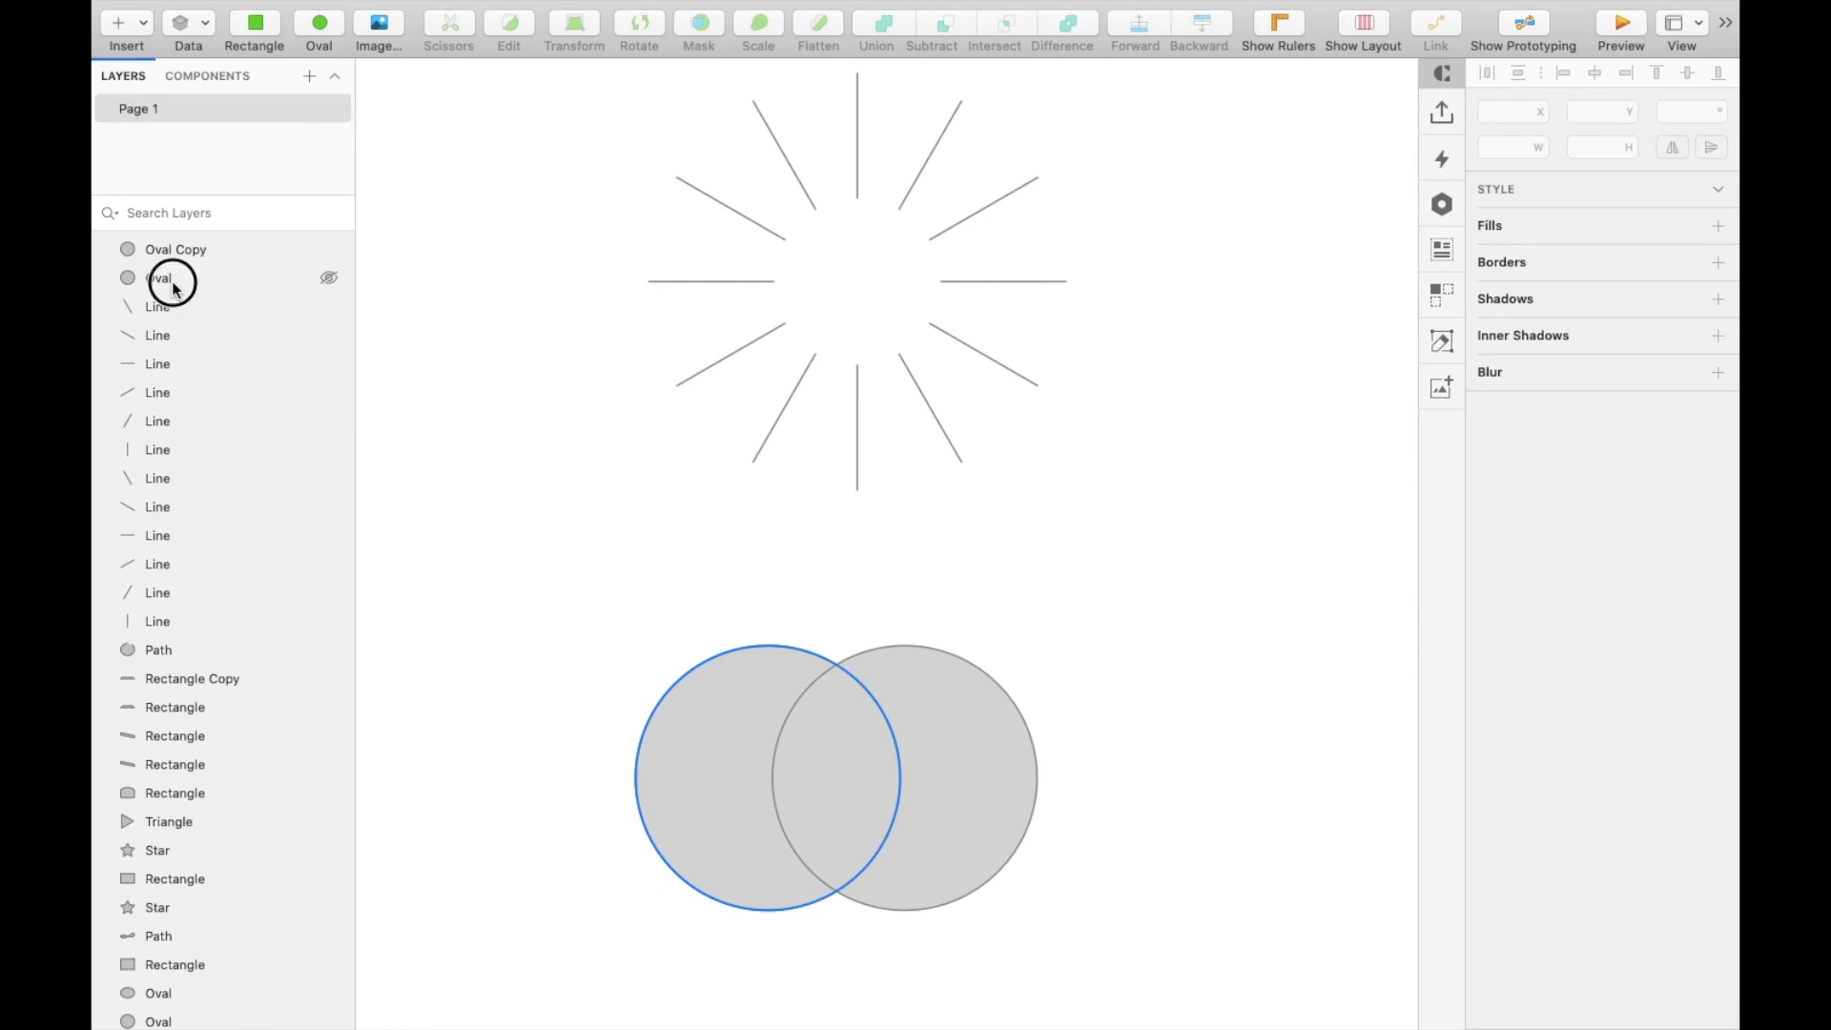
{"action": "left_click_drag", "start_coordinate": [172, 286], "coordinate": [185, 248]}
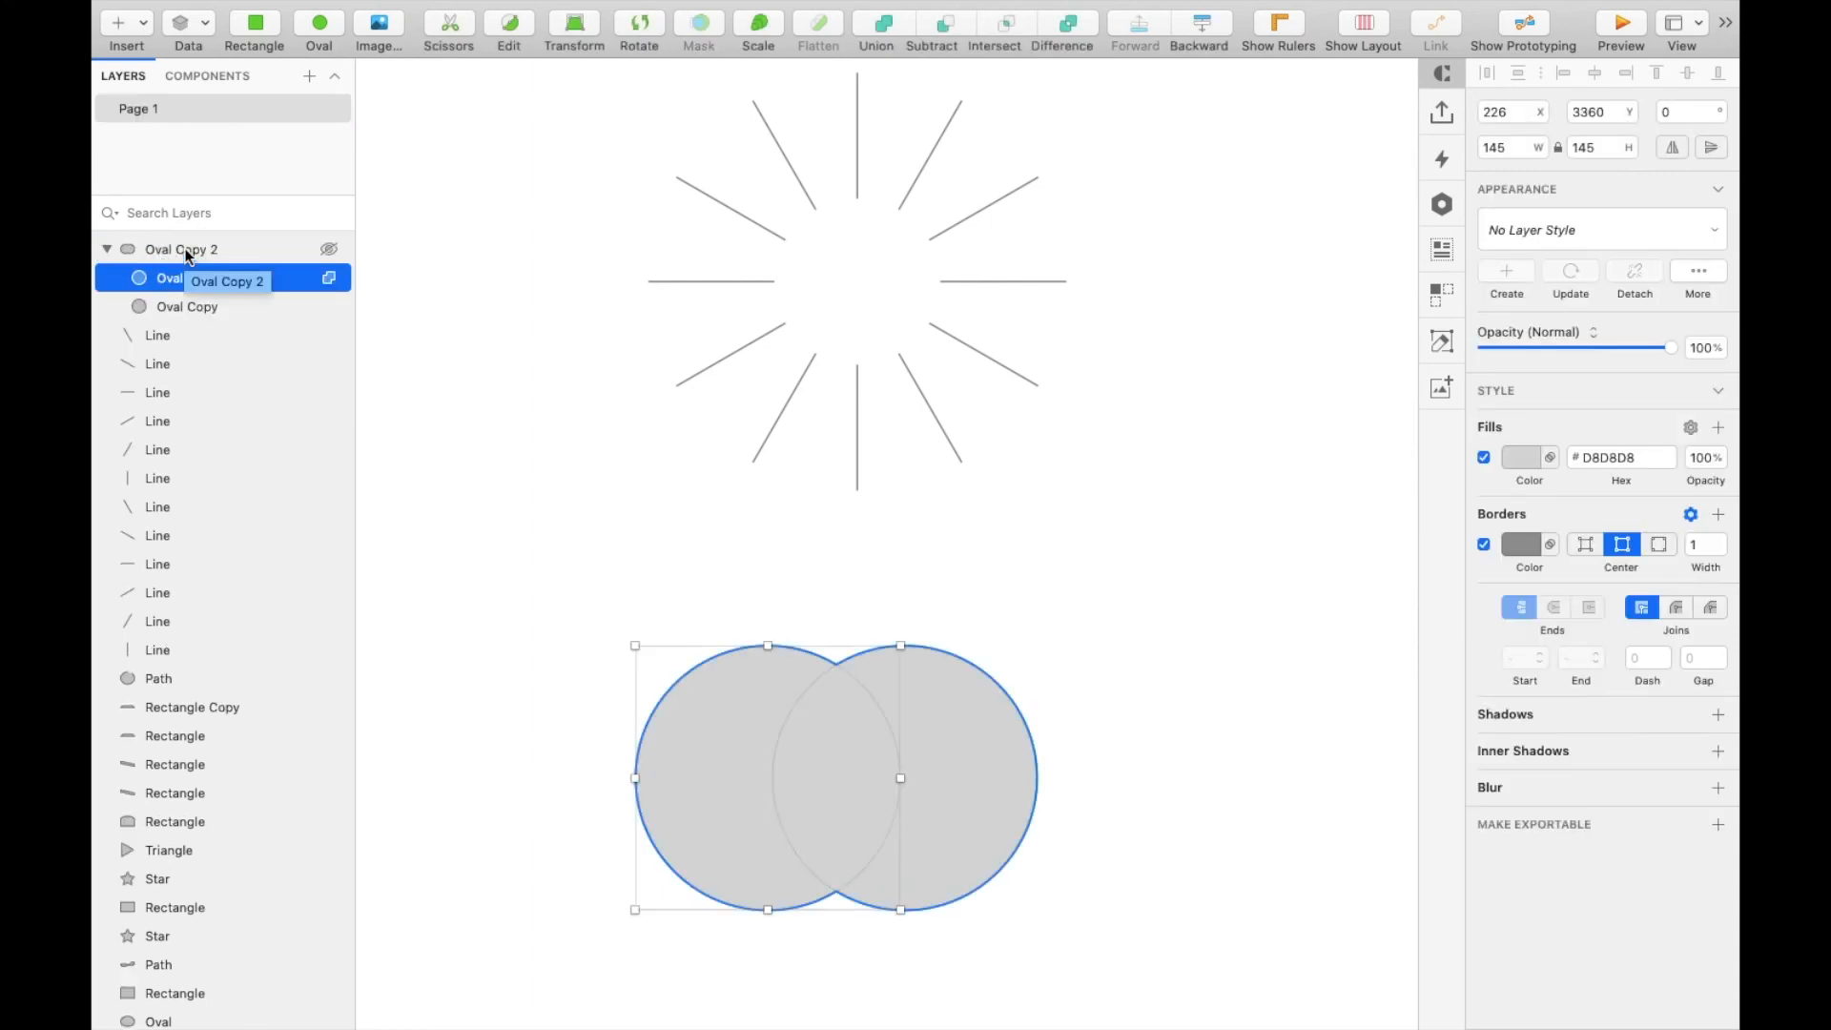
{"action": "left_click", "coordinate": [1328, 923]}
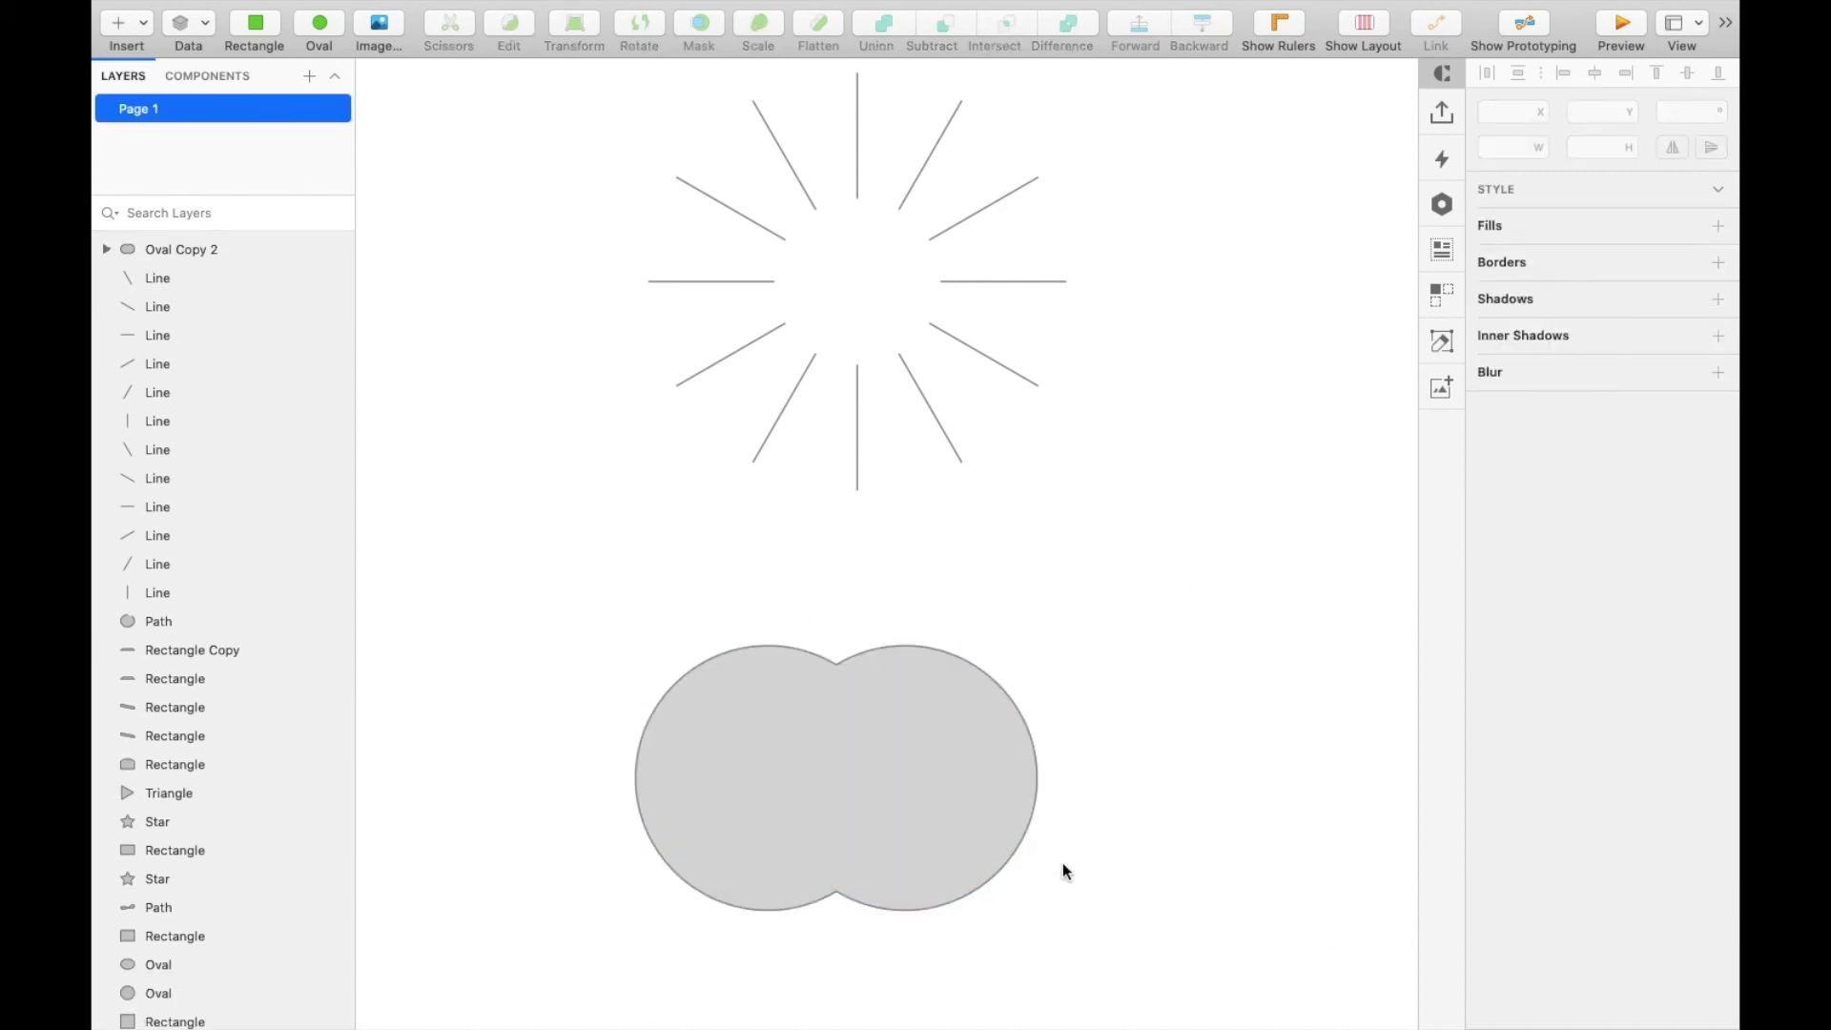
Draw a 202 × 202 circle in the empty canvas area below the merged circles
{"action": "scroll", "coordinate": [1062, 862], "scroll_direction": "down", "scroll_amount": 10}
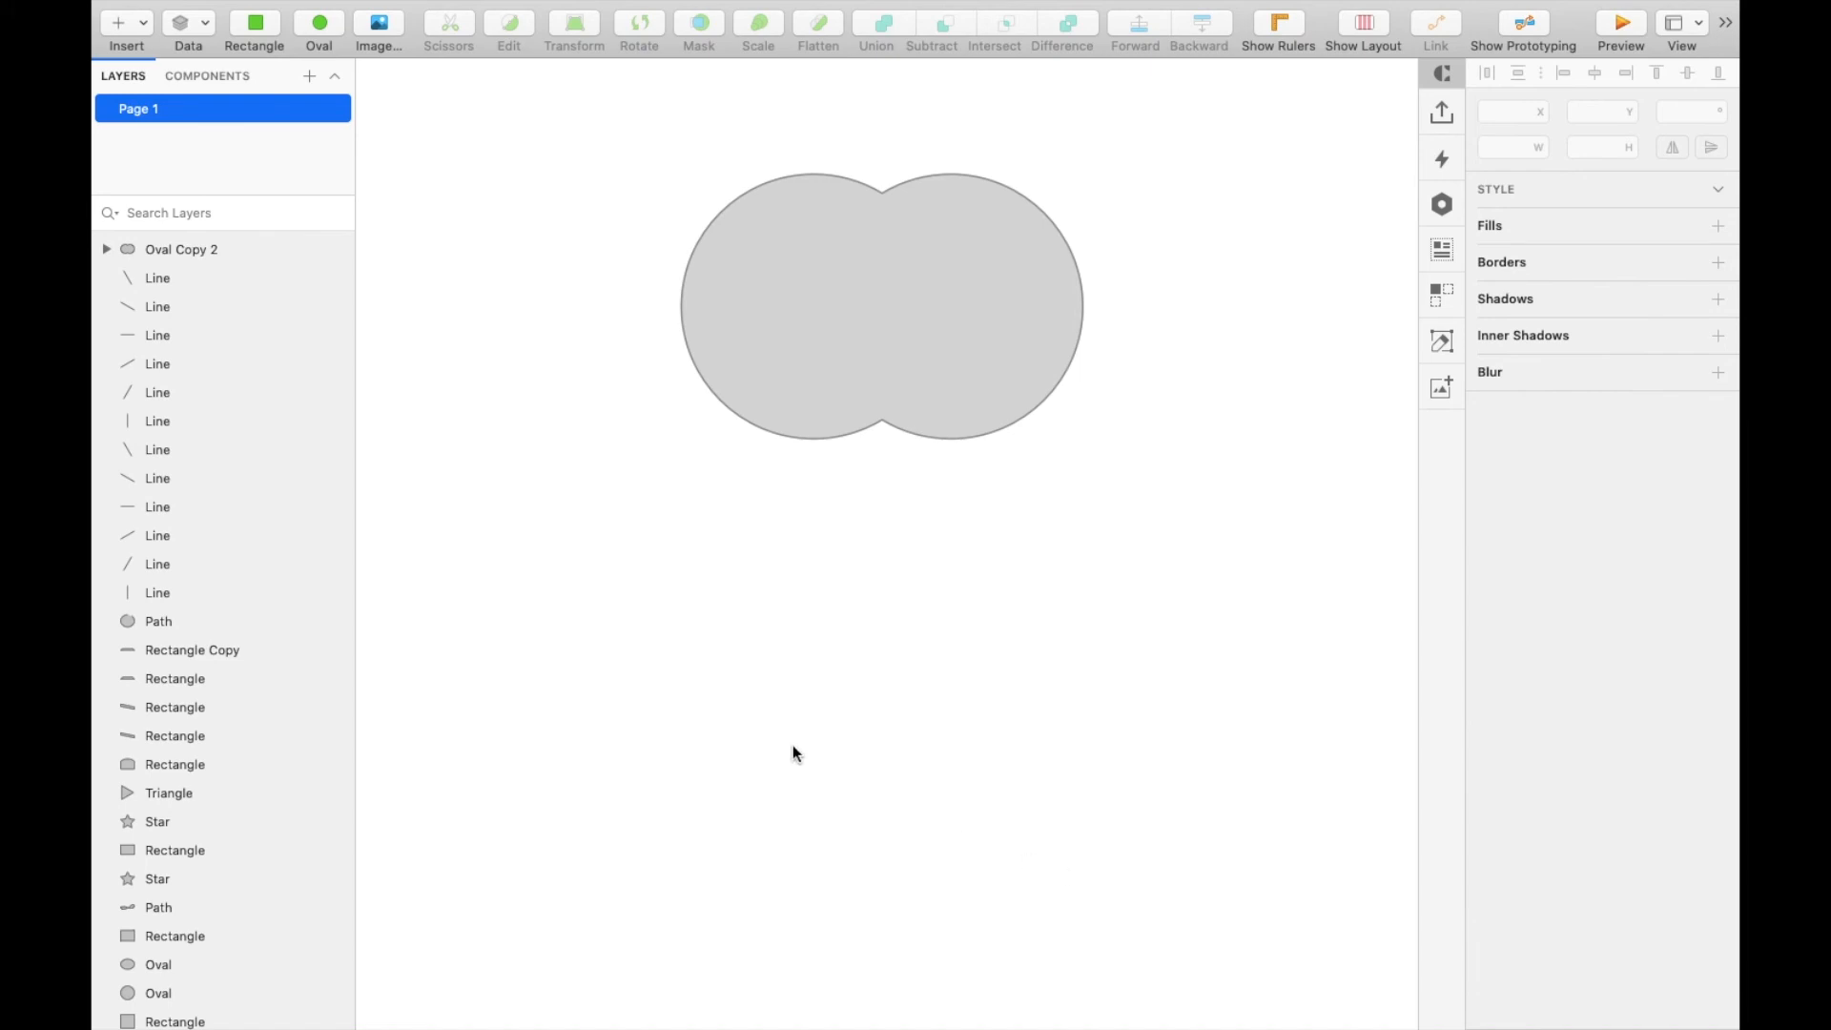
{"action": "scroll", "coordinate": [792, 745], "scroll_direction": "down", "scroll_amount": 3}
{"action": "key", "text": "o"}
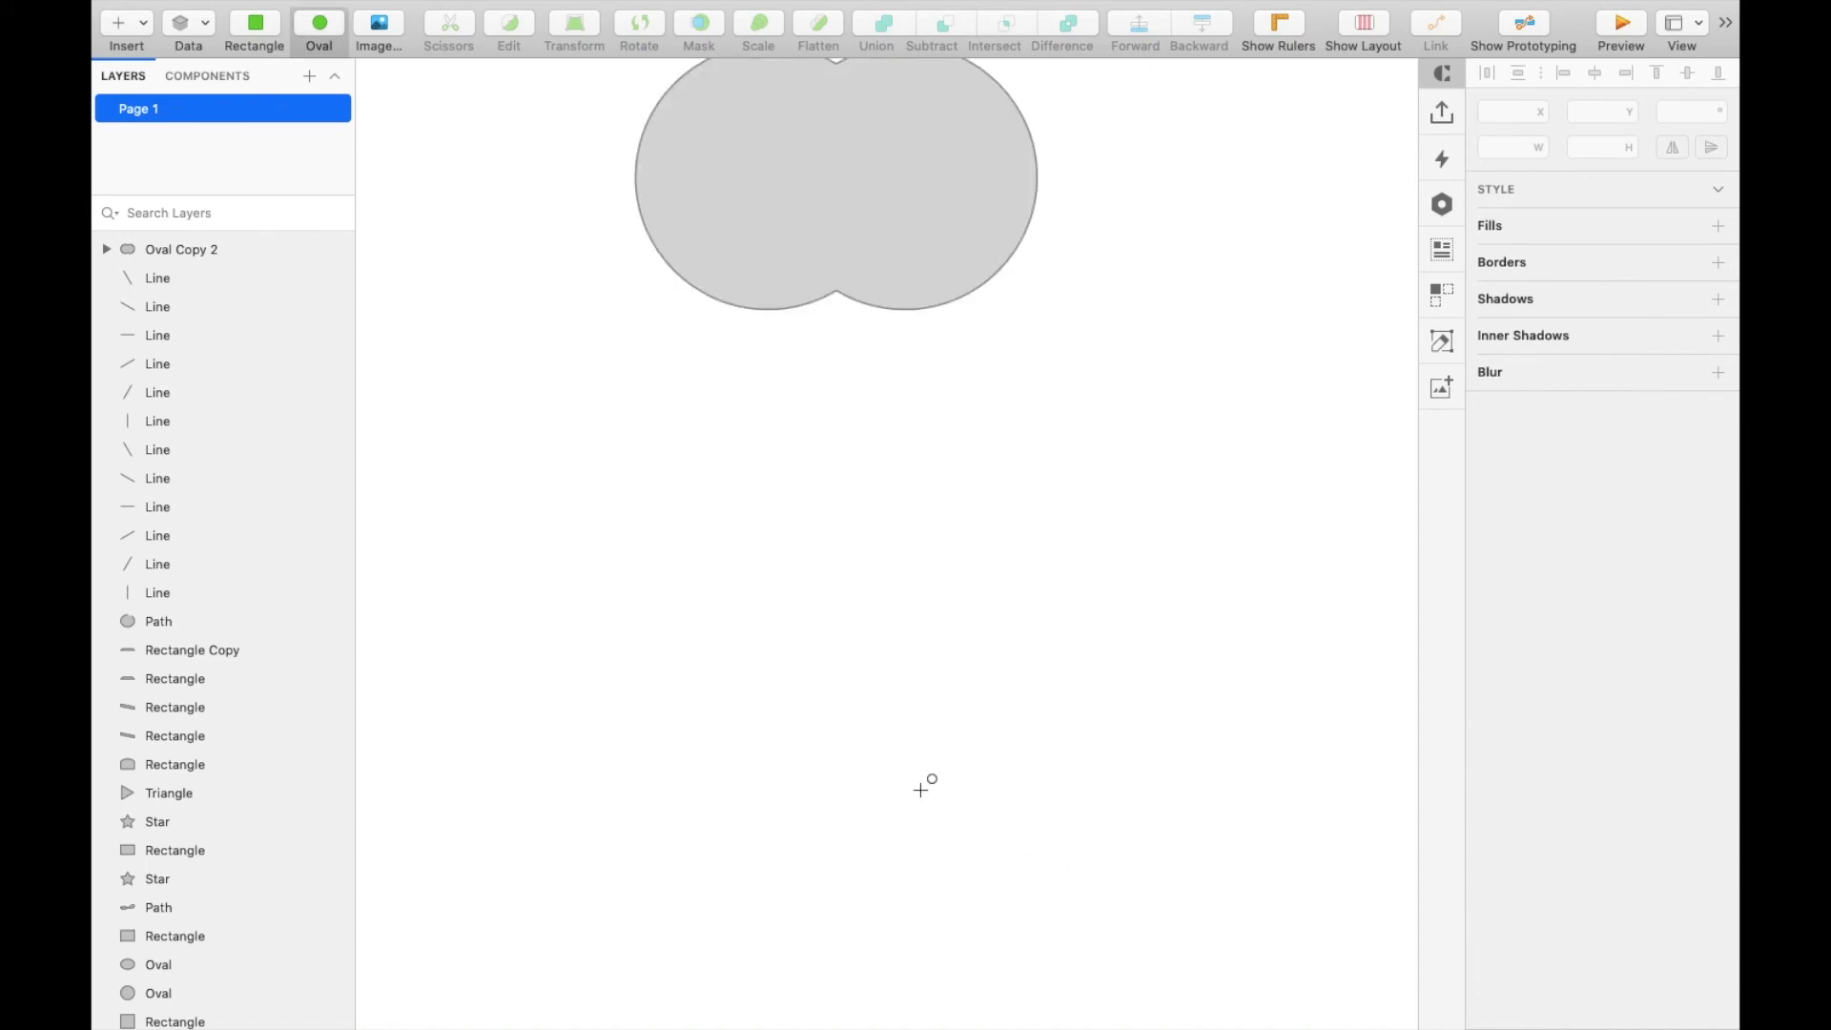
{"action": "left_click_drag", "start_coordinate": [671, 503], "coordinate": [1037, 871]}
Paste a copy of the circle, shrink it concentrically to 106 × 106 and subtract it from the large circle
{"action": "key", "text": "super+v"}
{"action": "left_click_drag", "start_coordinate": [1036, 872], "coordinate": [955, 774]}
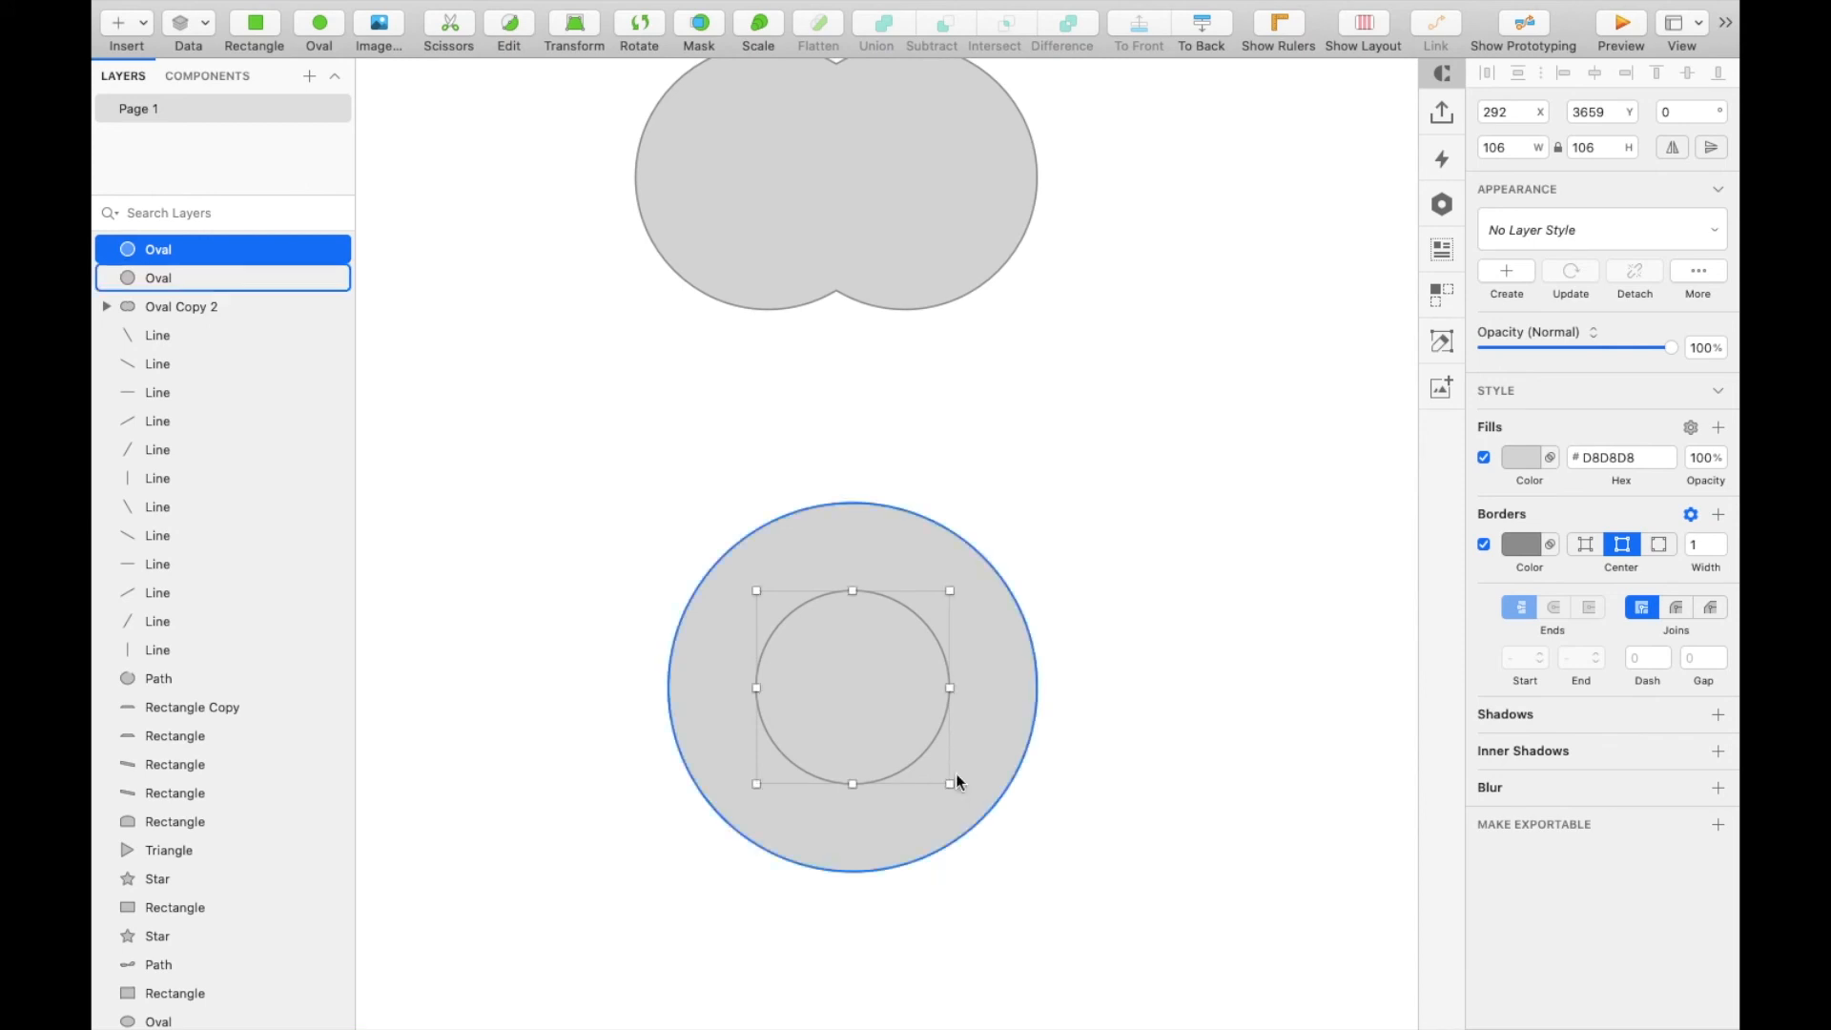
{"action": "left_click", "coordinate": [993, 729], "text": "shift"}
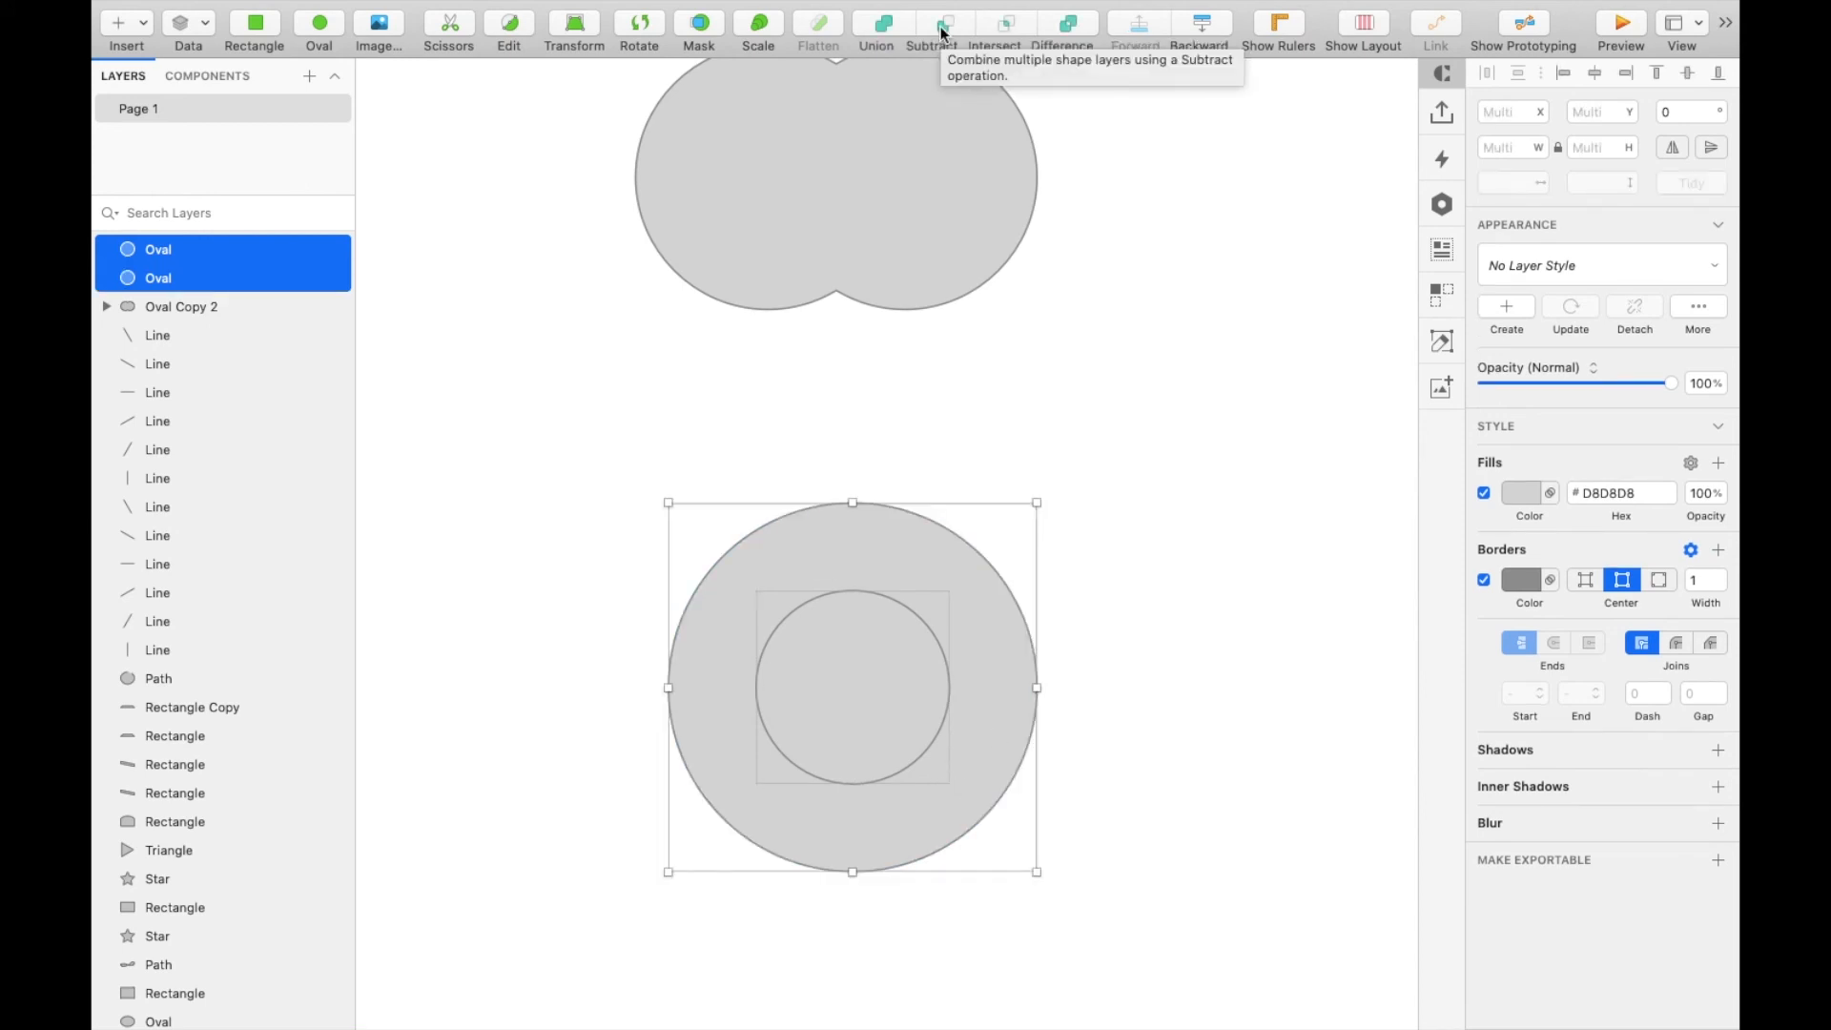
{"action": "left_click", "coordinate": [940, 33]}
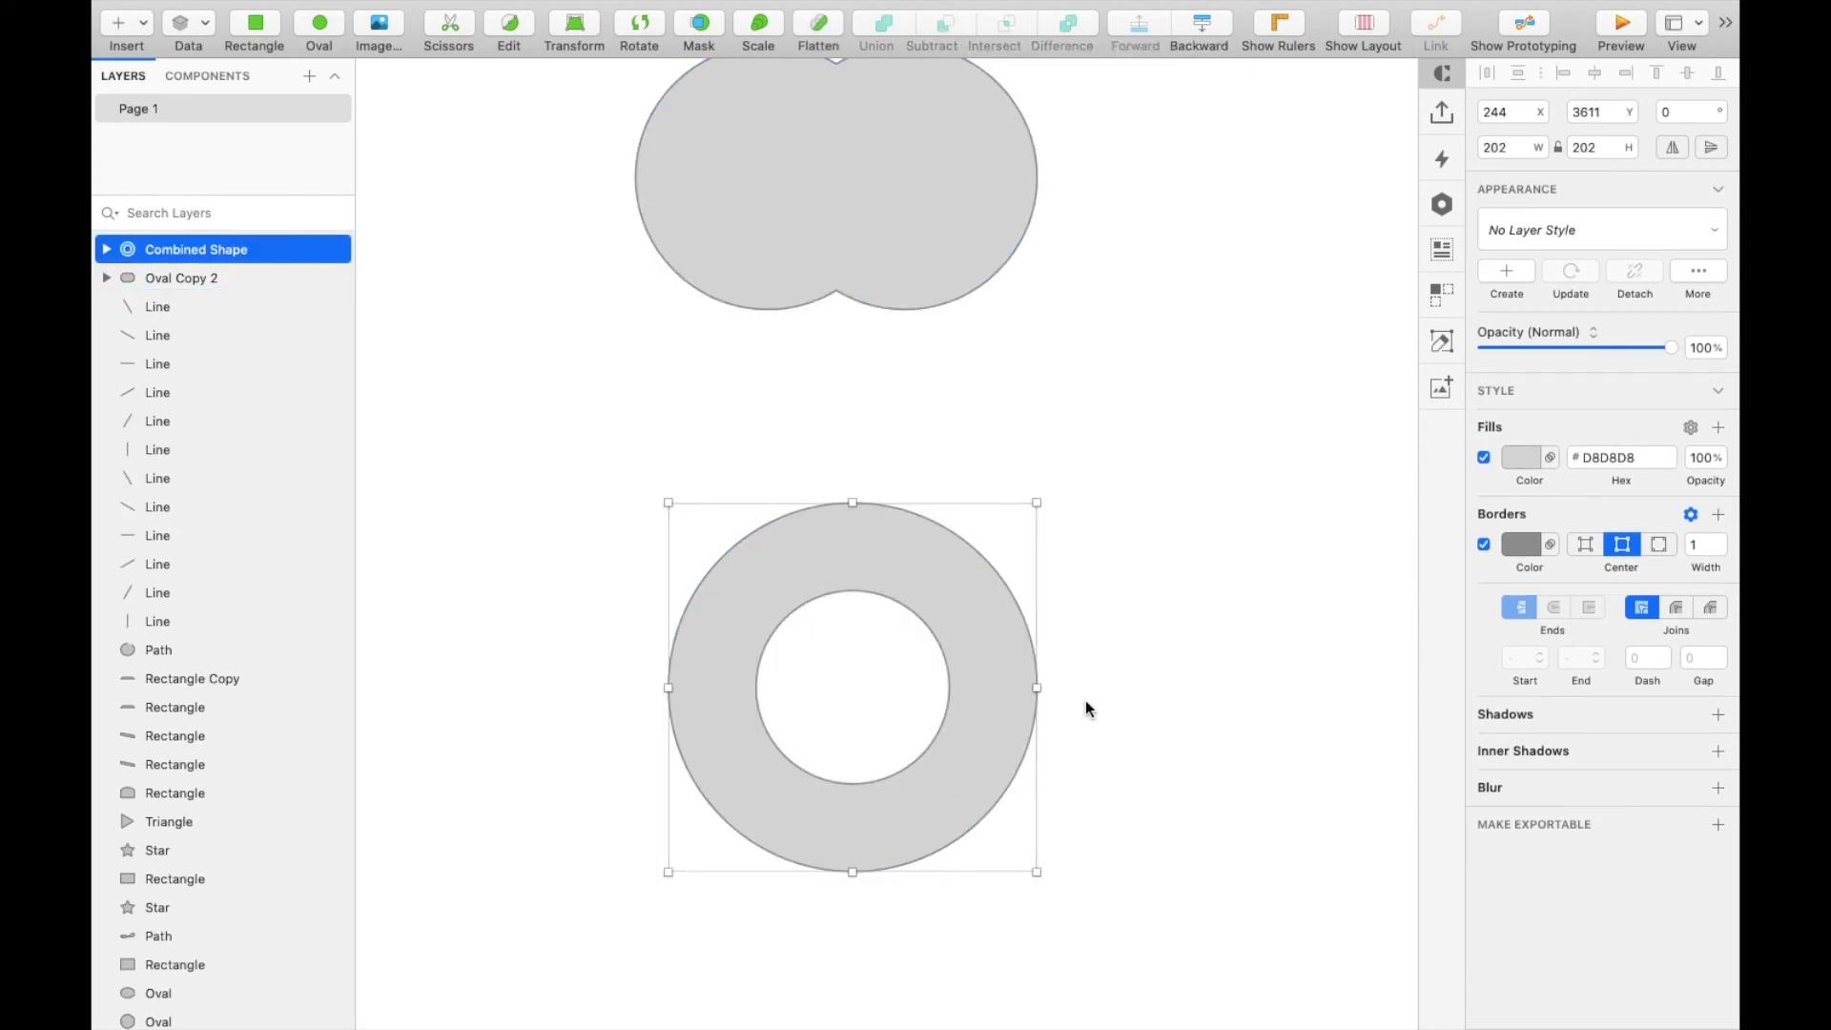
Inside the ring shape, move the cut-out circle to the large circle's lower right edge and enlarge it to form a crescent
{"action": "left_click", "coordinate": [902, 690]}
{"action": "left_click", "coordinate": [1028, 728]}
{"action": "double_click", "coordinate": [992, 713]}
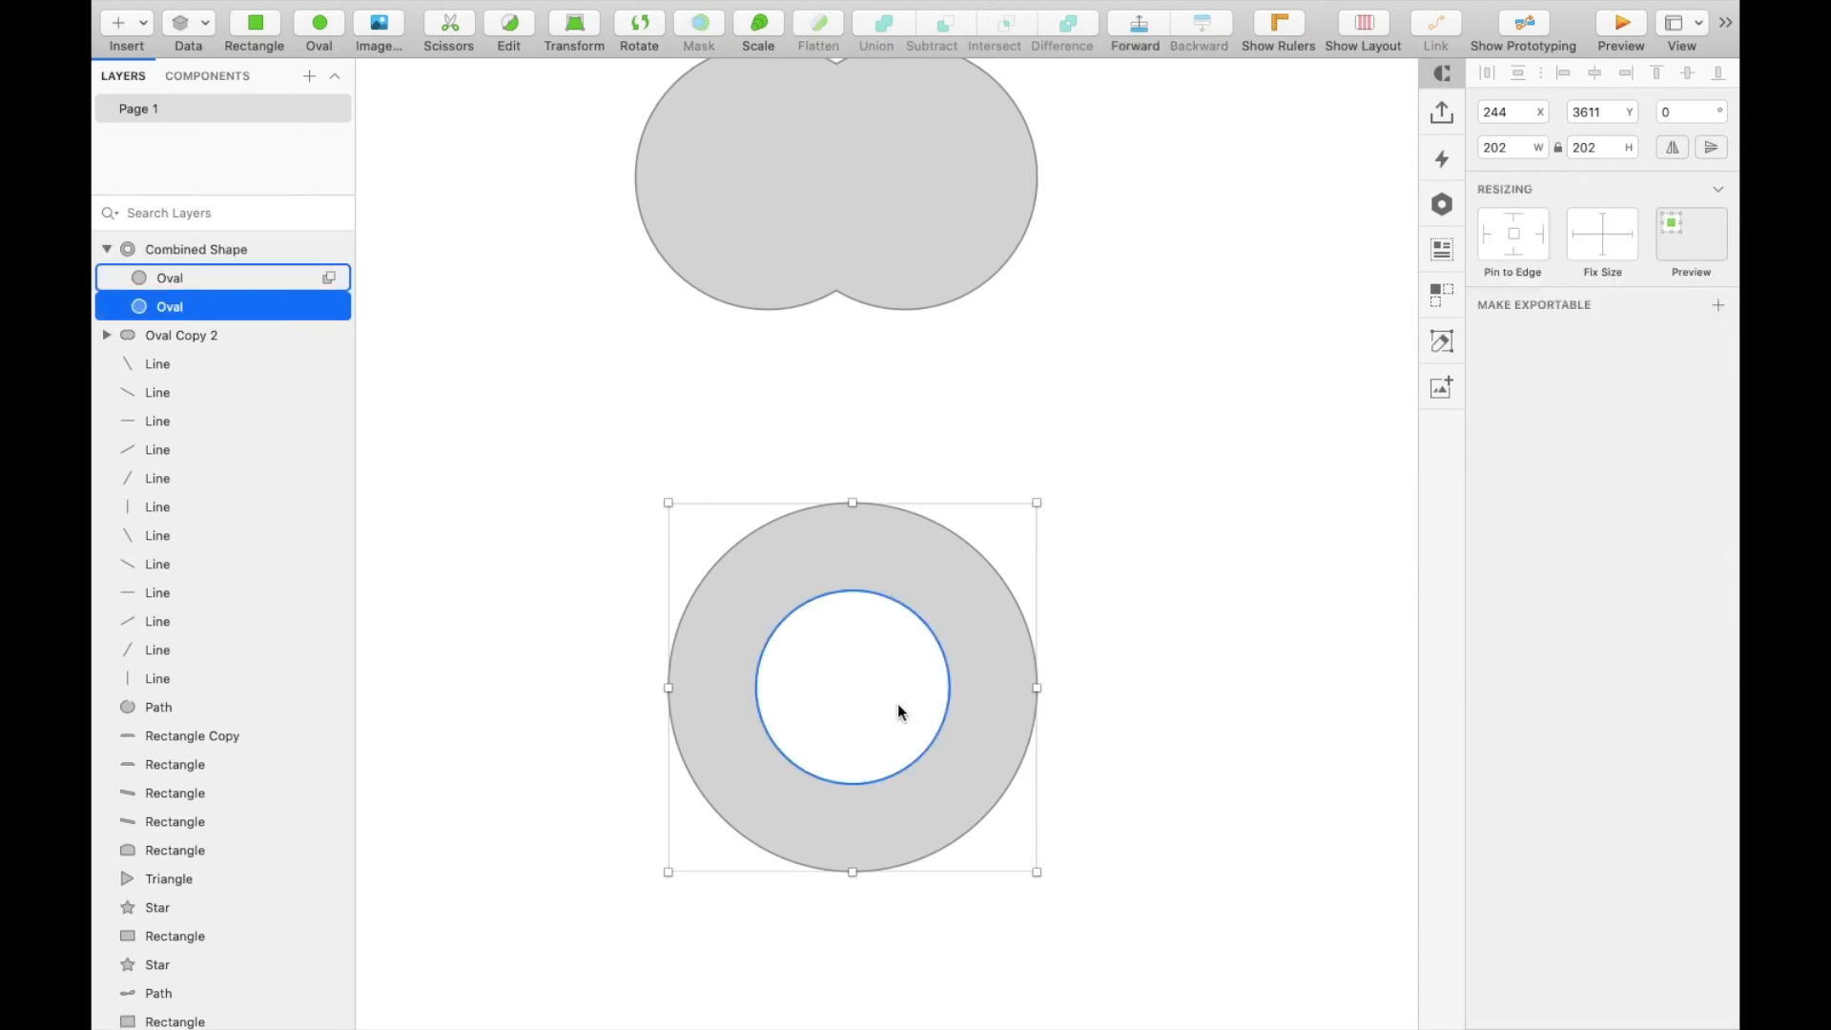
{"action": "left_click_drag", "start_coordinate": [896, 711], "coordinate": [1010, 783]}
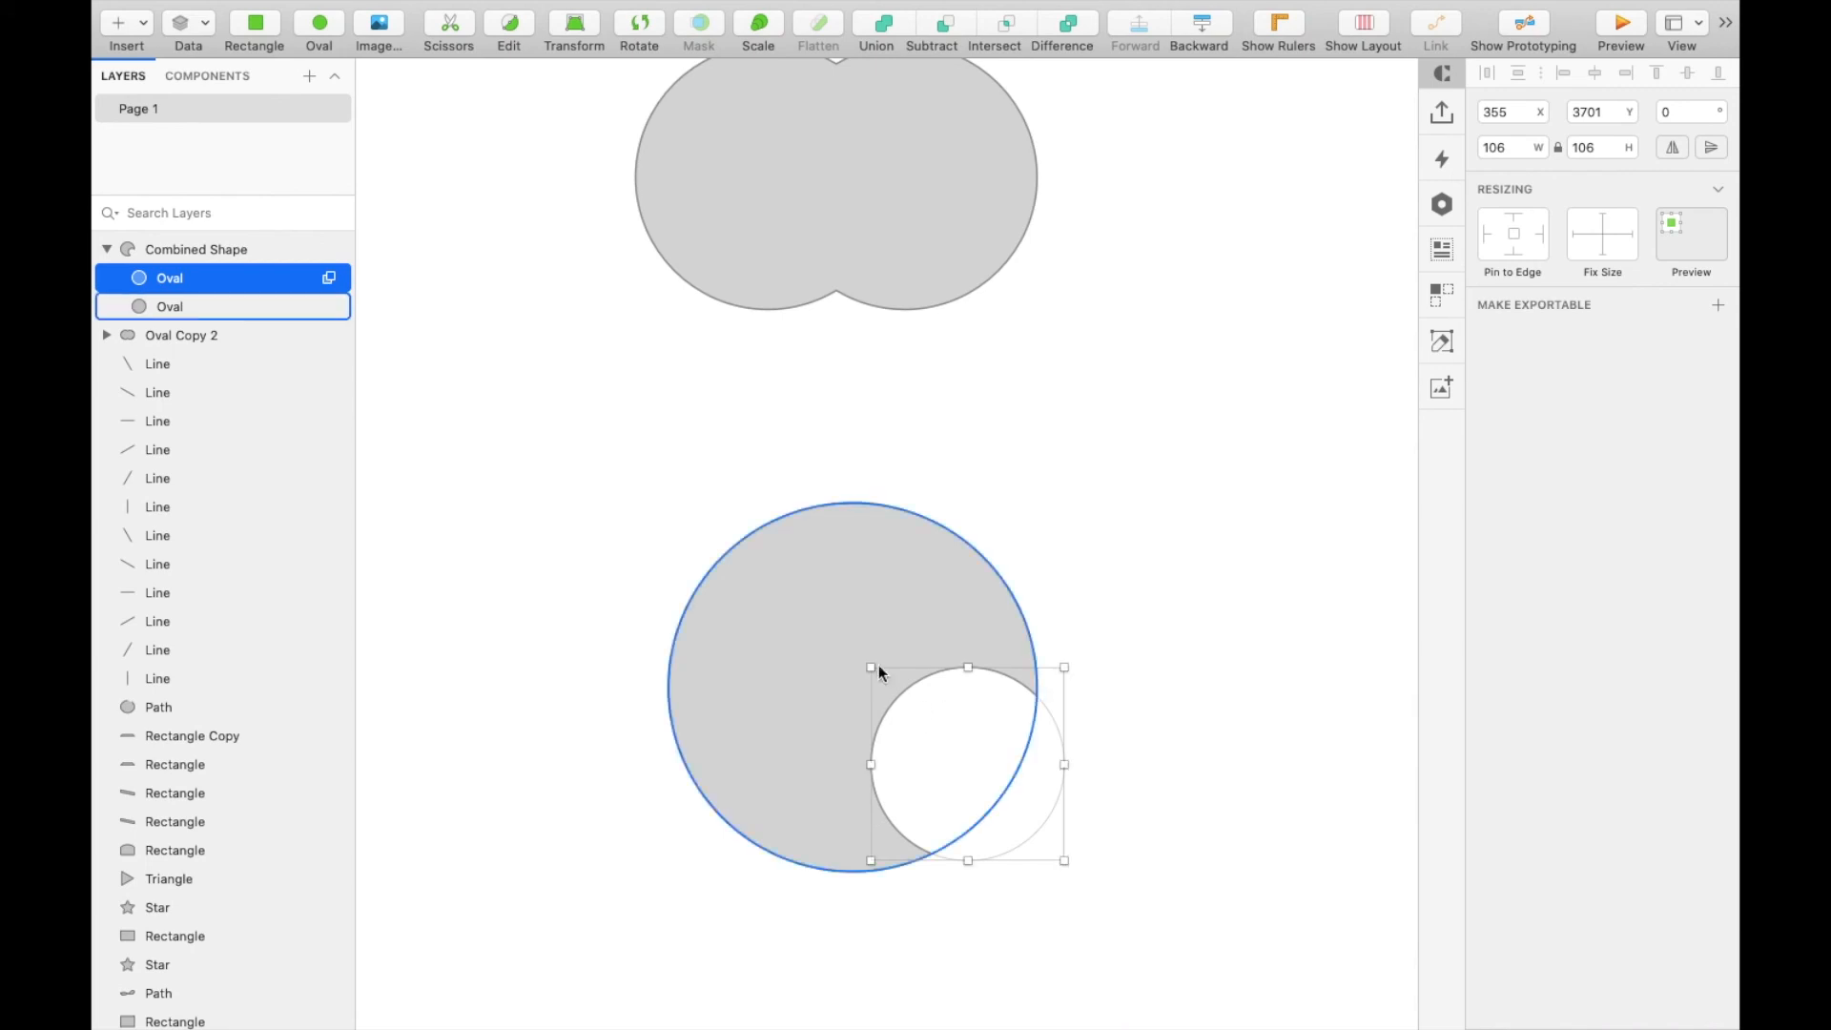
{"action": "left_click_drag", "start_coordinate": [871, 664], "coordinate": [809, 600]}
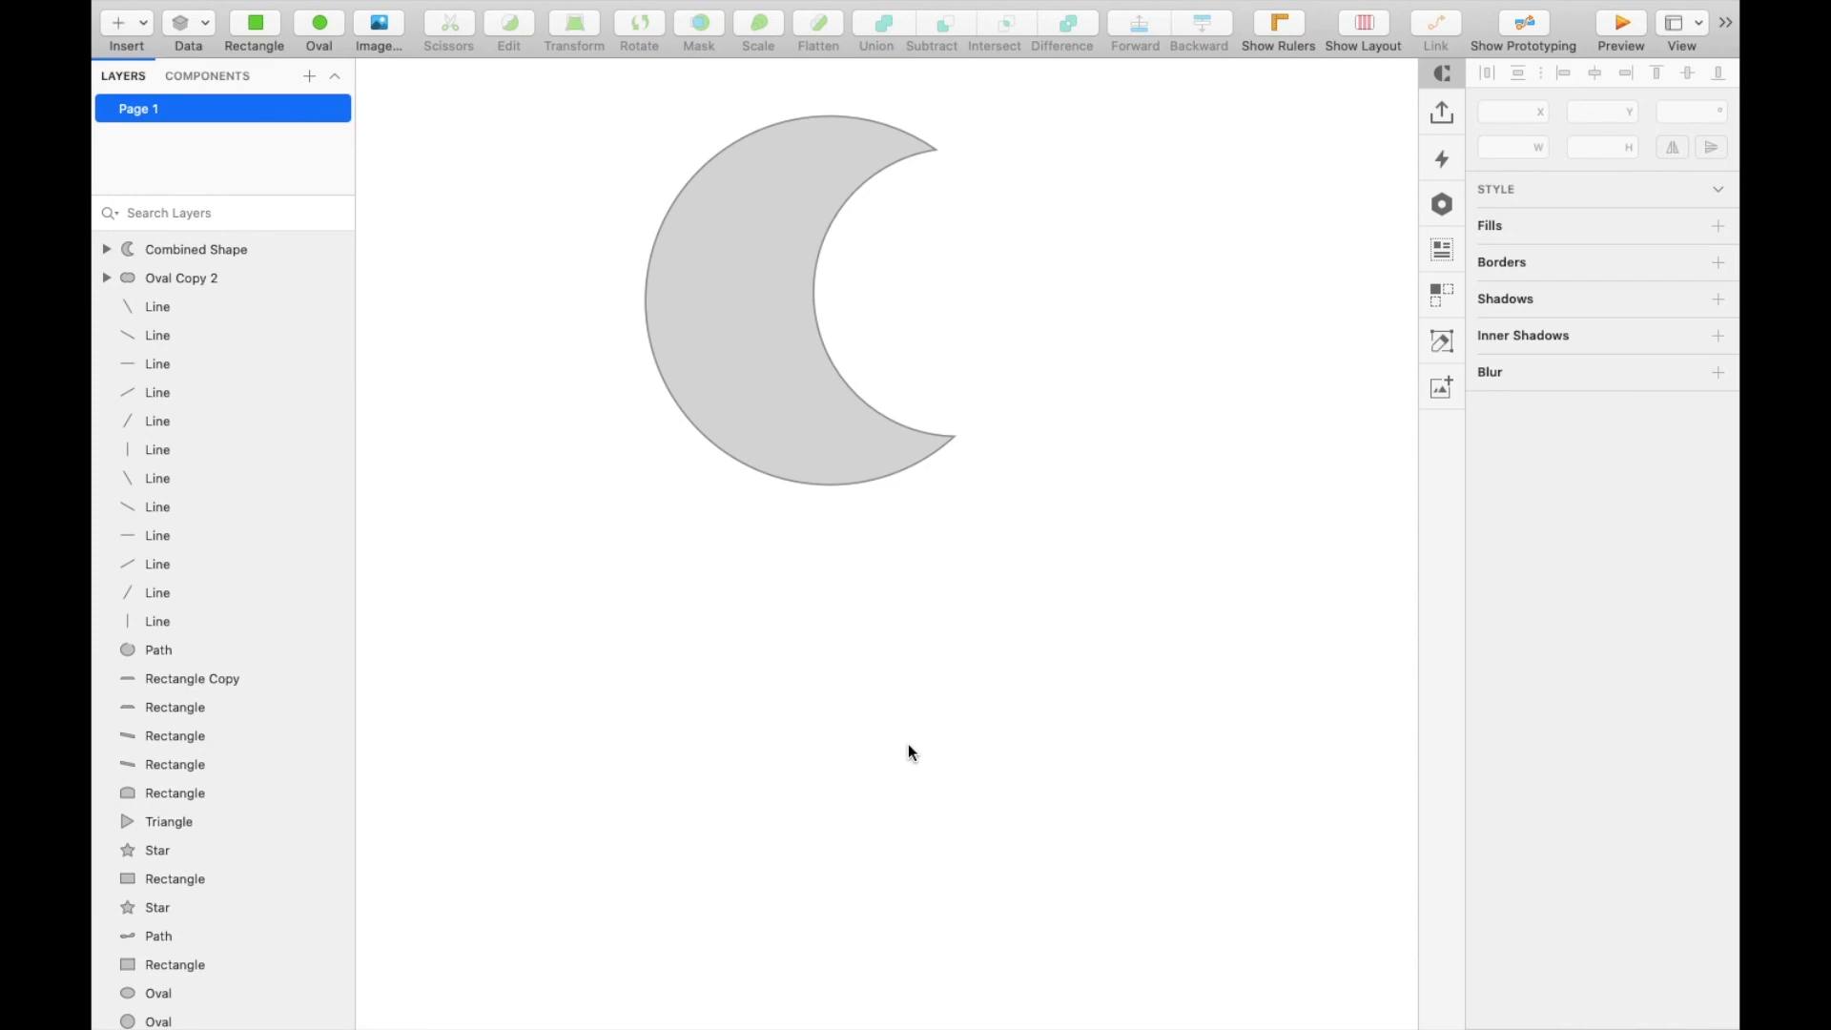
Draw a 279 × 163 rectangle below the crescent and insert the sunset beach photo over it
{"action": "key", "text": "r"}
{"action": "left_click_drag", "start_coordinate": [612, 611], "coordinate": [1121, 907]}
{"action": "key", "text": "super+2"}
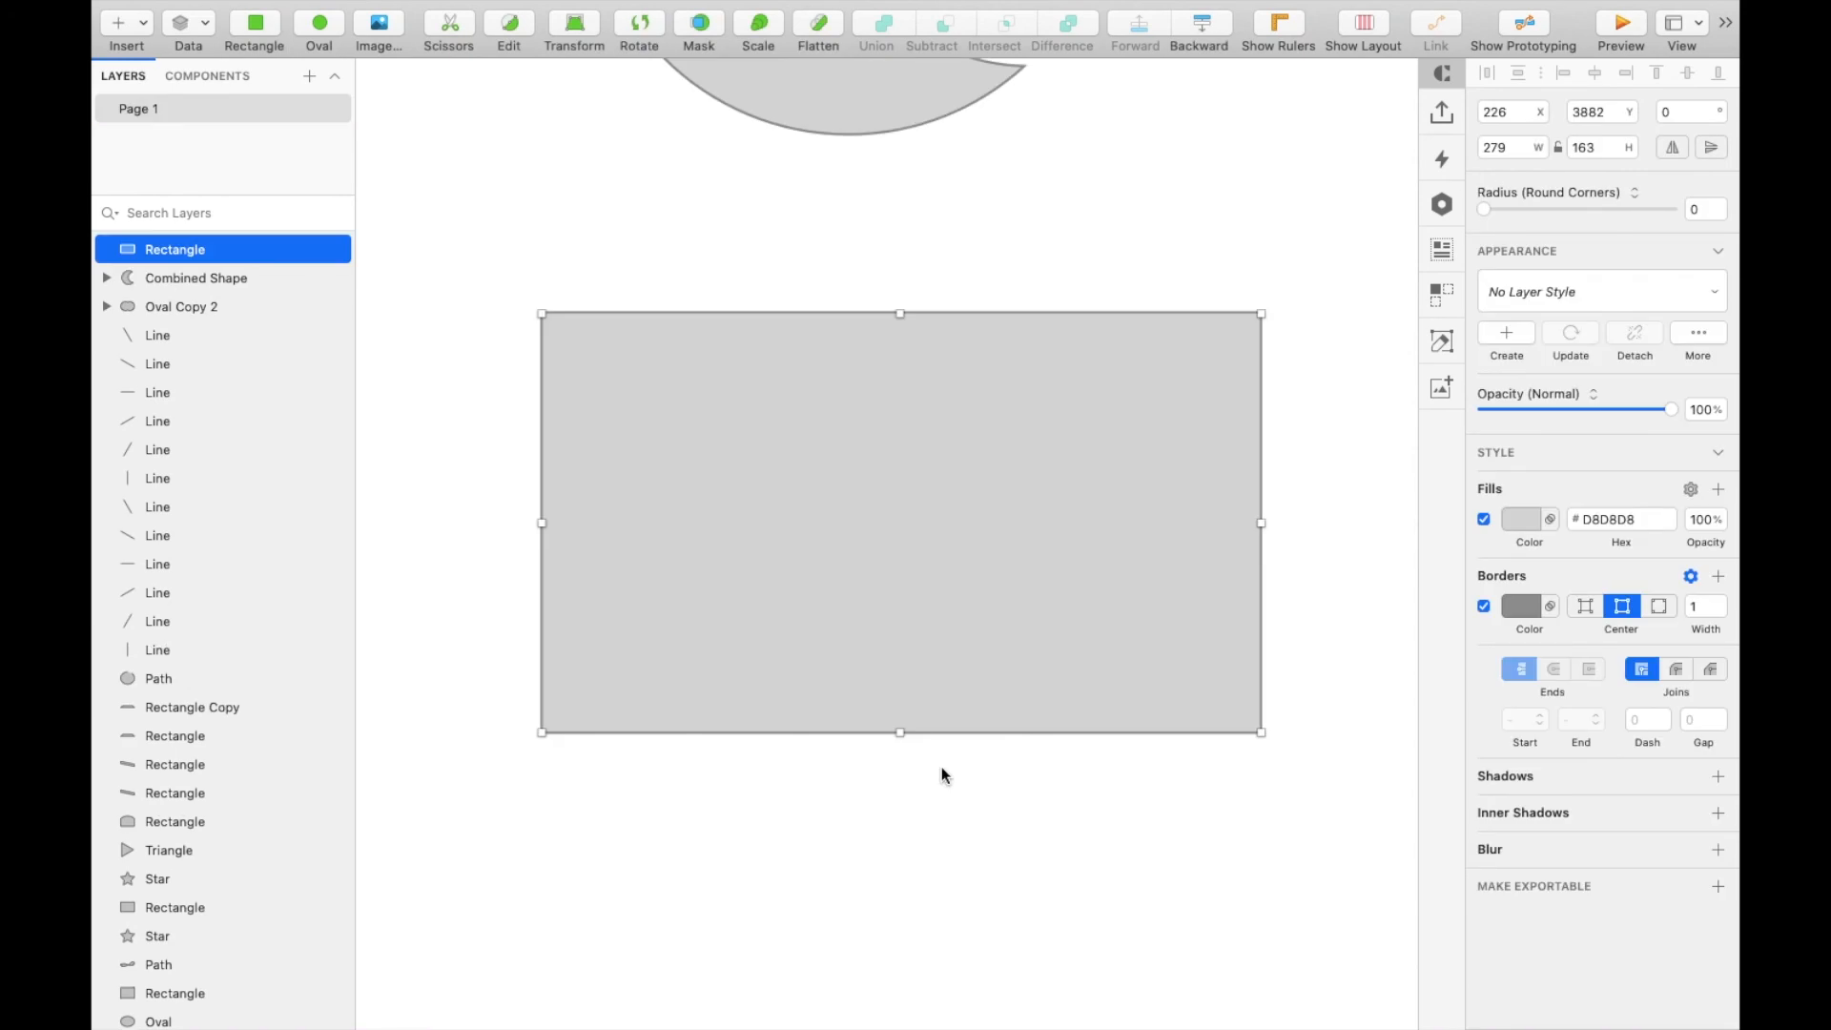
{"action": "left_click", "coordinate": [371, 23]}
{"action": "left_click", "coordinate": [632, 166]}
{"action": "double_click", "coordinate": [632, 166]}
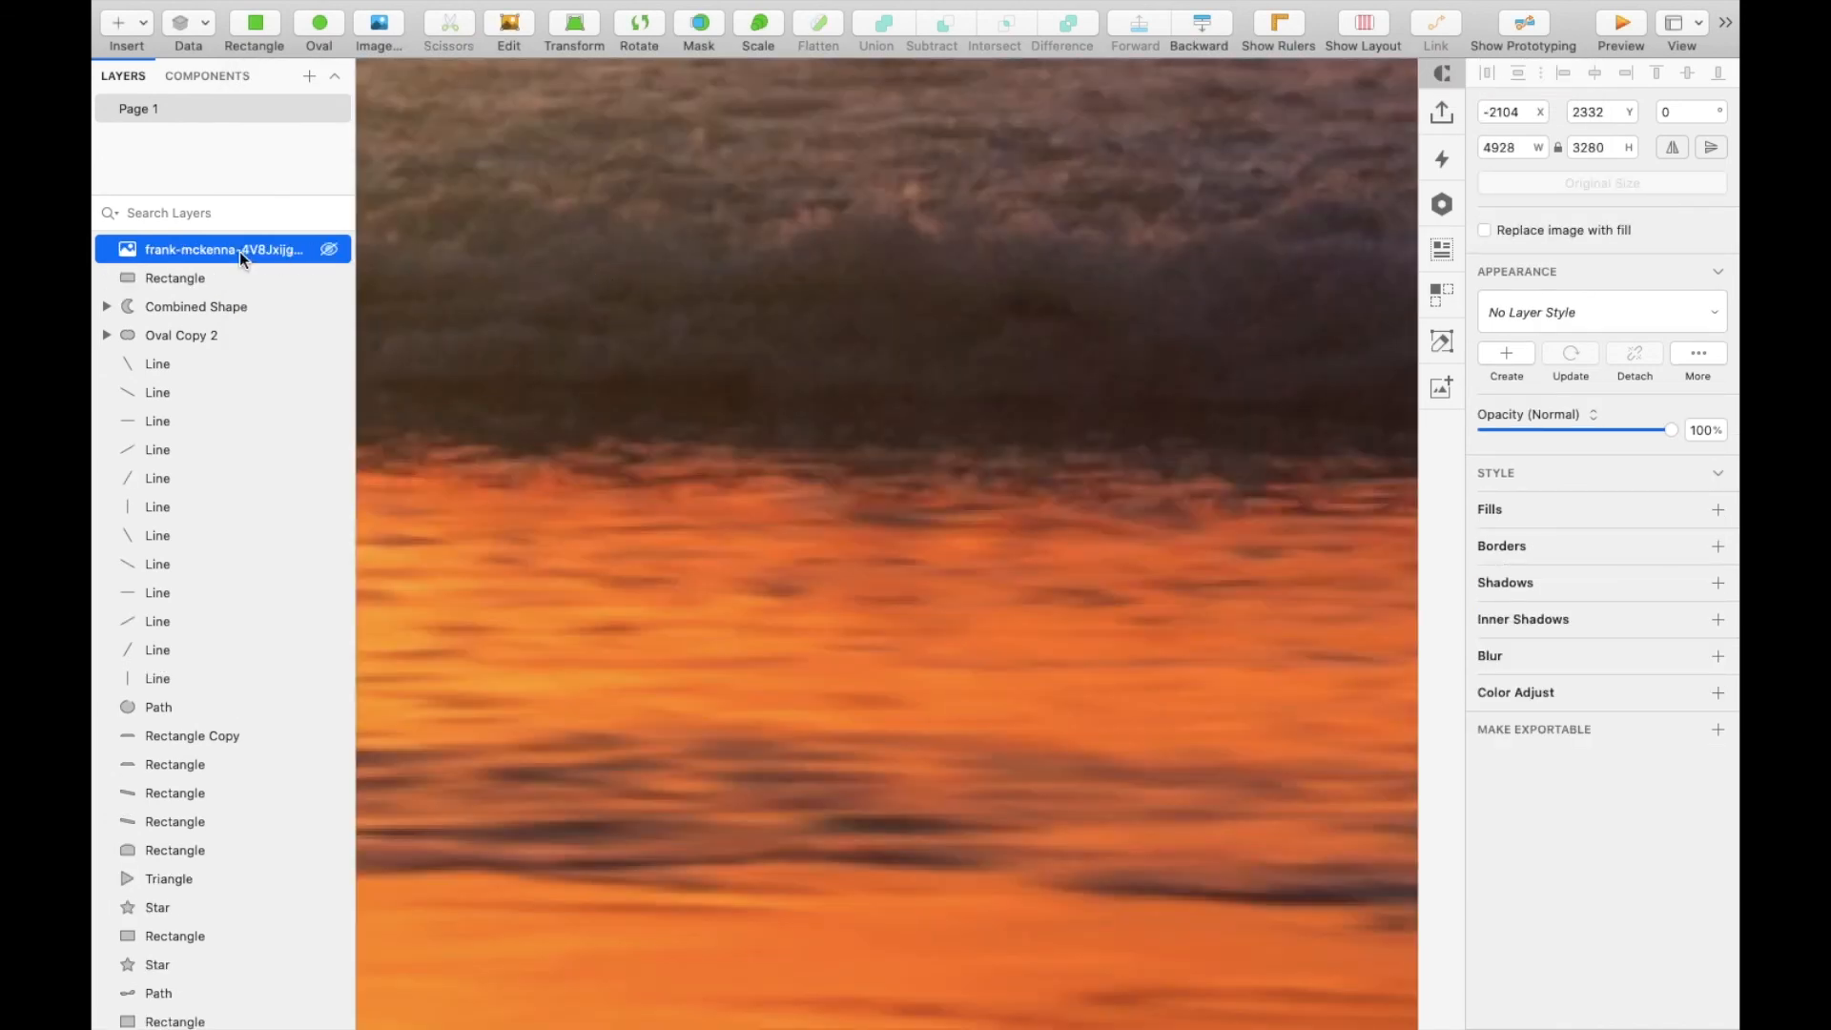
Mask the inserted photo with the rectangle using Mask with Selected Shape
{"action": "left_click", "coordinate": [185, 278], "text": "shift"}
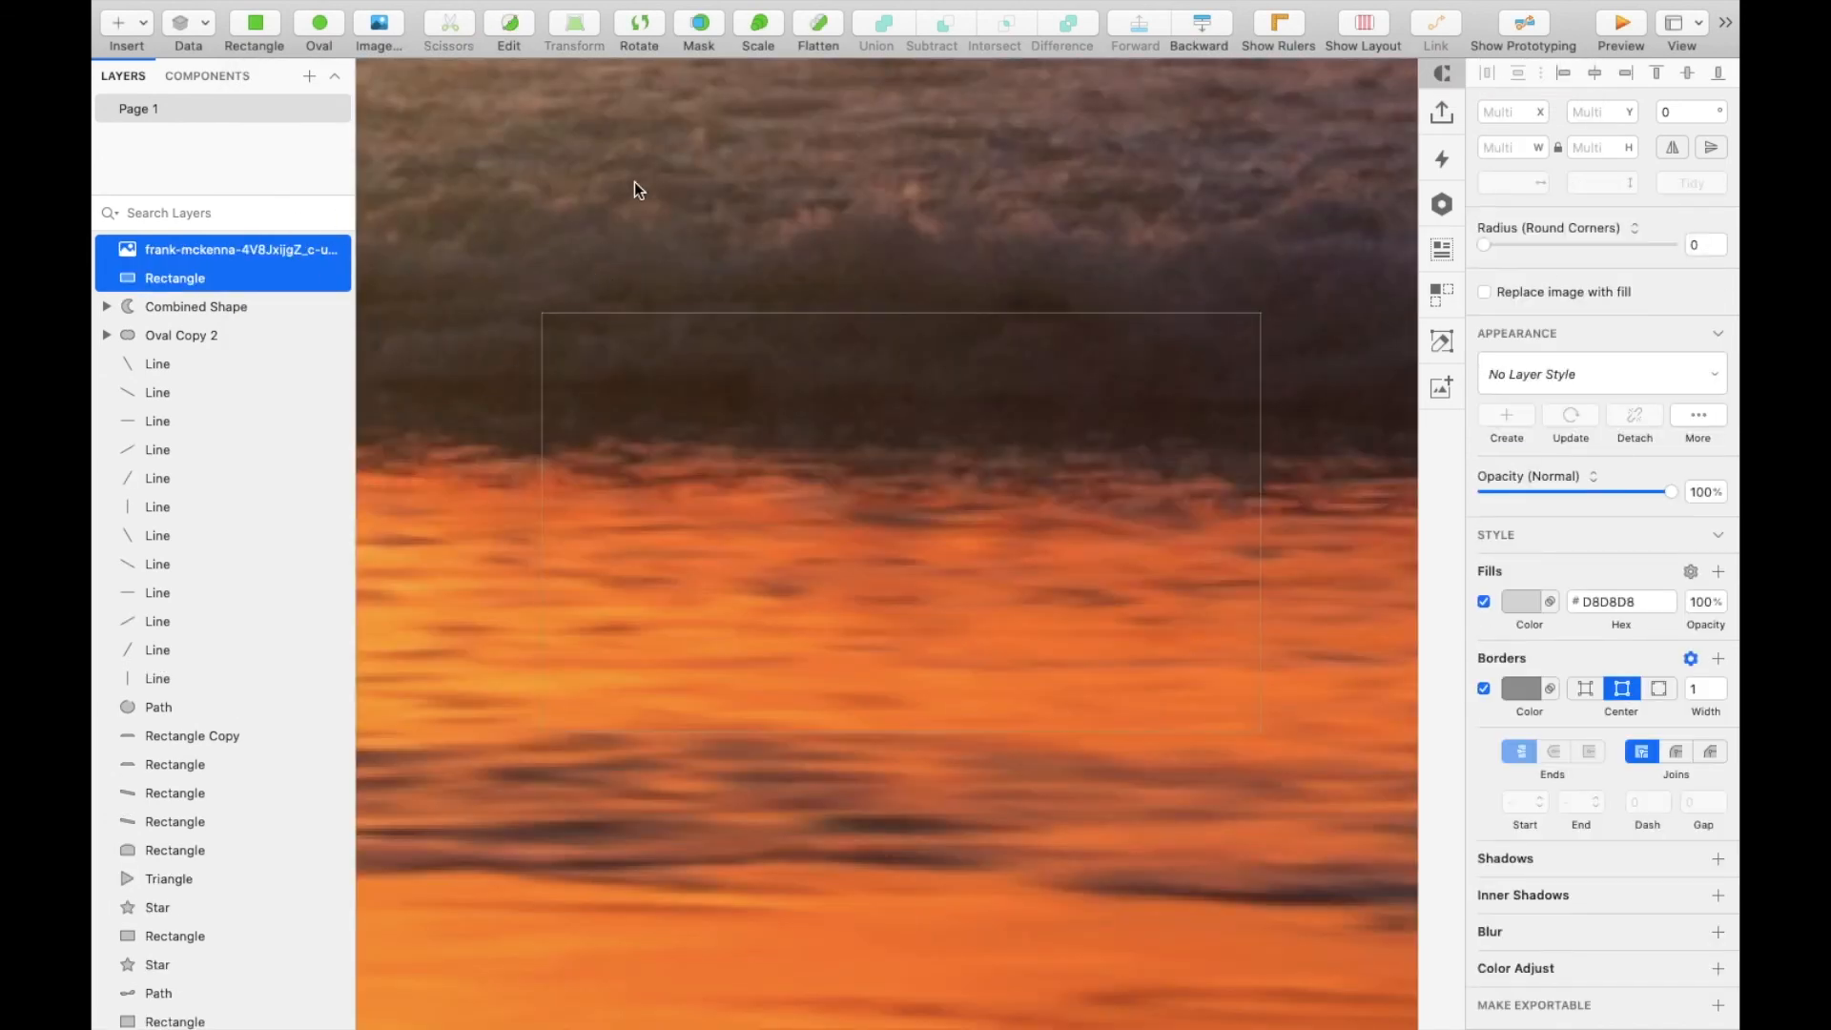
{"action": "mouse_move", "coordinate": [483, 6]}
{"action": "left_click", "coordinate": [409, 12]}
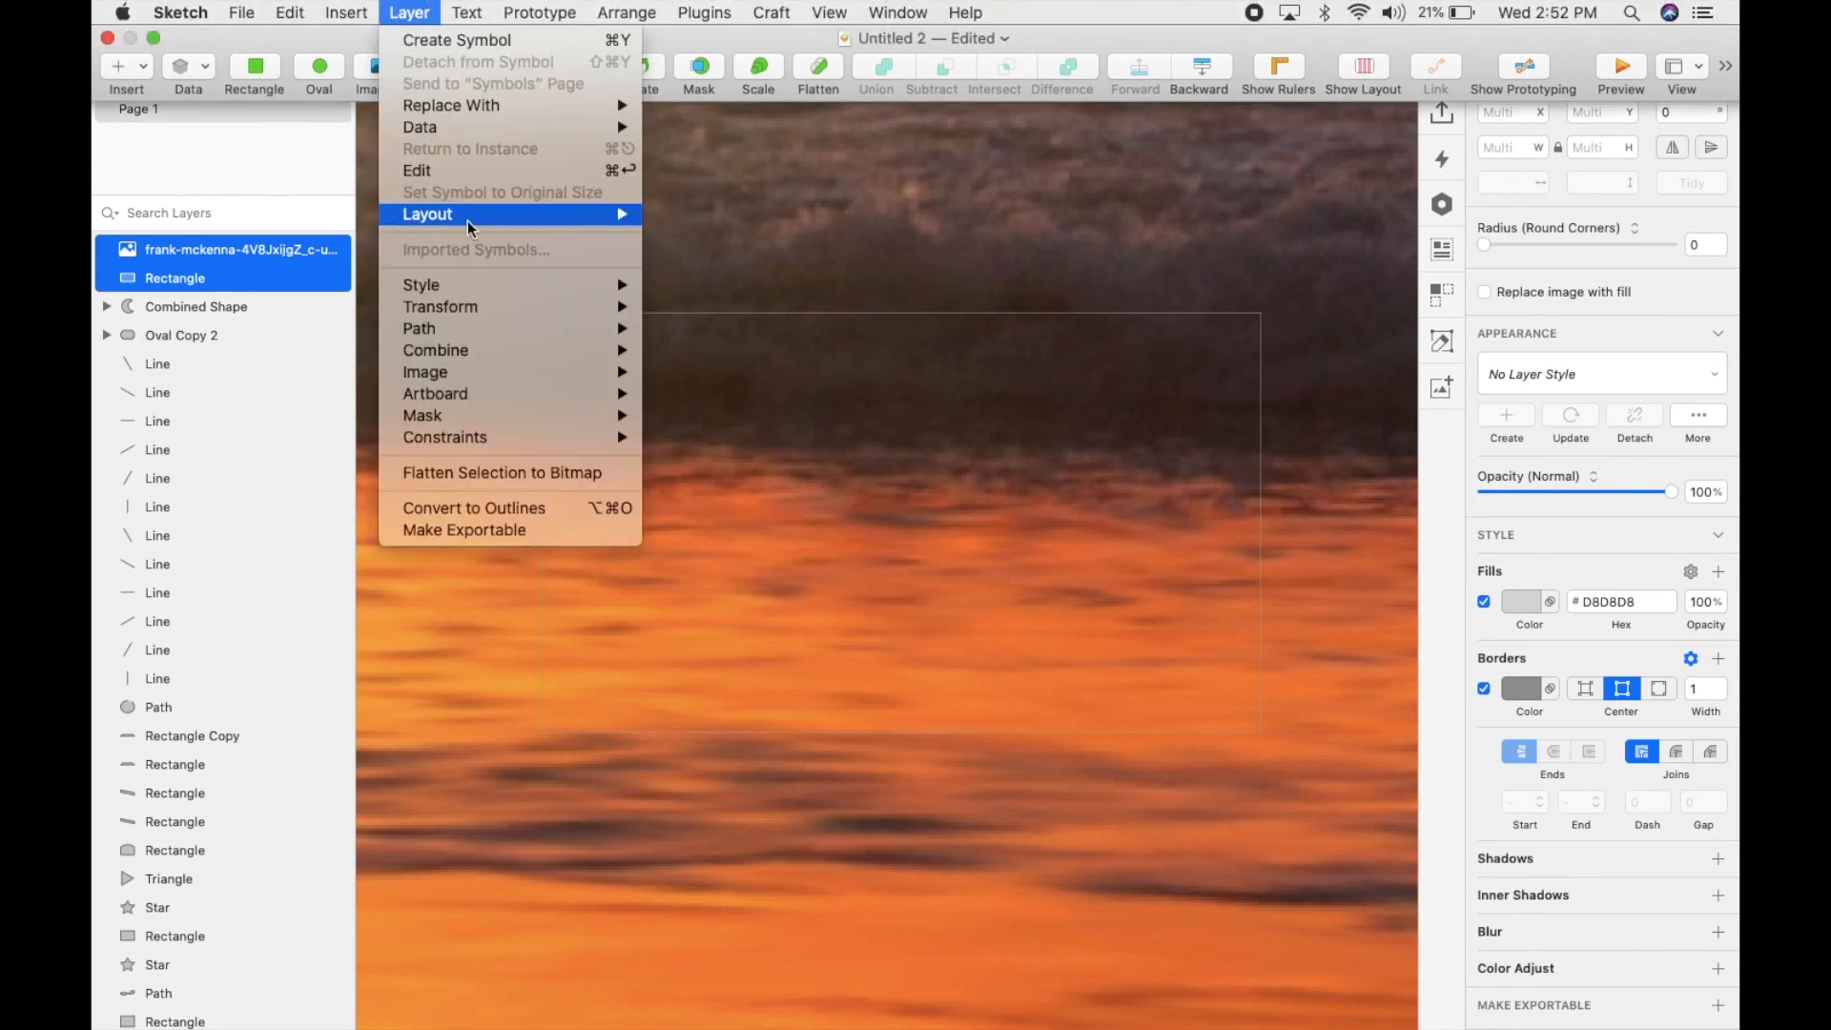
{"action": "mouse_move", "coordinate": [525, 416]}
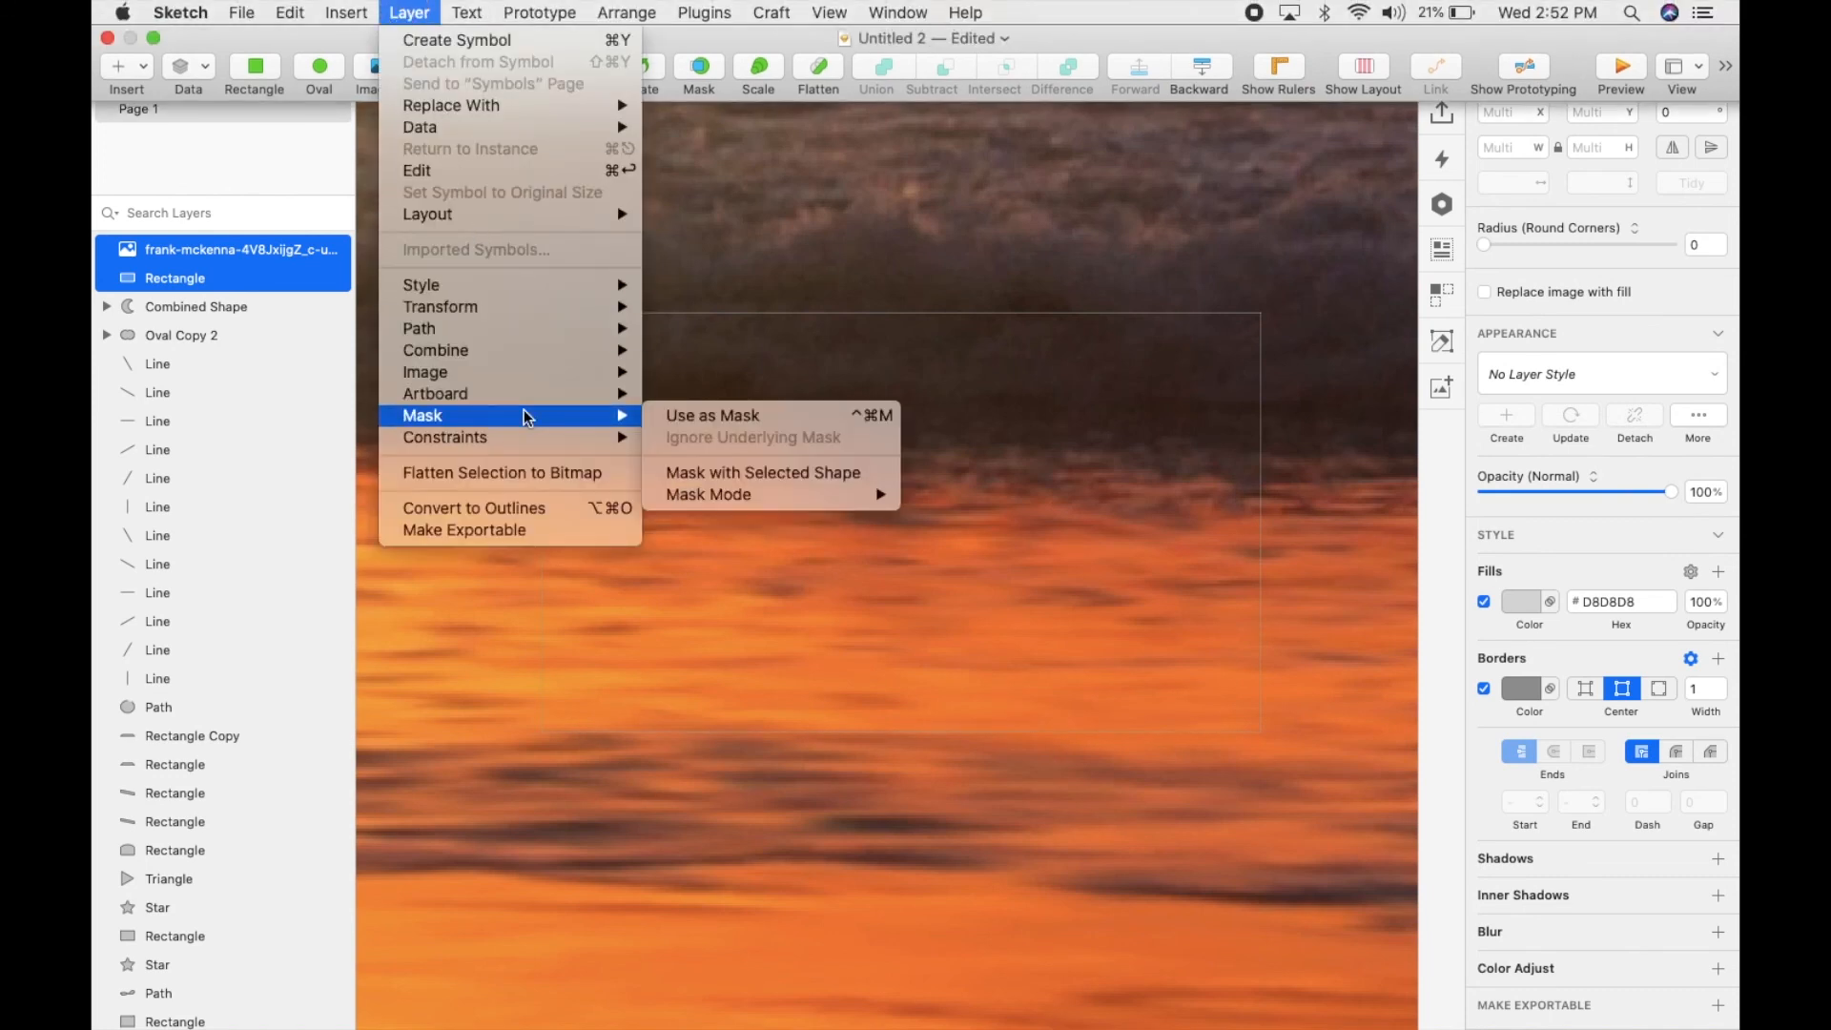
{"action": "left_click", "coordinate": [694, 479]}
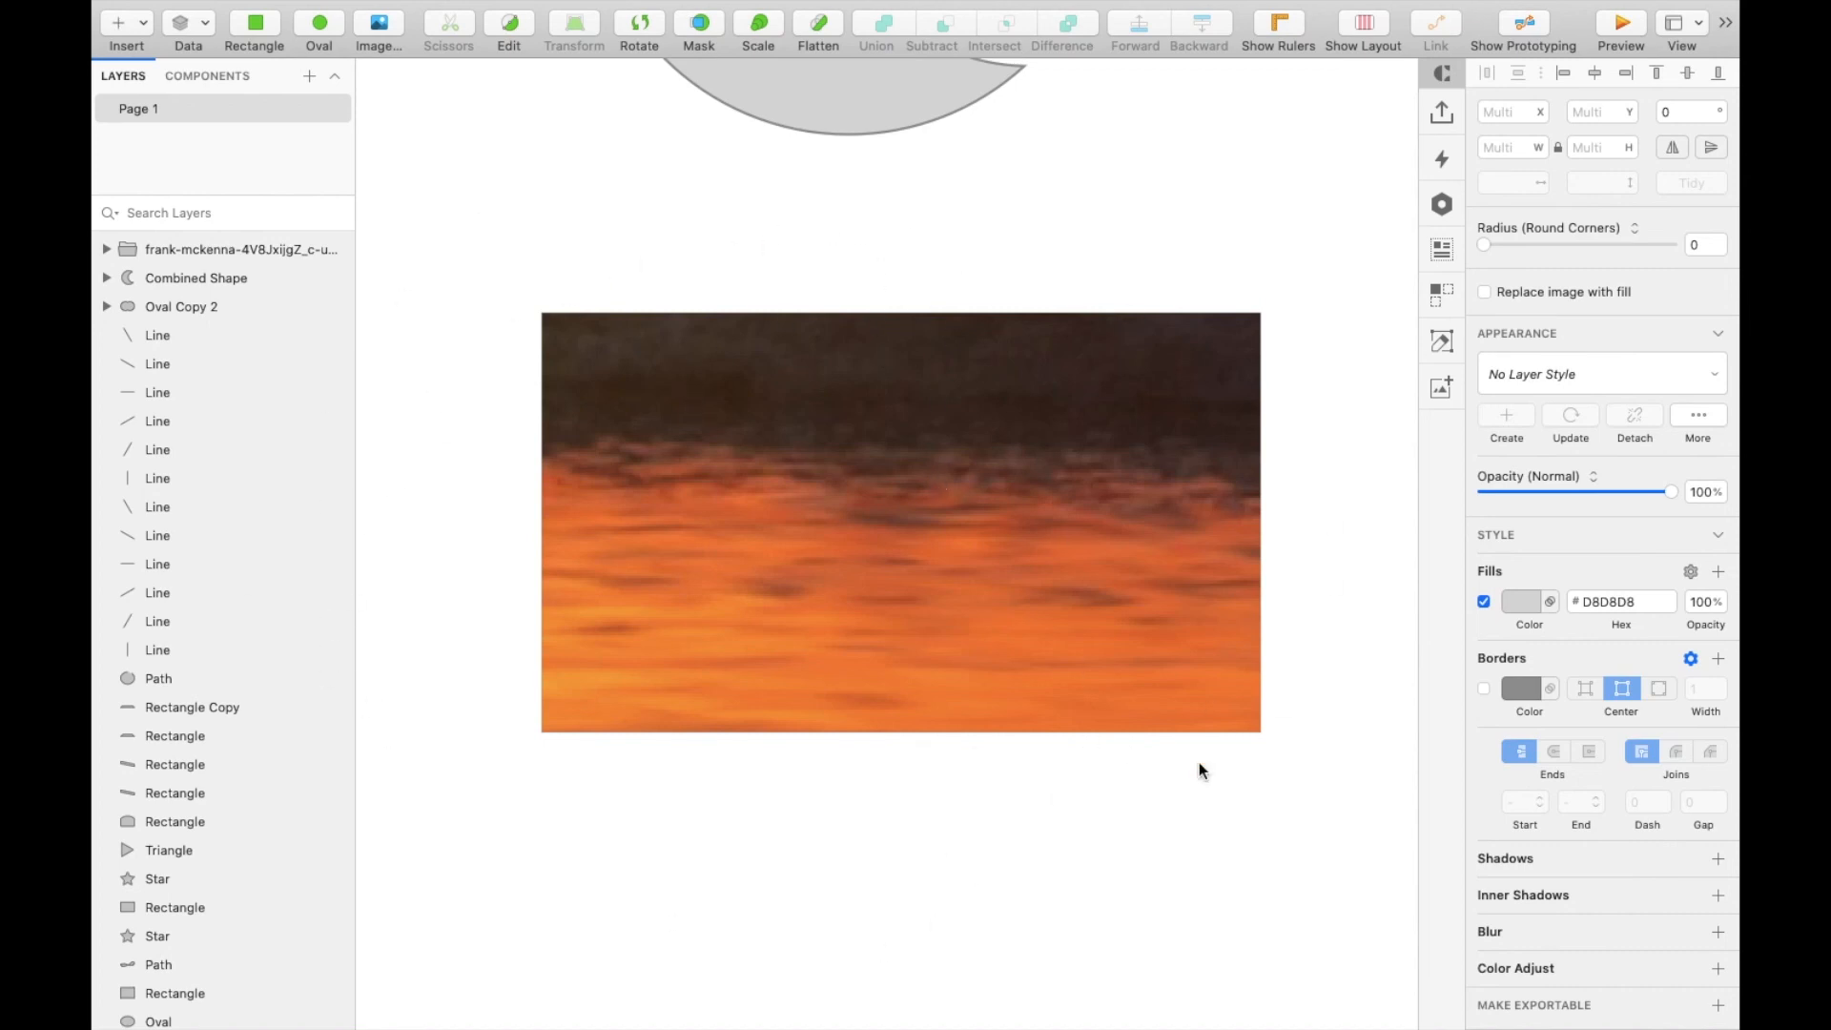
Select the photo inside the mask group and scale it down to fit the sunset scene within the rectangle
{"action": "double_click", "coordinate": [835, 468]}
{"action": "key", "text": "Escape"}
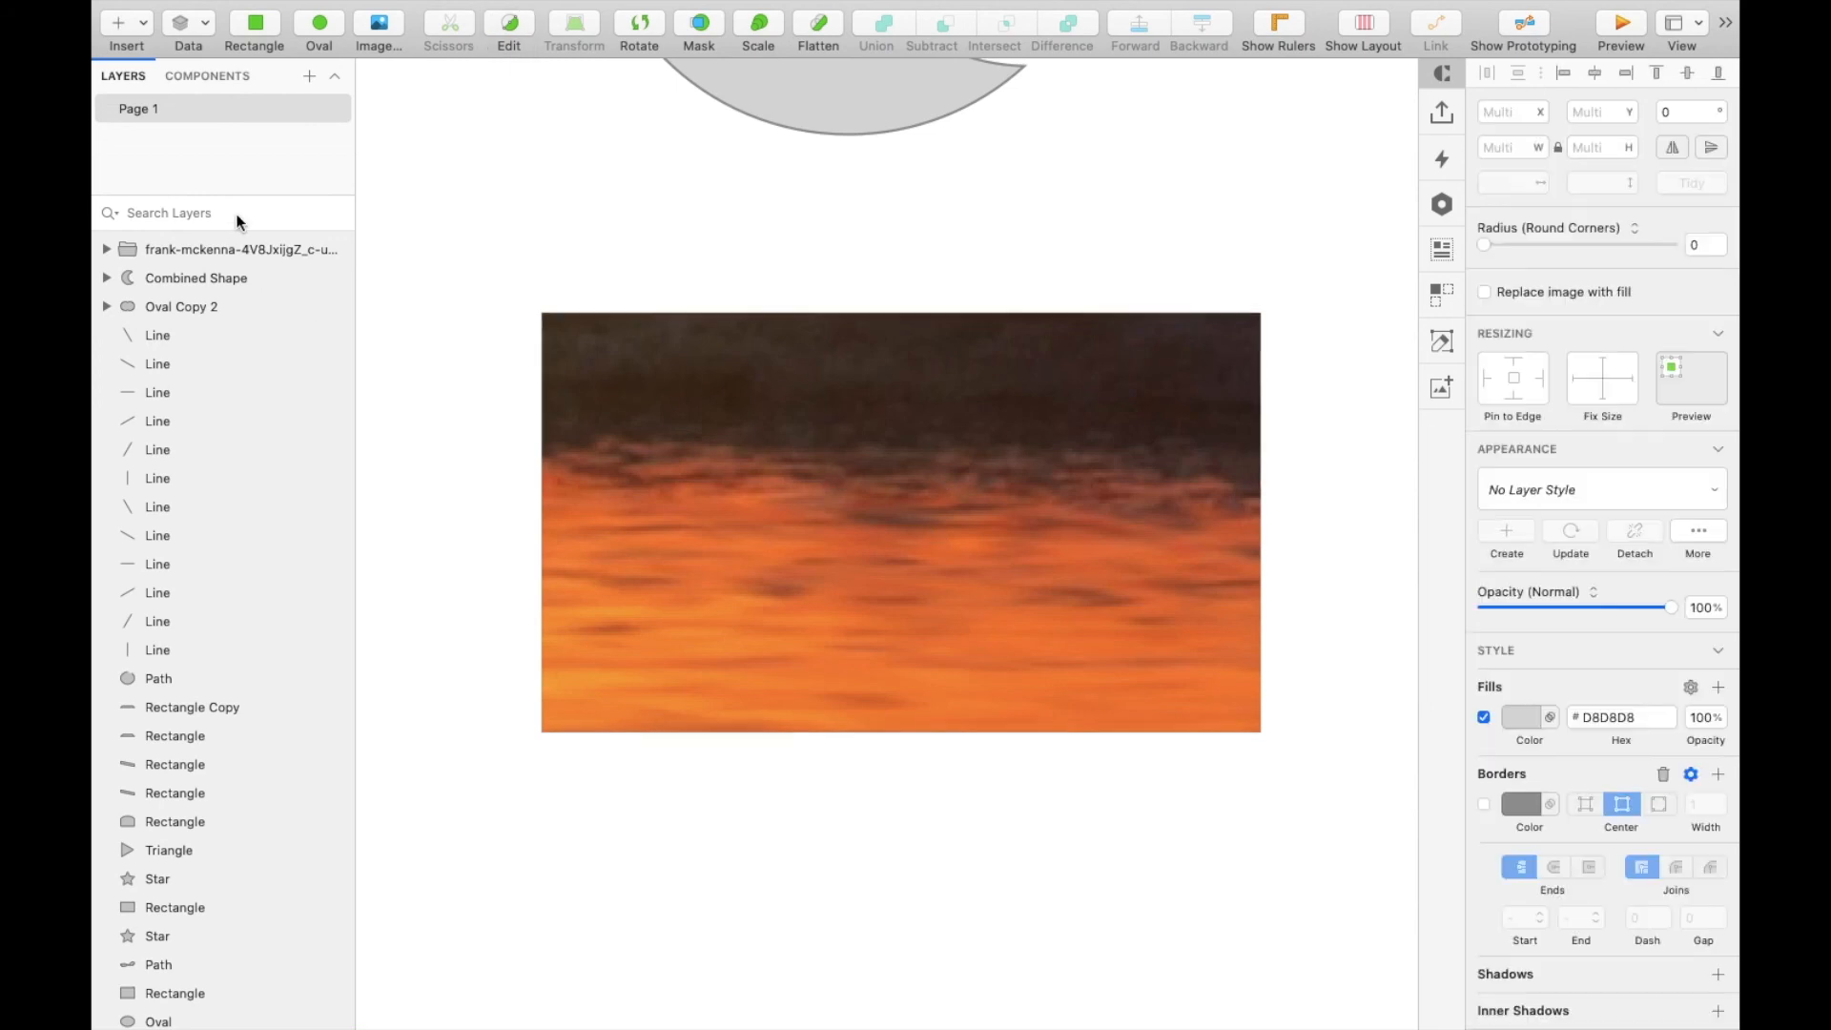
{"action": "left_click", "coordinate": [105, 250]}
{"action": "left_click", "coordinate": [175, 278]}
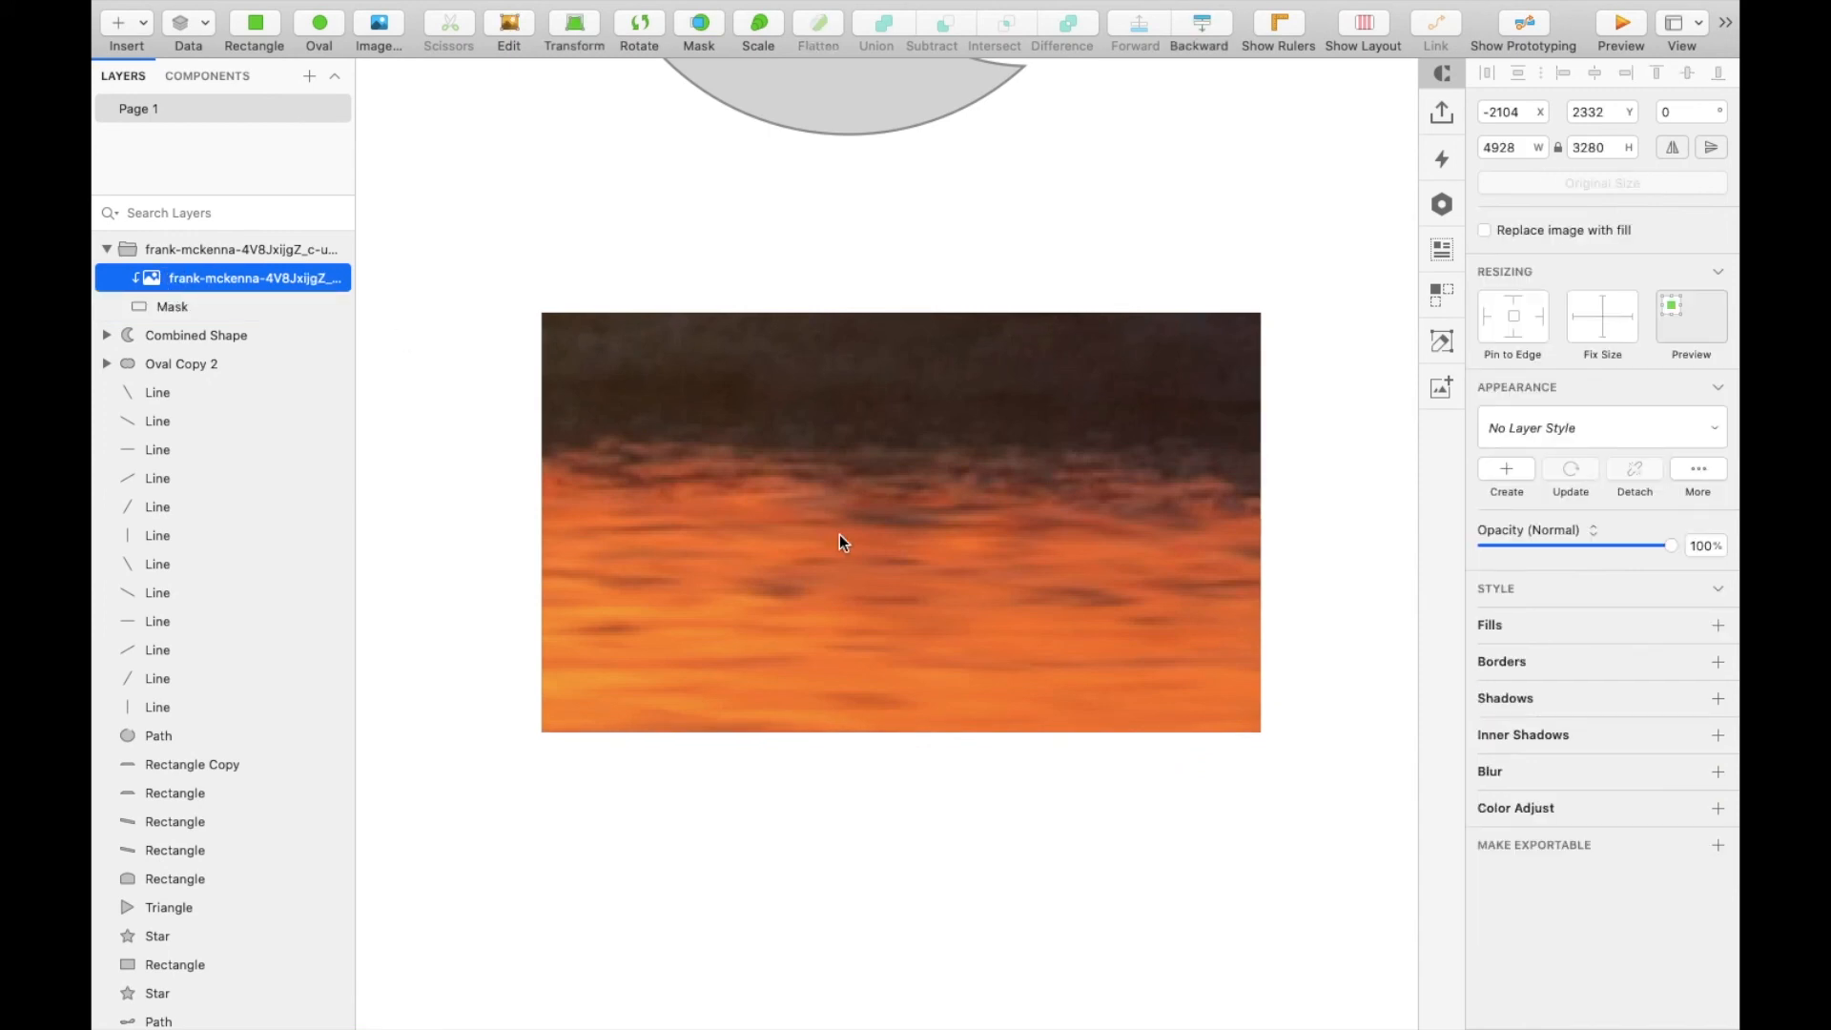
{"action": "scroll", "coordinate": [839, 534], "scroll_direction": "down", "scroll_amount": 5}
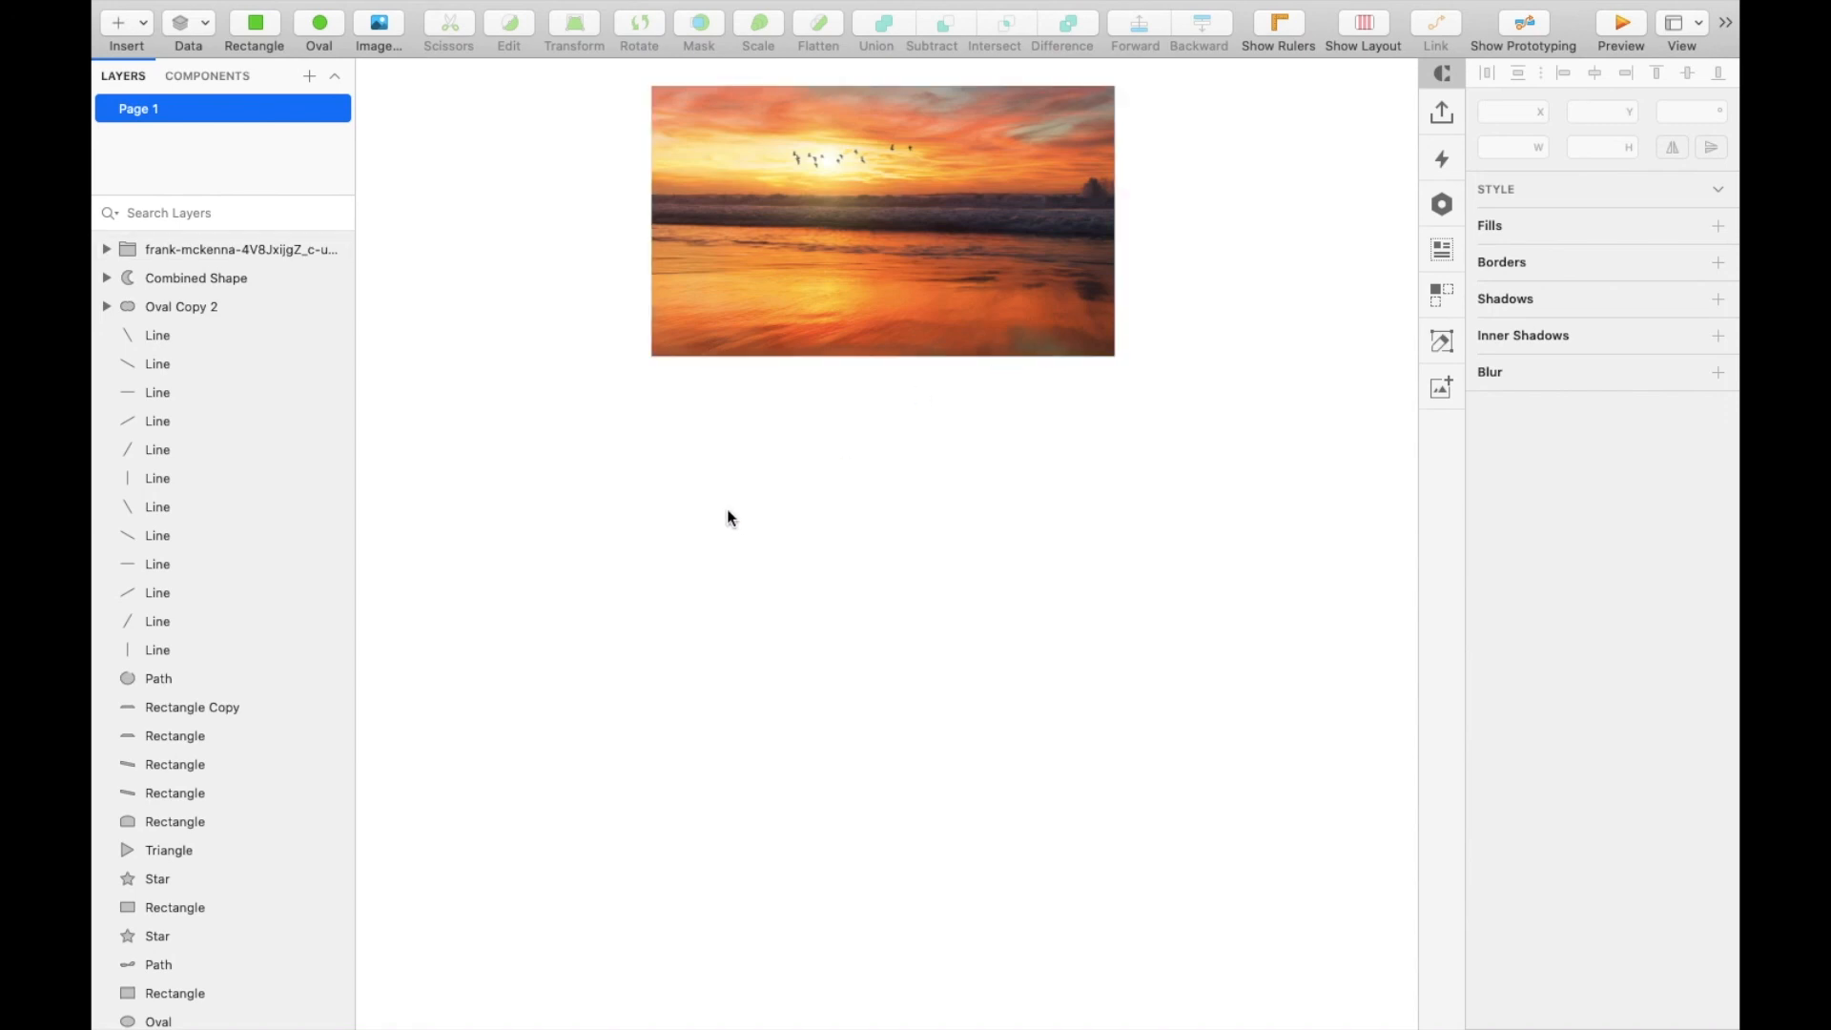
Draw a 283 × 146 rectangle below the masked photo and a borderless 150 × 37 rectangle filled #E53E3E overhanging its lower right side
{"action": "key", "text": "r"}
{"action": "left_click_drag", "start_coordinate": [645, 453], "coordinate": [1114, 695]}
{"action": "key", "text": "r"}
{"action": "left_click_drag", "start_coordinate": [973, 586], "coordinate": [1219, 647]}
{"action": "mouse_move", "coordinate": [1029, 600]}
{"action": "left_mouse_down"}
{"action": "mouse_move", "coordinate": [1050, 625]}
{"action": "mouse_move", "coordinate": [1022, 634]}
{"action": "left_mouse_up"}
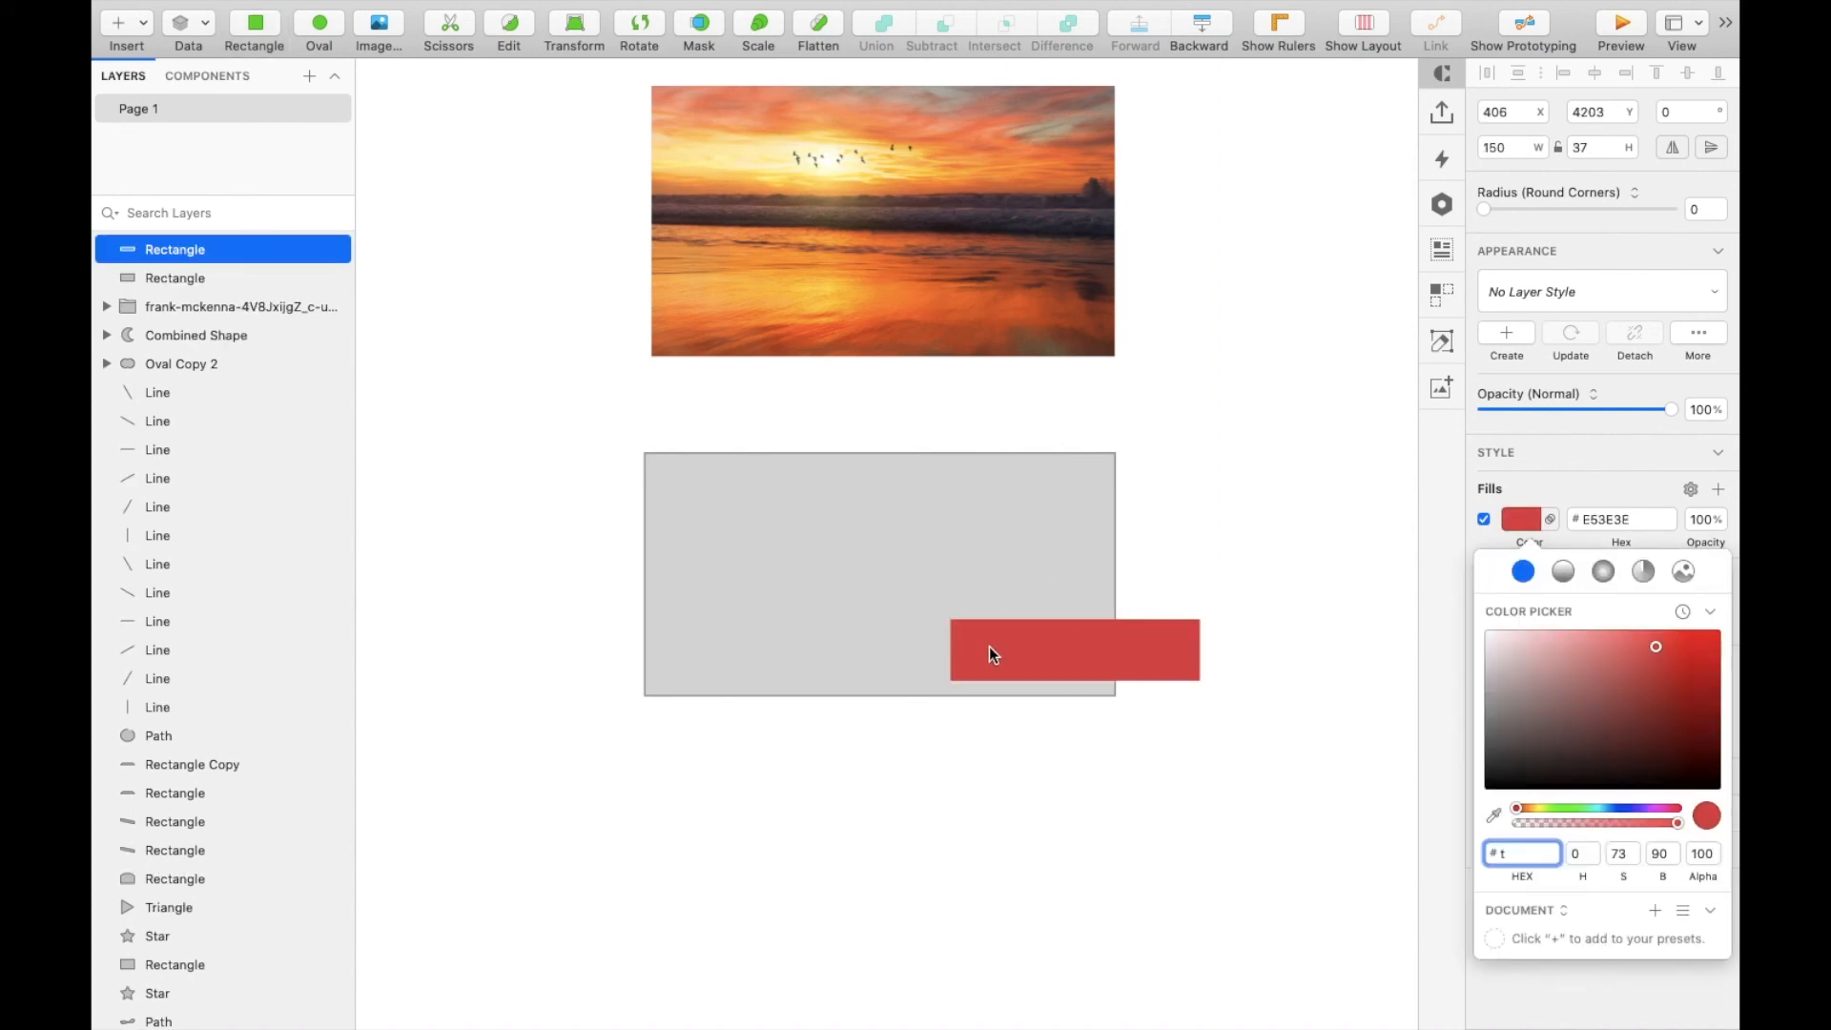
Add the white text "Nature" at size 18 on the red rectangle
{"action": "key", "text": "Escape"}
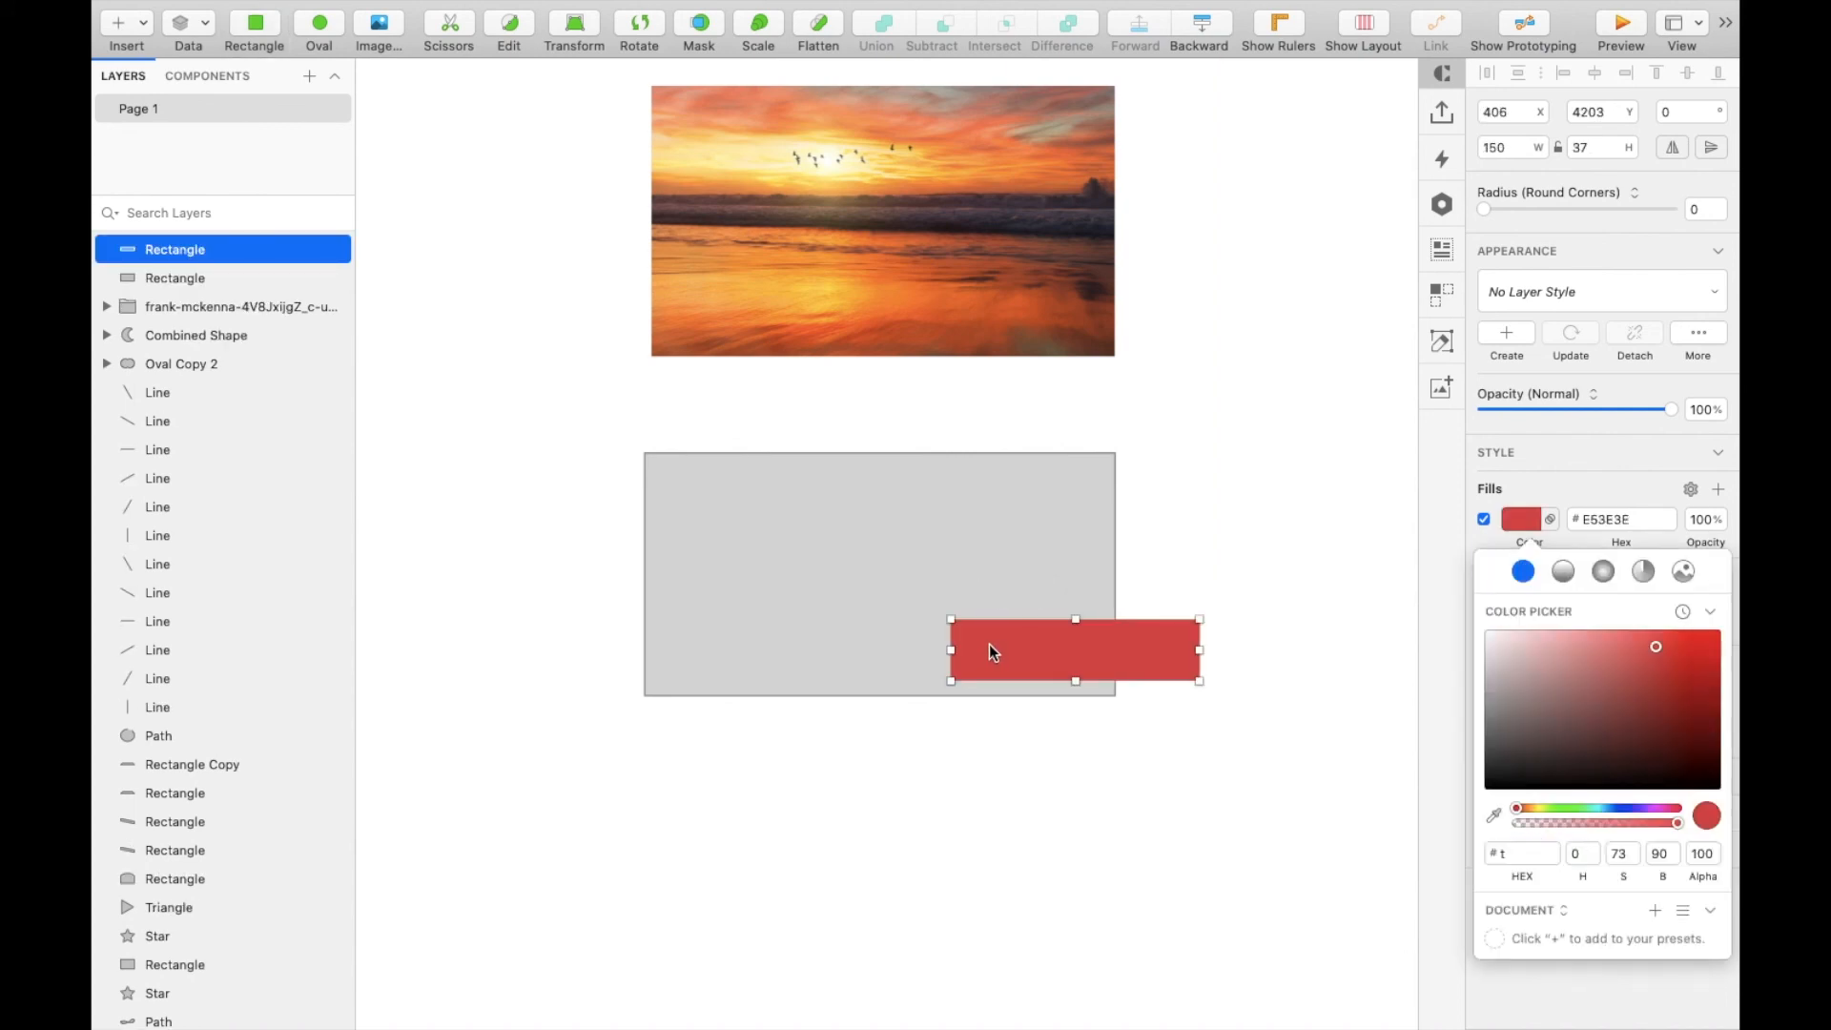
{"action": "key", "text": "t"}
{"action": "left_click", "coordinate": [990, 645]}
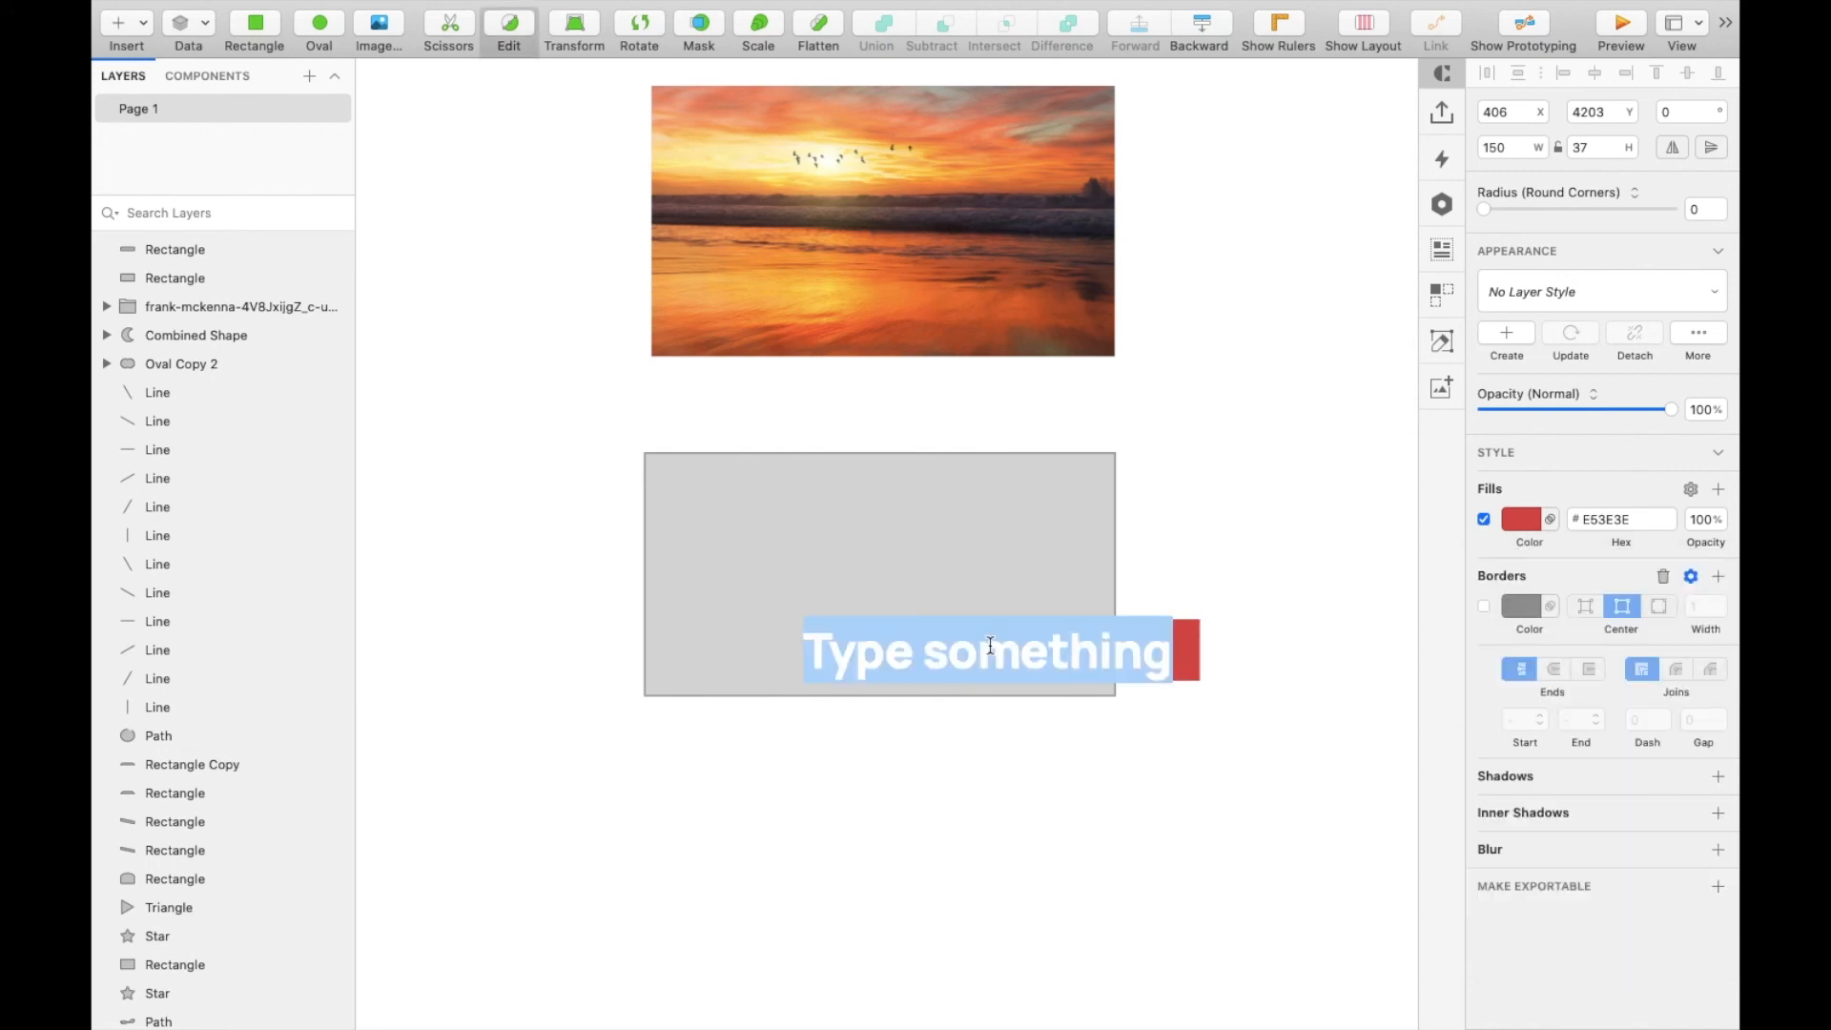
{"action": "type", "text": "Nature"}
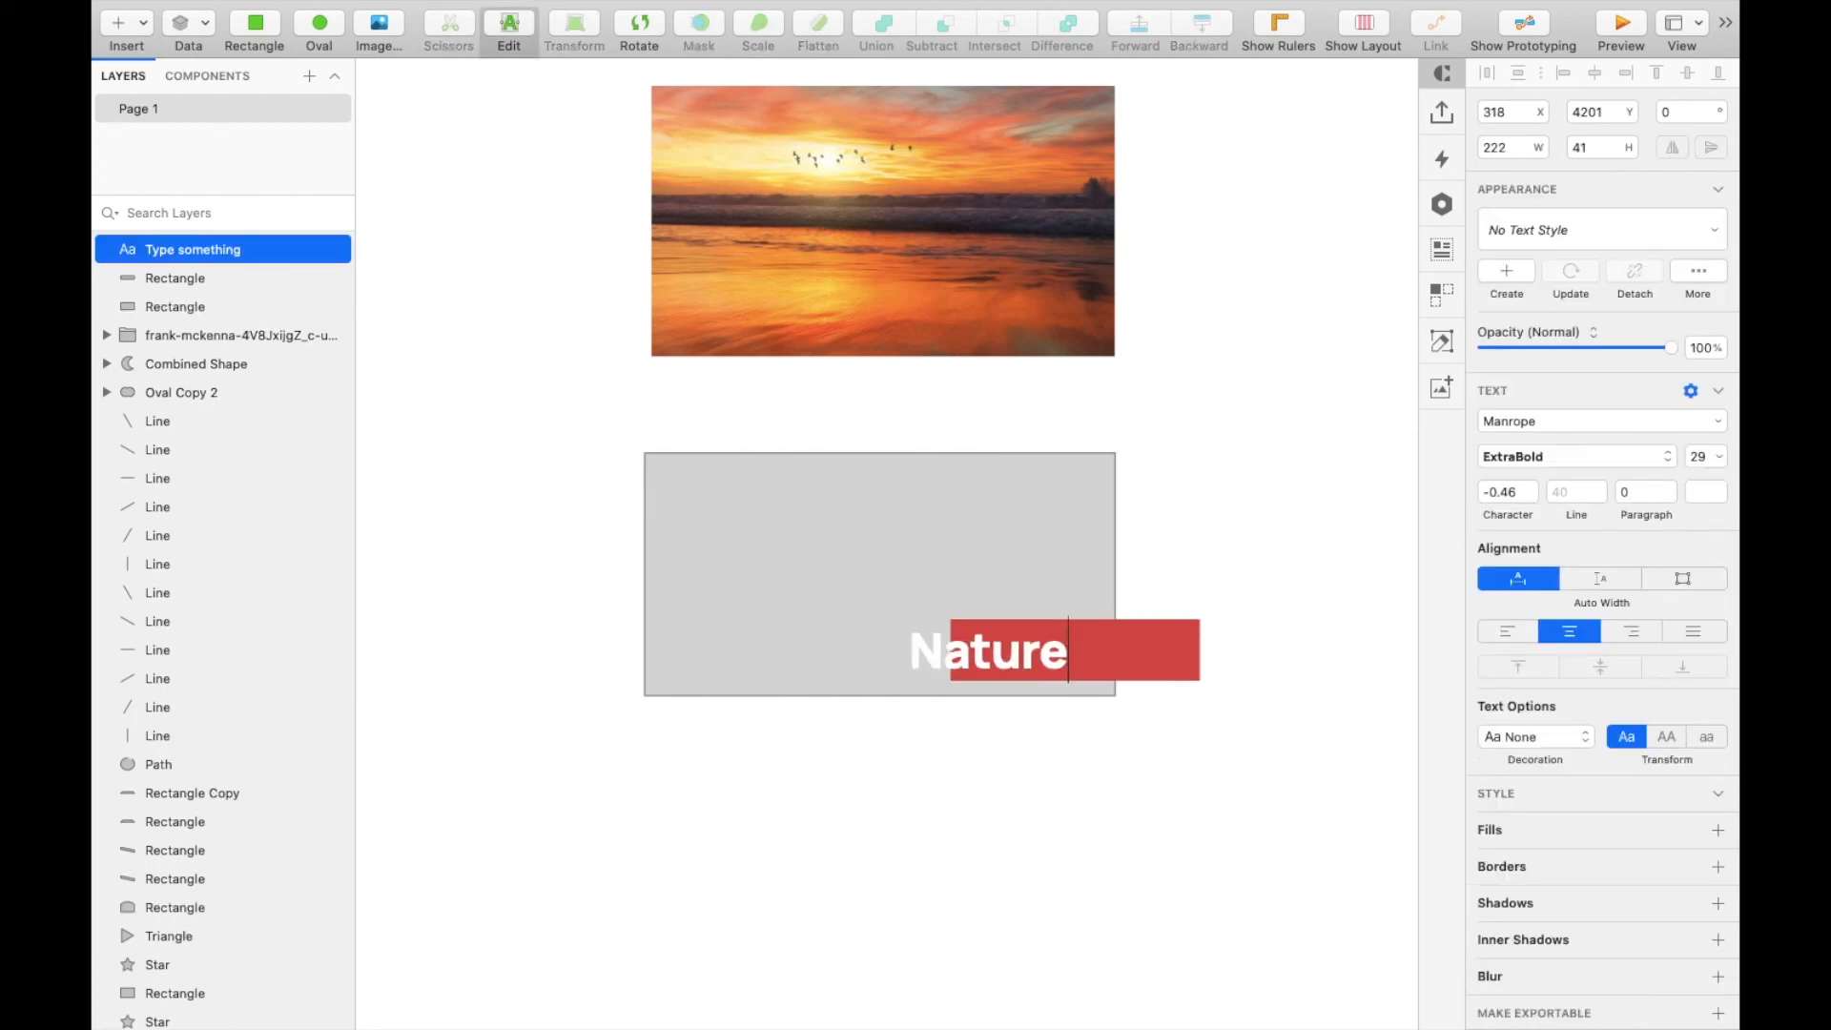
Insert the sunset photo directly above the grey rectangle's layer and scale it to about 340 × 226, covering the rectangle
{"action": "left_click", "coordinate": [1005, 563]}
{"action": "left_click", "coordinate": [379, 36]}
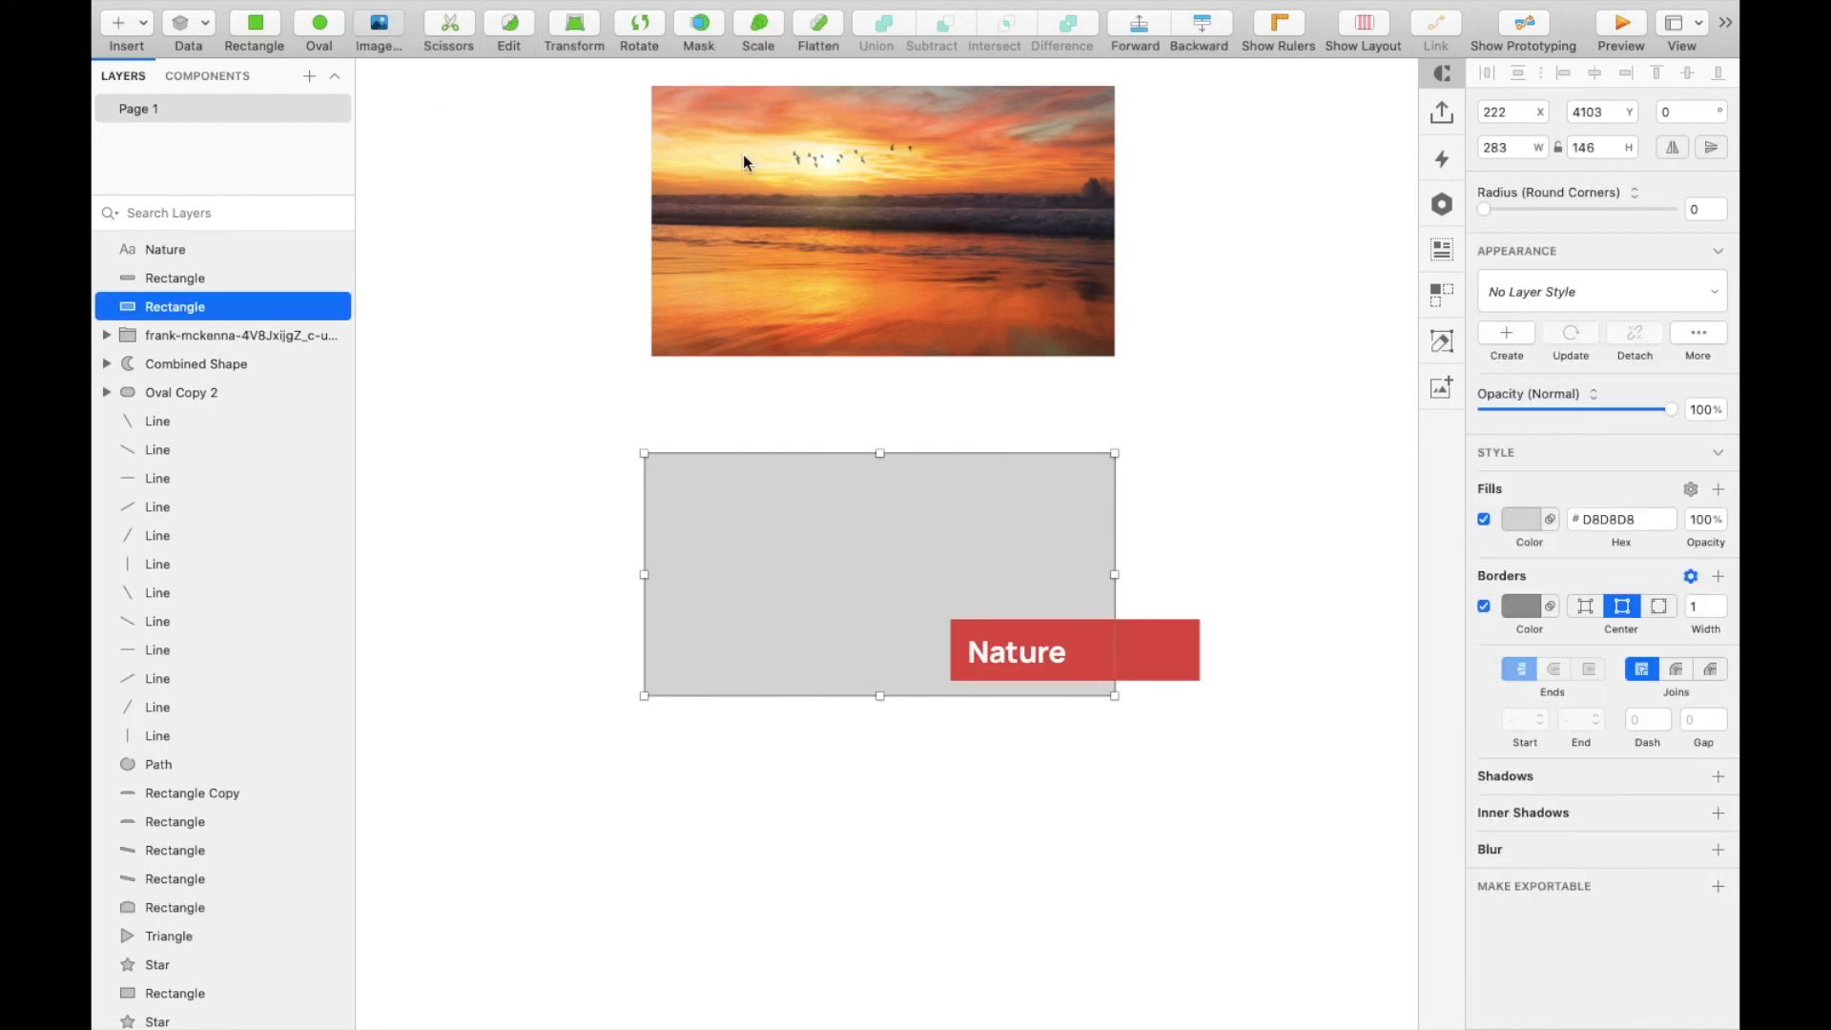
{"action": "double_click", "coordinate": [595, 170]}
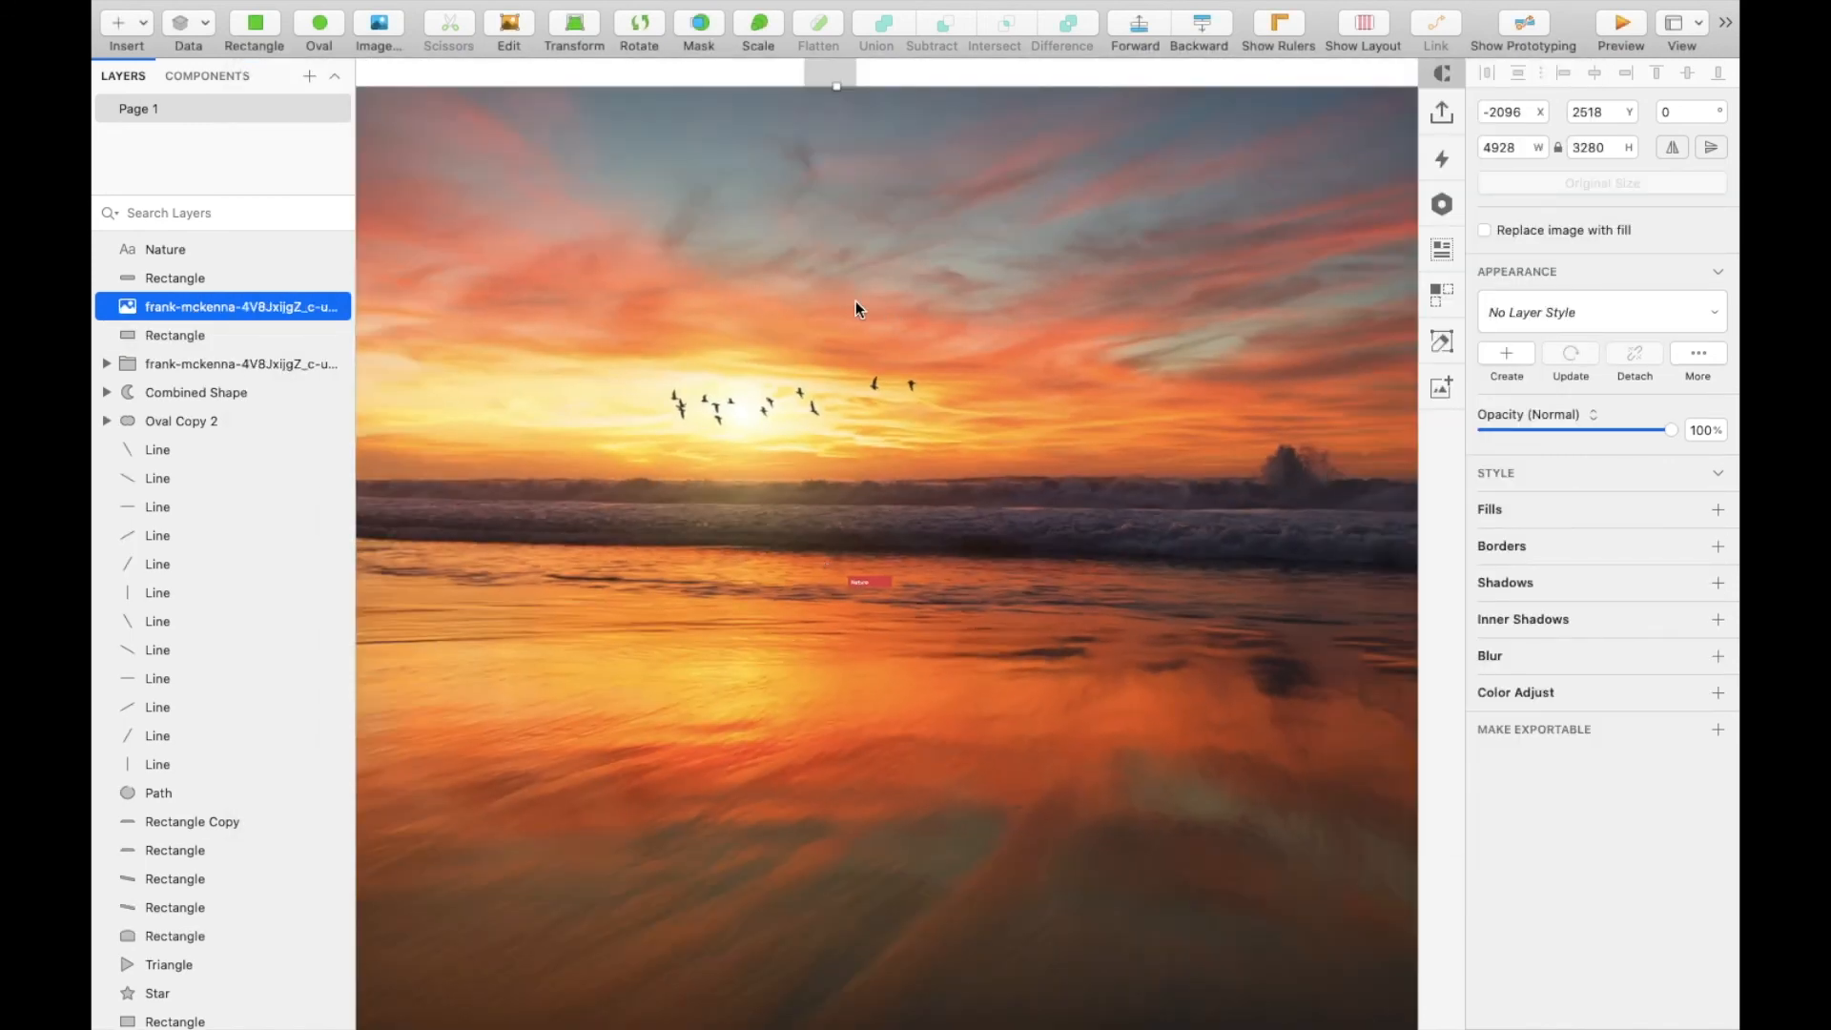
{"action": "left_click_drag", "start_coordinate": [836, 86], "coordinate": [887, 531]}
{"action": "scroll", "coordinate": [825, 647], "scroll_direction": "up", "scroll_amount": 5}
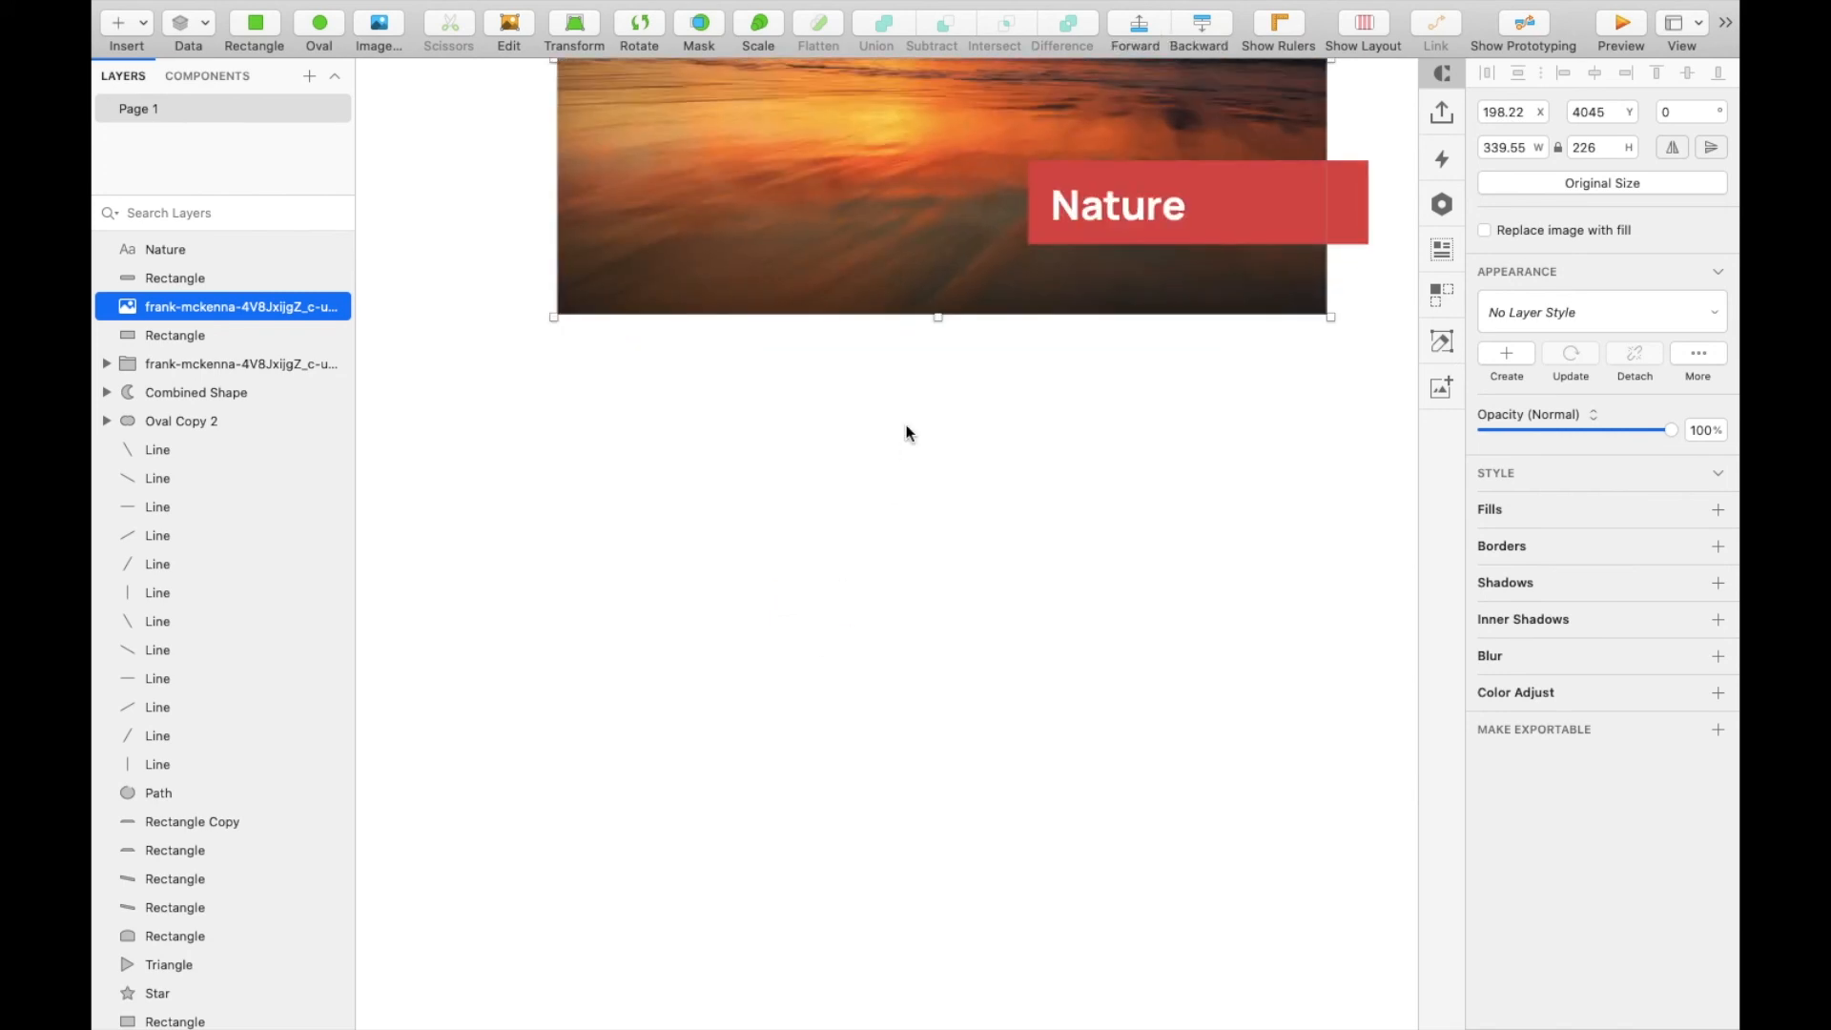
{"action": "scroll", "coordinate": [907, 429], "scroll_direction": "up", "scroll_amount": 2}
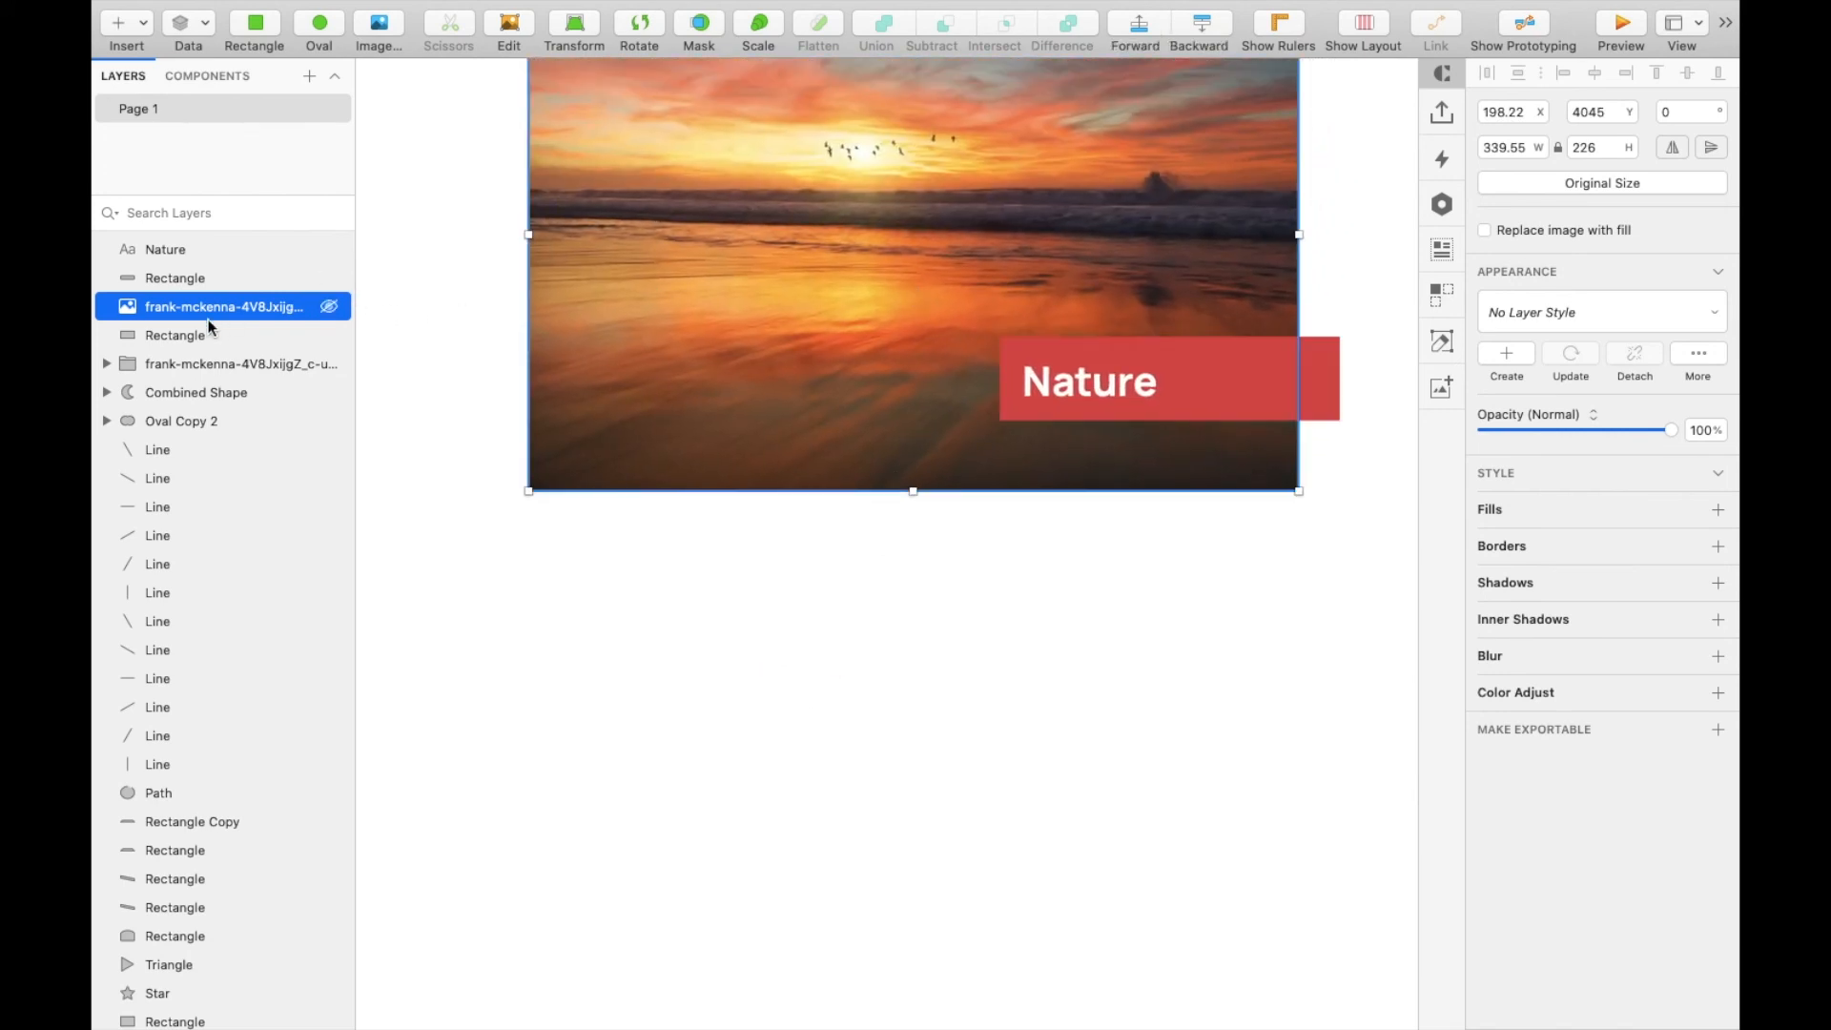
Mask the photo, the red rectangle and the "Nature" text together with the grey rectangle using Mask with Selected Shape
{"action": "left_click", "coordinate": [176, 338]}
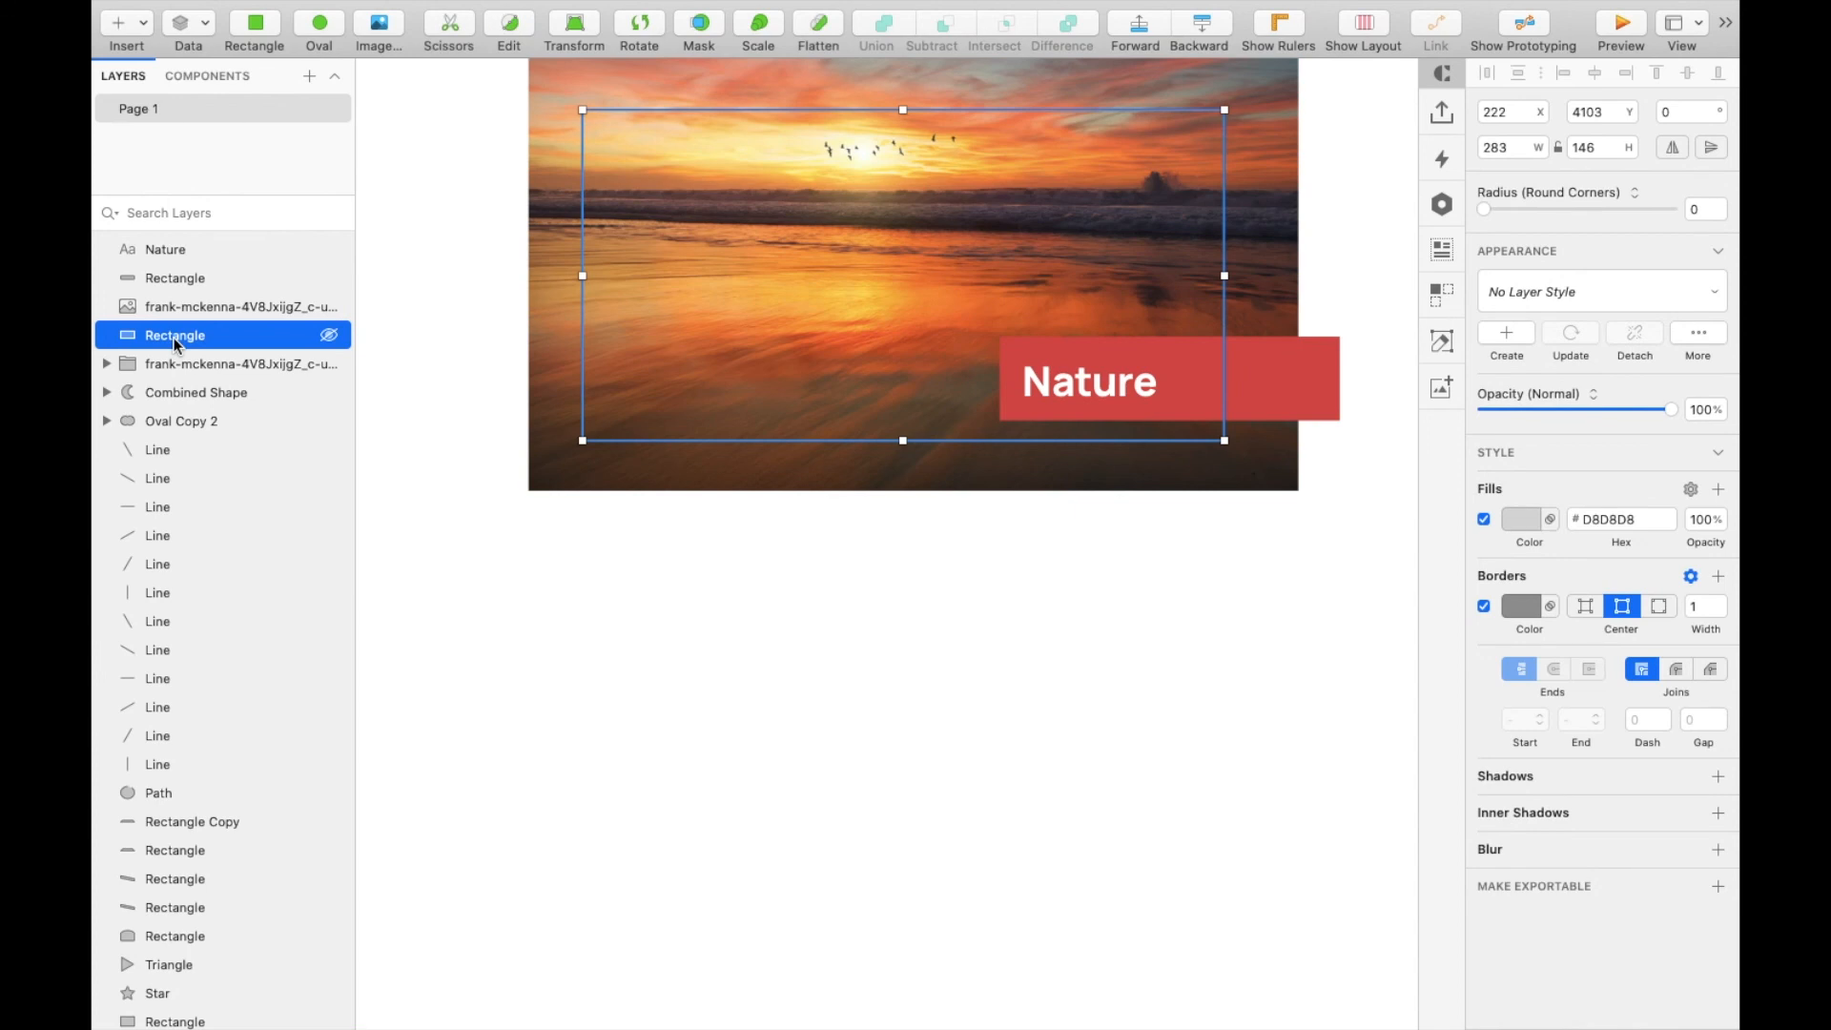
{"action": "left_click", "coordinate": [178, 306], "text": "shift"}
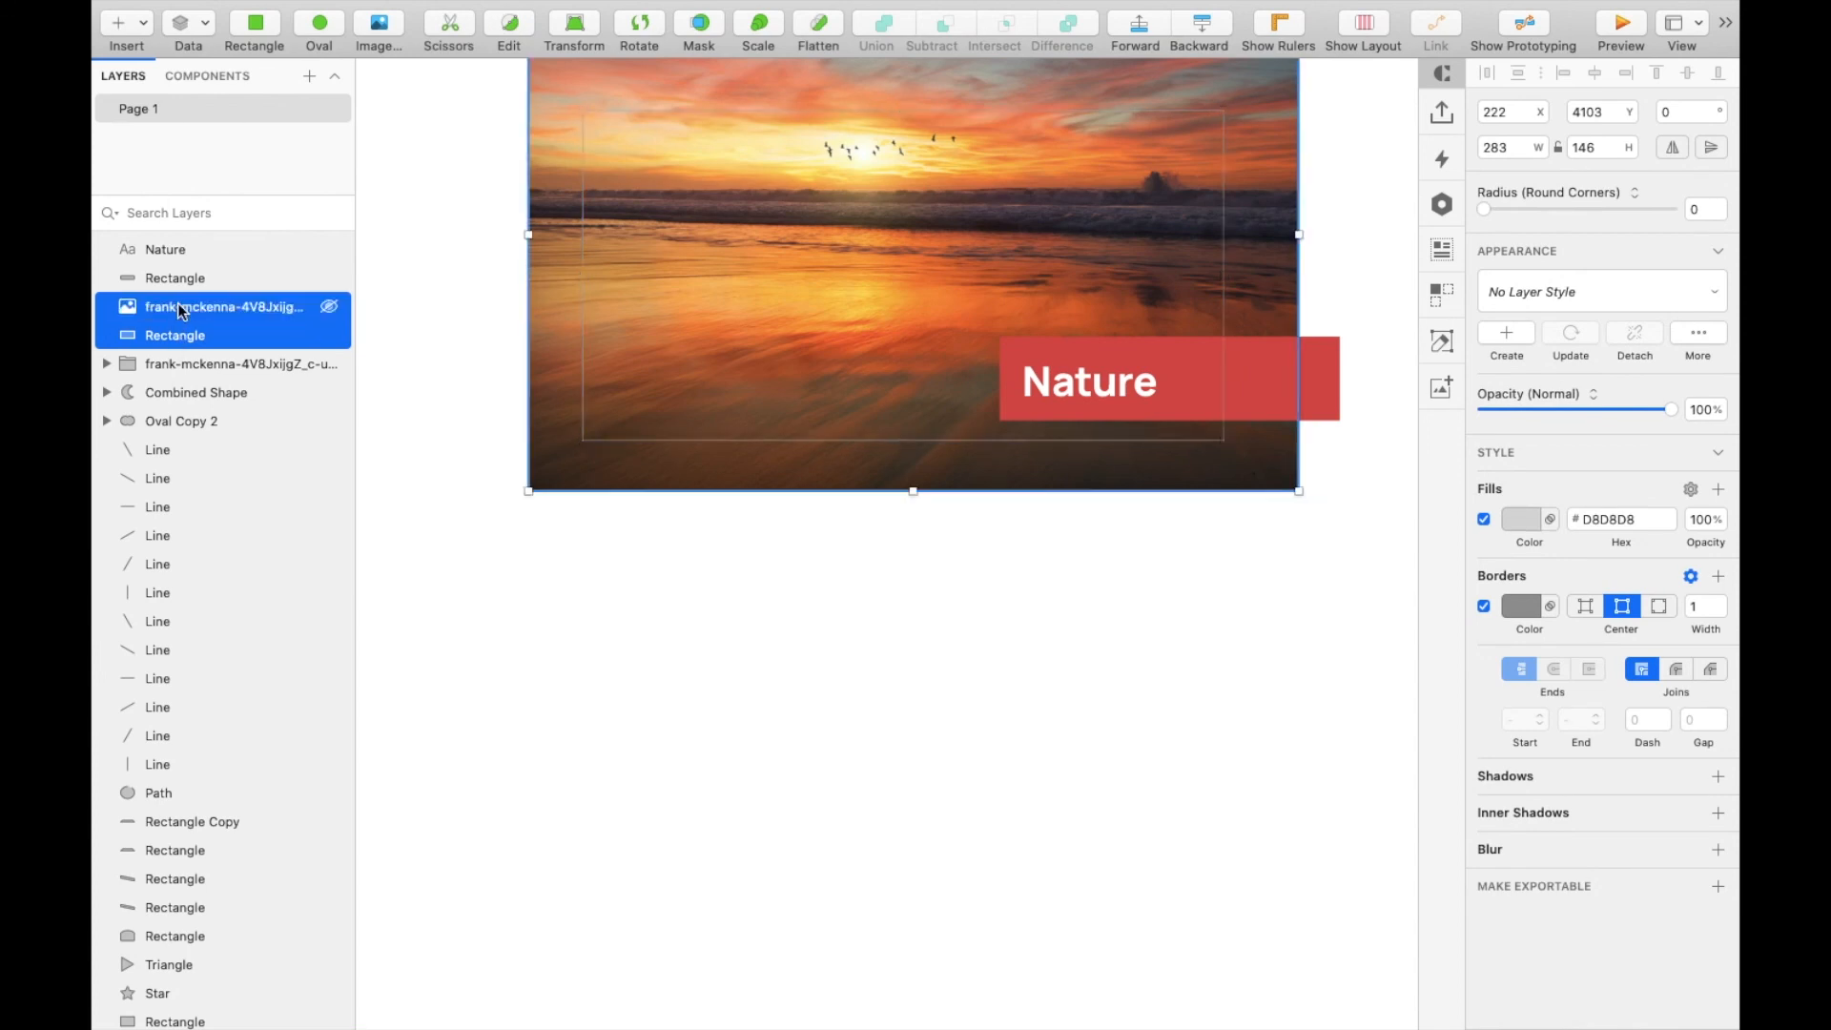
{"action": "left_click", "coordinate": [162, 279], "text": "shift"}
{"action": "left_click", "coordinate": [164, 250], "text": "shift"}
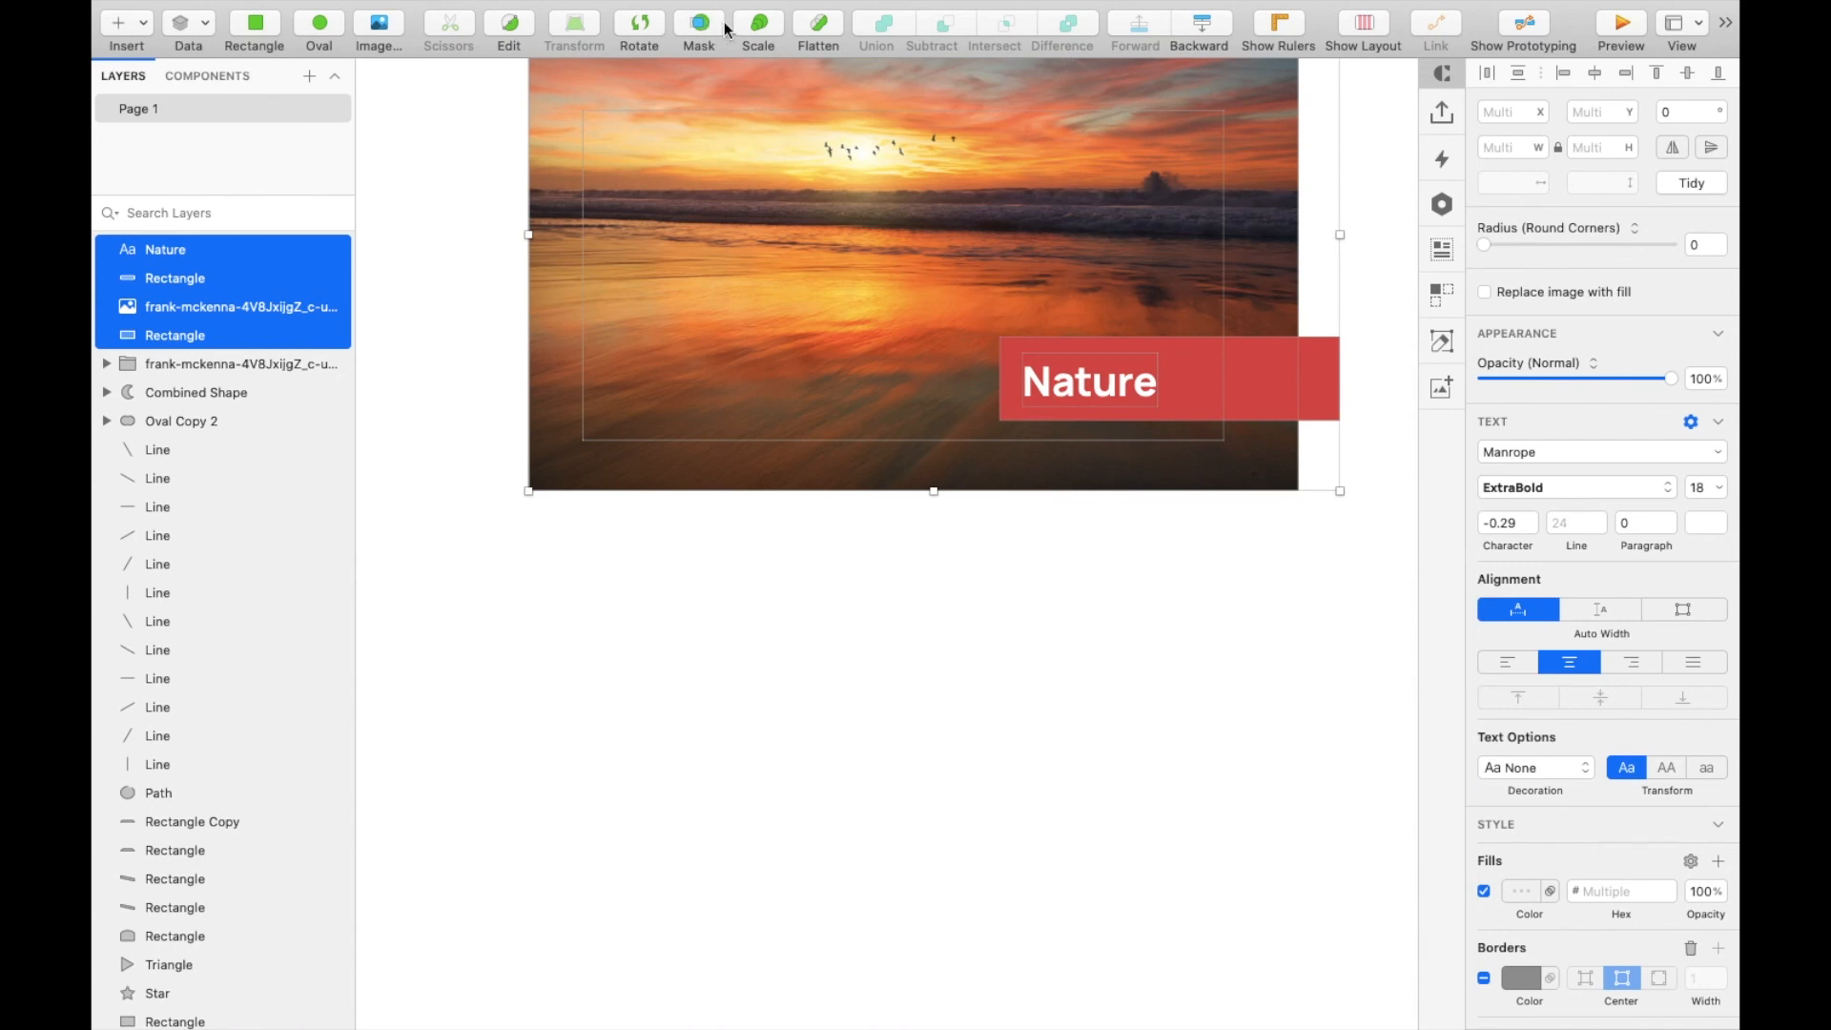
{"action": "left_click", "coordinate": [417, 16]}
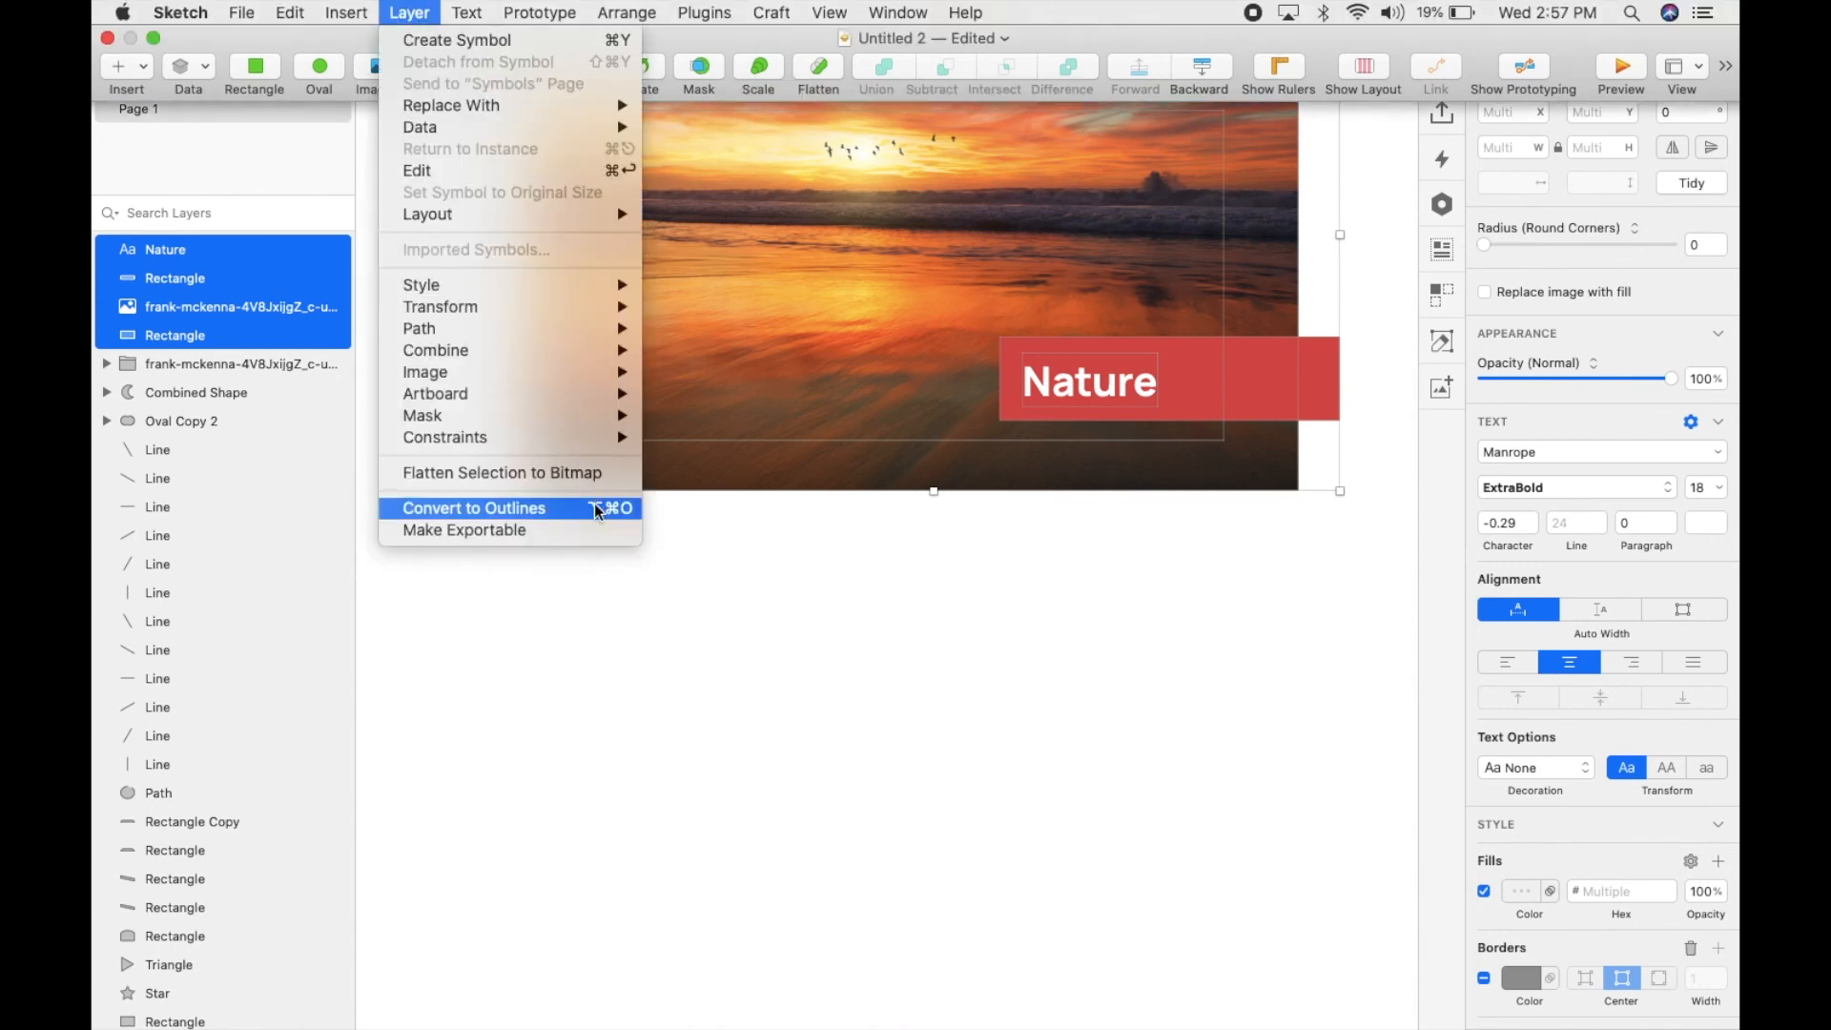
{"action": "mouse_move", "coordinate": [611, 418]}
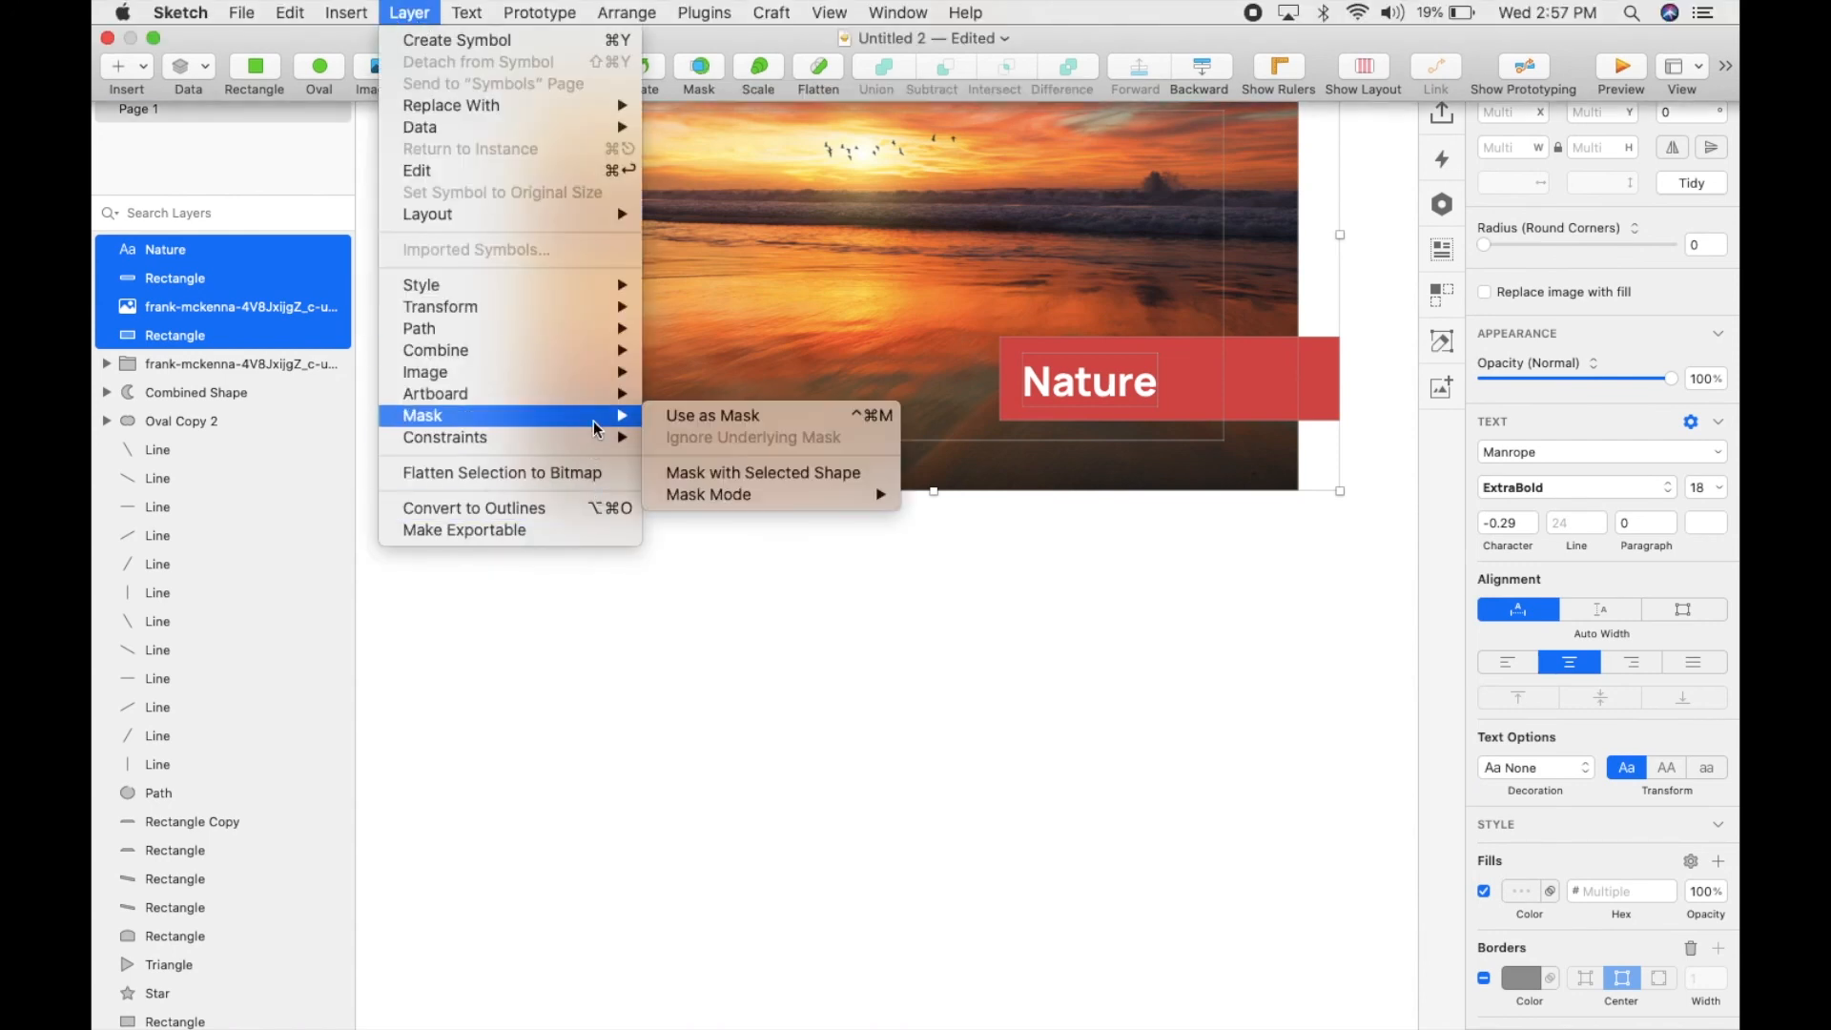
{"action": "left_click", "coordinate": [715, 472]}
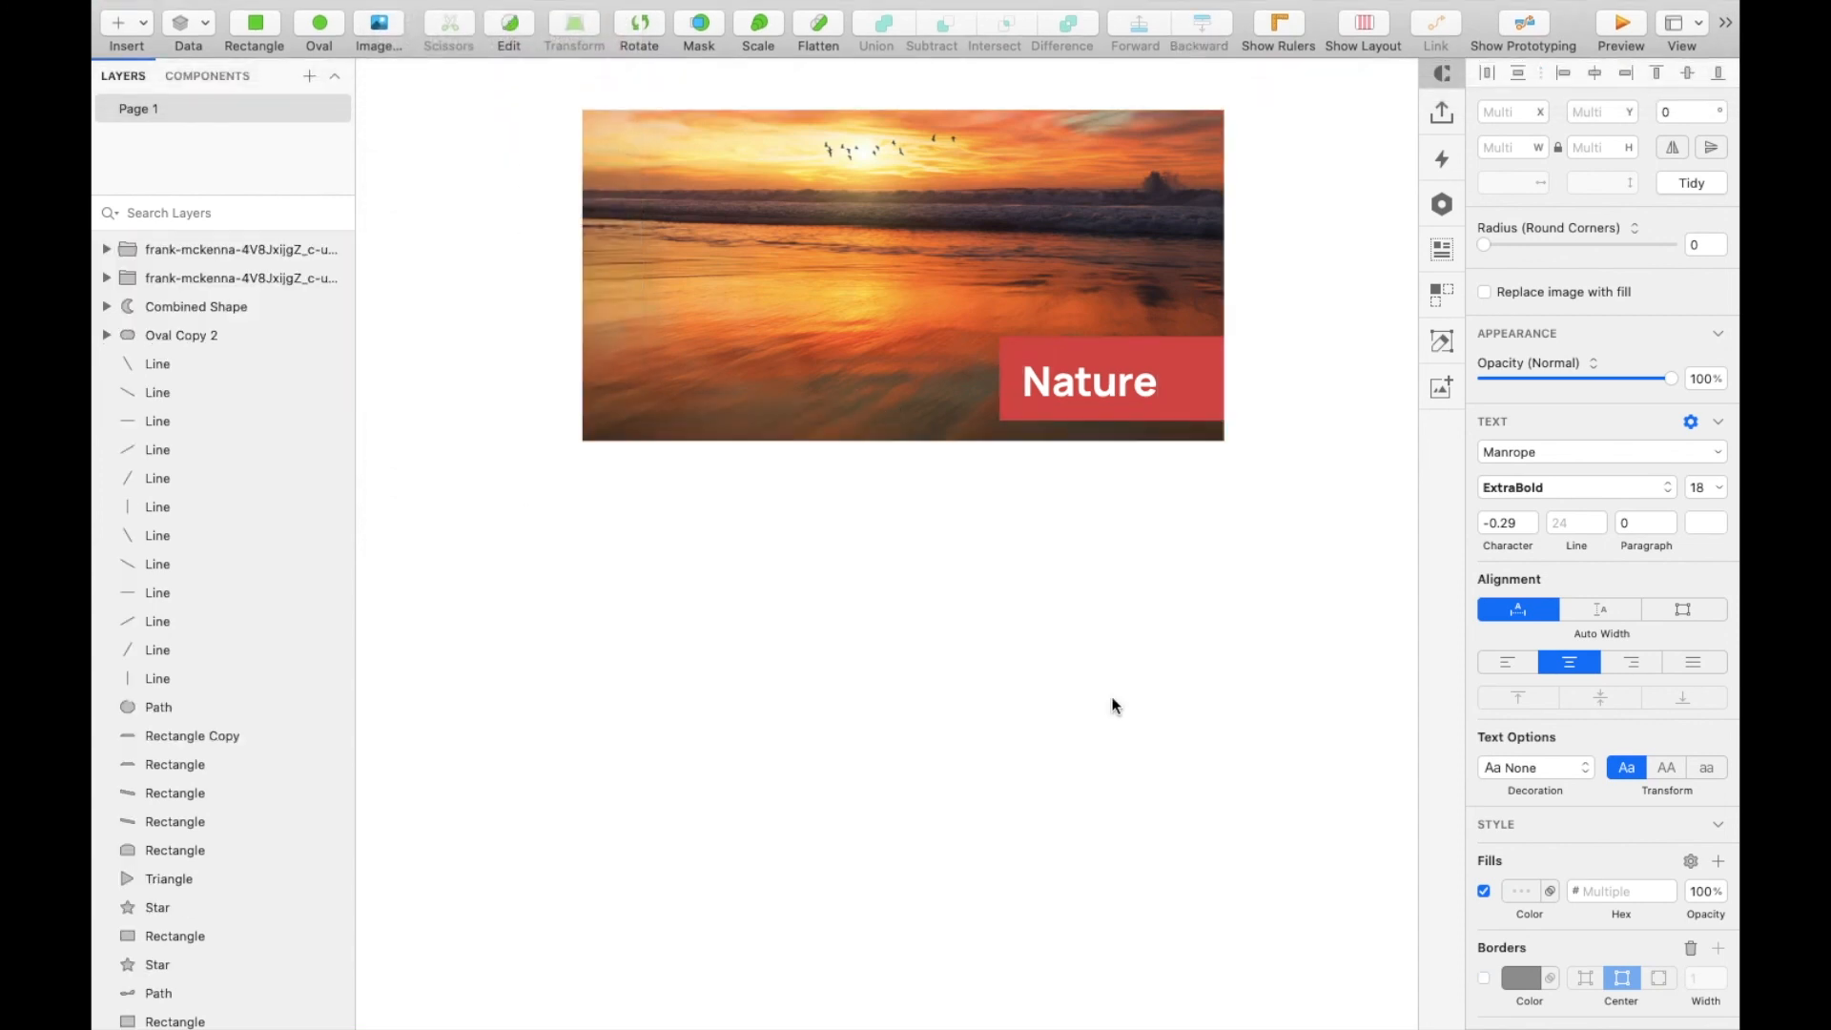